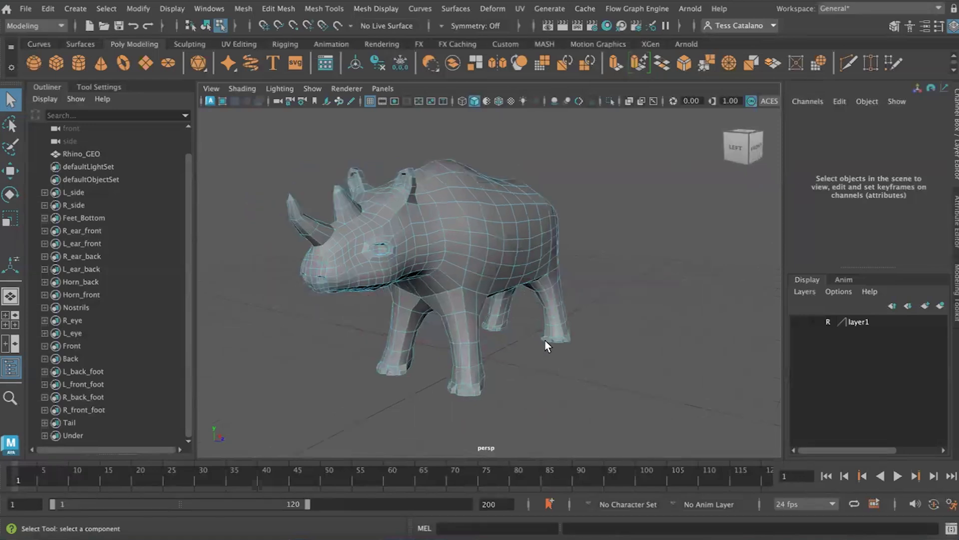
- Switch the rhino mesh from component selection to object mode
{"action": "right_click_drag", "start_coordinate": [420, 220], "coordinate": [479, 191]}
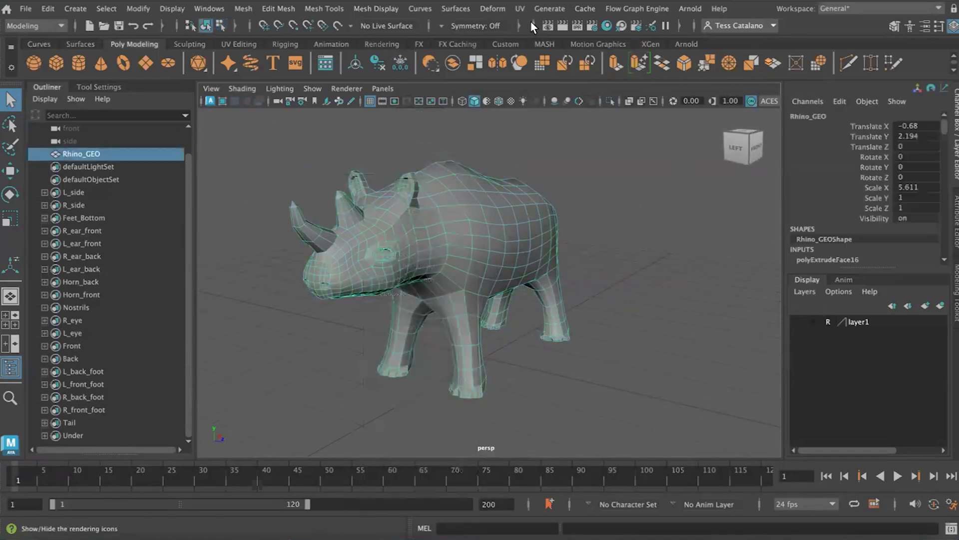
{"action": "left_click", "coordinate": [521, 9]}
{"action": "left_click", "coordinate": [517, 8]}
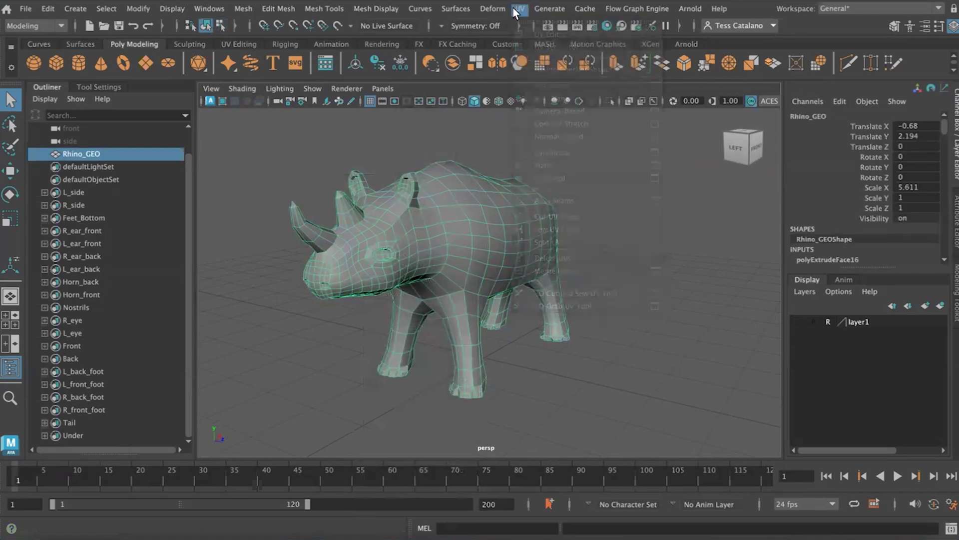
- Create a polygon cube at the origin
{"action": "left_click", "coordinate": [75, 44]}
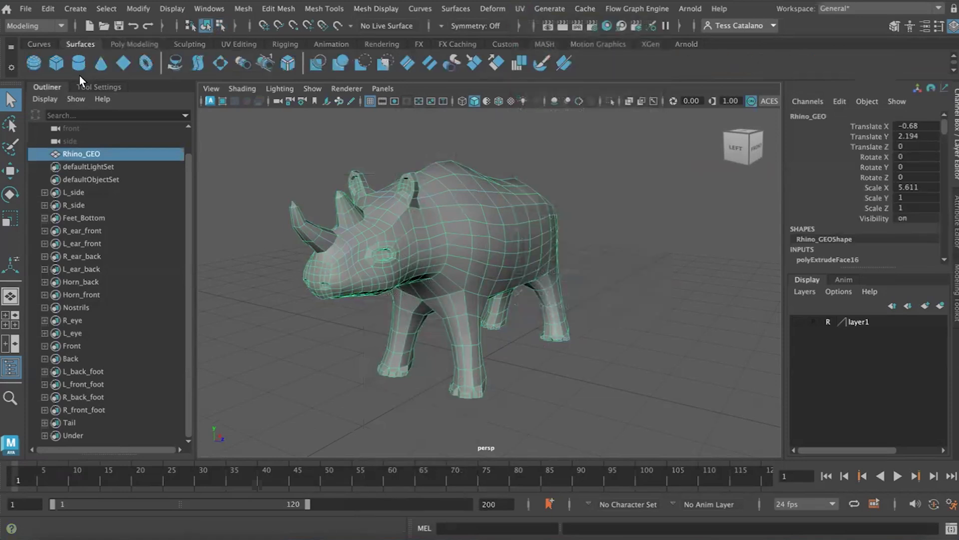
{"action": "left_click", "coordinate": [40, 44]}
{"action": "left_click", "coordinate": [80, 44]}
{"action": "left_click", "coordinate": [120, 44]}
{"action": "left_click", "coordinate": [56, 63]}
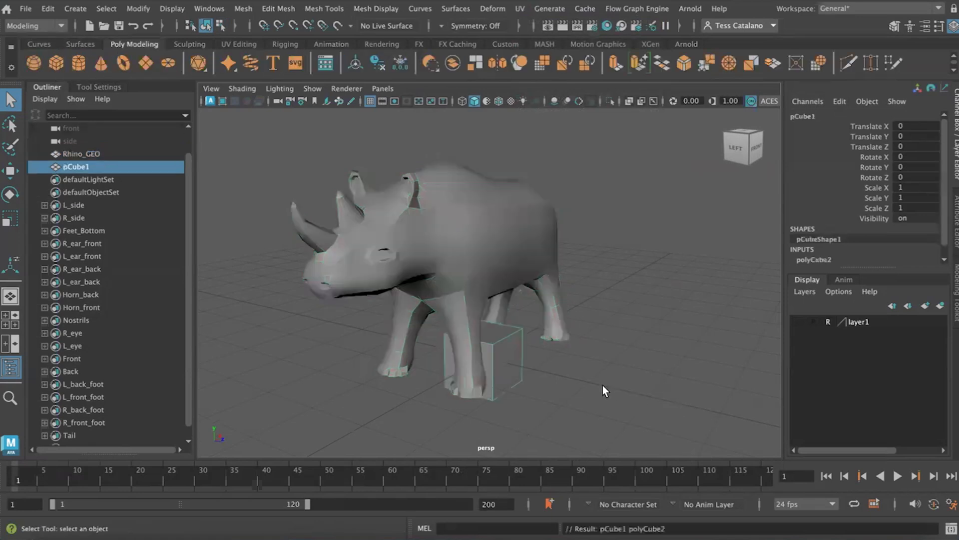
- Move the cube along Z to about 4.6 so it stands clear of the rhino
{"action": "scroll", "coordinate": [602, 385], "scroll_direction": "down", "scroll_amount": 5}
{"action": "key", "text": "w"}
{"action": "left_click_drag", "start_coordinate": [543, 345], "coordinate": [686, 376]}
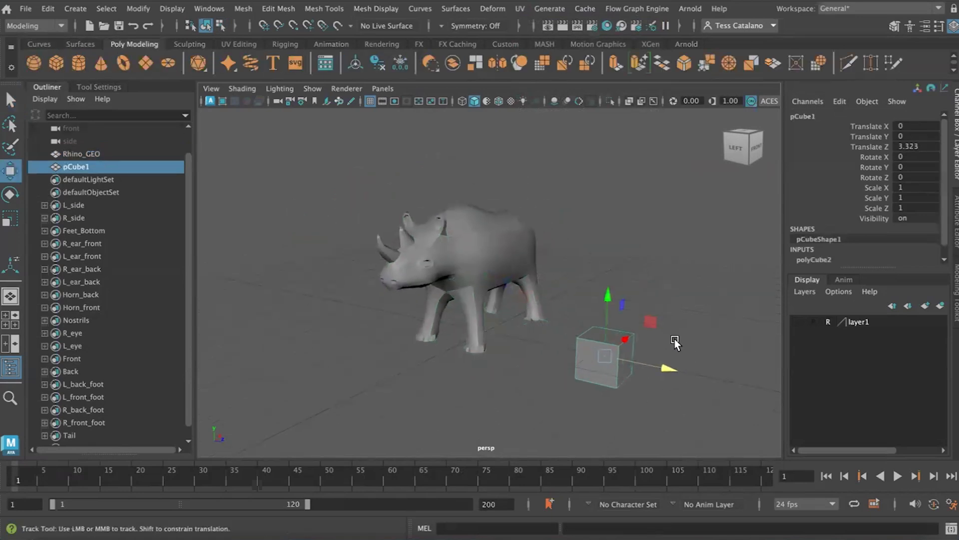
{"action": "middle_click_drag", "start_coordinate": [674, 339], "coordinate": [574, 282], "text": "alt"}
{"action": "scroll", "coordinate": [574, 281], "scroll_direction": "up", "scroll_amount": 2}
{"action": "left_click_drag", "start_coordinate": [563, 318], "coordinate": [619, 352]}
{"action": "scroll", "coordinate": [590, 358], "scroll_direction": "up", "scroll_amount": 5}
{"action": "middle_click_drag", "start_coordinate": [590, 359], "coordinate": [452, 272], "text": "alt"}
{"action": "left_click_drag", "start_coordinate": [479, 305], "coordinate": [481, 314], "text": "alt"}
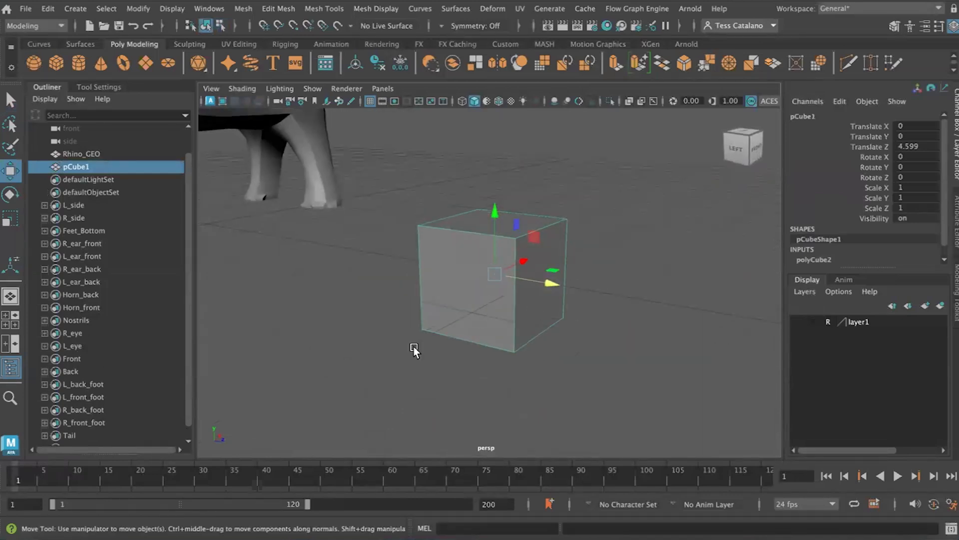
{"action": "left_click_drag", "start_coordinate": [480, 210], "coordinate": [573, 184], "text": "alt"}
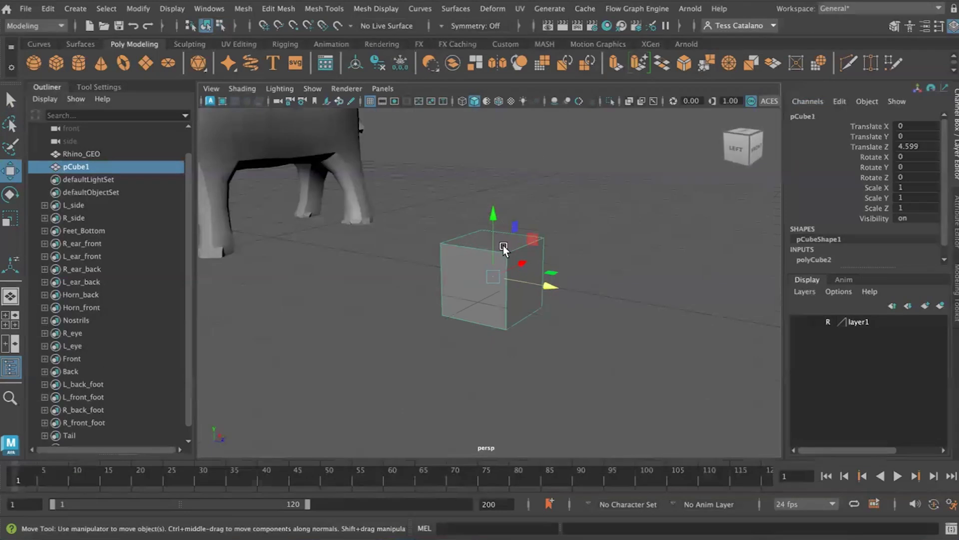
- Open the UV Editor for the cube and compare its flat UV layout with the 3D cube
{"action": "left_click", "coordinate": [520, 9]}
{"action": "left_click", "coordinate": [536, 33]}
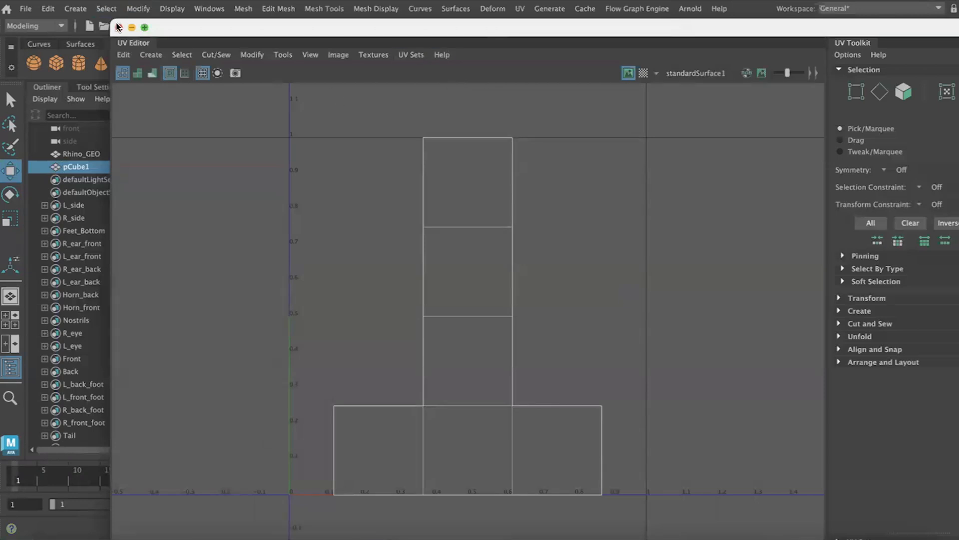
{"action": "left_click_drag", "start_coordinate": [121, 28], "coordinate": [358, 210]}
{"action": "left_click_drag", "start_coordinate": [452, 216], "coordinate": [679, 97]}
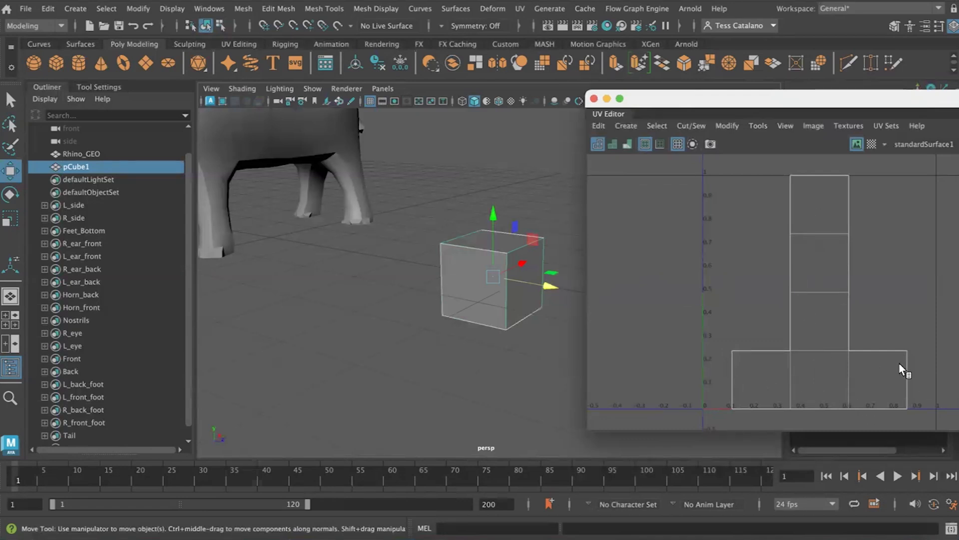
{"action": "scroll", "coordinate": [455, 277], "scroll_direction": "up", "scroll_amount": 5}
{"action": "middle_click_drag", "start_coordinate": [454, 272], "coordinate": [356, 278], "text": "alt"}
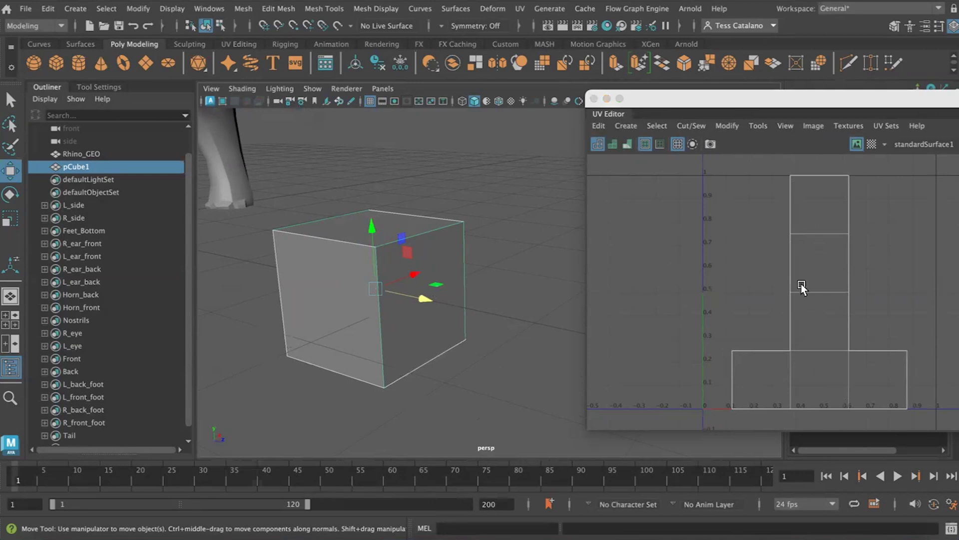
{"action": "scroll", "coordinate": [800, 282], "scroll_direction": "down", "scroll_amount": 1}
{"action": "left_click_drag", "start_coordinate": [788, 106], "coordinate": [520, 85]}
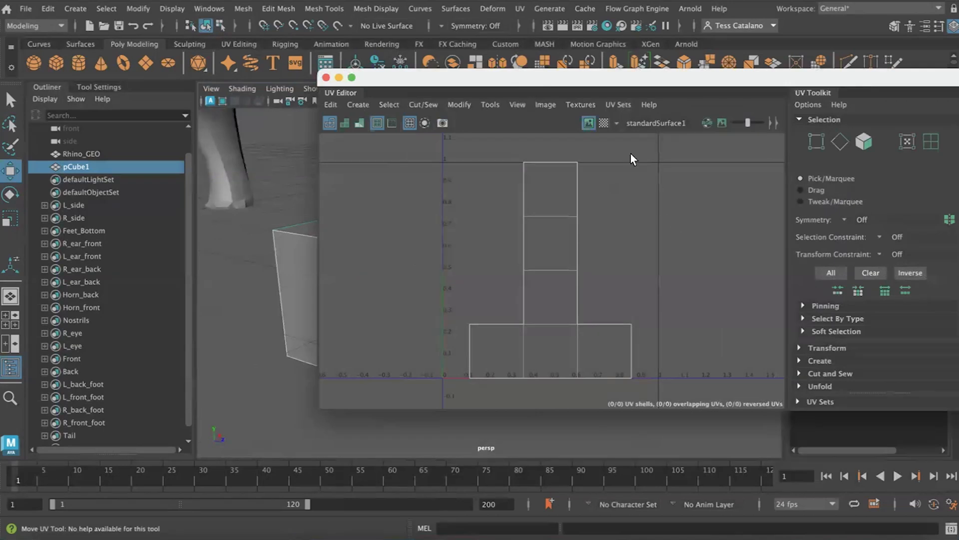
- Examine the UV grid and how the cube's layout sits within the 0 to 1 tile
{"action": "scroll", "coordinate": [460, 244], "scroll_direction": "down", "scroll_amount": 10}
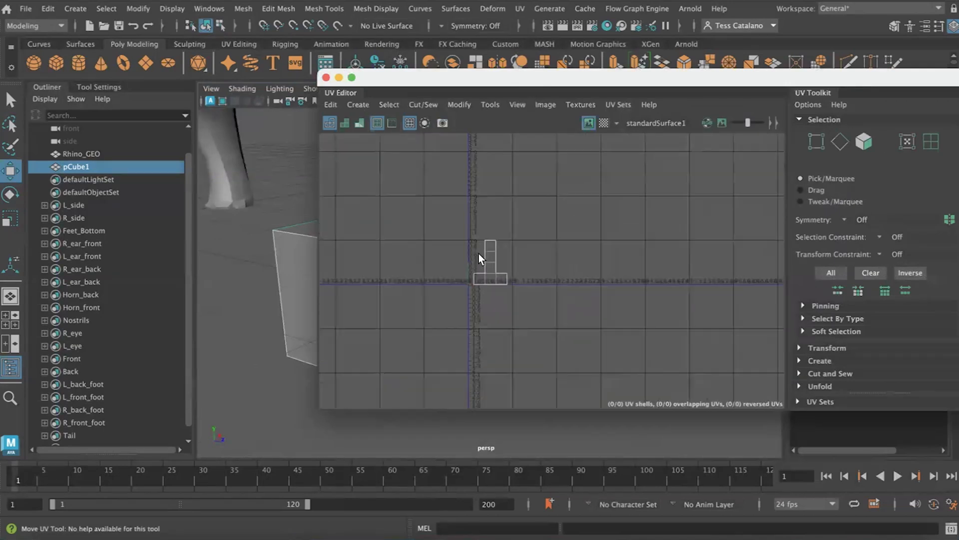
{"action": "scroll", "coordinate": [500, 256], "scroll_direction": "up", "scroll_amount": 3}
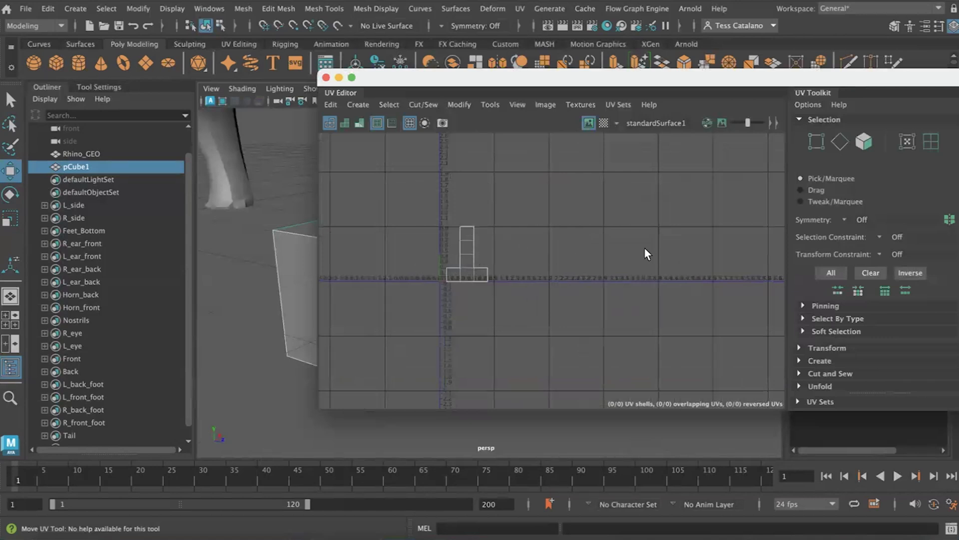
{"action": "scroll", "coordinate": [490, 291], "scroll_direction": "up", "scroll_amount": 4}
{"action": "left_click_drag", "start_coordinate": [528, 227], "coordinate": [593, 286], "text": "alt"}
{"action": "scroll", "coordinate": [593, 285], "scroll_direction": "up", "scroll_amount": 2}
{"action": "scroll", "coordinate": [593, 286], "scroll_direction": "up", "scroll_amount": 2}
{"action": "middle_click_drag", "start_coordinate": [559, 288], "coordinate": [650, 271], "text": "alt"}
{"action": "scroll", "coordinate": [634, 281], "scroll_direction": "up", "scroll_amount": 3}
{"action": "scroll", "coordinate": [650, 270], "scroll_direction": "up", "scroll_amount": 1}
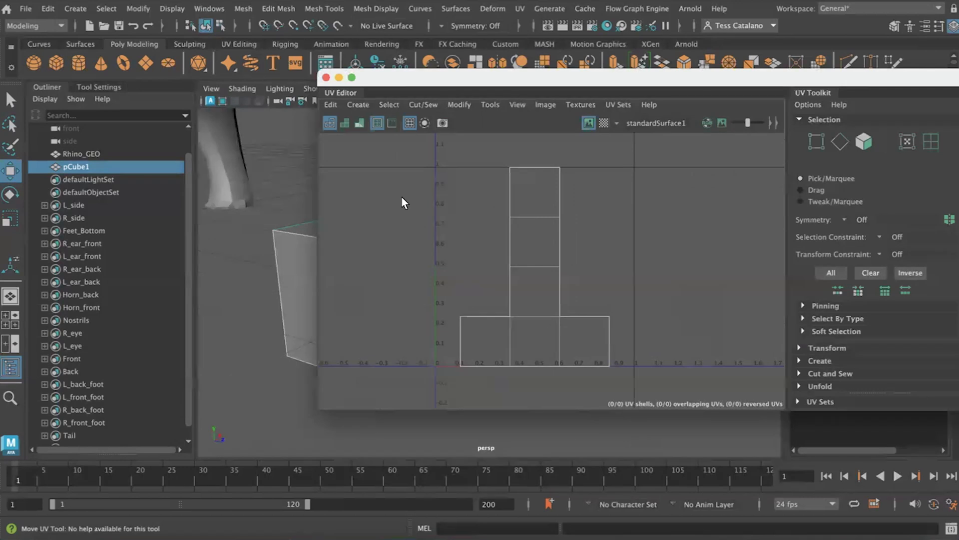
- Delete the cube and shift the UV Editor aside to uncover the rhino
{"action": "left_click", "coordinate": [305, 305]}
{"action": "key", "text": "Delete"}
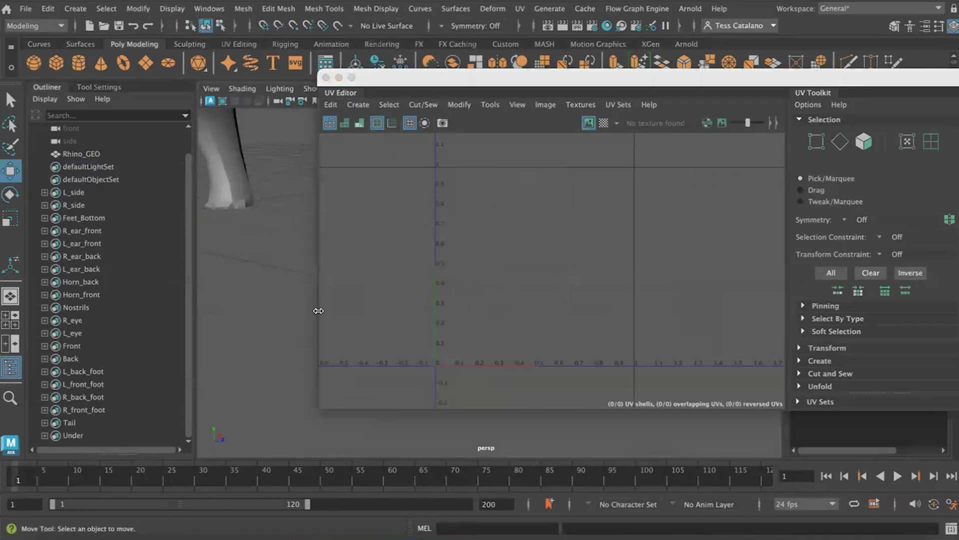
{"action": "scroll", "coordinate": [309, 308], "scroll_direction": "down", "scroll_amount": 1}
{"action": "left_click_drag", "start_coordinate": [429, 75], "coordinate": [496, 50]}
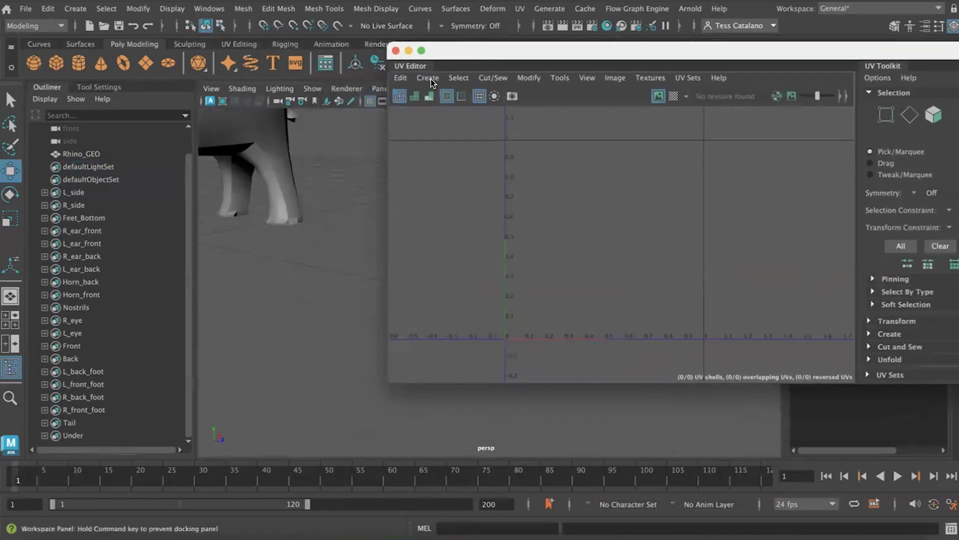
- Select the rhino mesh and examine its existing UV layout alongside the model
{"action": "middle_click_drag", "start_coordinate": [288, 222], "coordinate": [495, 382], "text": "alt"}
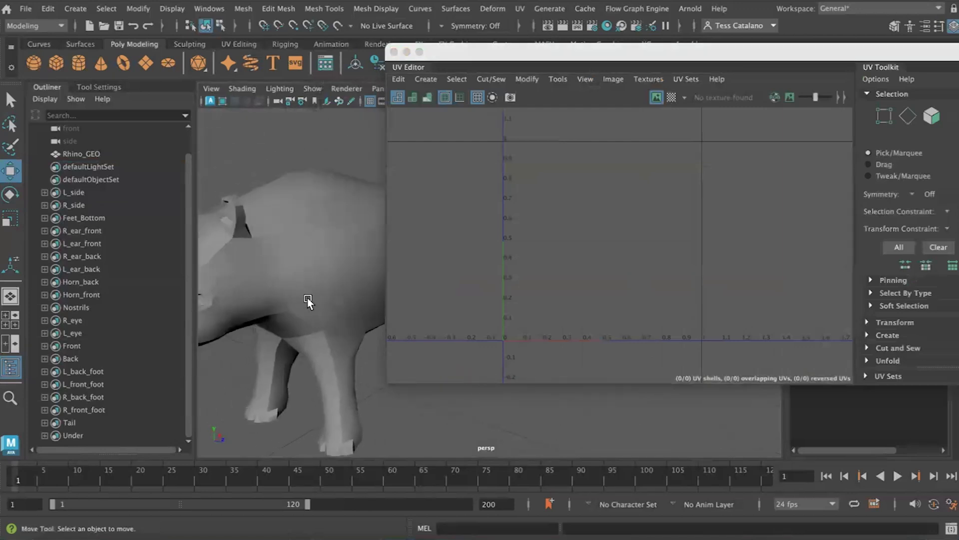
{"action": "left_click", "coordinate": [306, 298]}
{"action": "scroll", "coordinate": [309, 381], "scroll_direction": "down", "scroll_amount": 5}
{"action": "left_click_drag", "start_coordinate": [285, 372], "coordinate": [297, 361], "text": "alt"}
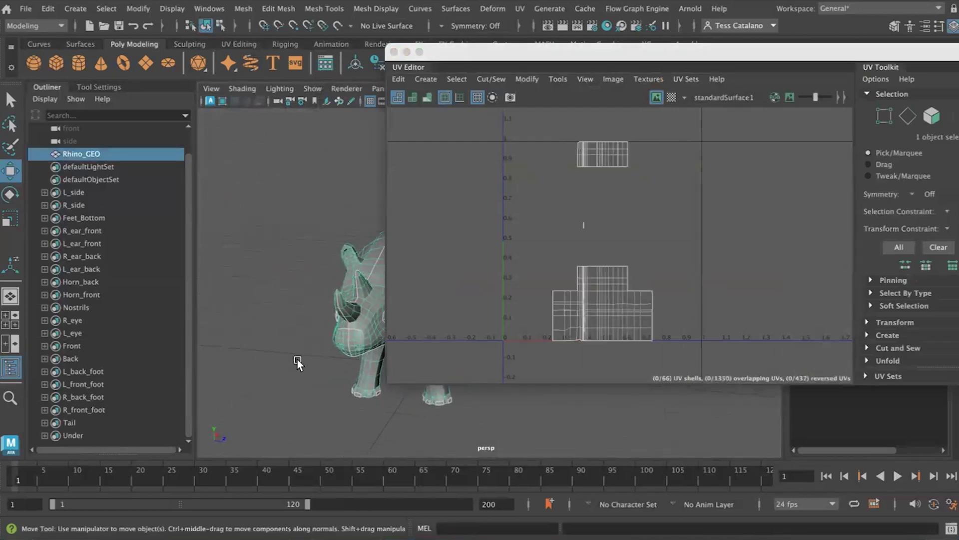
{"action": "middle_click_drag", "start_coordinate": [297, 360], "coordinate": [208, 342], "text": "alt"}
{"action": "left_click_drag", "start_coordinate": [212, 346], "coordinate": [223, 346], "text": "alt"}
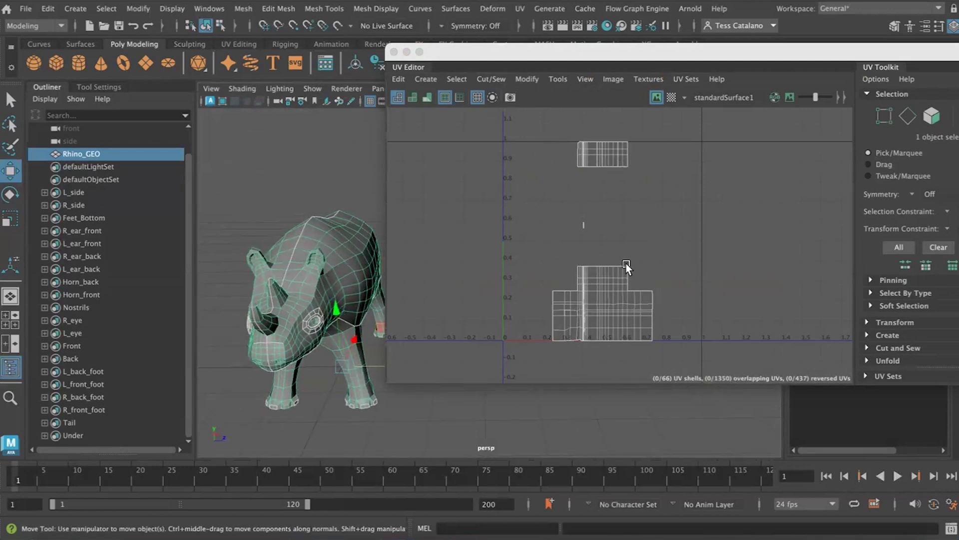
{"action": "left_click_drag", "start_coordinate": [294, 350], "coordinate": [279, 333], "text": "alt"}
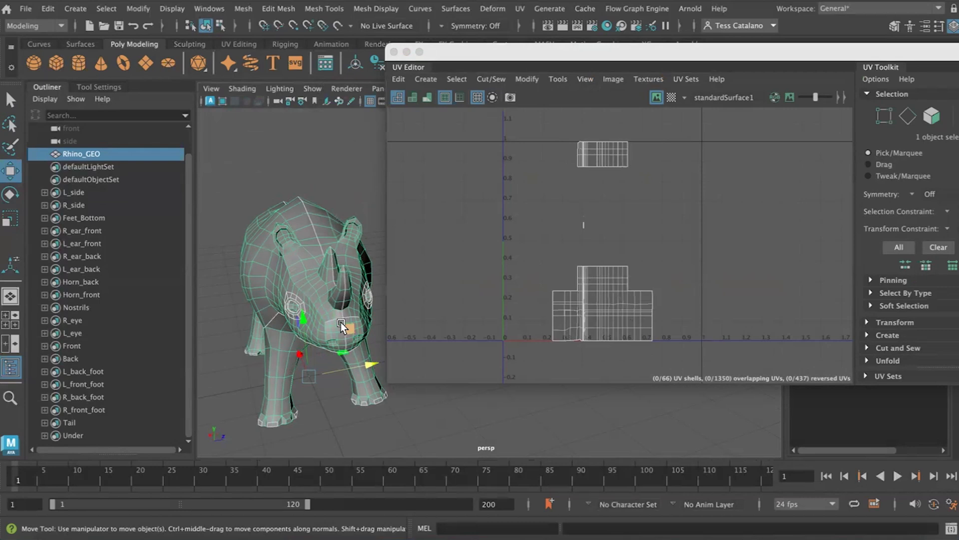
- Shrink the UV Editor window, move it off the rhino and close it
{"action": "left_click_drag", "start_coordinate": [572, 51], "coordinate": [369, 98]}
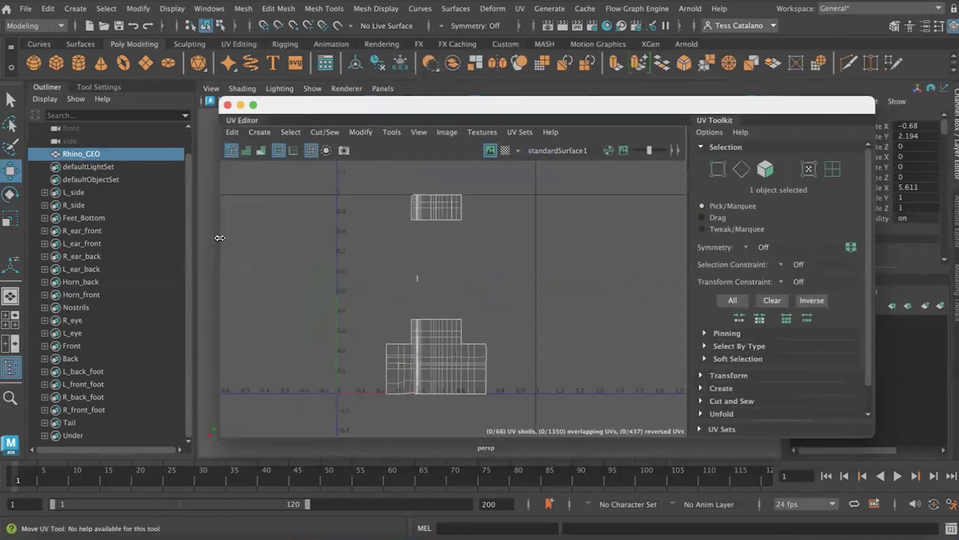
{"action": "left_click_drag", "start_coordinate": [219, 194], "coordinate": [507, 207]}
{"action": "left_click_drag", "start_coordinate": [656, 109], "coordinate": [252, 44]}
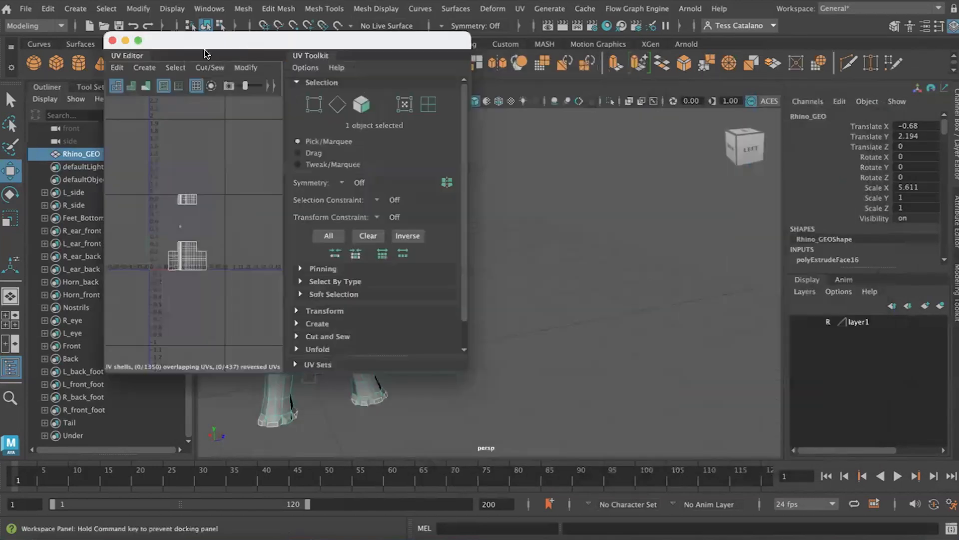
{"action": "left_click", "coordinate": [113, 41]}
{"action": "middle_click_drag", "start_coordinate": [471, 293], "coordinate": [559, 232], "text": "alt"}
{"action": "left_click_drag", "start_coordinate": [407, 312], "coordinate": [462, 276], "text": "alt"}
{"action": "middle_click_drag", "start_coordinate": [434, 275], "coordinate": [392, 300], "text": "alt"}
{"action": "left_click_drag", "start_coordinate": [394, 313], "coordinate": [346, 317], "text": "alt"}
{"action": "middle_click_drag", "start_coordinate": [344, 301], "coordinate": [412, 352], "text": "alt"}
{"action": "left_click_drag", "start_coordinate": [413, 349], "coordinate": [419, 346], "text": "alt"}
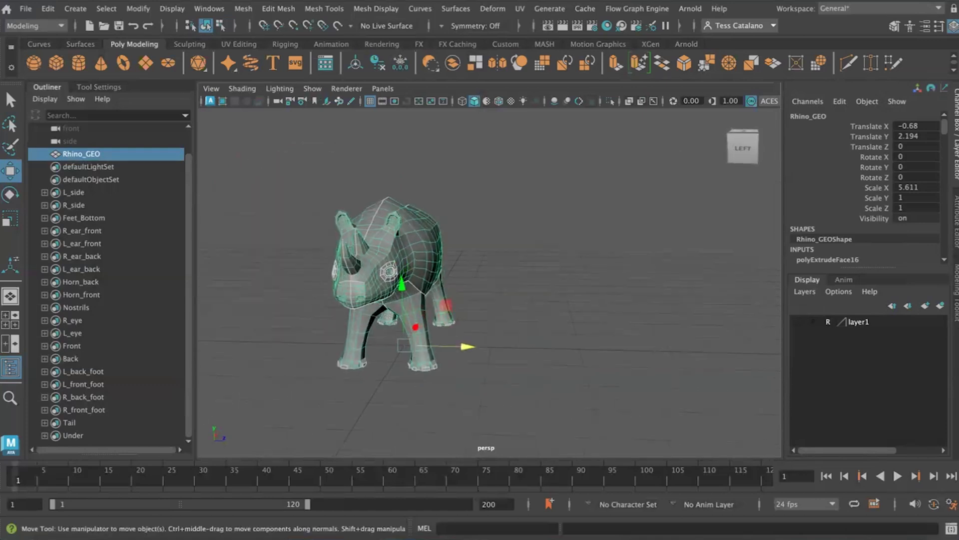
- Open the rhino's Attribute Editor and look through its construction history nodes
{"action": "key", "text": "ctrl+a"}
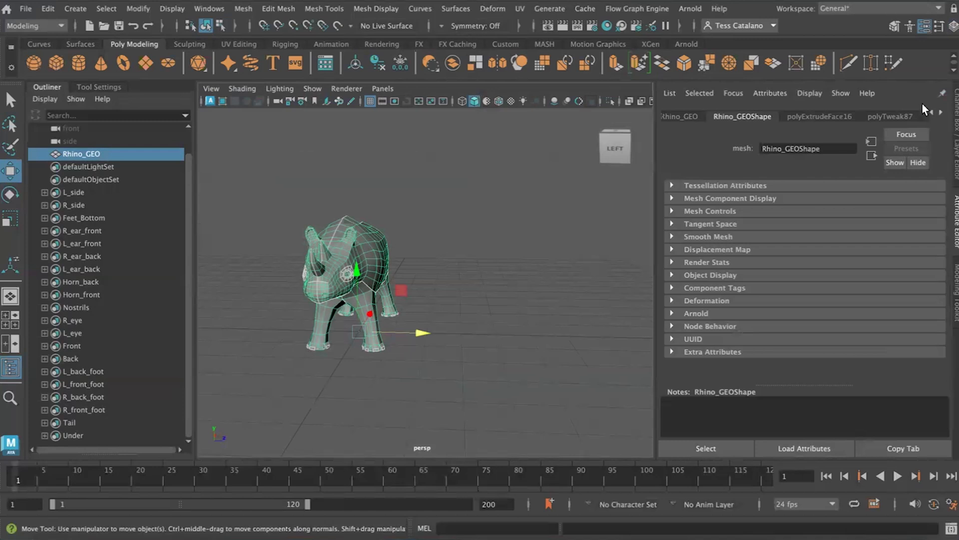
{"action": "left_click", "coordinate": [941, 111]}
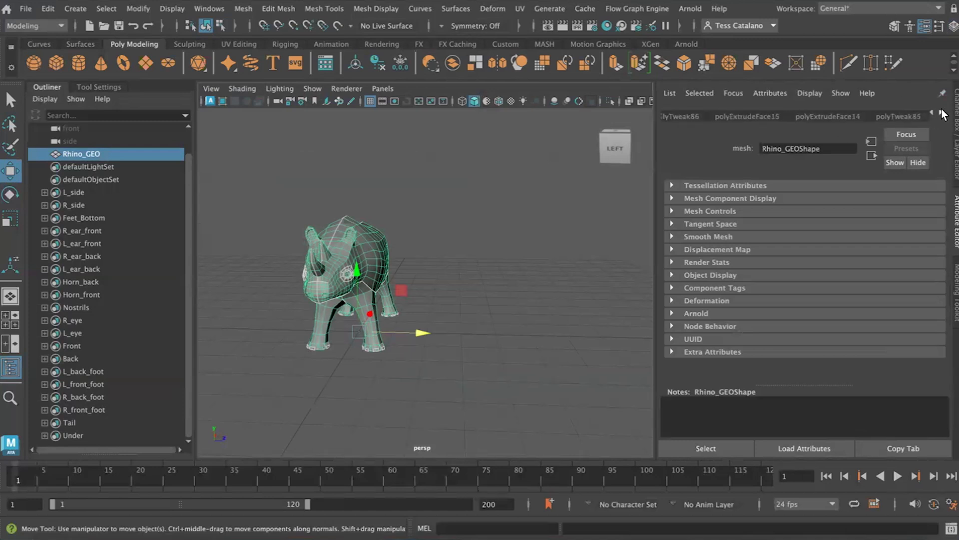
{"action": "left_click", "coordinate": [941, 113]}
{"action": "left_click", "coordinate": [941, 112]}
{"action": "left_click", "coordinate": [942, 113]}
{"action": "left_click", "coordinate": [941, 113]}
{"action": "left_click", "coordinate": [942, 114]}
{"action": "left_click", "coordinate": [942, 114]}
{"action": "left_click", "coordinate": [942, 114]}
{"action": "left_click", "coordinate": [943, 114]}
{"action": "left_click", "coordinate": [942, 114]}
{"action": "left_click", "coordinate": [942, 113]}
{"action": "left_click", "coordinate": [942, 114]}
{"action": "left_click", "coordinate": [942, 114]}
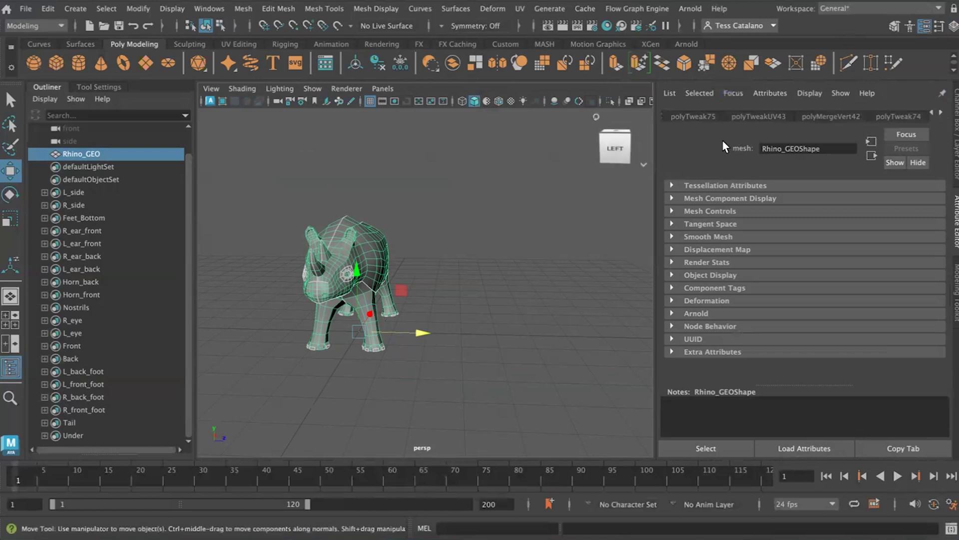
{"action": "left_click", "coordinate": [940, 114]}
{"action": "left_click", "coordinate": [940, 115]}
{"action": "left_click", "coordinate": [941, 115]}
{"action": "left_click", "coordinate": [941, 115]}
{"action": "left_click", "coordinate": [941, 115]}
{"action": "left_click", "coordinate": [940, 115]}
{"action": "left_click", "coordinate": [941, 115]}
{"action": "left_click", "coordinate": [941, 115]}
{"action": "left_click", "coordinate": [941, 115]}
{"action": "left_click", "coordinate": [941, 115]}
{"action": "left_click", "coordinate": [940, 115]}
{"action": "left_click", "coordinate": [940, 115]}
{"action": "left_click", "coordinate": [941, 115]}
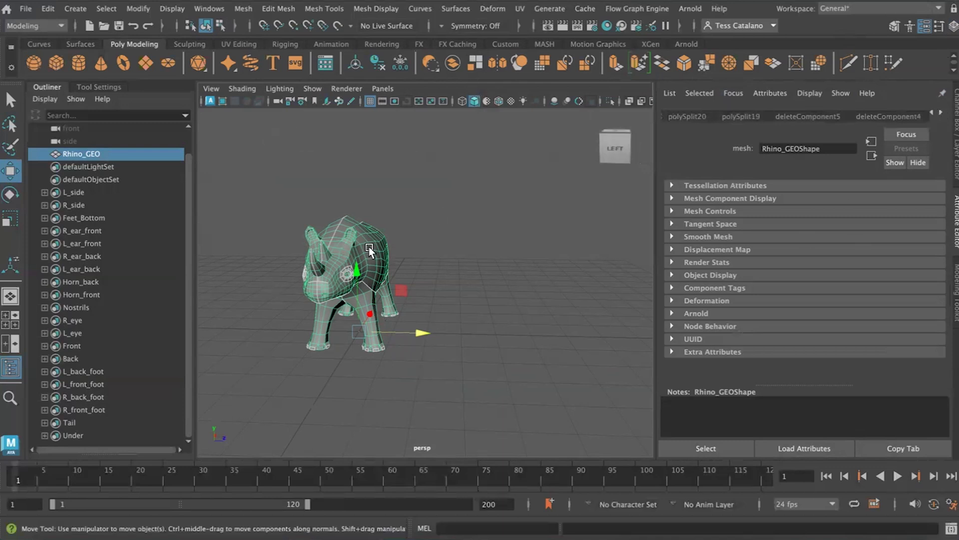
- Delete the rhino mesh's construction history
{"action": "left_click", "coordinate": [46, 9]}
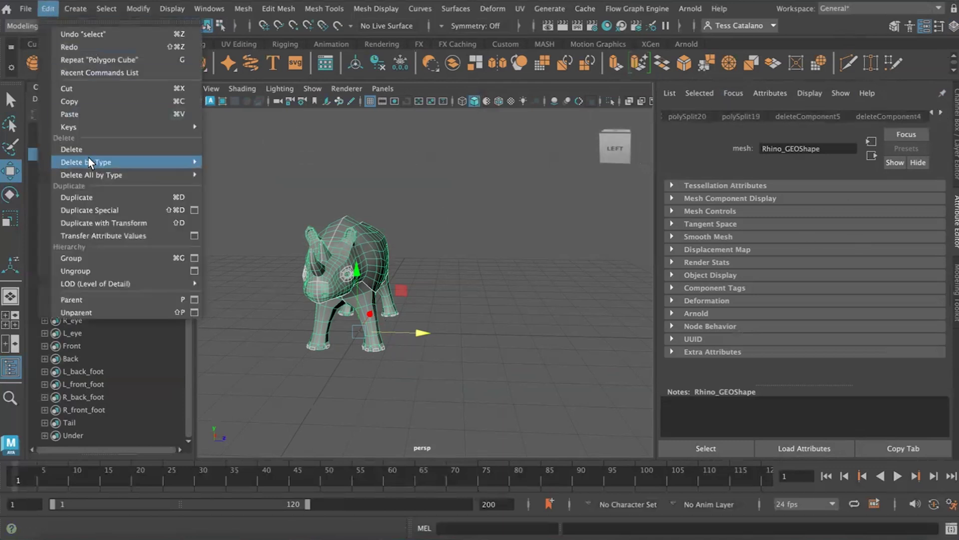
{"action": "mouse_move", "coordinate": [94, 175]}
{"action": "left_click", "coordinate": [247, 116]}
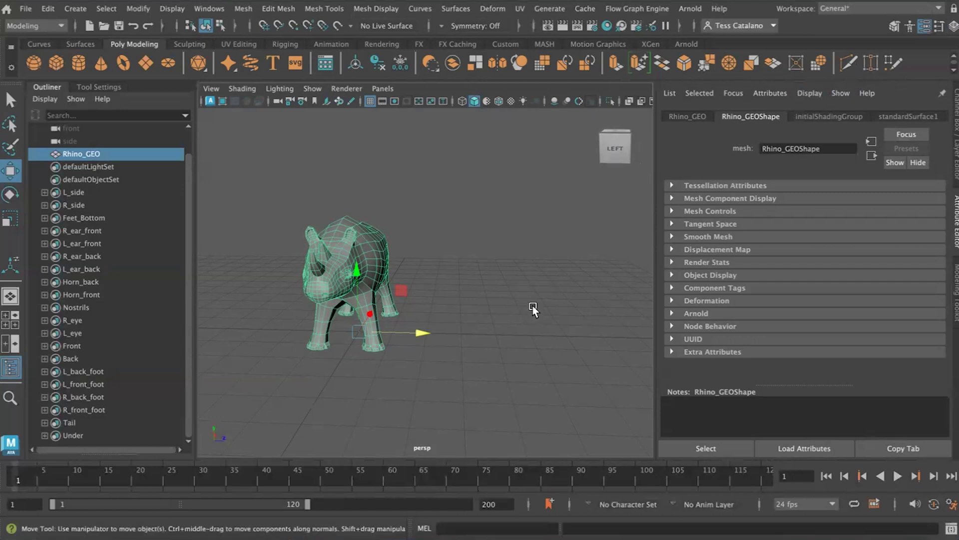
- Inspect the attributes of the rhino's standardSurface1 material
{"action": "left_click", "coordinate": [936, 115]}
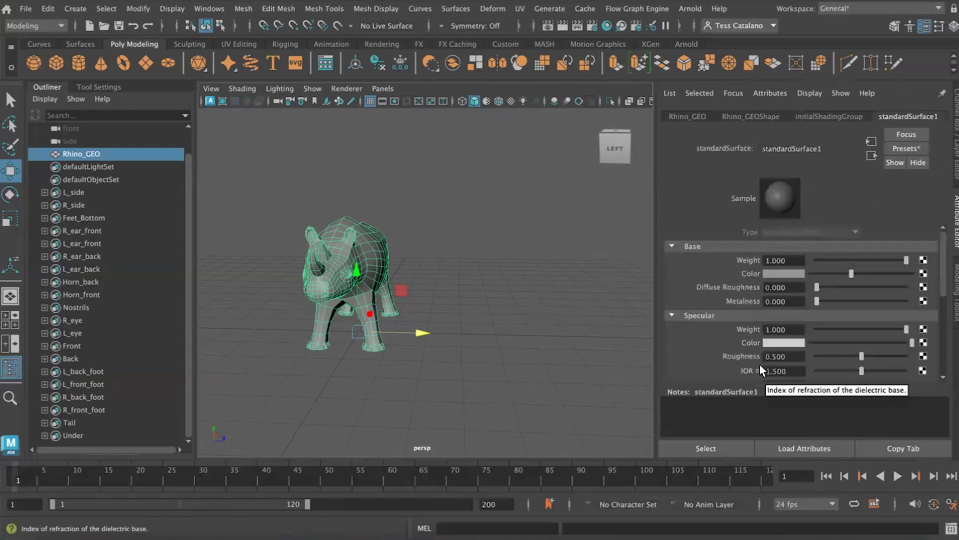
{"action": "scroll", "coordinate": [437, 302], "scroll_direction": "up", "scroll_amount": 5}
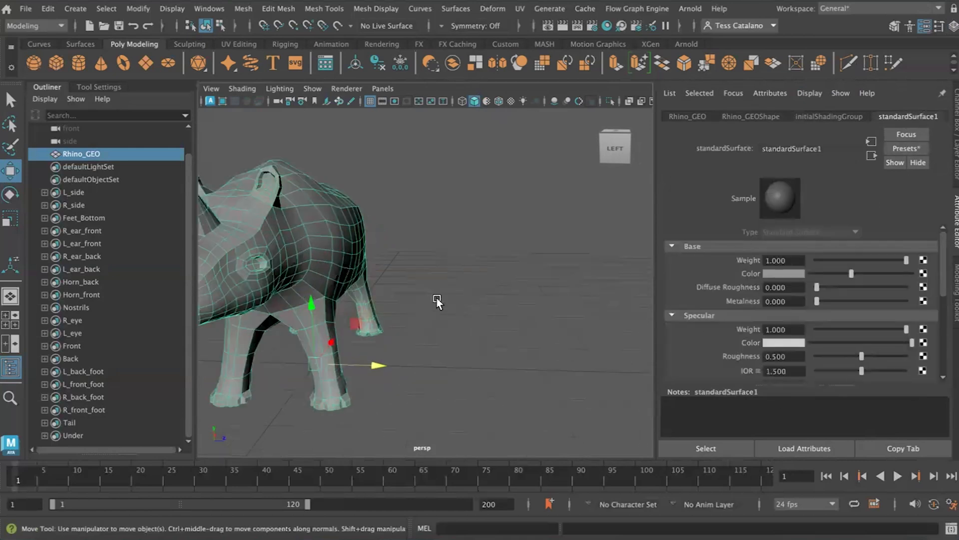
{"action": "left_click_drag", "start_coordinate": [437, 289], "coordinate": [515, 278], "text": "alt"}
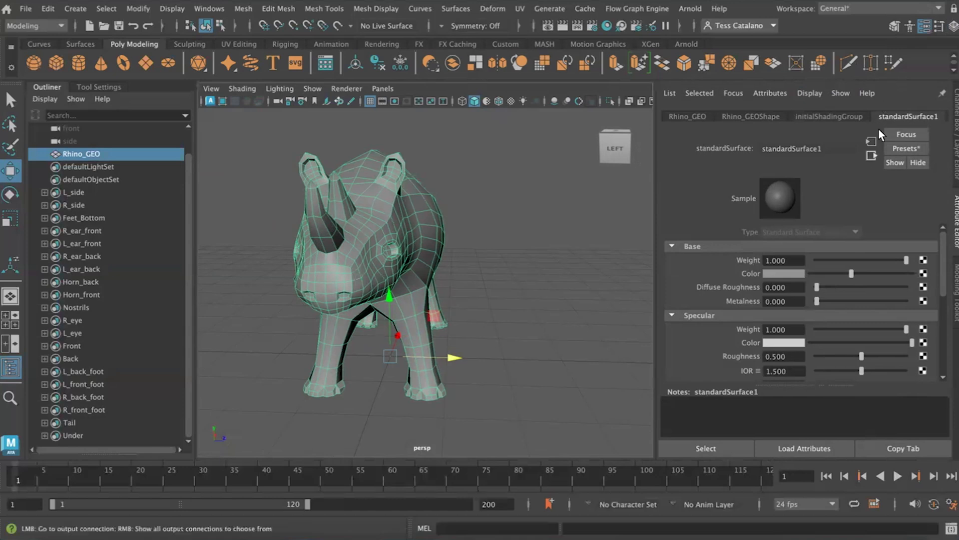
- Assign a new Standard Surface material to the rhino and connect a Checker texture to its base color
{"action": "left_click", "coordinate": [382, 44]}
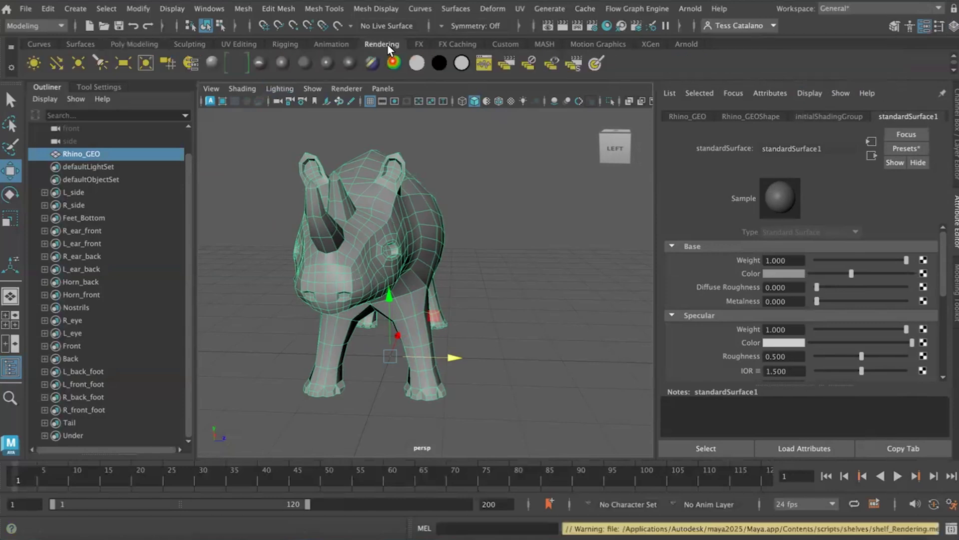
{"action": "left_click", "coordinate": [213, 63]}
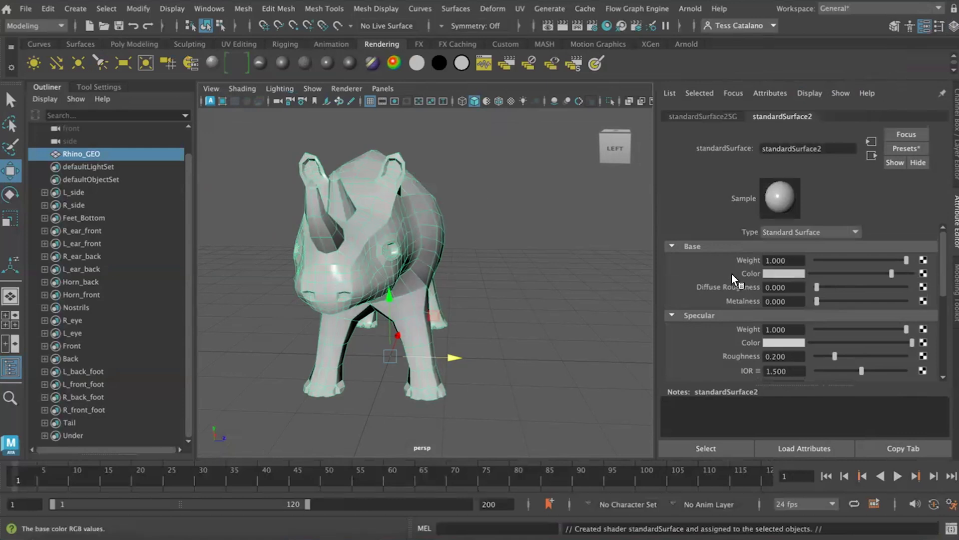
{"action": "left_click", "coordinate": [922, 274]}
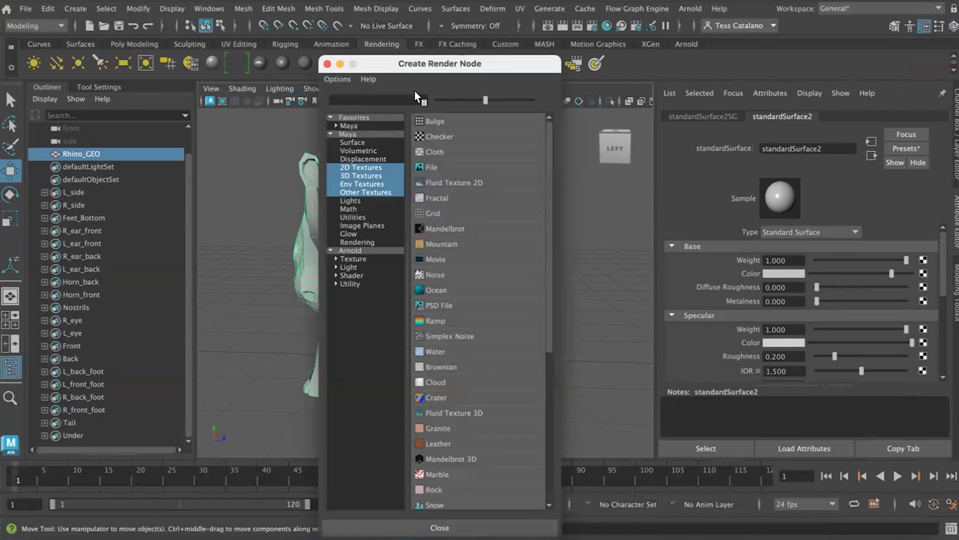
{"action": "left_click_drag", "start_coordinate": [418, 69], "coordinate": [540, 68]}
{"action": "left_click", "coordinate": [539, 137]}
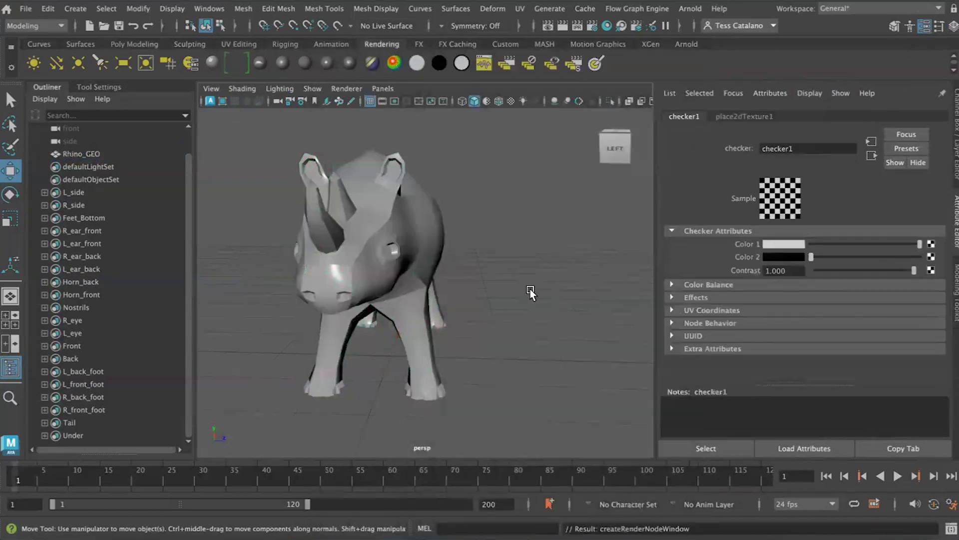
- Select the rhino, turn on textured display and examine the checker pattern around its body
{"action": "left_click", "coordinate": [419, 274]}
{"action": "key", "text": "6"}
{"action": "left_click_drag", "start_coordinate": [525, 274], "coordinate": [419, 262], "text": "alt"}
{"action": "scroll", "coordinate": [380, 268], "scroll_direction": "up", "scroll_amount": 6}
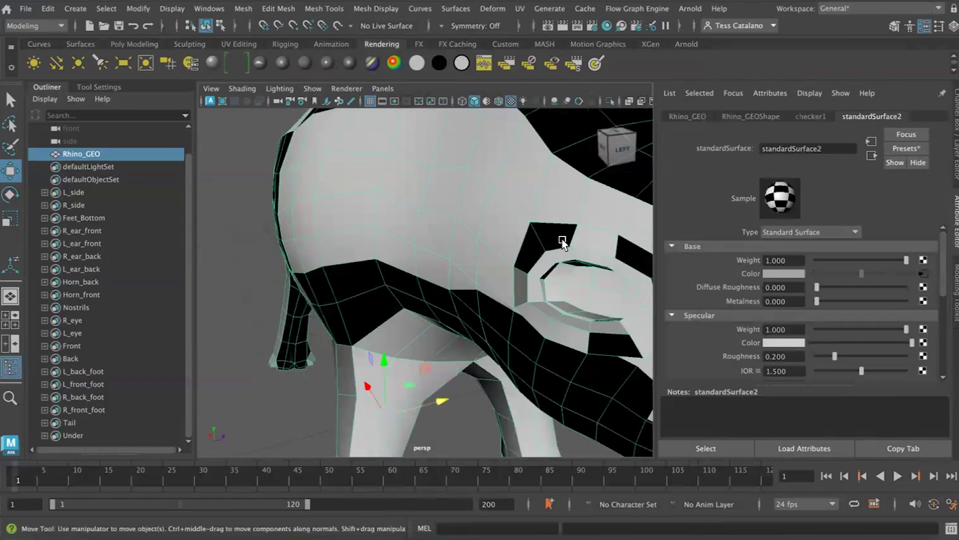
{"action": "scroll", "coordinate": [545, 273], "scroll_direction": "down", "scroll_amount": 6}
{"action": "left_click_drag", "start_coordinate": [494, 307], "coordinate": [520, 272], "text": "alt"}
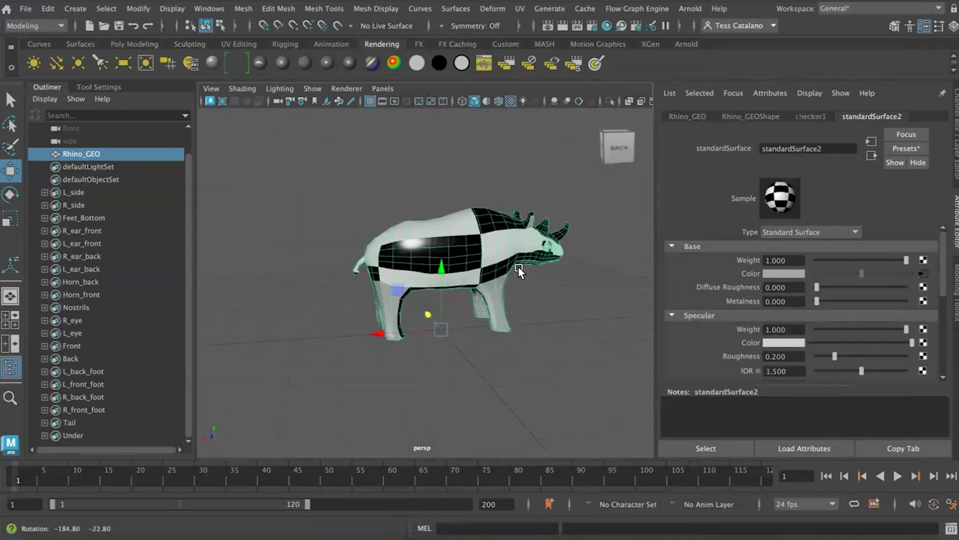
- Open the UV Editor, place it beside the rhino and frame the mesh's UVs over the checker image
{"action": "left_click", "coordinate": [522, 9]}
{"action": "left_click", "coordinate": [547, 36]}
{"action": "left_click_drag", "start_coordinate": [291, 38], "coordinate": [709, 136]}
{"action": "scroll", "coordinate": [663, 297], "scroll_direction": "up", "scroll_amount": 5}
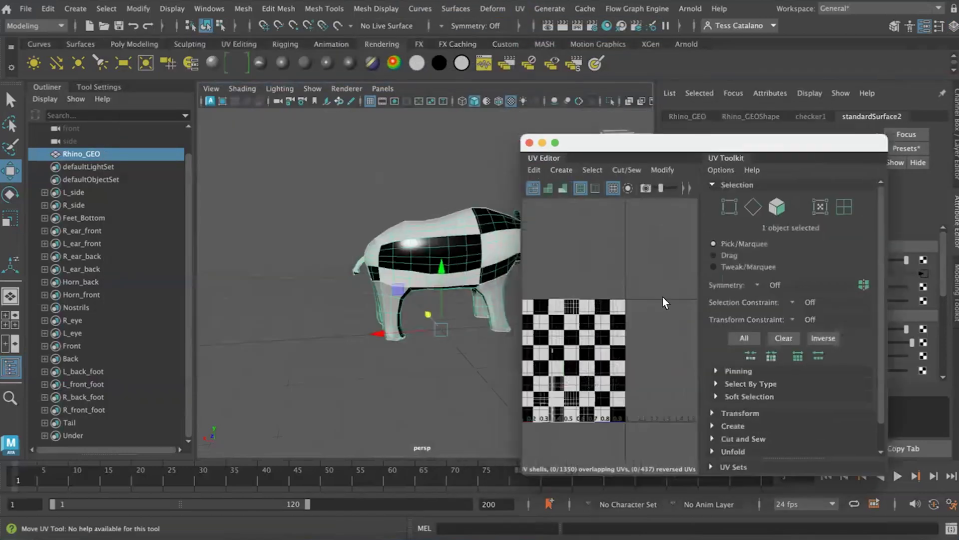
{"action": "left_click_drag", "start_coordinate": [638, 146], "coordinate": [642, 134]}
{"action": "scroll", "coordinate": [628, 329], "scroll_direction": "down", "scroll_amount": 5}
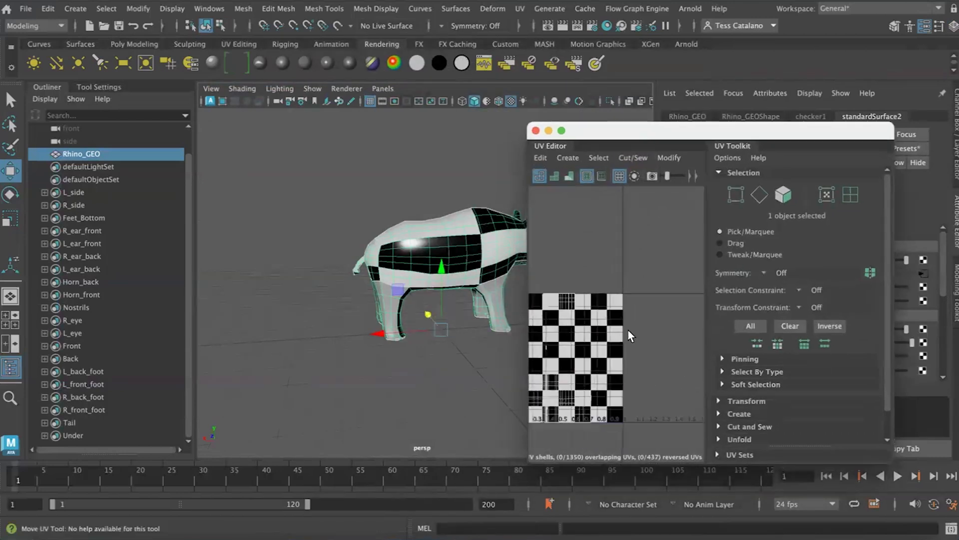
{"action": "middle_click_drag", "start_coordinate": [620, 333], "coordinate": [671, 278], "text": "alt"}
{"action": "scroll", "coordinate": [638, 318], "scroll_direction": "up", "scroll_amount": 5}
{"action": "middle_click_drag", "start_coordinate": [575, 347], "coordinate": [586, 341], "text": "alt"}
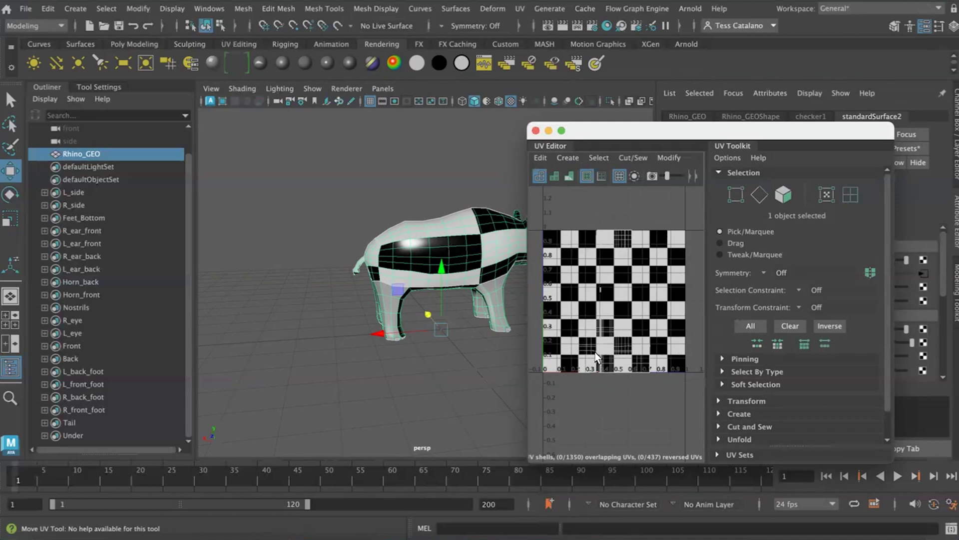
{"action": "scroll", "coordinate": [652, 363], "scroll_direction": "up", "scroll_amount": 2}
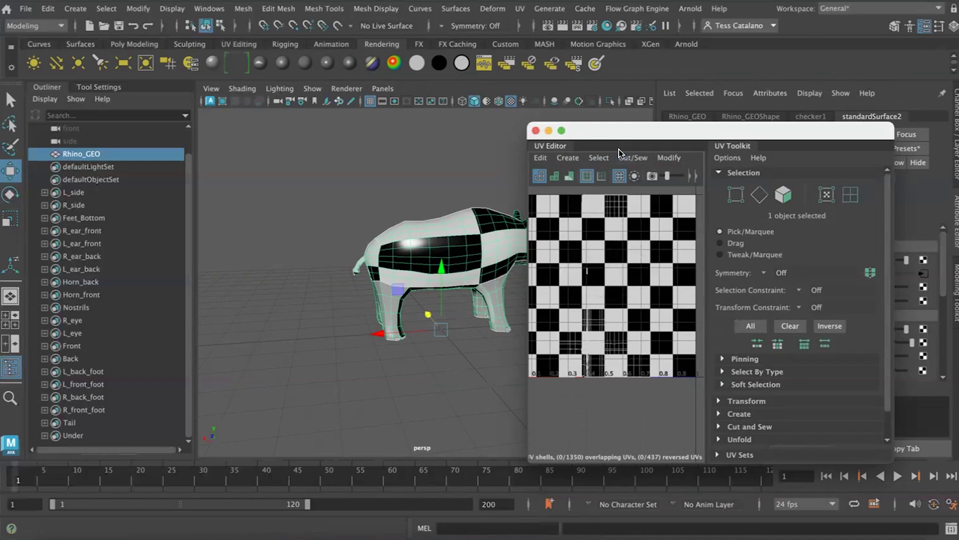
- Break the checker texture's connection to the standardSurface2 base color
{"action": "left_click_drag", "start_coordinate": [615, 134], "coordinate": [323, 114]}
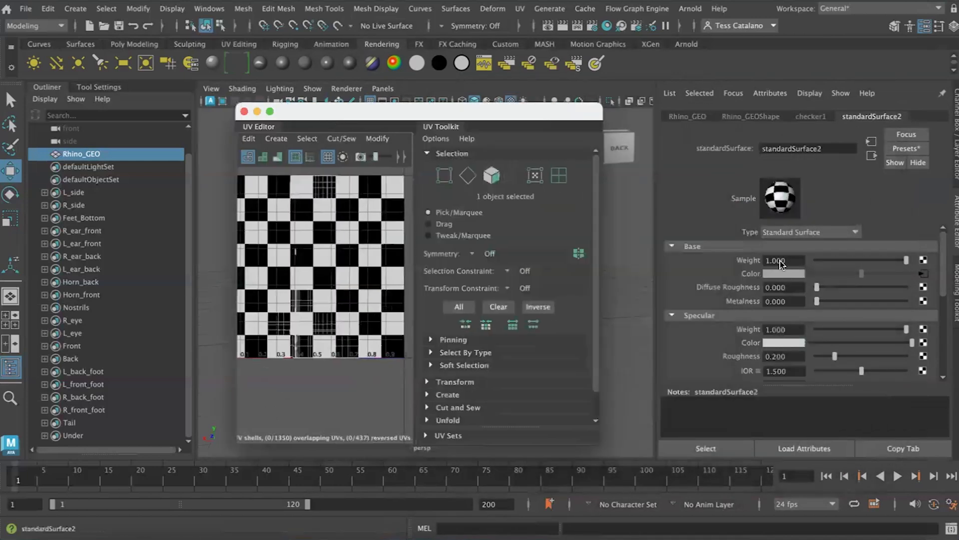
{"action": "right_click", "coordinate": [752, 274]}
{"action": "left_click", "coordinate": [767, 309]}
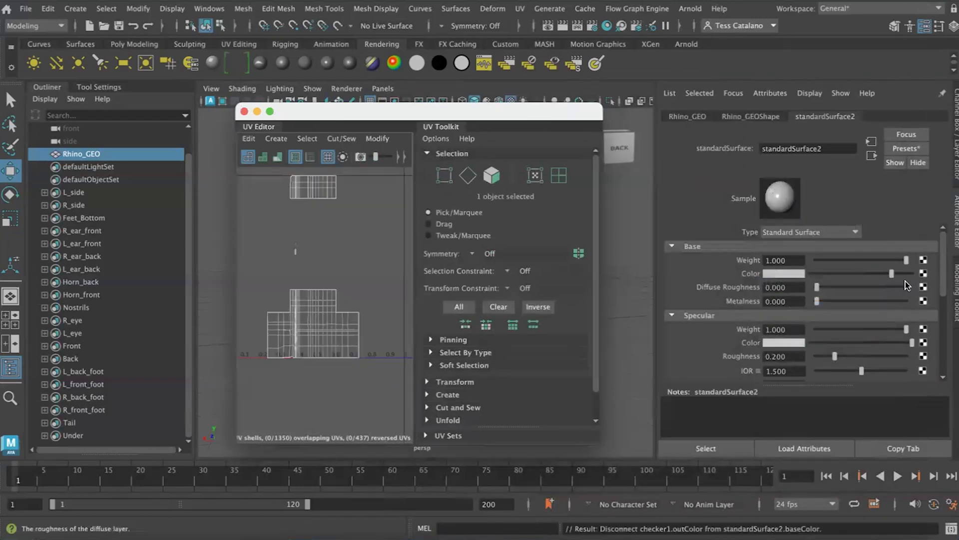
{"action": "left_click_drag", "start_coordinate": [389, 111], "coordinate": [694, 145]}
{"action": "middle_click_drag", "start_coordinate": [510, 322], "coordinate": [424, 311], "text": "alt"}
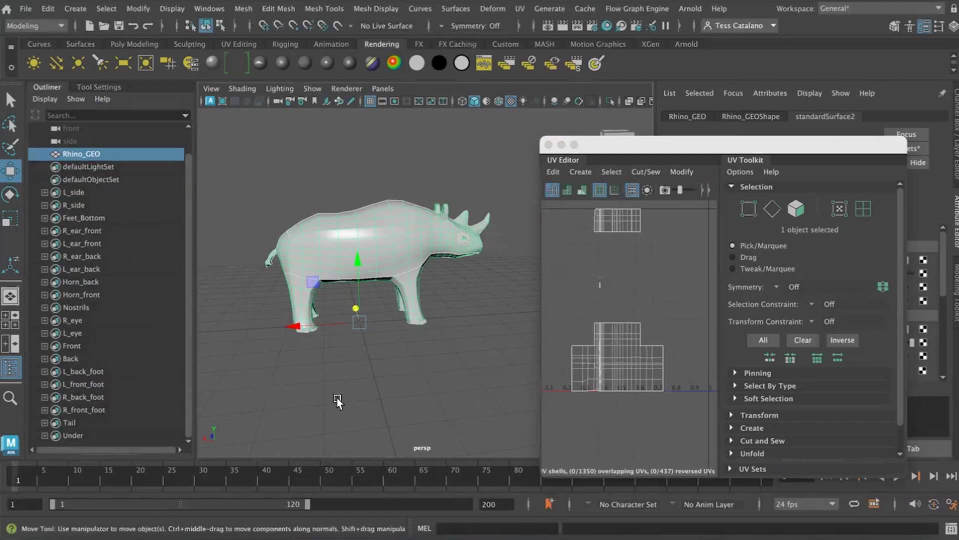
- Create UVs for the rhino with an Automatic projection and enlarge the UV Editor to view the whole shell layout
{"action": "left_click", "coordinate": [520, 9]}
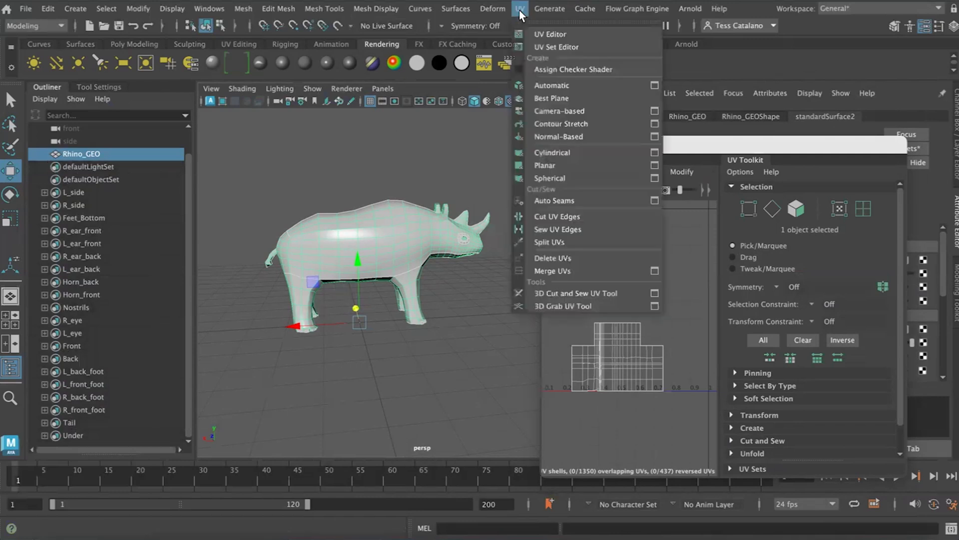
{"action": "left_click", "coordinate": [537, 88]}
{"action": "left_click_drag", "start_coordinate": [654, 138], "coordinate": [544, 103]}
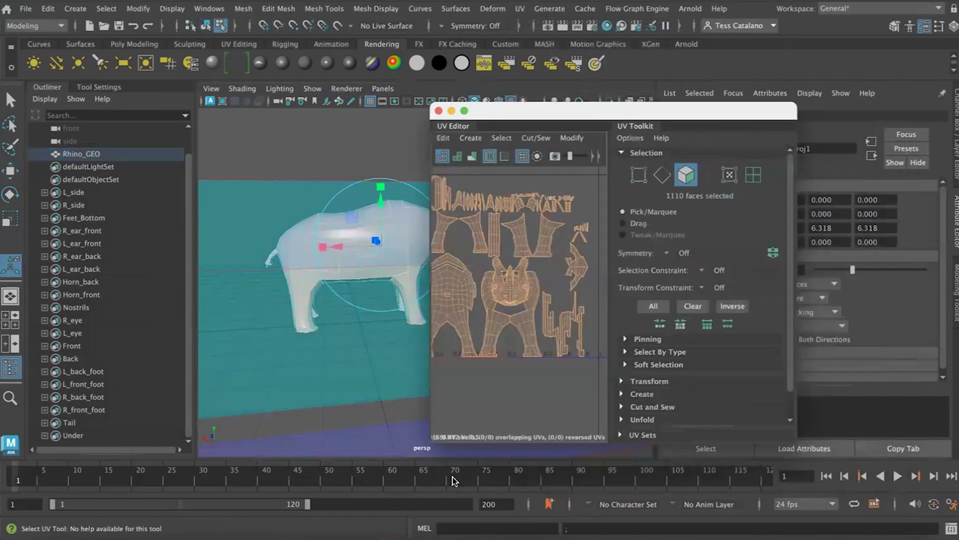
{"action": "left_click_drag", "start_coordinate": [432, 441], "coordinate": [292, 510]}
{"action": "scroll", "coordinate": [515, 343], "scroll_direction": "down", "scroll_amount": 5}
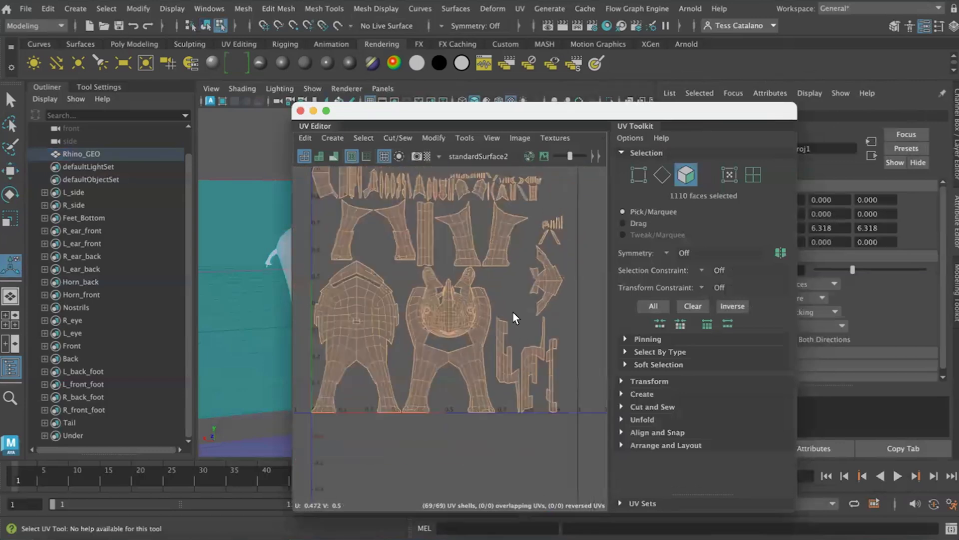
{"action": "scroll", "coordinate": [505, 306], "scroll_direction": "up", "scroll_amount": 3}
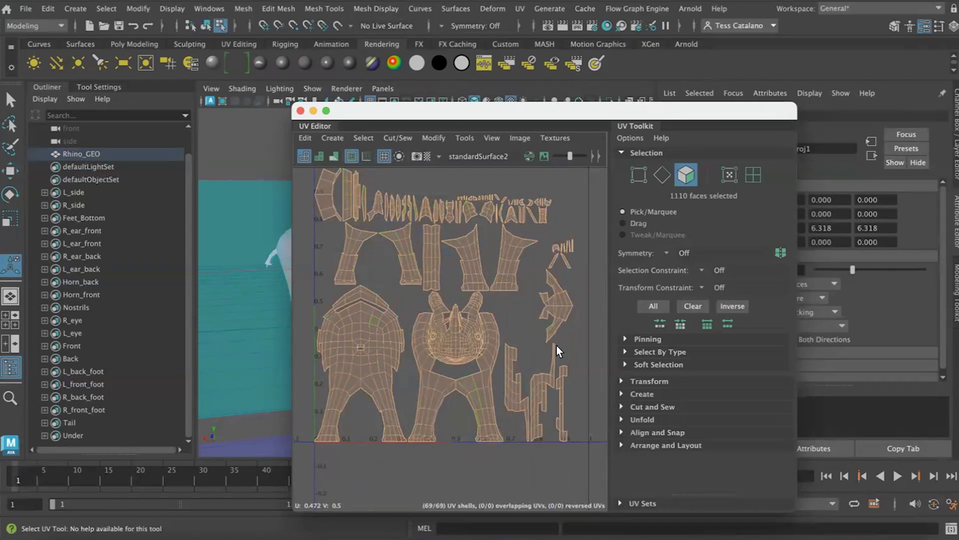
{"action": "scroll", "coordinate": [520, 429], "scroll_direction": "up", "scroll_amount": 5}
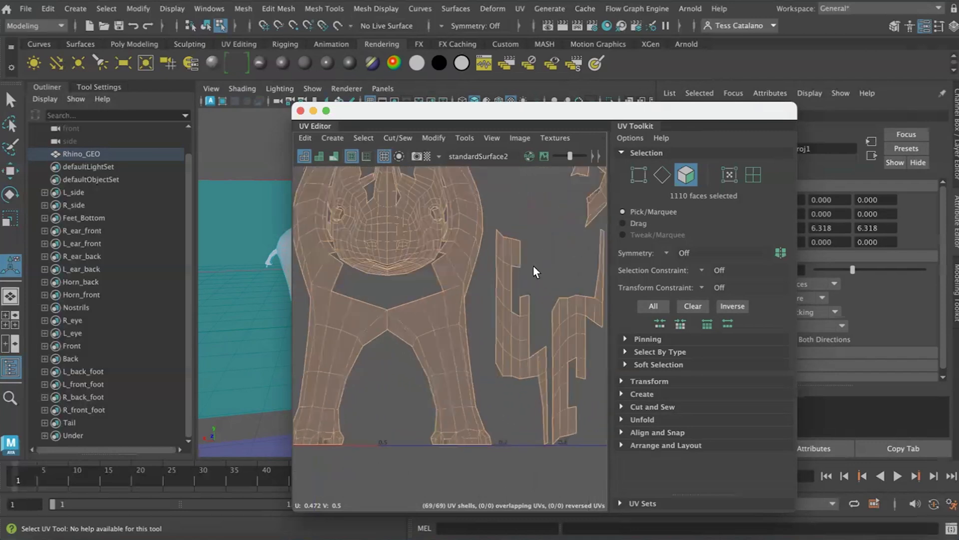
{"action": "scroll", "coordinate": [427, 300], "scroll_direction": "down", "scroll_amount": 6}
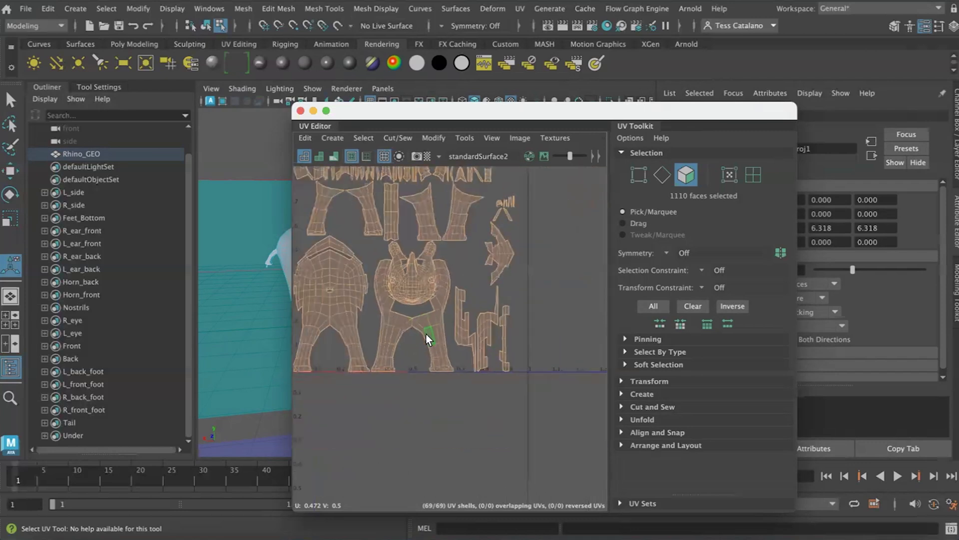
{"action": "key", "text": "f"}
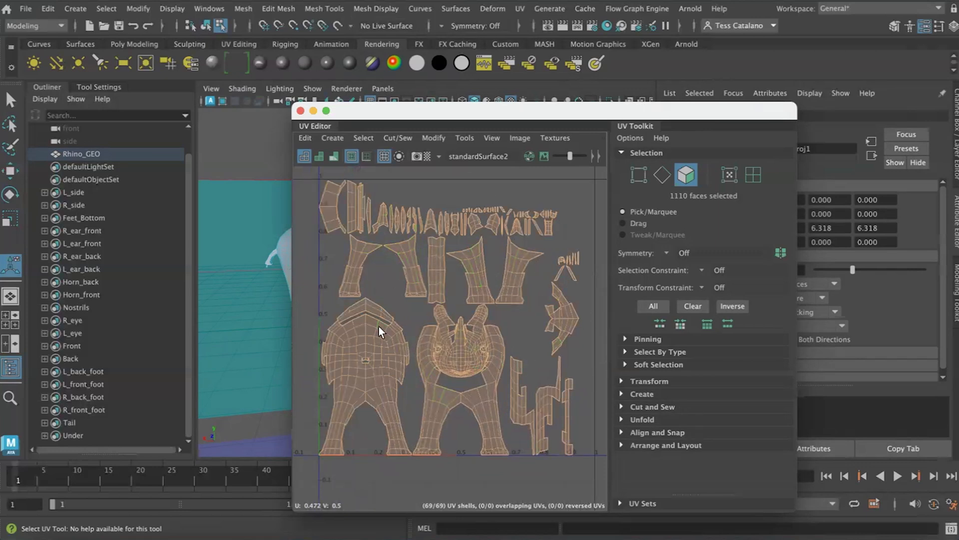
- Leave the projection manipulator and connect a new Checker texture to the standardSurface2 base color
{"action": "left_click_drag", "start_coordinate": [404, 114], "coordinate": [441, 53]}
{"action": "left_click", "coordinate": [287, 257]}
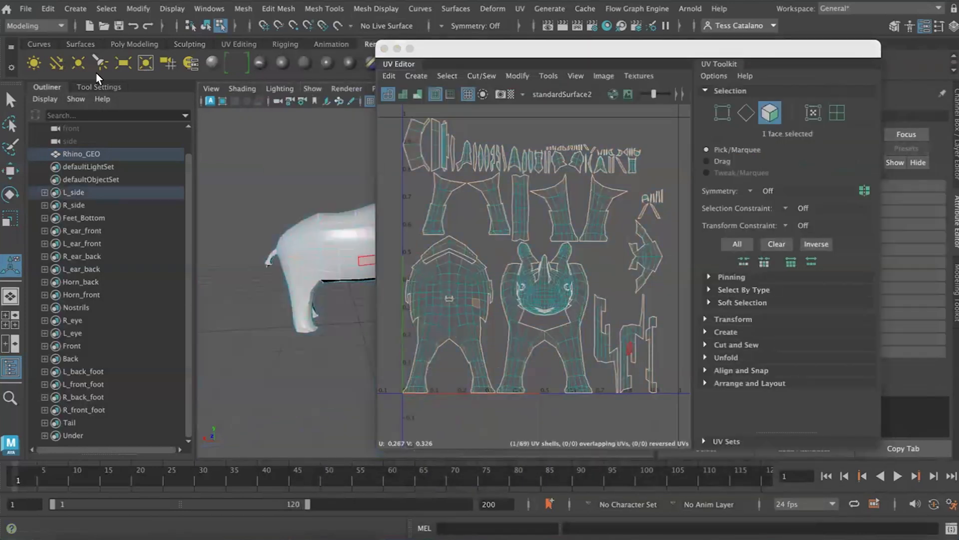
{"action": "key", "text": "q"}
{"action": "left_click_drag", "start_coordinate": [596, 54], "coordinate": [403, 61]}
{"action": "left_click", "coordinate": [849, 117]}
{"action": "left_click", "coordinate": [923, 287]}
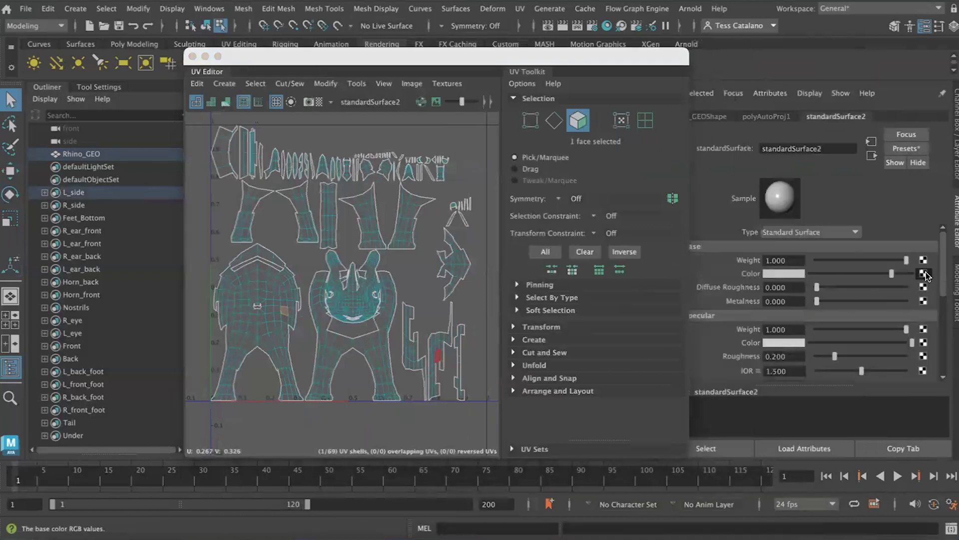
{"action": "left_click", "coordinate": [541, 135]}
{"action": "left_click_drag", "start_coordinate": [424, 65], "coordinate": [688, 86]}
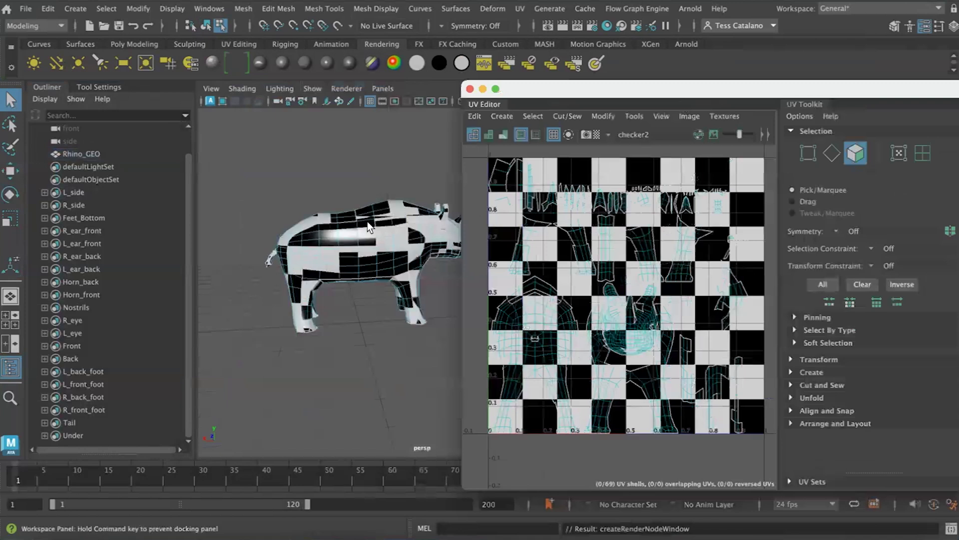
- Examine how the checker texture maps onto the rhino's body and face, comparing the model with its UV shells
{"action": "scroll", "coordinate": [348, 298], "scroll_direction": "up", "scroll_amount": 3}
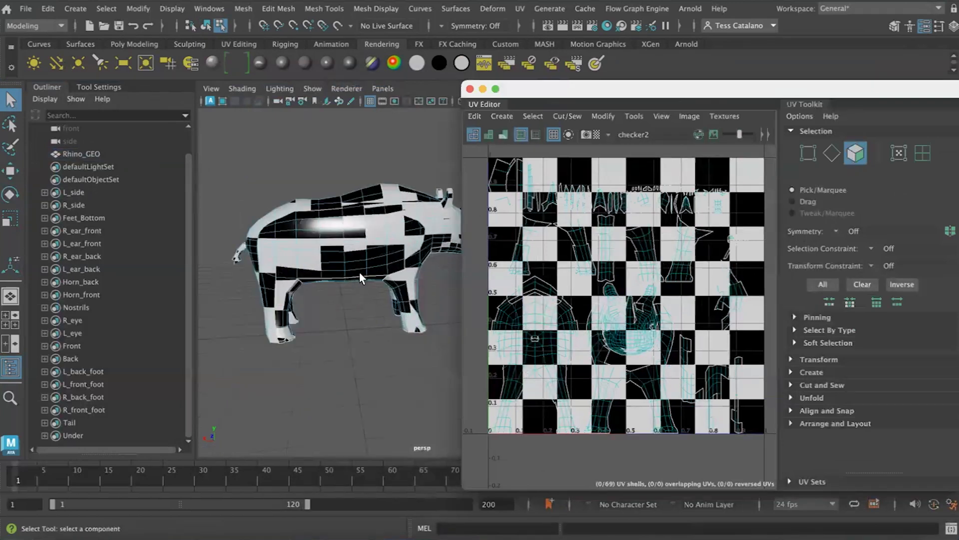
{"action": "middle_click_drag", "start_coordinate": [360, 276], "coordinate": [305, 319], "text": "alt"}
{"action": "scroll", "coordinate": [305, 320], "scroll_direction": "up", "scroll_amount": 5}
{"action": "left_click_drag", "start_coordinate": [292, 295], "coordinate": [222, 309], "text": "alt"}
{"action": "mouse_move", "coordinate": [389, 261]}
{"action": "left_mouse_down", "text": "alt"}
{"action": "mouse_move", "coordinate": [333, 256]}
{"action": "mouse_move", "coordinate": [403, 263]}
{"action": "left_mouse_up", "text": "alt"}
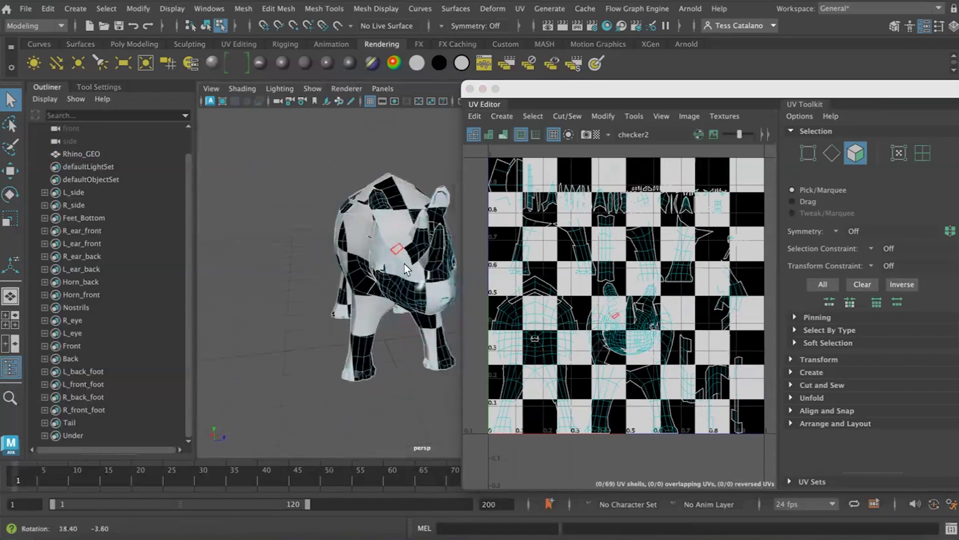
{"action": "middle_click_drag", "start_coordinate": [331, 278], "coordinate": [322, 279], "text": "alt"}
{"action": "mouse_move", "coordinate": [322, 278]}
{"action": "left_mouse_down", "text": "alt"}
{"action": "mouse_move", "coordinate": [274, 269]}
{"action": "mouse_move", "coordinate": [333, 306]}
{"action": "mouse_move", "coordinate": [330, 293]}
{"action": "left_mouse_up", "text": "alt"}
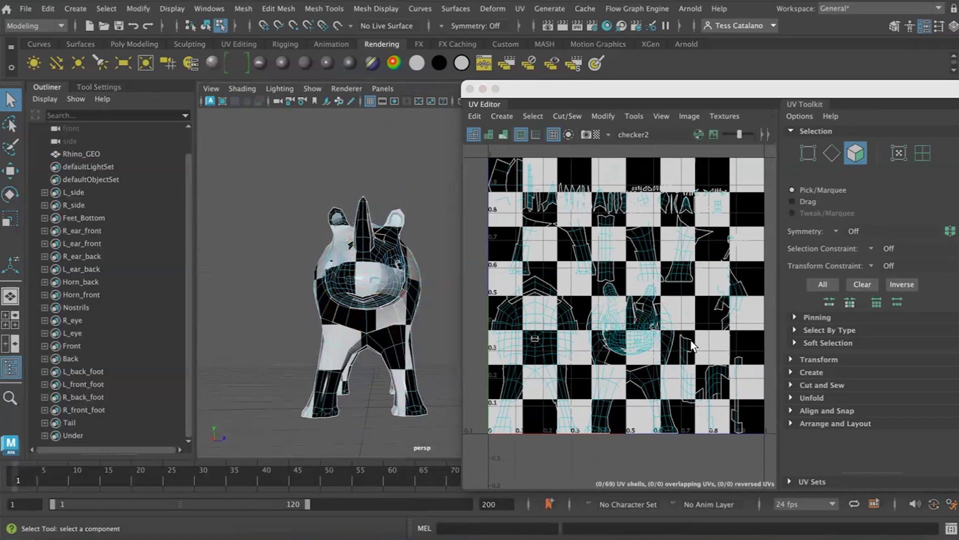
{"action": "scroll", "coordinate": [628, 356], "scroll_direction": "up", "scroll_amount": 5}
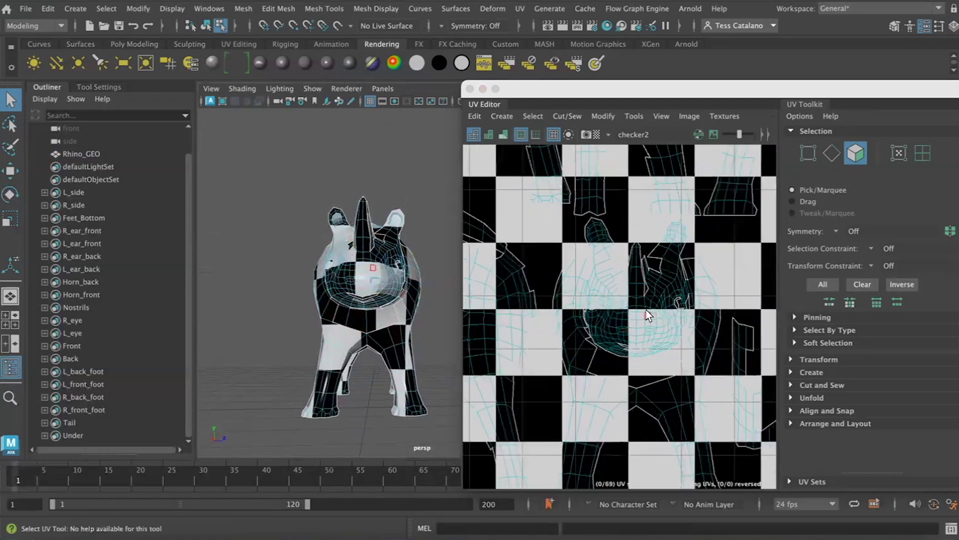
{"action": "left_click", "coordinate": [371, 329]}
{"action": "left_click_drag", "start_coordinate": [409, 356], "coordinate": [400, 320], "text": "alt"}
- Go back from the checker2 node to standardSurface2 and break the base color's texture connection
{"action": "left_click_drag", "start_coordinate": [763, 92], "coordinate": [425, 91]}
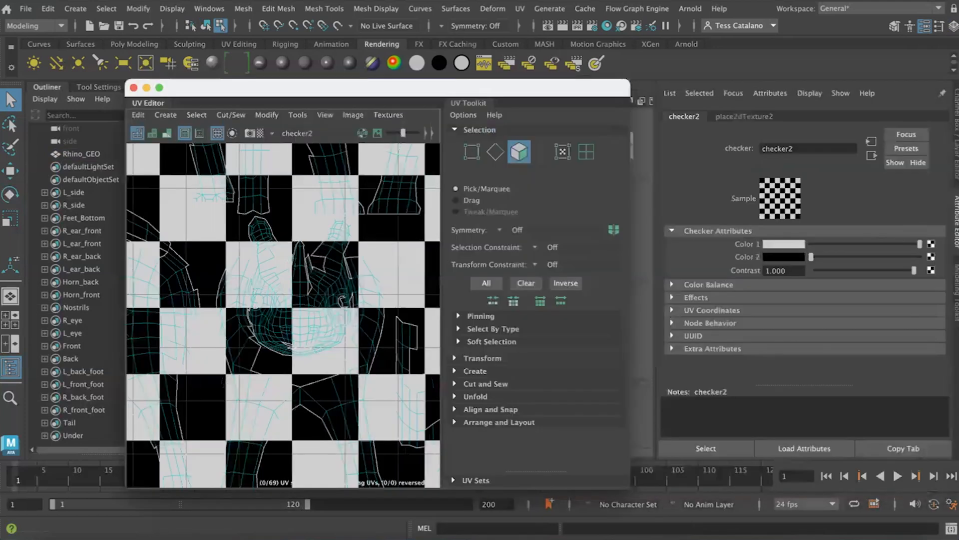
{"action": "left_click", "coordinate": [758, 117]}
{"action": "left_click", "coordinate": [872, 155]}
{"action": "left_click", "coordinate": [872, 142]}
{"action": "left_click", "coordinate": [873, 153]}
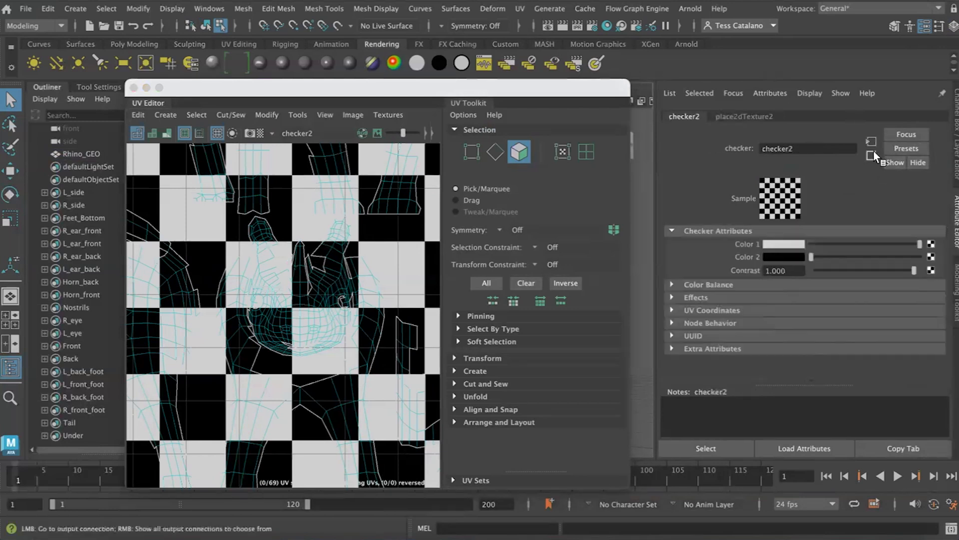
{"action": "left_click", "coordinate": [874, 152]}
{"action": "right_click", "coordinate": [750, 272]}
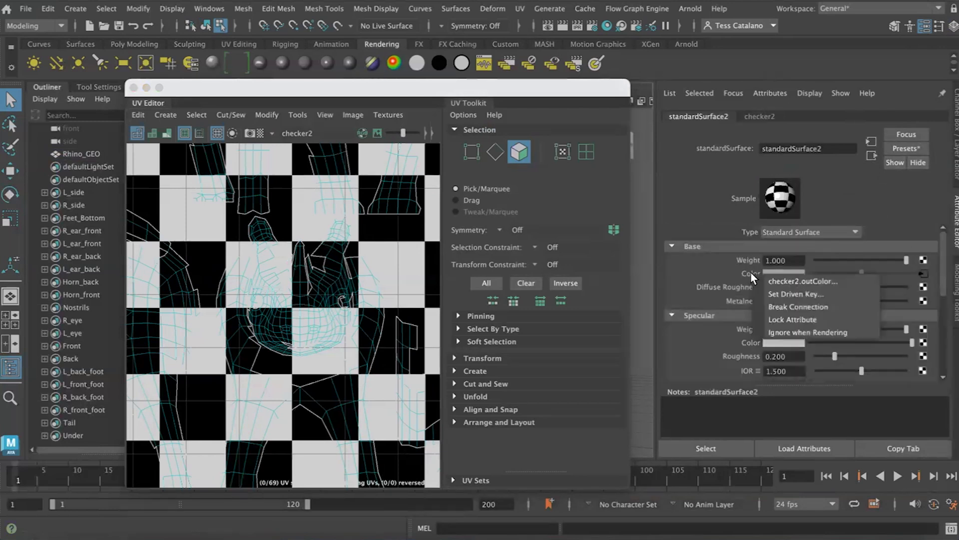
{"action": "left_click", "coordinate": [767, 307]}
{"action": "left_click_drag", "start_coordinate": [337, 95], "coordinate": [612, 86]}
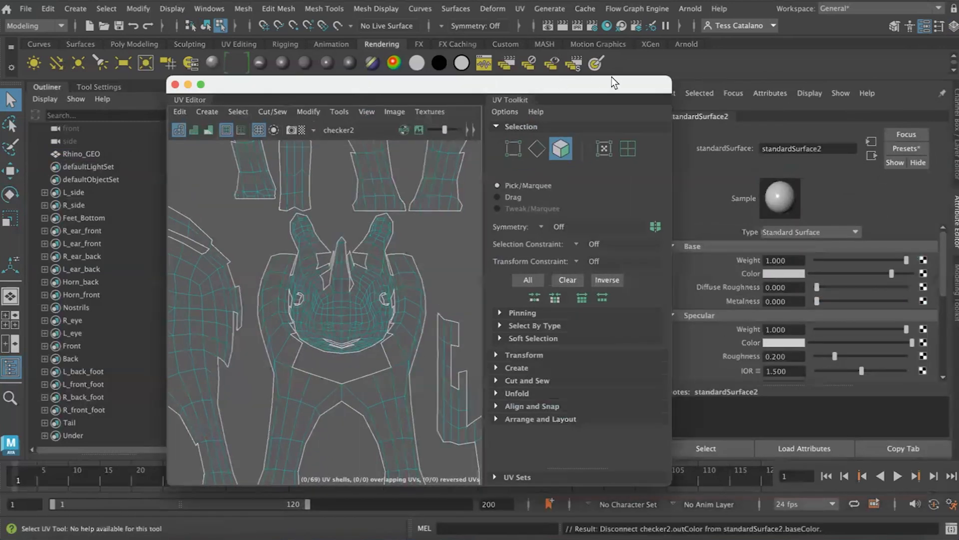
- Frame the full UV layout and switch the rhino from face selection back to object mode
{"action": "scroll", "coordinate": [592, 325], "scroll_direction": "down", "scroll_amount": 5}
{"action": "middle_click_drag", "start_coordinate": [589, 313], "coordinate": [574, 328], "text": "alt"}
{"action": "scroll", "coordinate": [230, 296], "scroll_direction": "up", "scroll_amount": 3}
{"action": "middle_click_drag", "start_coordinate": [248, 290], "coordinate": [346, 295], "text": "alt"}
{"action": "scroll", "coordinate": [328, 295], "scroll_direction": "up", "scroll_amount": 3}
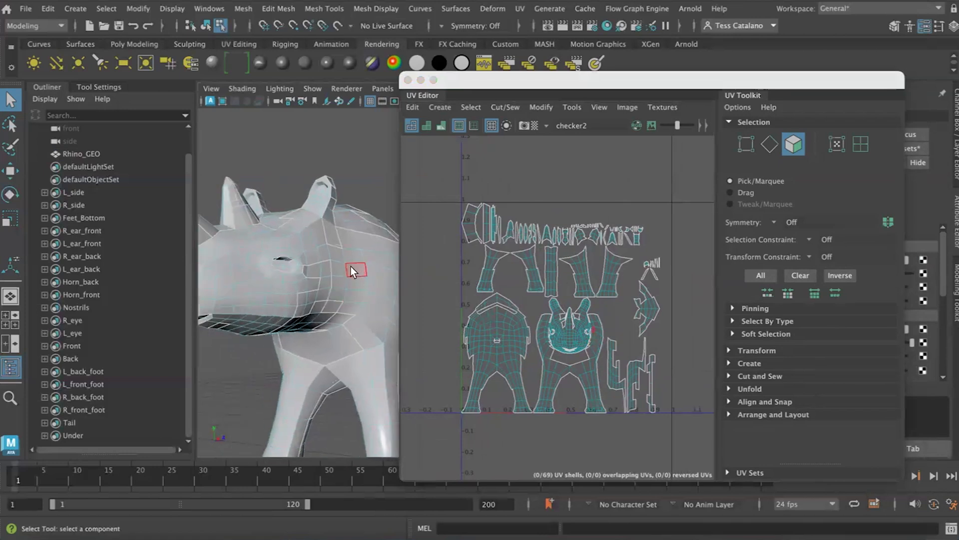
{"action": "right_click_drag", "start_coordinate": [350, 266], "coordinate": [386, 136]}
{"action": "scroll", "coordinate": [348, 283], "scroll_direction": "up", "scroll_amount": 3}
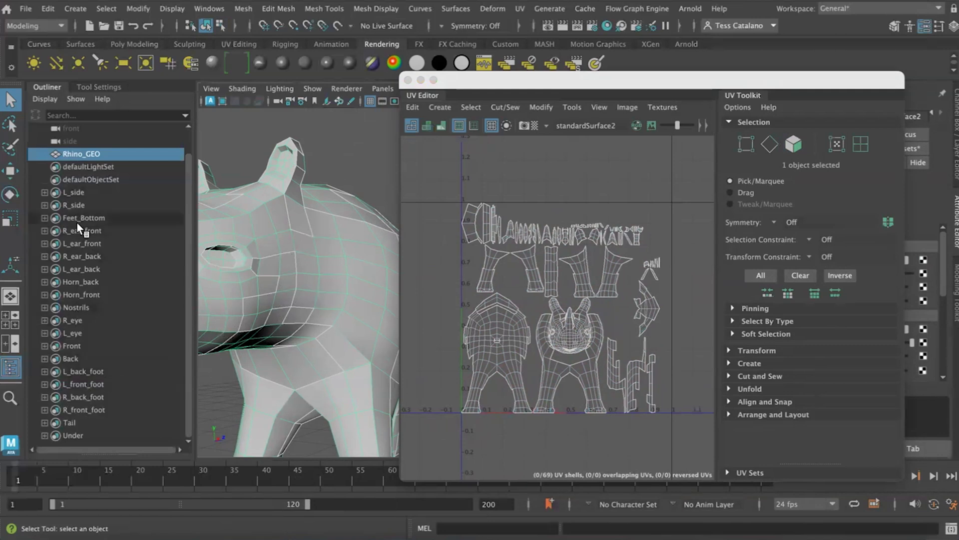
- Select the L_side set in the Outliner, view the rhino from the front and reselect its mesh
{"action": "left_click", "coordinate": [73, 192]}
{"action": "left_click_drag", "start_coordinate": [248, 363], "coordinate": [279, 356], "text": "alt"}
{"action": "scroll", "coordinate": [257, 360], "scroll_direction": "down", "scroll_amount": 5}
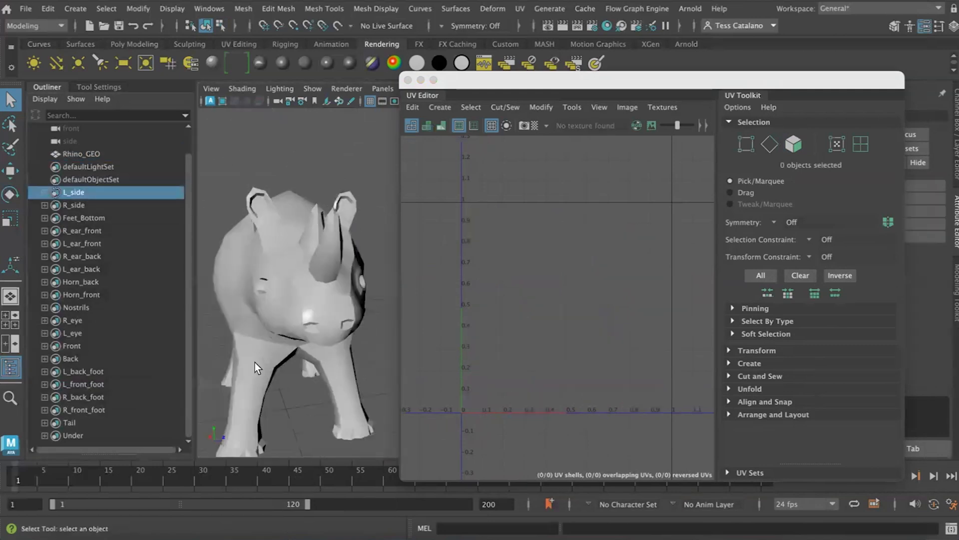
{"action": "left_click", "coordinate": [263, 313]}
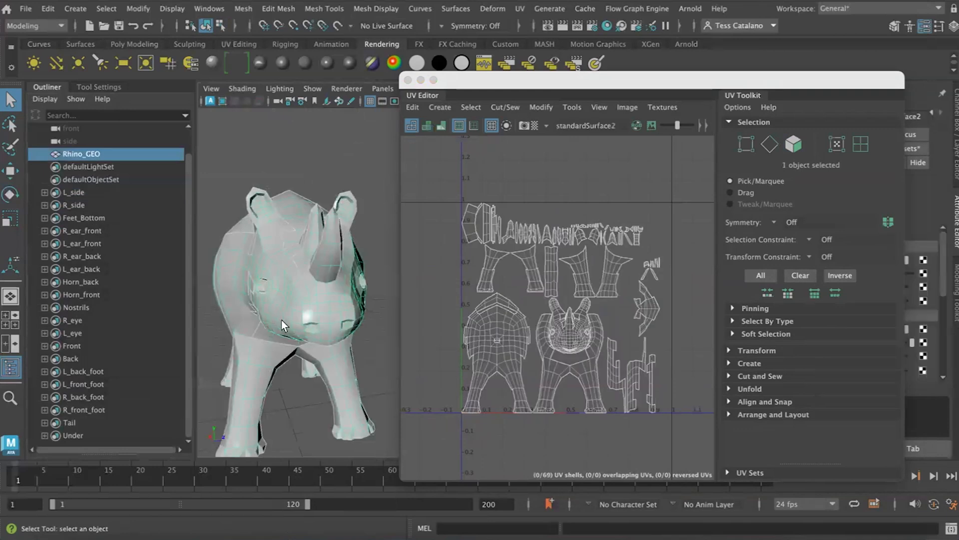
- Select the faces of the left side through the L_side quick select set
{"action": "left_click", "coordinate": [114, 8]}
{"action": "mouse_move", "coordinate": [150, 168]}
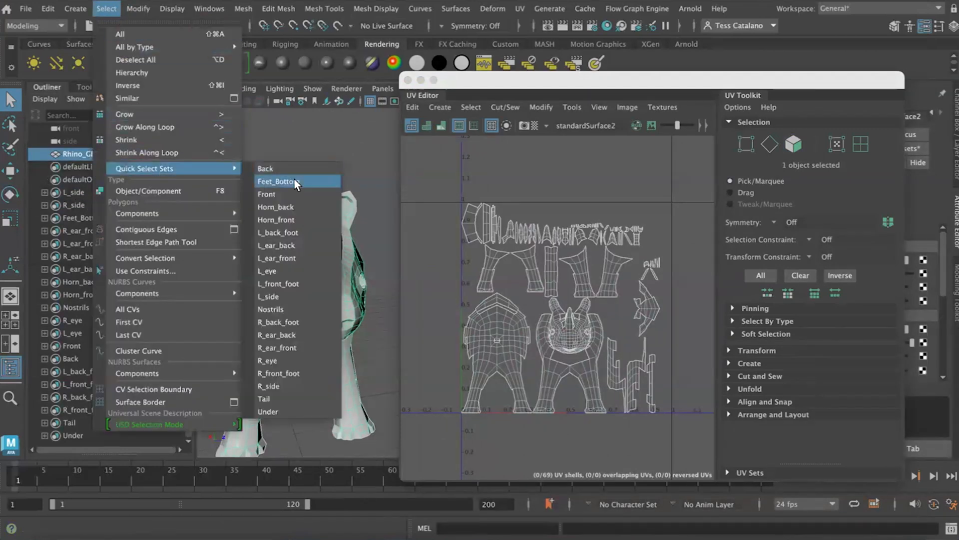
{"action": "left_click", "coordinate": [305, 297]}
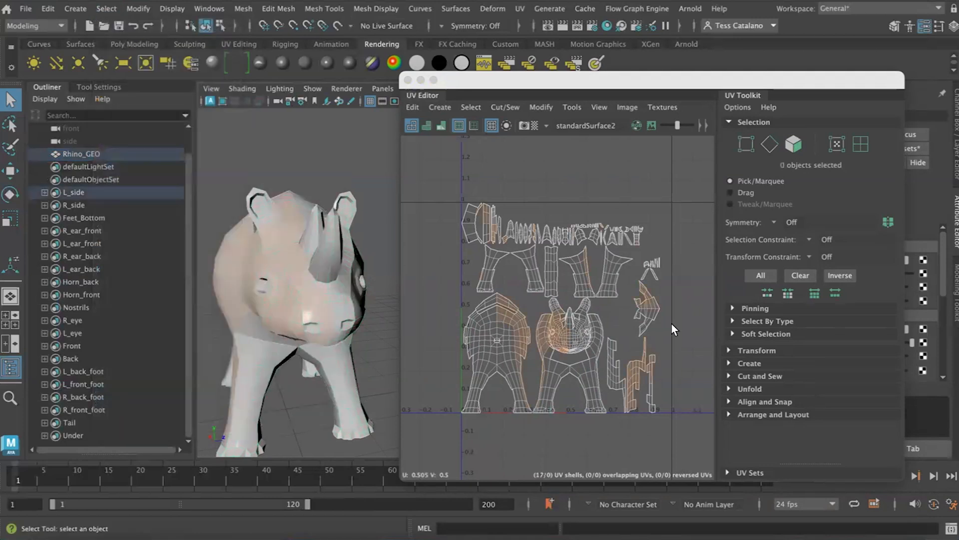
- Try an automatic UV projection on the L_side faces and move the projected shells clear of the main layout
{"action": "left_click", "coordinate": [520, 9]}
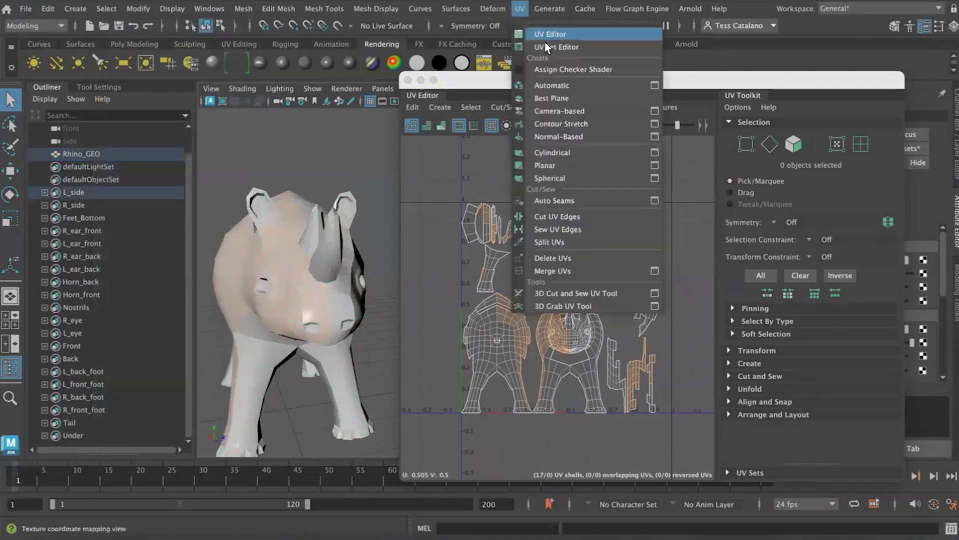
{"action": "left_click", "coordinate": [558, 89]}
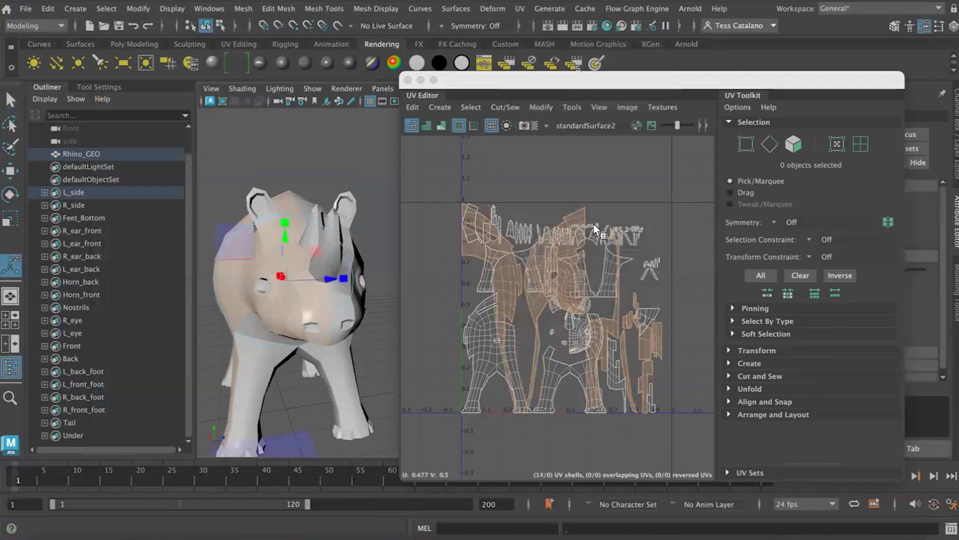
{"action": "scroll", "coordinate": [575, 314], "scroll_direction": "down", "scroll_amount": 3}
{"action": "key", "text": "w"}
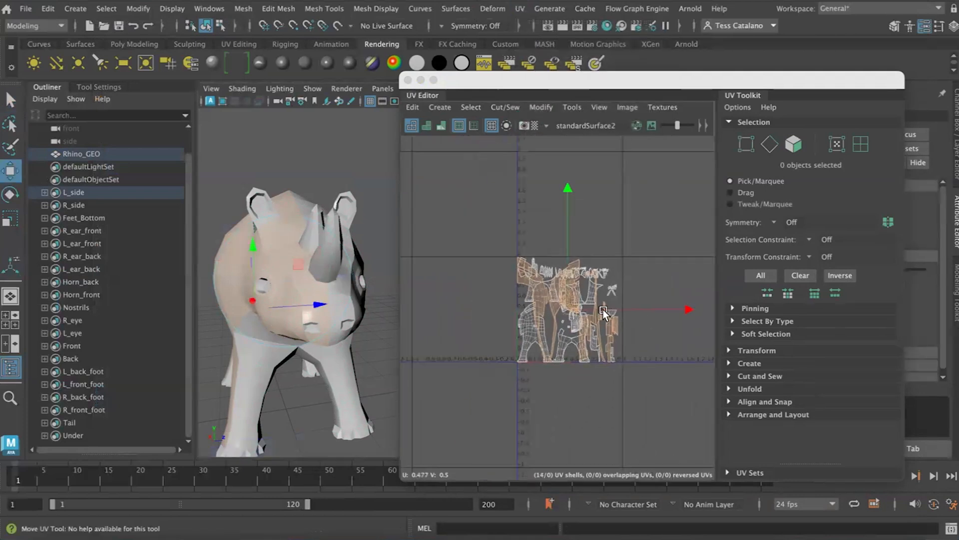
{"action": "left_click_drag", "start_coordinate": [669, 307], "coordinate": [568, 309]}
{"action": "middle_click_drag", "start_coordinate": [567, 308], "coordinate": [673, 303], "text": "alt"}
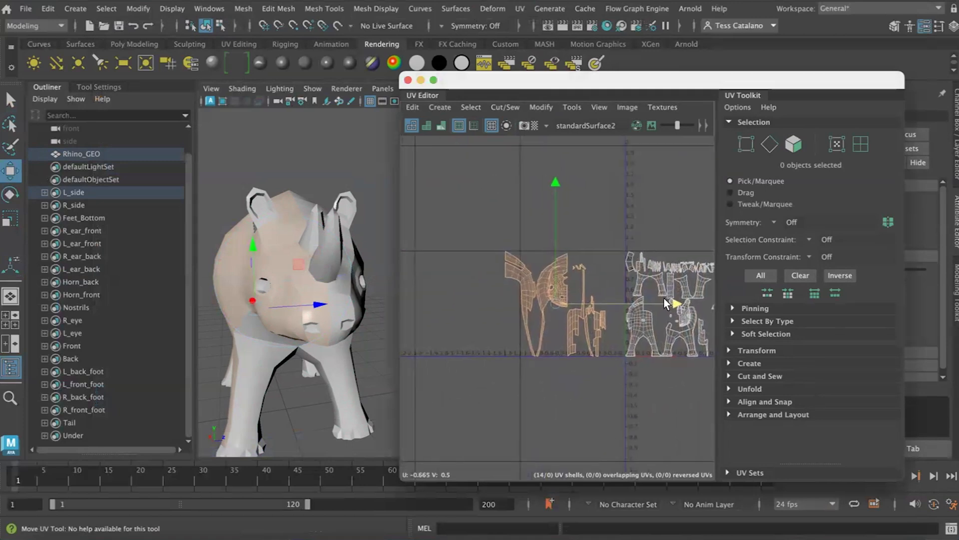
{"action": "left_click_drag", "start_coordinate": [673, 306], "coordinate": [606, 312]}
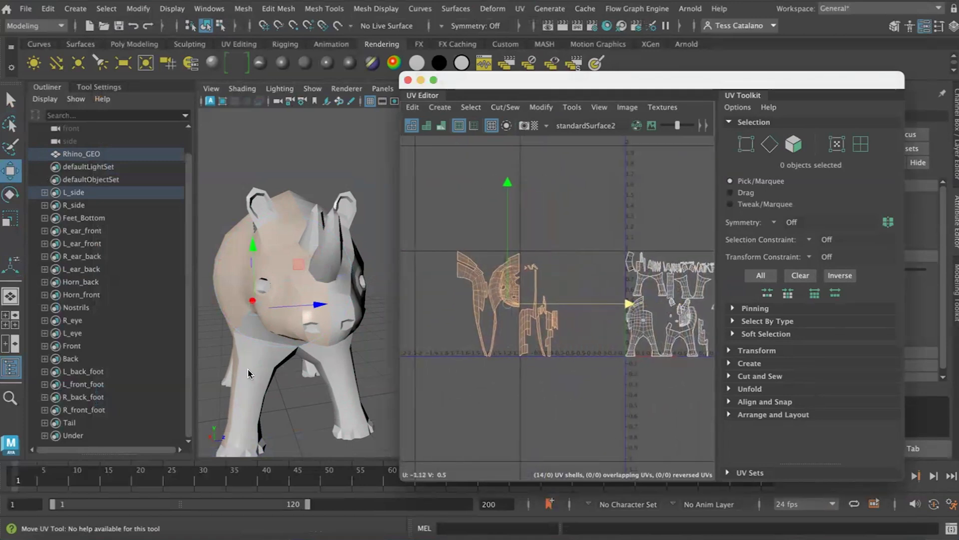
- Undo the shell moves and the automatic projection on the L_side faces
{"action": "key", "text": "ctrl+z"}
{"action": "key", "text": "ctrl+z"}
{"action": "key", "text": "ctrl+z"}
{"action": "key", "text": "ctrl+z"}
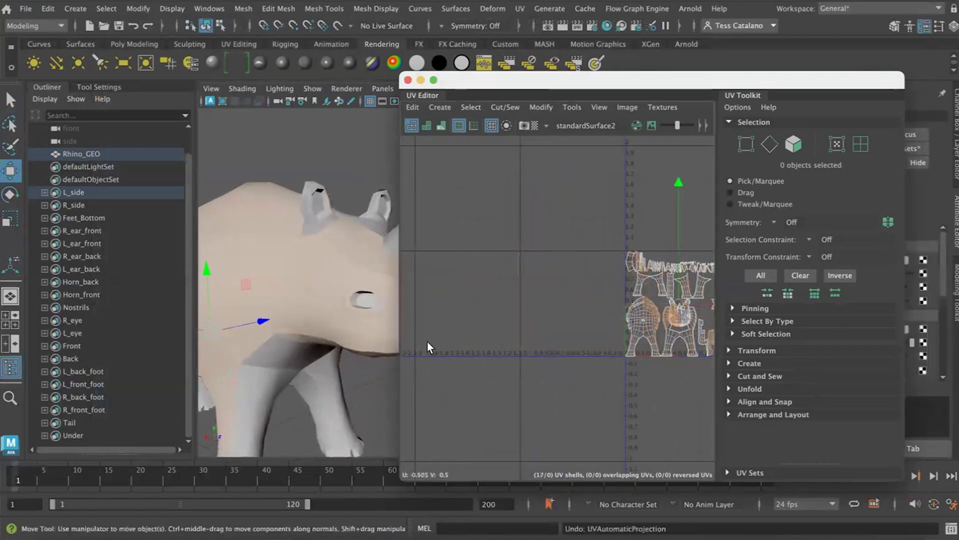
- Project the L_side faces with Best Plane, using faces on the rhino's flank to define the projection plane
{"action": "left_click", "coordinate": [520, 8]}
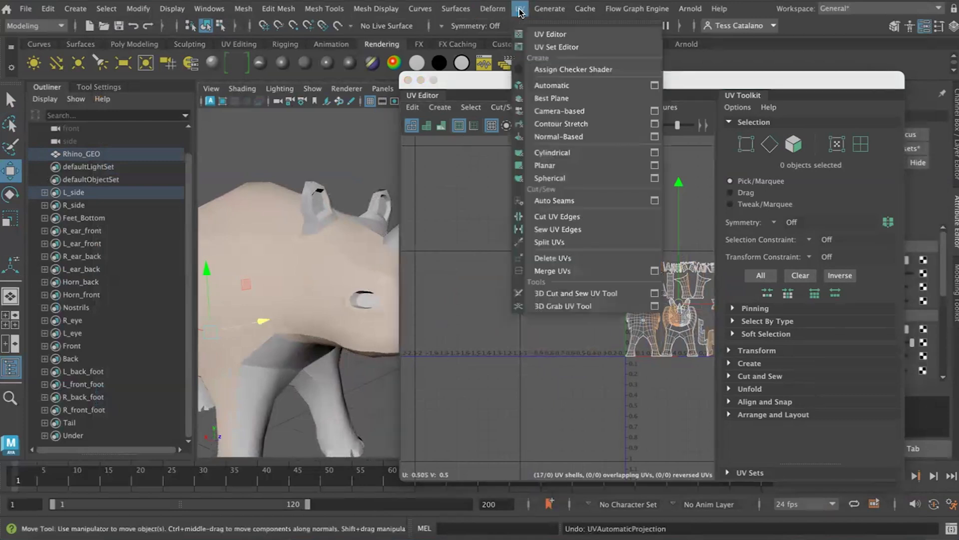
{"action": "left_click", "coordinate": [552, 98]}
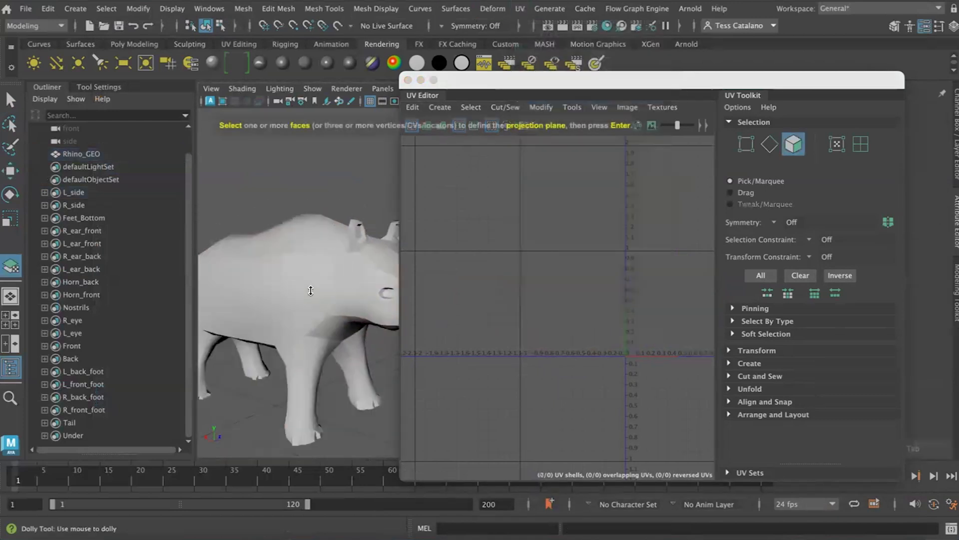
{"action": "left_click", "coordinate": [288, 276]}
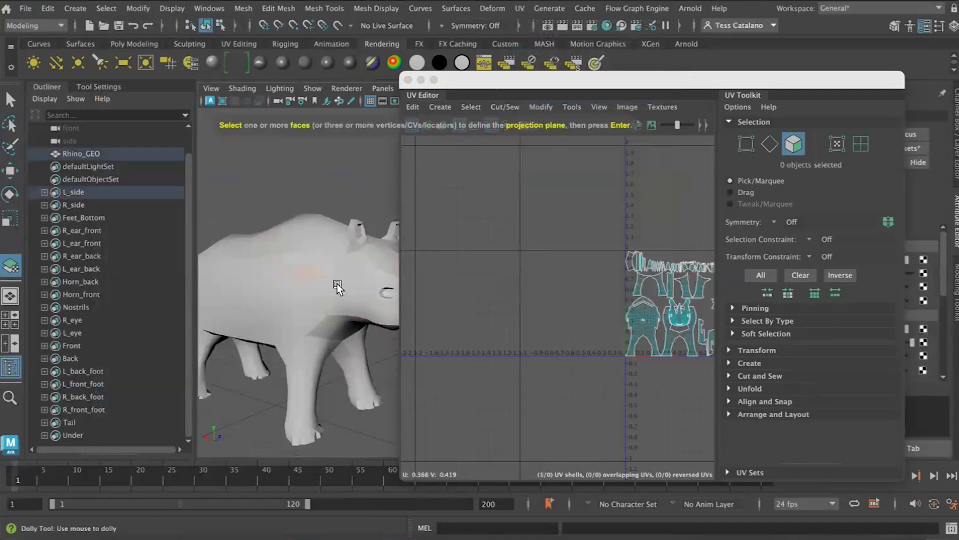
{"action": "key", "text": "Return"}
{"action": "key", "text": "f"}
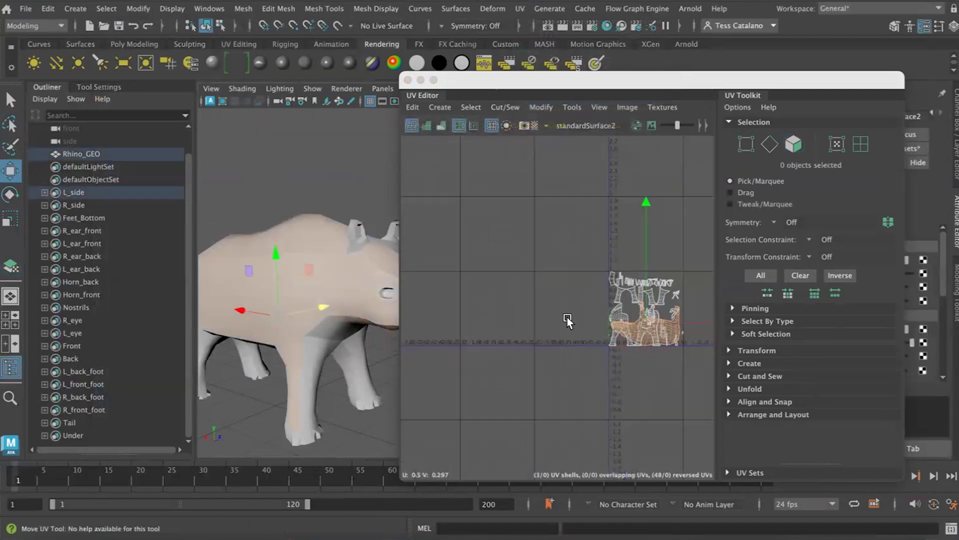
- Move the projected side shell about 1.08 units along U into the neighboring UV tile, clear of the other shells
{"action": "left_click_drag", "start_coordinate": [683, 337], "coordinate": [764, 339]}
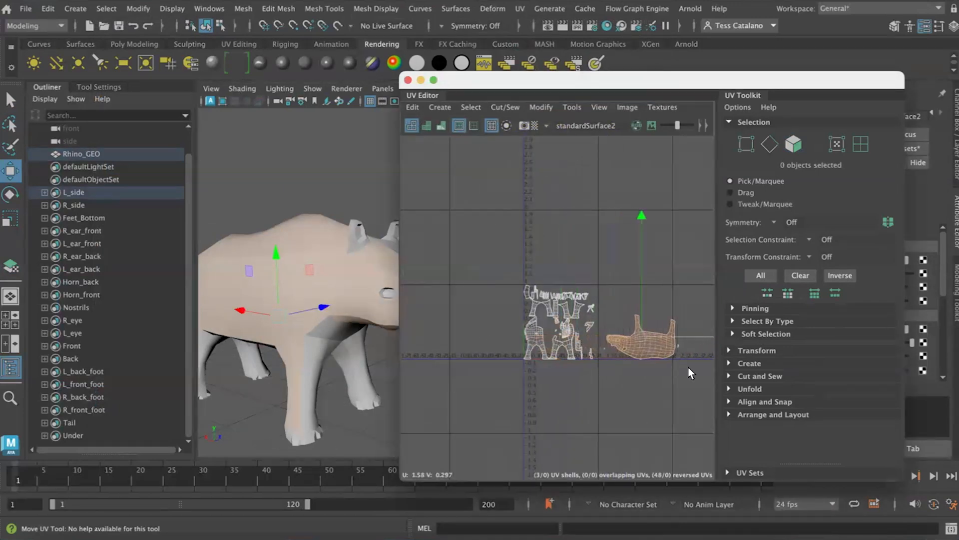
{"action": "scroll", "coordinate": [672, 389], "scroll_direction": "up", "scroll_amount": 5}
{"action": "scroll", "coordinate": [648, 406], "scroll_direction": "up", "scroll_amount": 6}
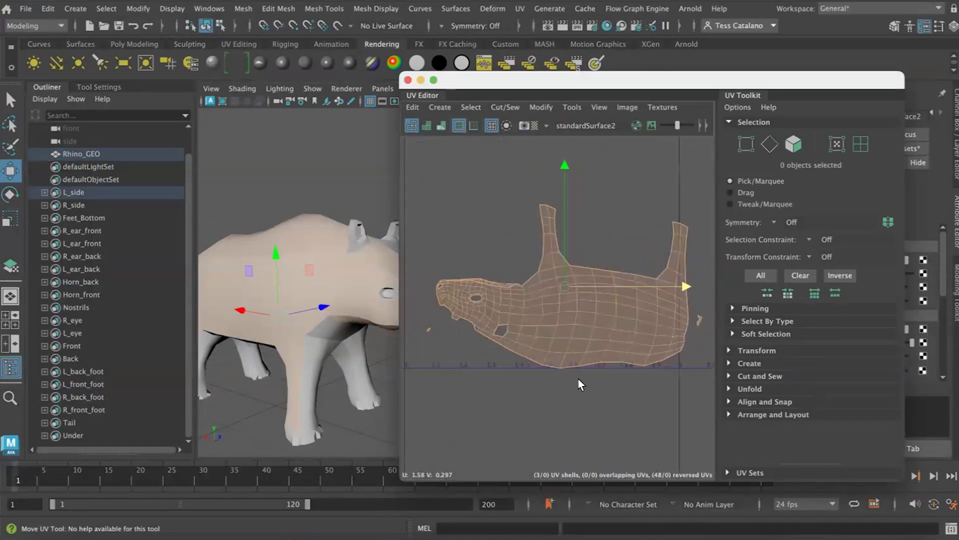
- Rotate the upside-down side shell about 180 degrees so that the rhino's legs point down
{"action": "left_click_drag", "start_coordinate": [242, 403], "coordinate": [368, 338], "text": "alt"}
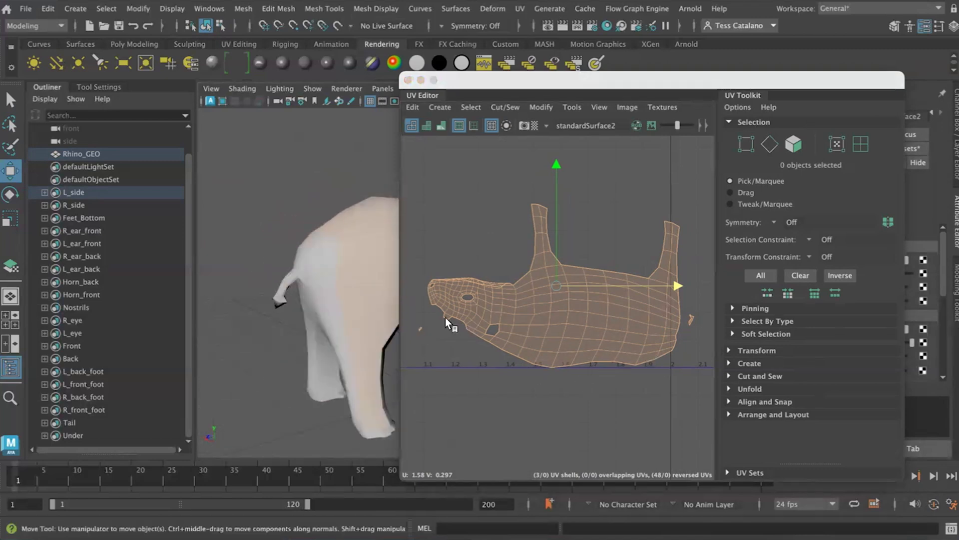
{"action": "left_click", "coordinate": [497, 377]}
{"action": "scroll", "coordinate": [492, 360], "scroll_direction": "up", "scroll_amount": 4}
{"action": "scroll", "coordinate": [492, 361], "scroll_direction": "down", "scroll_amount": 8}
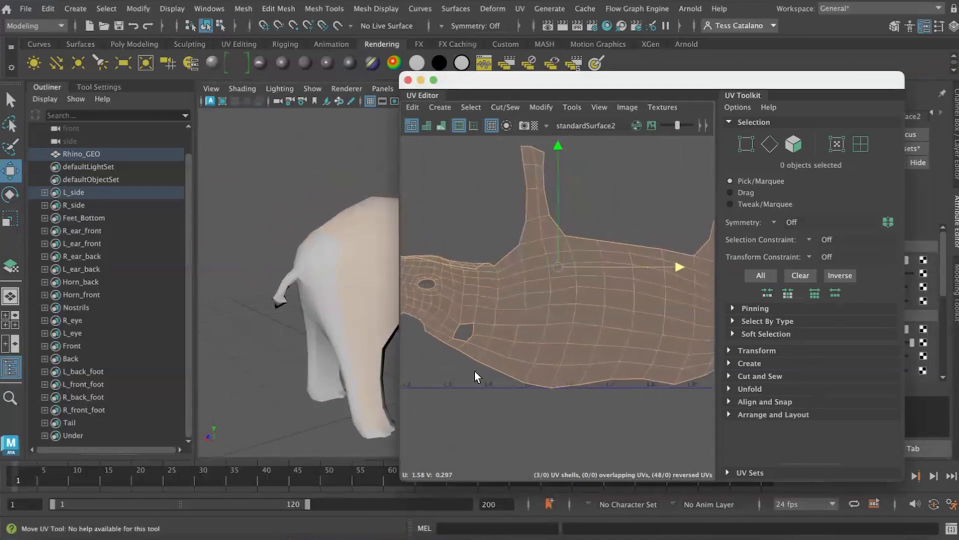
{"action": "key", "text": "e"}
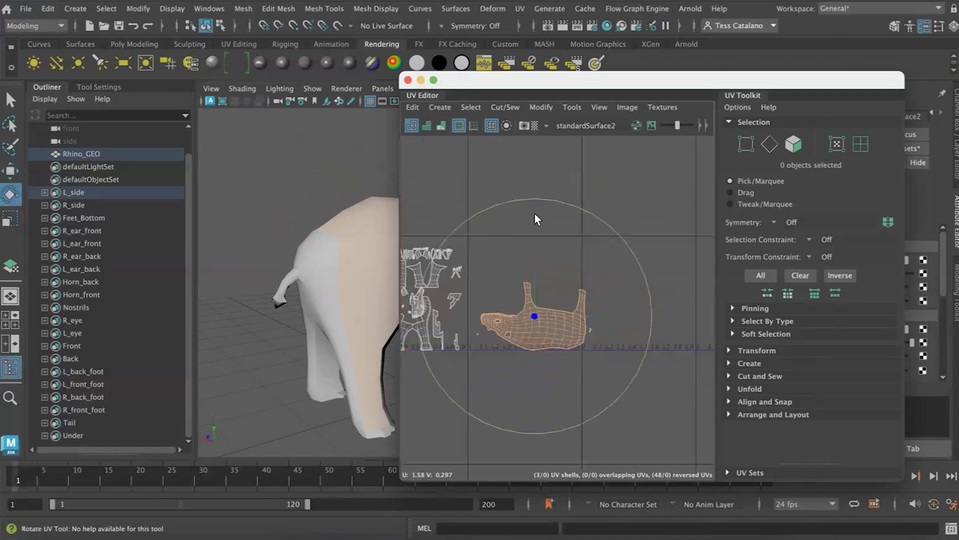
{"action": "left_click_drag", "start_coordinate": [522, 200], "coordinate": [553, 401]}
{"action": "scroll", "coordinate": [553, 401], "scroll_direction": "up", "scroll_amount": 4}
{"action": "mouse_move", "coordinate": [622, 178]}
{"action": "left_mouse_down"}
{"action": "mouse_move", "coordinate": [628, 184]}
{"action": "mouse_move", "coordinate": [625, 172]}
{"action": "left_mouse_up"}
{"action": "middle_click_drag", "start_coordinate": [590, 259], "coordinate": [633, 324], "text": "alt"}
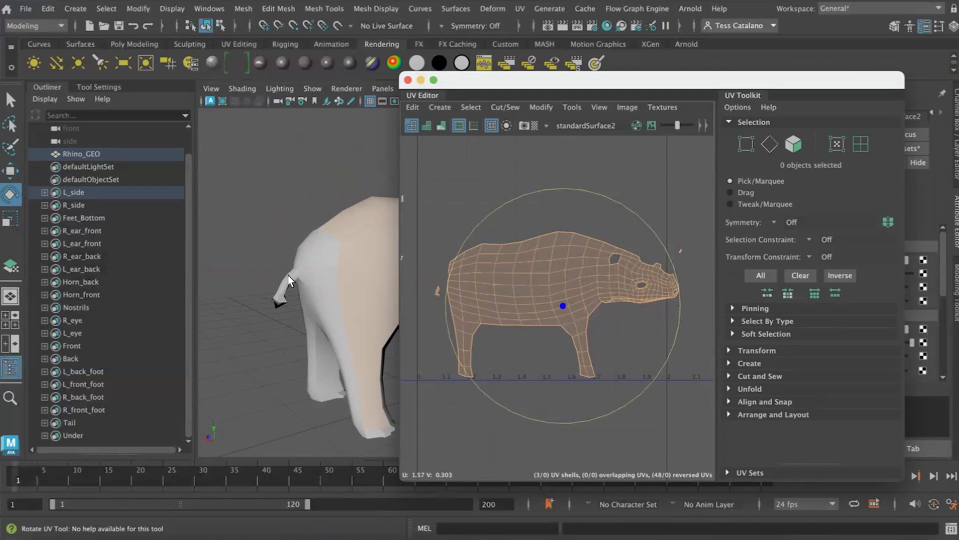
- Select a face on the rhino's hindquarters to locate it in the side shell, and switch to edge selection
{"action": "right_click_drag", "start_coordinate": [368, 182], "coordinate": [367, 207]}
{"action": "left_click", "coordinate": [364, 250]}
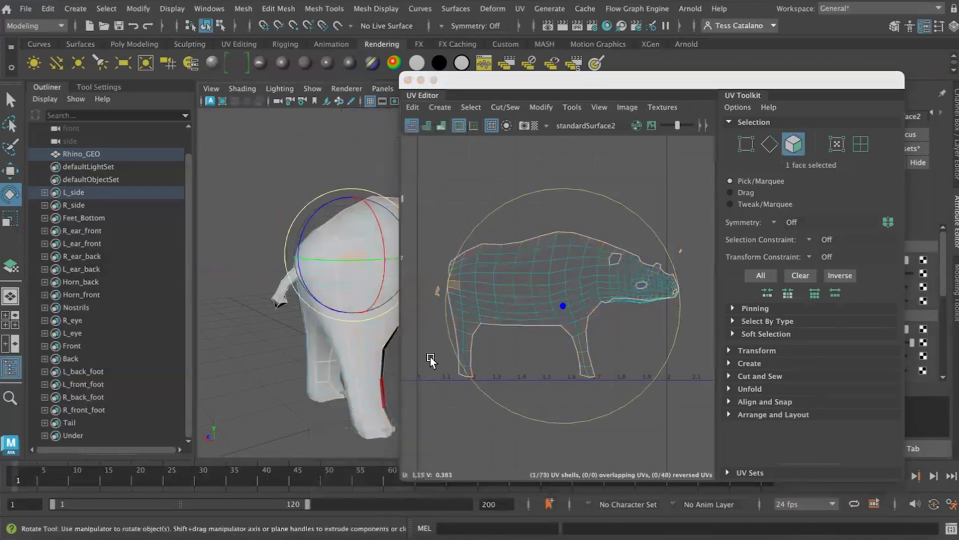
{"action": "scroll", "coordinate": [464, 325], "scroll_direction": "up", "scroll_amount": 3}
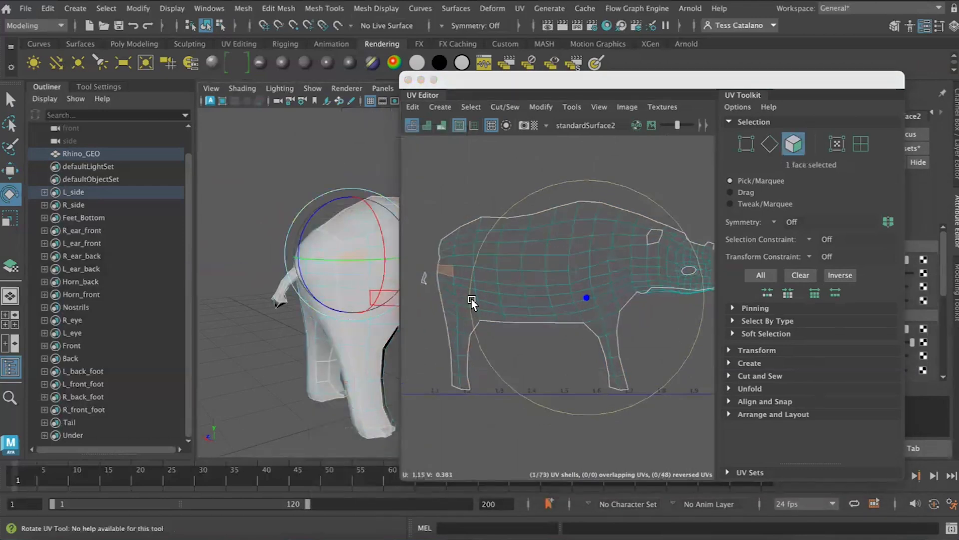
{"action": "scroll", "coordinate": [607, 274], "scroll_direction": "down", "scroll_amount": 2}
{"action": "right_click_drag", "start_coordinate": [607, 274], "coordinate": [557, 278]}
{"action": "right_click_drag", "start_coordinate": [675, 255], "coordinate": [675, 225]}
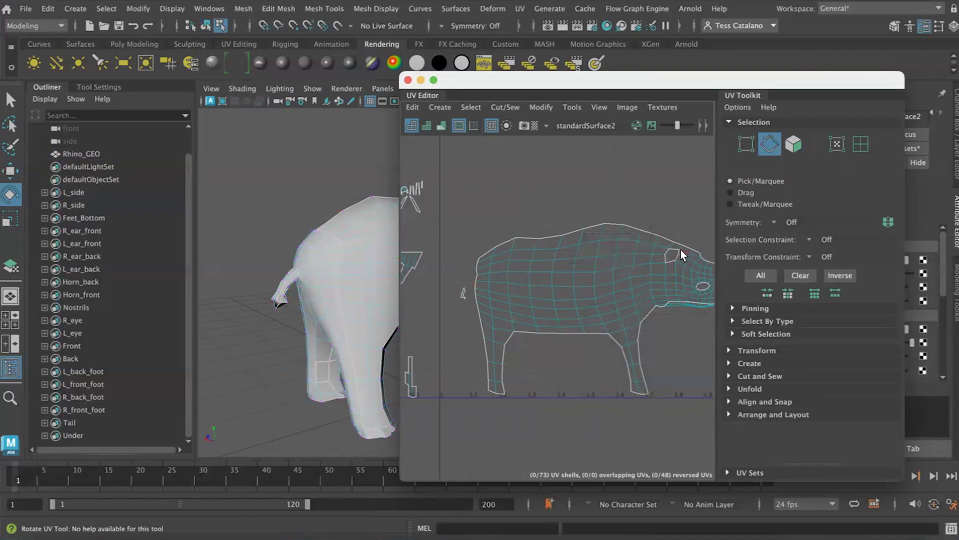
- Examine the side shell's borders and mesh lines around the head, ear, jaw and body
{"action": "middle_click_drag", "start_coordinate": [667, 280], "coordinate": [459, 297], "text": "alt"}
{"action": "scroll", "coordinate": [600, 267], "scroll_direction": "up", "scroll_amount": 2}
{"action": "scroll", "coordinate": [599, 269], "scroll_direction": "up", "scroll_amount": 5}
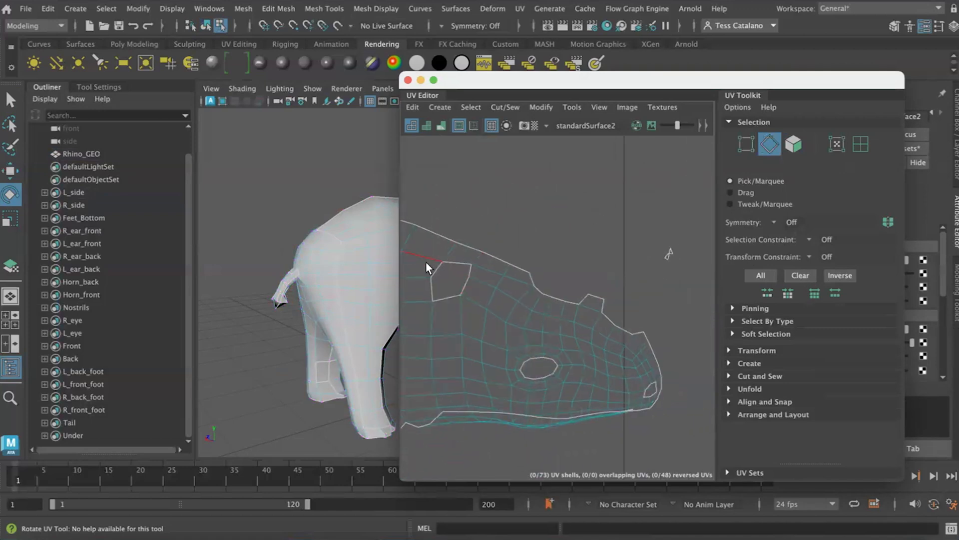
{"action": "middle_click_drag", "start_coordinate": [465, 347], "coordinate": [487, 309], "text": "alt"}
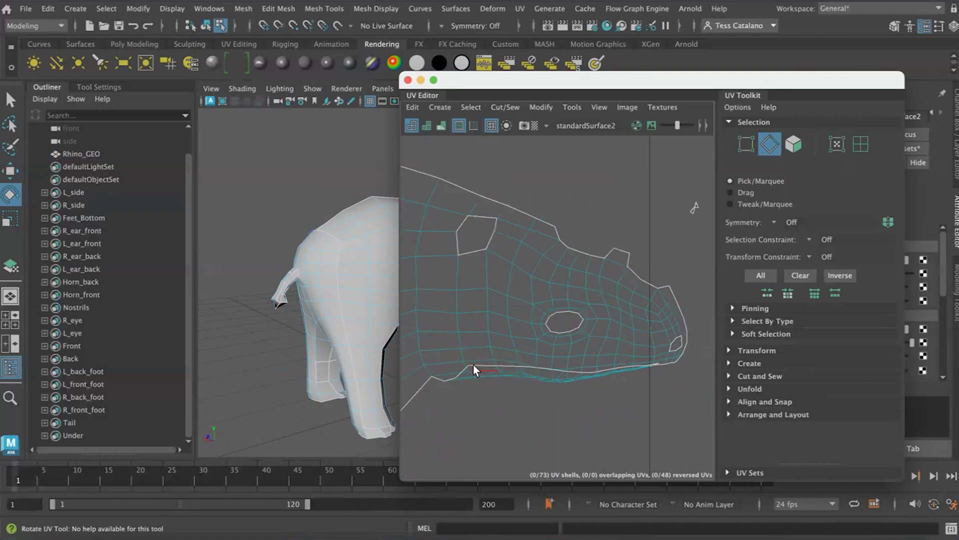
{"action": "scroll", "coordinate": [539, 403], "scroll_direction": "down", "scroll_amount": 4}
{"action": "middle_click_drag", "start_coordinate": [514, 388], "coordinate": [660, 384], "text": "alt"}
{"action": "scroll", "coordinate": [586, 358], "scroll_direction": "down", "scroll_amount": 3}
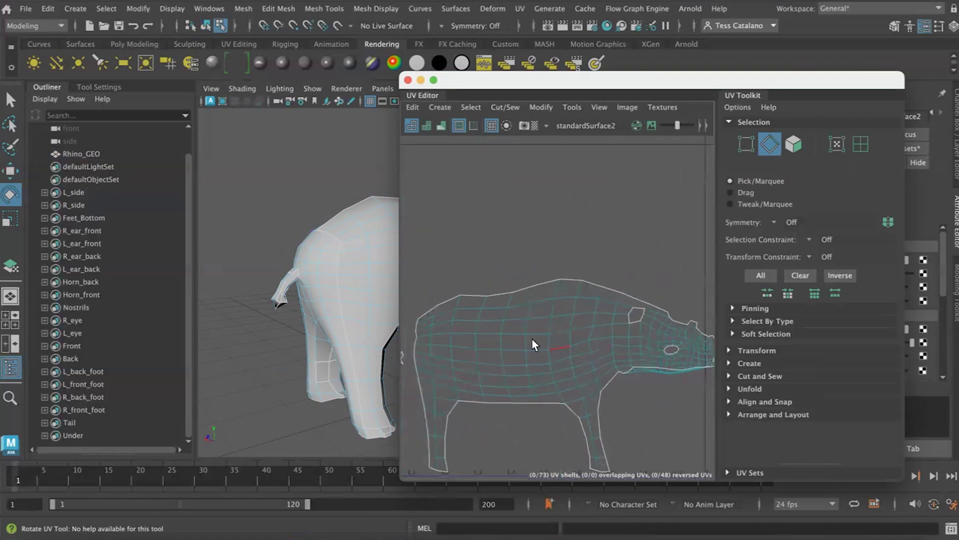
- Move the UV Editor window aside and view the whole rhino from its side next to the shell
{"action": "left_click_drag", "start_coordinate": [451, 77], "coordinate": [610, 66]}
{"action": "left_click_drag", "start_coordinate": [510, 169], "coordinate": [476, 313], "text": "alt"}
{"action": "middle_click_drag", "start_coordinate": [564, 347], "coordinate": [583, 337], "text": "alt"}
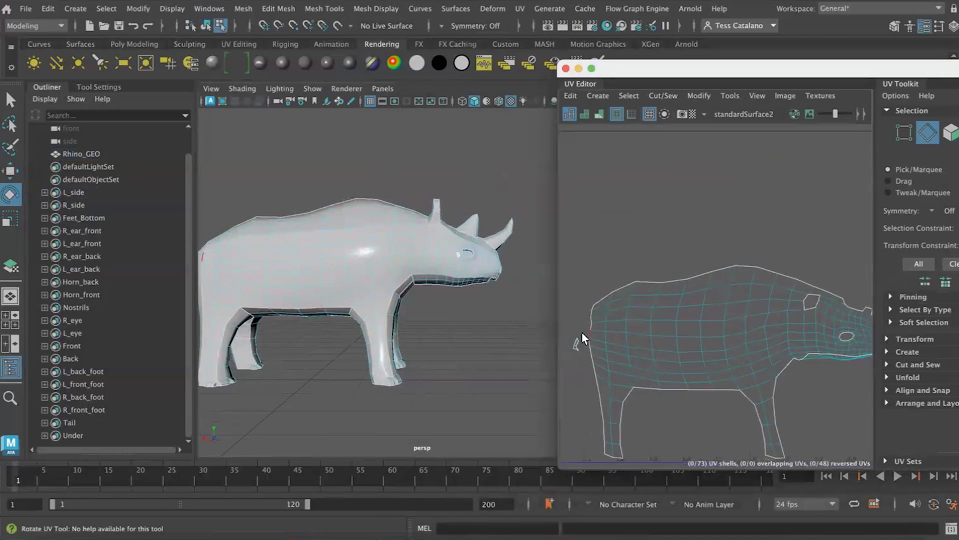
- Select an edge of the small stray shell behind the rump and inspect the model's rear to locate it
{"action": "left_click", "coordinate": [577, 340]}
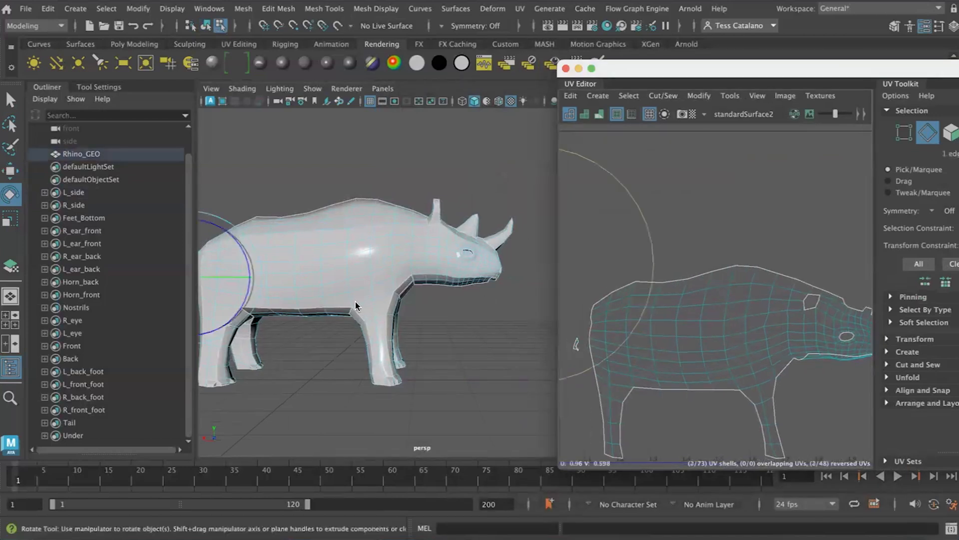
{"action": "middle_click_drag", "start_coordinate": [356, 300], "coordinate": [418, 305], "text": "alt"}
{"action": "left_click_drag", "start_coordinate": [308, 327], "coordinate": [348, 329], "text": "alt"}
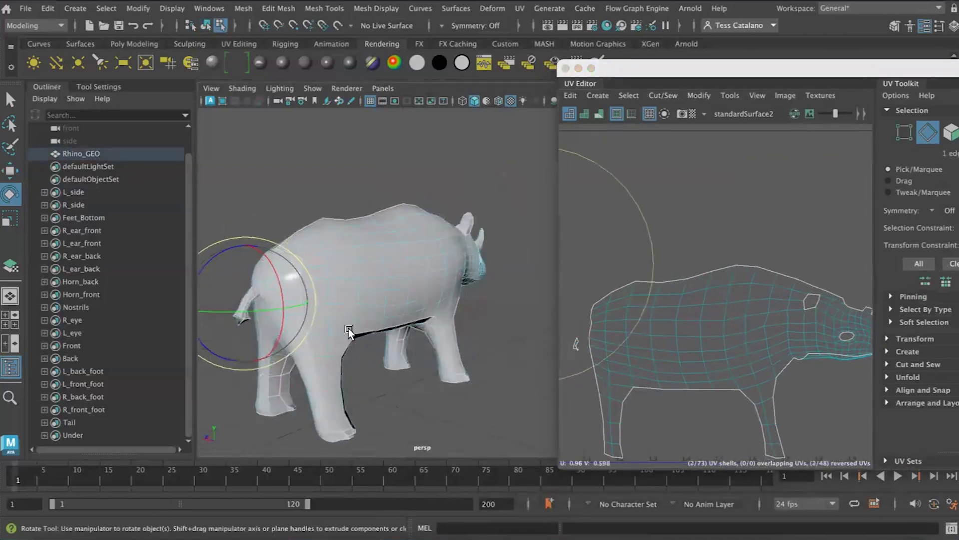
{"action": "scroll", "coordinate": [349, 328], "scroll_direction": "up", "scroll_amount": 5}
{"action": "middle_click_drag", "start_coordinate": [316, 325], "coordinate": [470, 308], "text": "alt"}
{"action": "scroll", "coordinate": [439, 326], "scroll_direction": "down", "scroll_amount": 4}
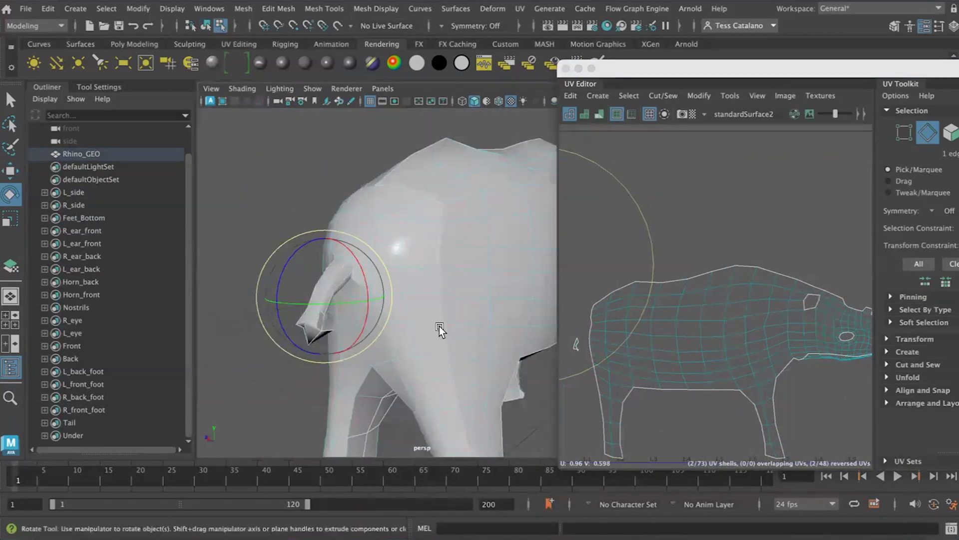
{"action": "scroll", "coordinate": [439, 325], "scroll_direction": "down", "scroll_amount": 3}
{"action": "left_click_drag", "start_coordinate": [412, 352], "coordinate": [416, 349], "text": "alt"}
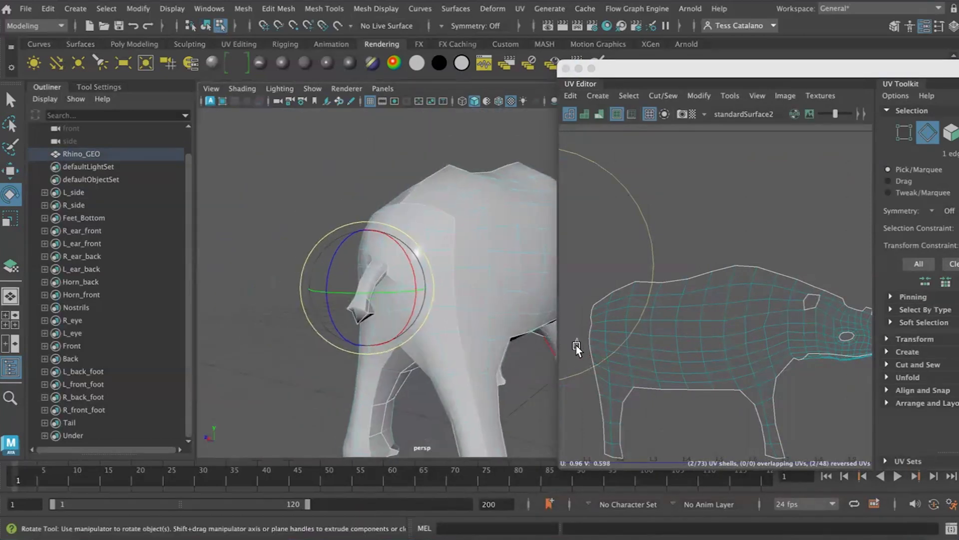
- Switch to face selection, select the face of the small stray shell behind the rump and frame it on the model
{"action": "left_click", "coordinate": [574, 340]}
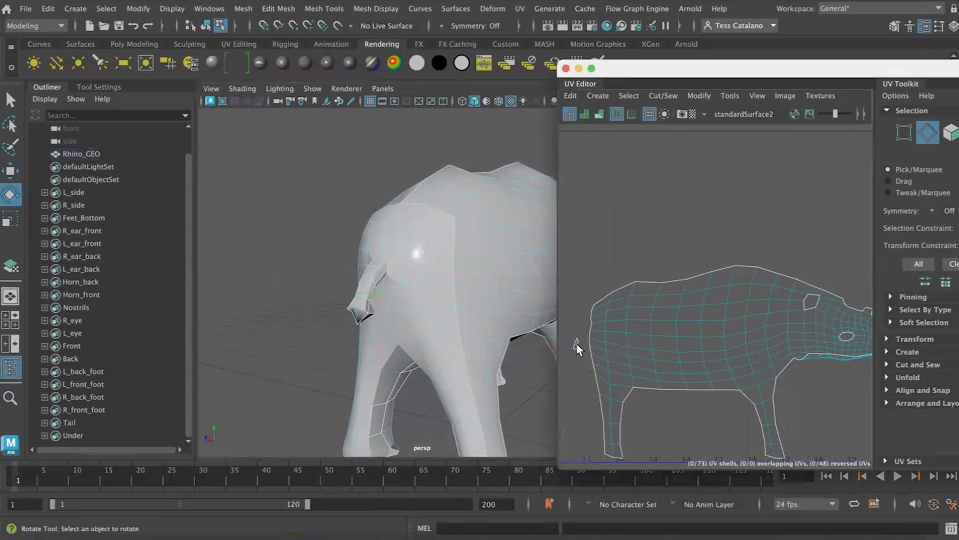
{"action": "right_click_drag", "start_coordinate": [577, 328], "coordinate": [577, 360]}
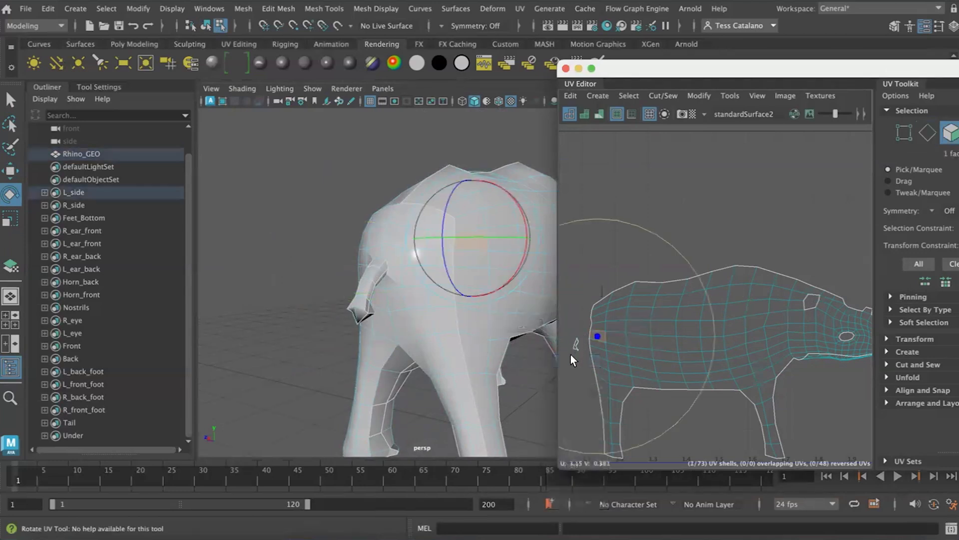
{"action": "left_click", "coordinate": [573, 344]}
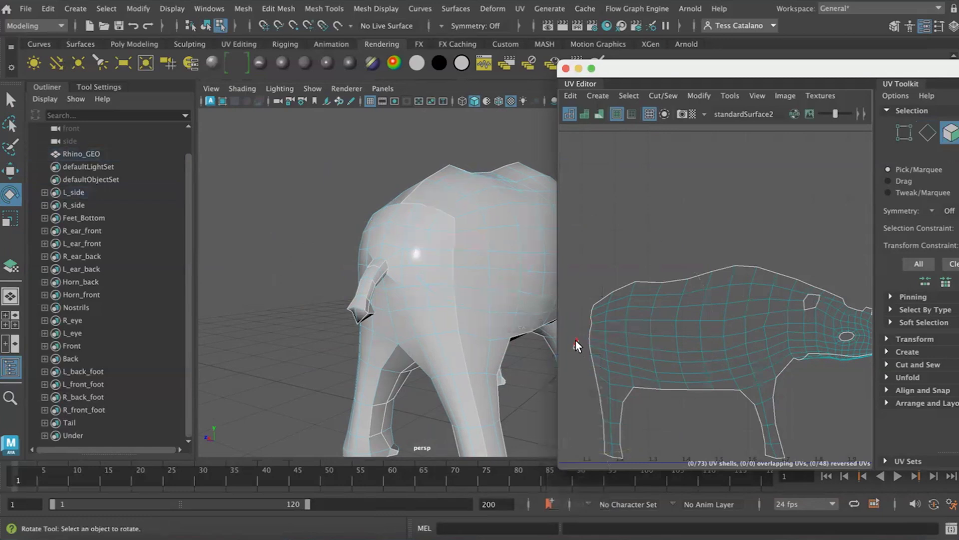
{"action": "scroll", "coordinate": [456, 341], "scroll_direction": "down", "scroll_amount": 5}
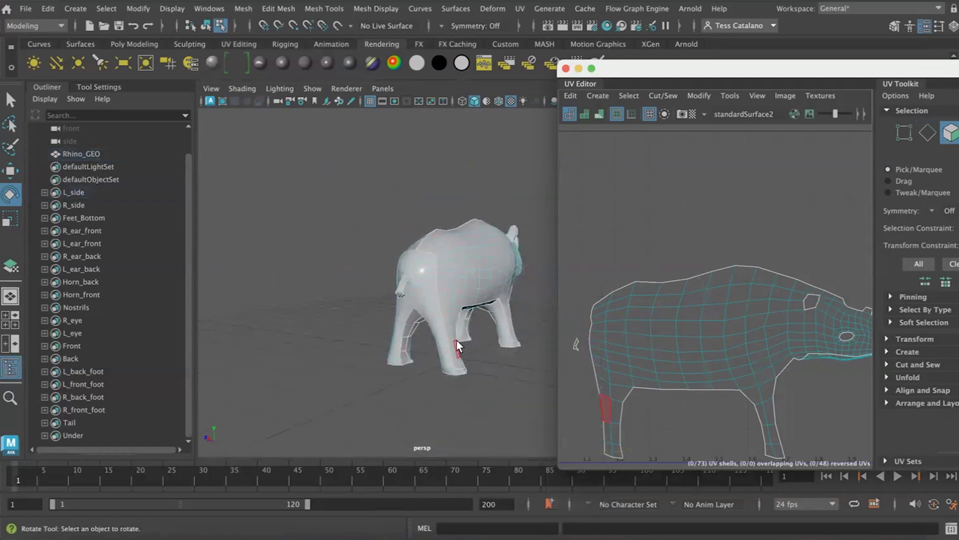
{"action": "left_click", "coordinate": [576, 344]}
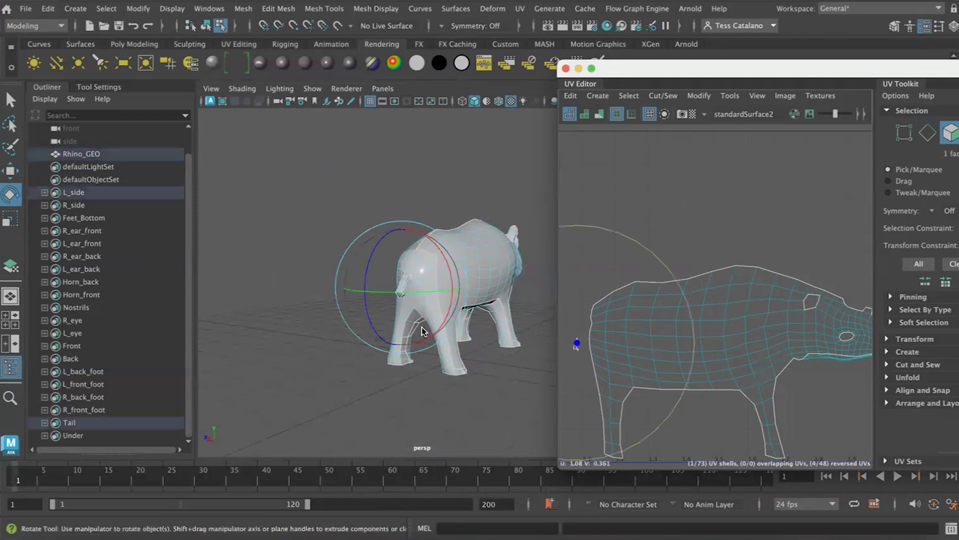
{"action": "scroll", "coordinate": [407, 337], "scroll_direction": "up", "scroll_amount": 5}
{"action": "key", "text": "f"}
{"action": "scroll", "coordinate": [395, 320], "scroll_direction": "down", "scroll_amount": 5}
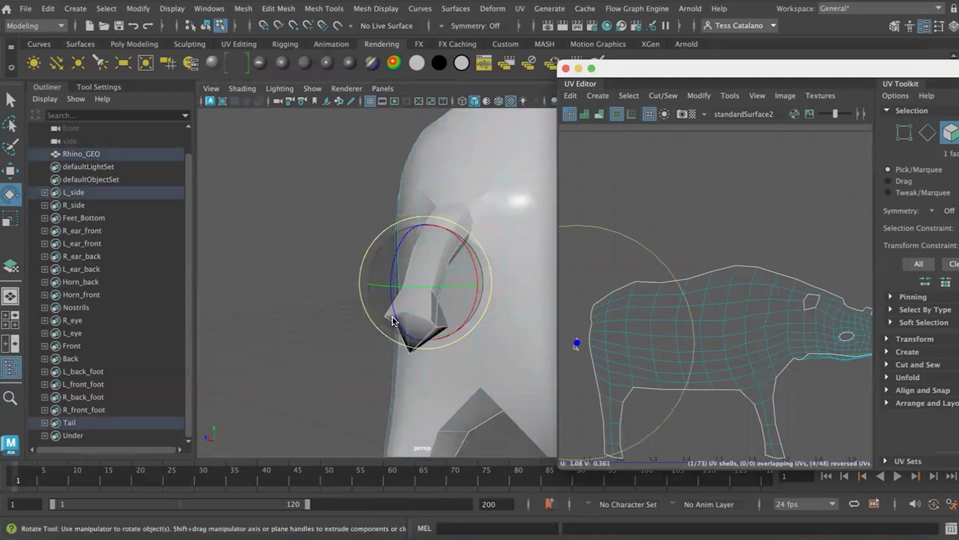
- Project the Tail set's UVs with Best Plane, using a face on the tail's outer side to define the projection plane
{"action": "mouse_move", "coordinate": [393, 324]}
{"action": "left_mouse_down", "text": "alt"}
{"action": "mouse_move", "coordinate": [420, 250]}
{"action": "mouse_move", "coordinate": [383, 265]}
{"action": "mouse_move", "coordinate": [488, 317]}
{"action": "mouse_move", "coordinate": [502, 333]}
{"action": "mouse_move", "coordinate": [403, 315]}
{"action": "left_mouse_up", "text": "alt"}
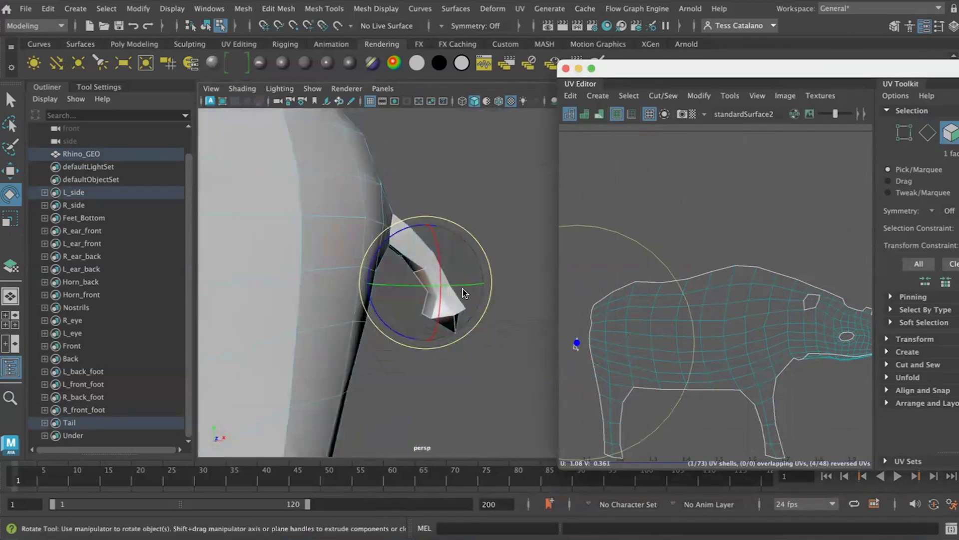
{"action": "left_click", "coordinate": [474, 376]}
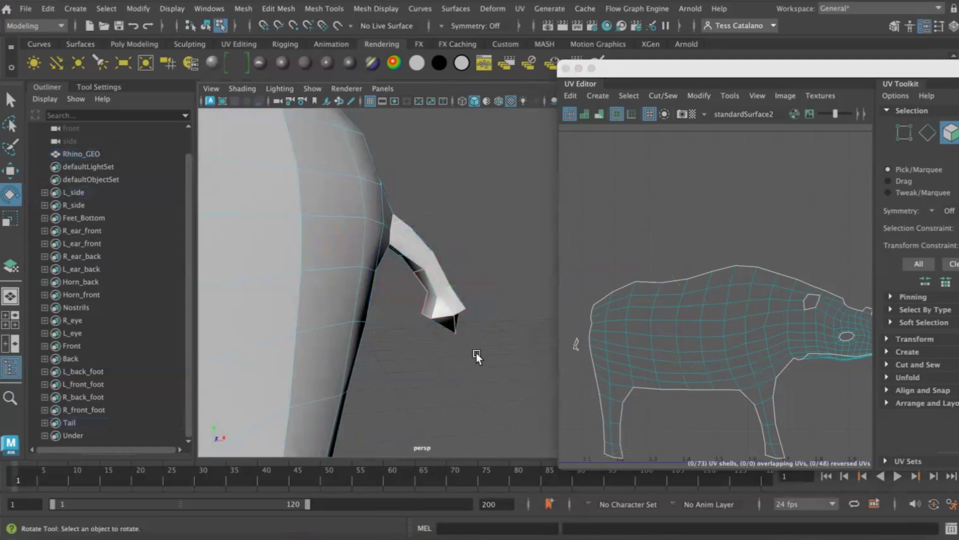
{"action": "left_click", "coordinate": [103, 423]}
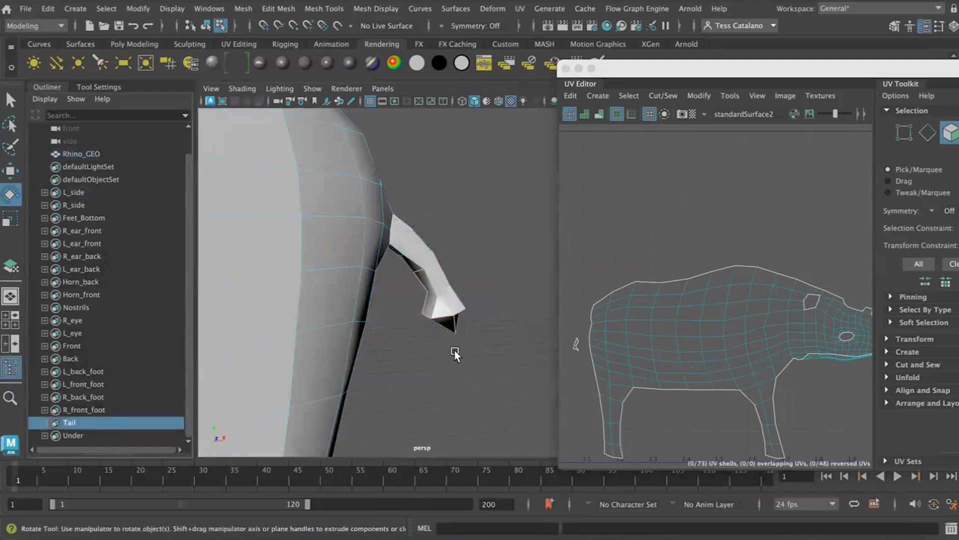
{"action": "left_click", "coordinate": [520, 8]}
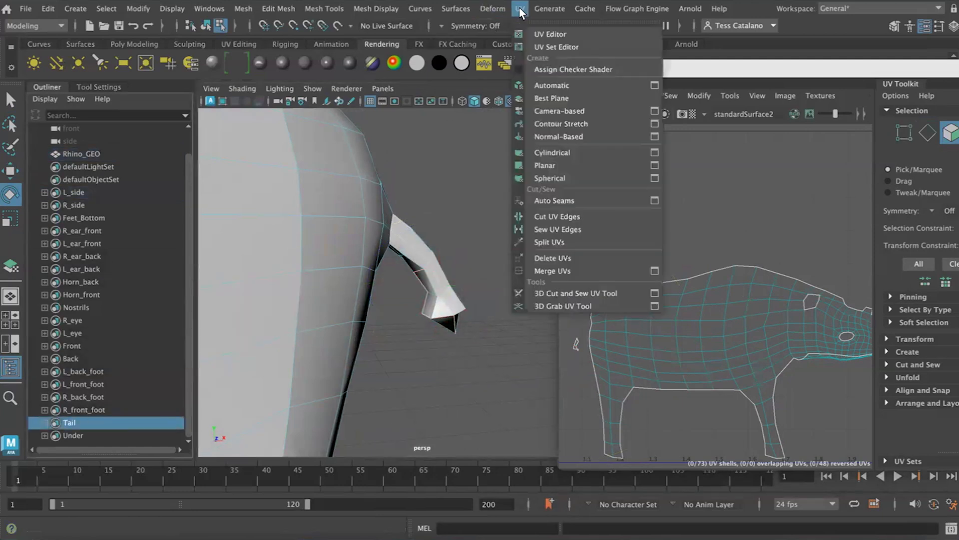
{"action": "left_click", "coordinate": [551, 99]}
{"action": "left_click_drag", "start_coordinate": [486, 299], "coordinate": [408, 313], "text": "alt"}
{"action": "left_click", "coordinate": [442, 271]}
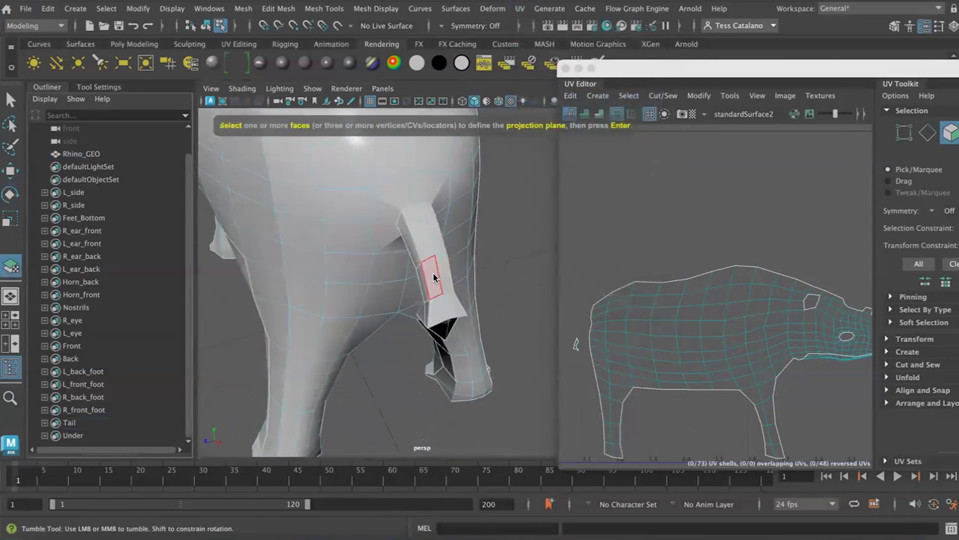
{"action": "key", "text": "Return"}
- Move the projected tail shell out of the crowded UV tile to the far side of the rhino's side shell
{"action": "scroll", "coordinate": [749, 249], "scroll_direction": "down", "scroll_amount": 5}
{"action": "scroll", "coordinate": [723, 298], "scroll_direction": "down", "scroll_amount": 2}
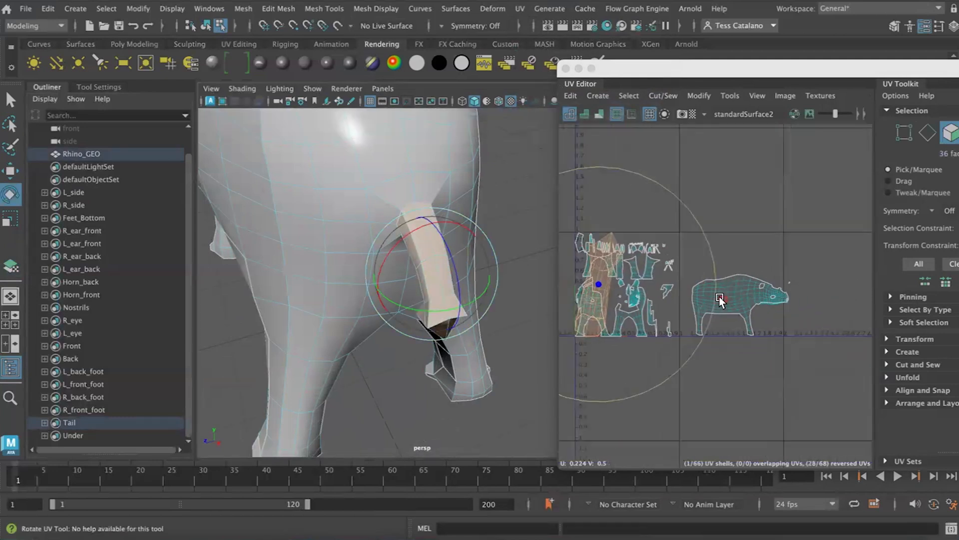
{"action": "key", "text": "w"}
{"action": "left_click_drag", "start_coordinate": [721, 283], "coordinate": [924, 284]}
{"action": "scroll", "coordinate": [703, 373], "scroll_direction": "up", "scroll_amount": 2}
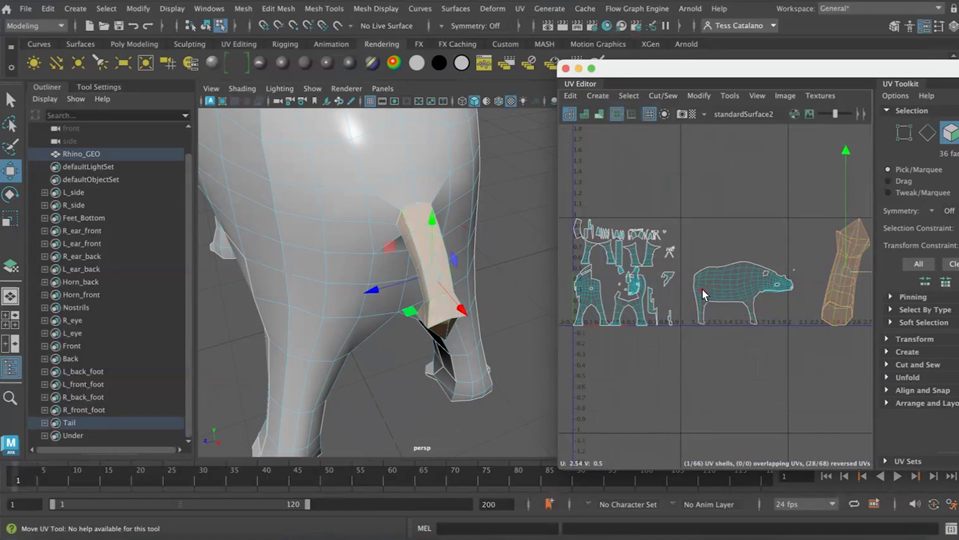
- Scale the tail shell down to suit the side shell's size and place it closer to the rhino's head
{"action": "scroll", "coordinate": [675, 297], "scroll_direction": "up", "scroll_amount": 2}
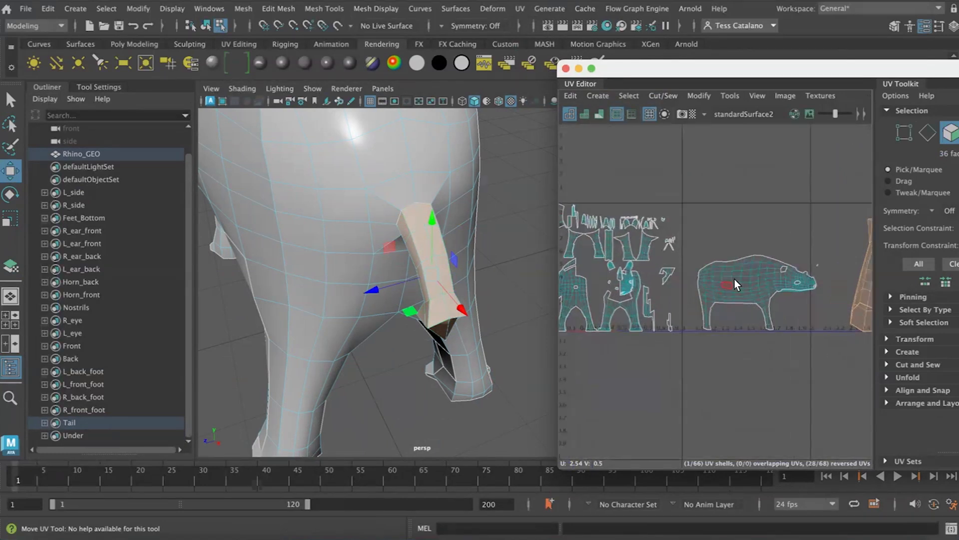
{"action": "scroll", "coordinate": [691, 290], "scroll_direction": "down", "scroll_amount": 1}
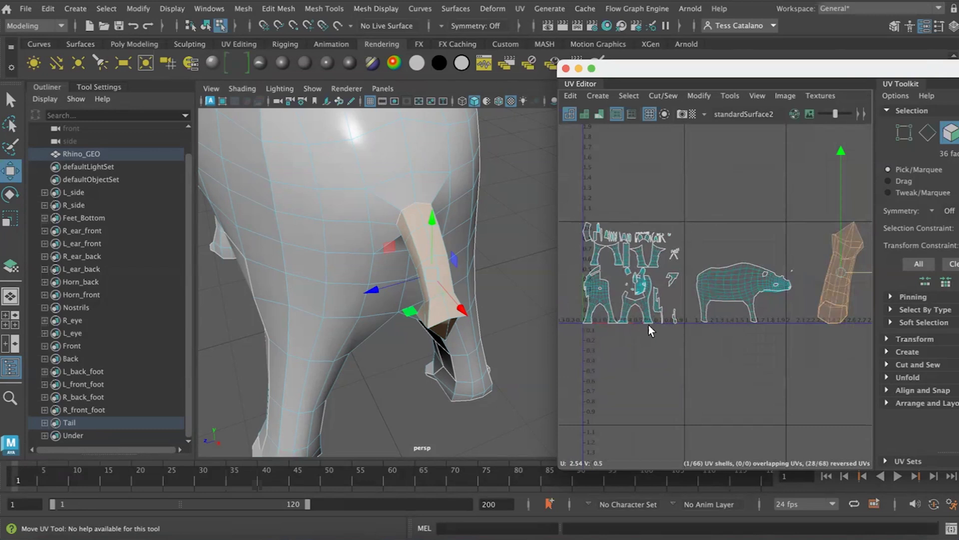
{"action": "scroll", "coordinate": [664, 345], "scroll_direction": "up", "scroll_amount": 2}
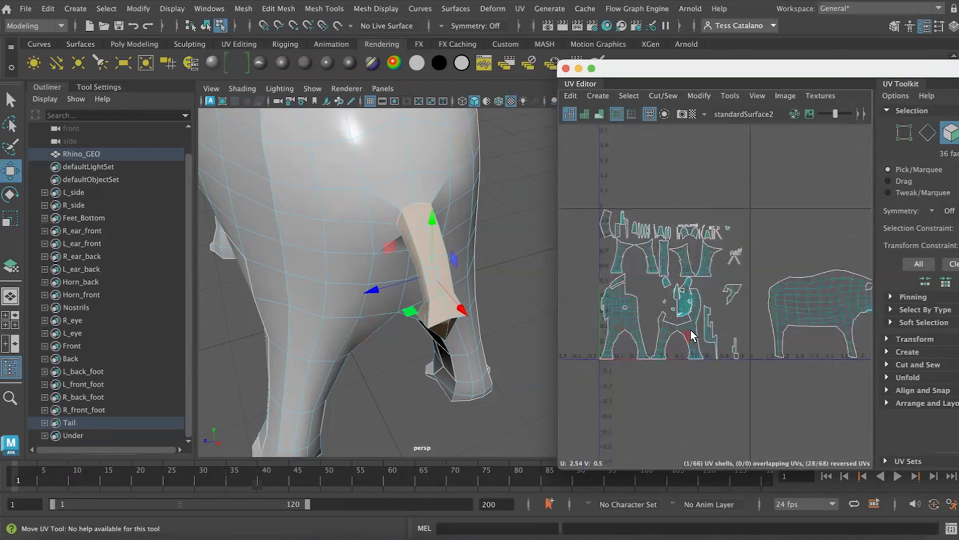
{"action": "scroll", "coordinate": [742, 344], "scroll_direction": "down", "scroll_amount": 2}
{"action": "scroll", "coordinate": [810, 343], "scroll_direction": "down", "scroll_amount": 1}
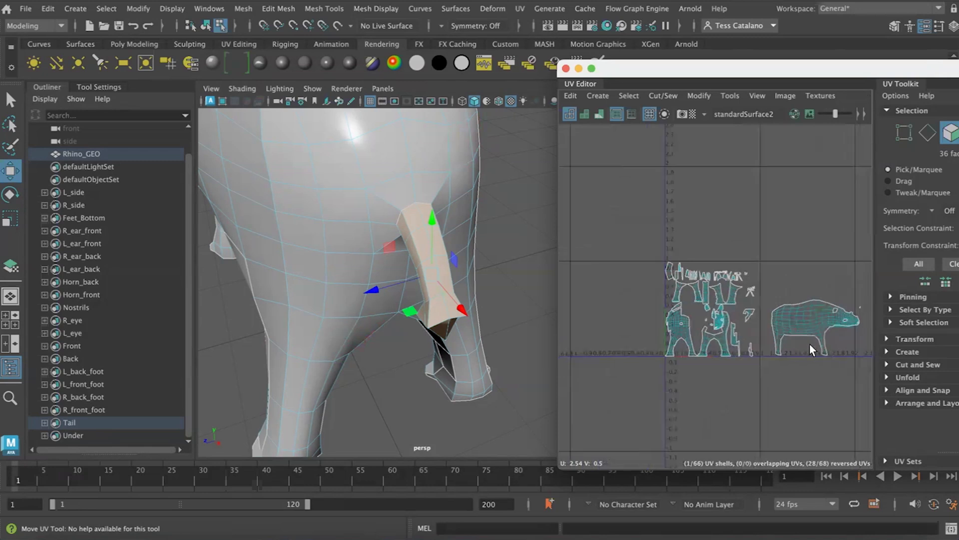
{"action": "middle_click_drag", "start_coordinate": [809, 343], "coordinate": [708, 325], "text": "alt"}
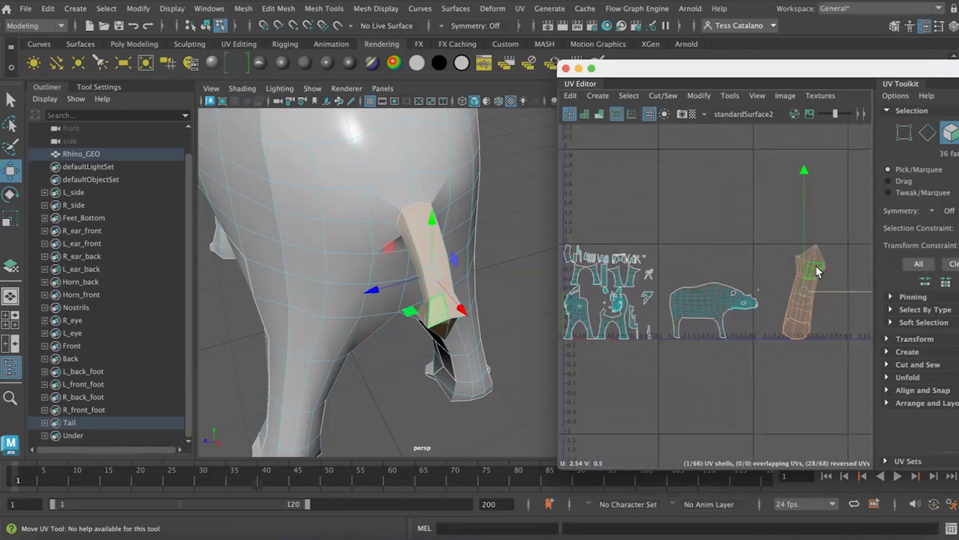
{"action": "key", "text": "r"}
{"action": "left_click_drag", "start_coordinate": [804, 291], "coordinate": [777, 315]}
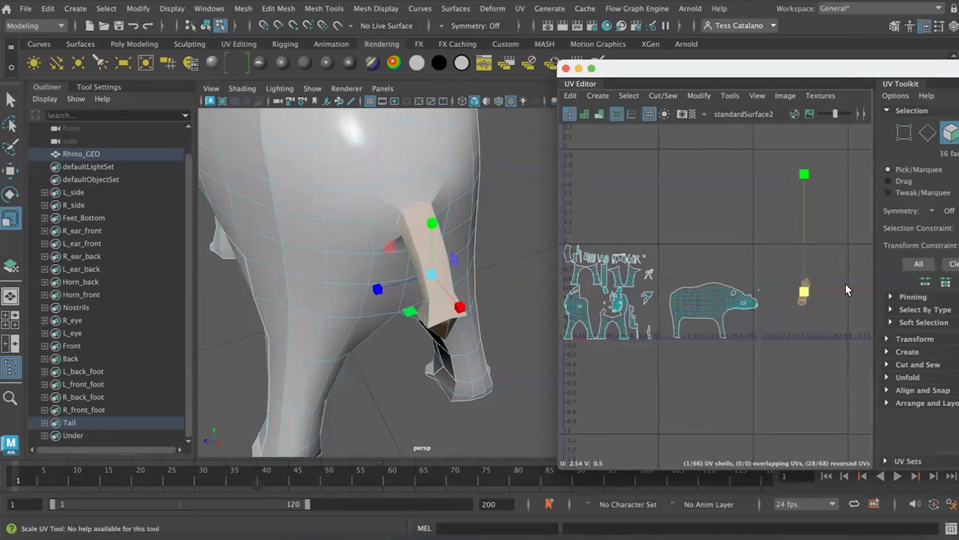
{"action": "key", "text": "w"}
{"action": "left_click_drag", "start_coordinate": [856, 291], "coordinate": [830, 301]}
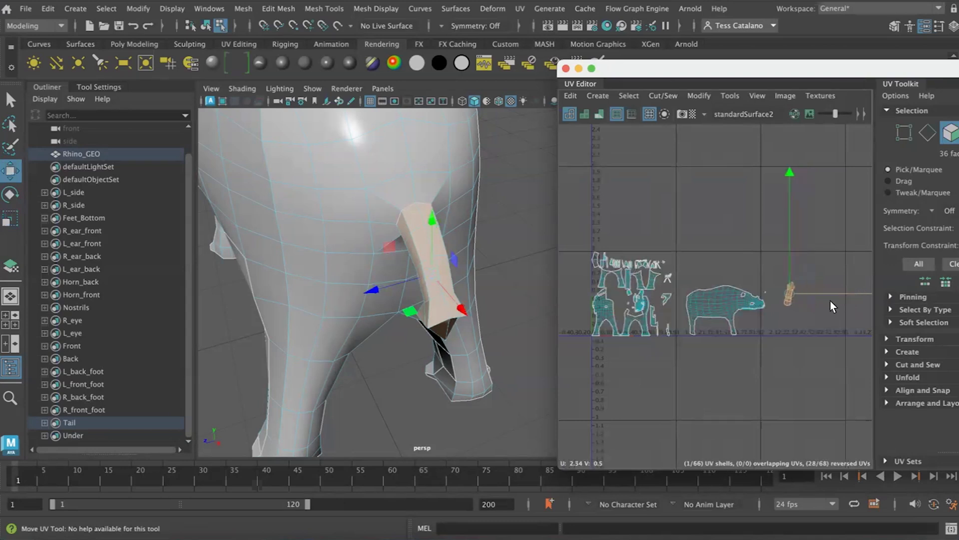
- Select the face of the small stray shell above the snout and frame it on the model to locate it
{"action": "scroll", "coordinate": [790, 317], "scroll_direction": "up", "scroll_amount": 3}
{"action": "left_click", "coordinate": [727, 264]}
{"action": "scroll", "coordinate": [730, 267], "scroll_direction": "up", "scroll_amount": 5}
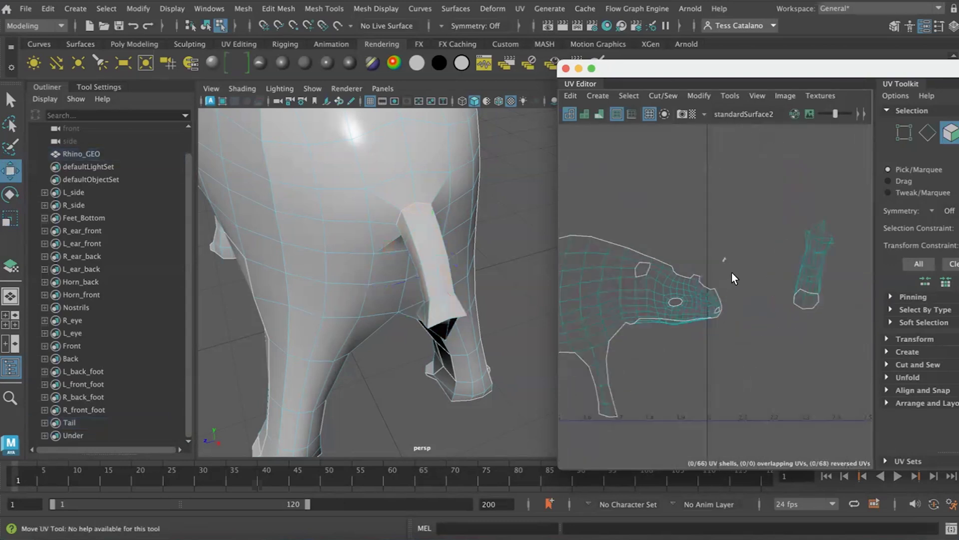
{"action": "scroll", "coordinate": [718, 253], "scroll_direction": "up", "scroll_amount": 4}
{"action": "left_click", "coordinate": [718, 227]}
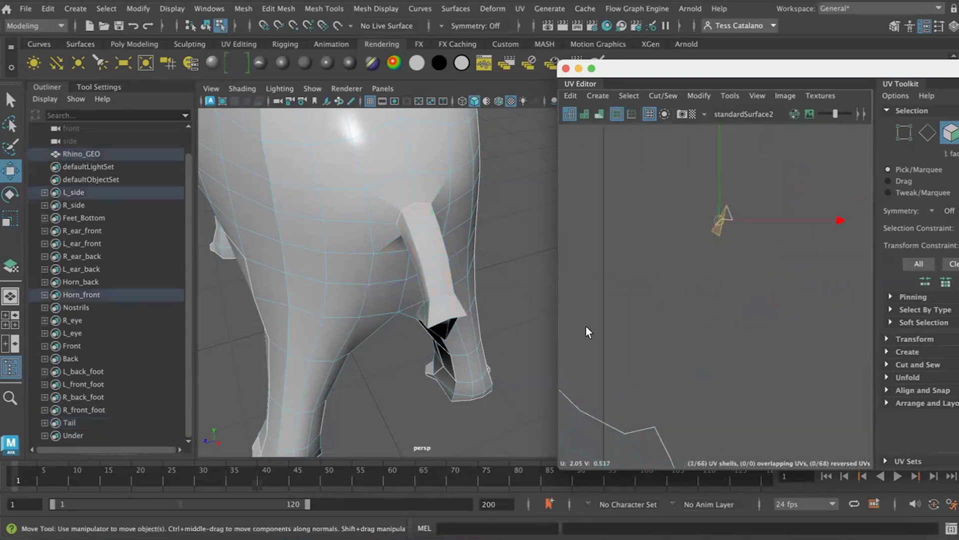
{"action": "key", "text": "f"}
{"action": "left_click_drag", "start_coordinate": [405, 370], "coordinate": [296, 372], "text": "alt"}
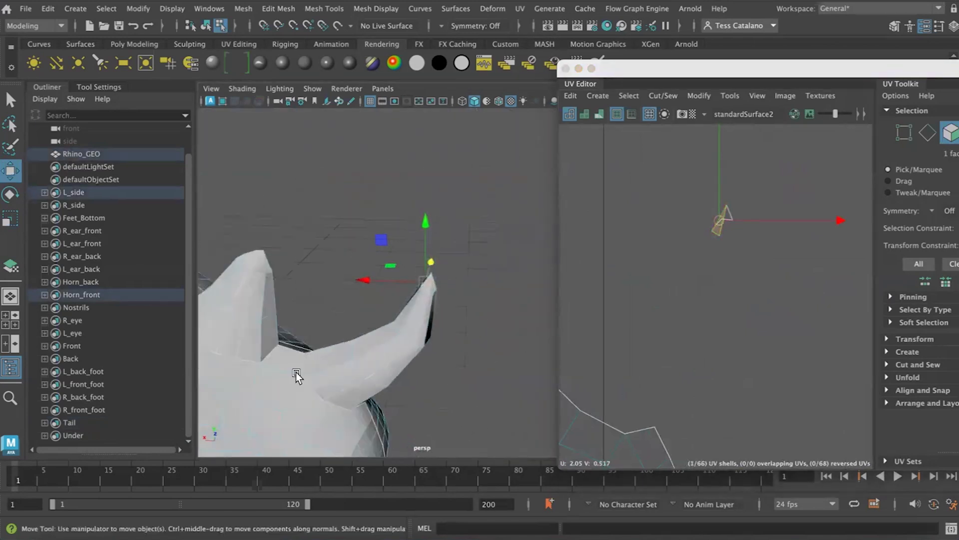
{"action": "left_click_drag", "start_coordinate": [455, 340], "coordinate": [497, 341], "text": "alt"}
{"action": "scroll", "coordinate": [752, 348], "scroll_direction": "down", "scroll_amount": 6}
{"action": "scroll", "coordinate": [745, 308], "scroll_direction": "down", "scroll_amount": 3}
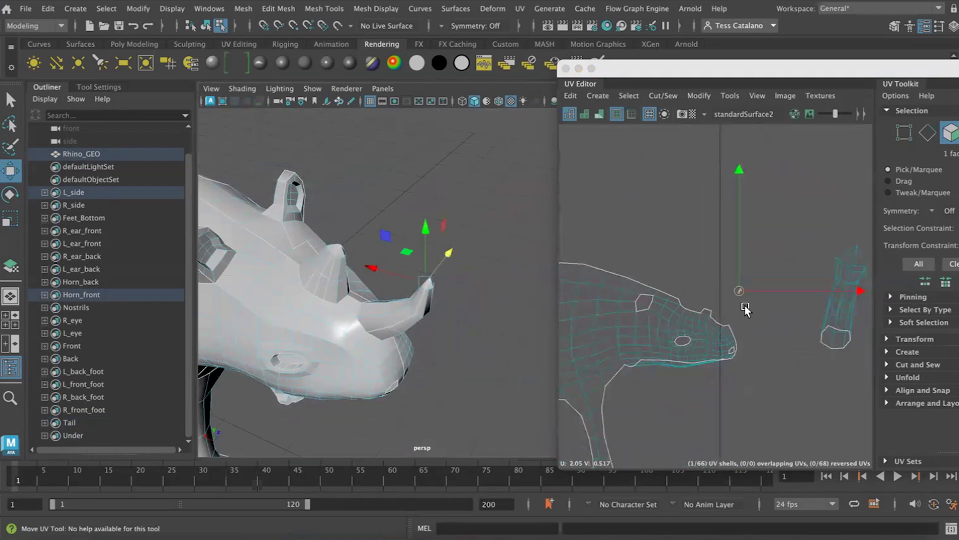
- Select the Horn_front quick select set and project its UVs with Best Plane from a face near the horn's tip
{"action": "left_click", "coordinate": [90, 296]}
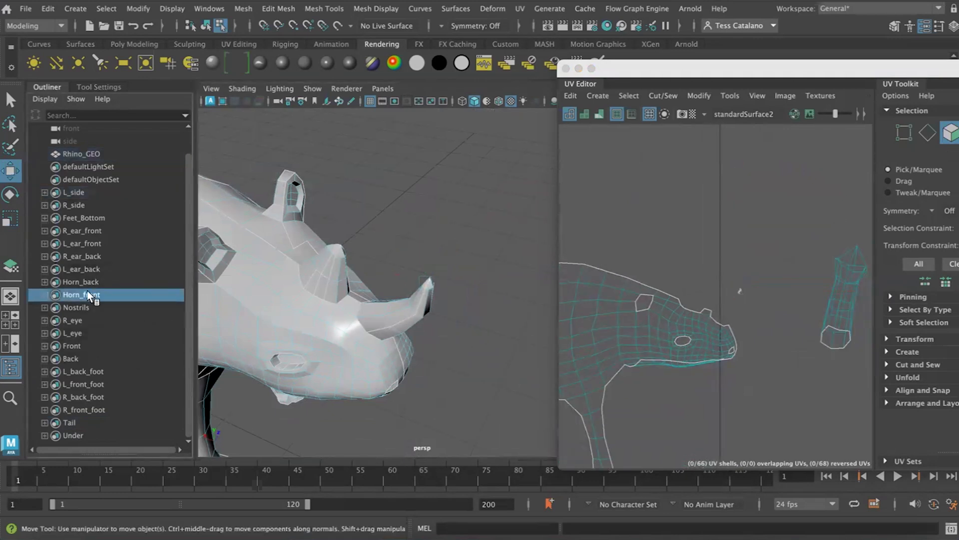
{"action": "left_click", "coordinate": [108, 9]}
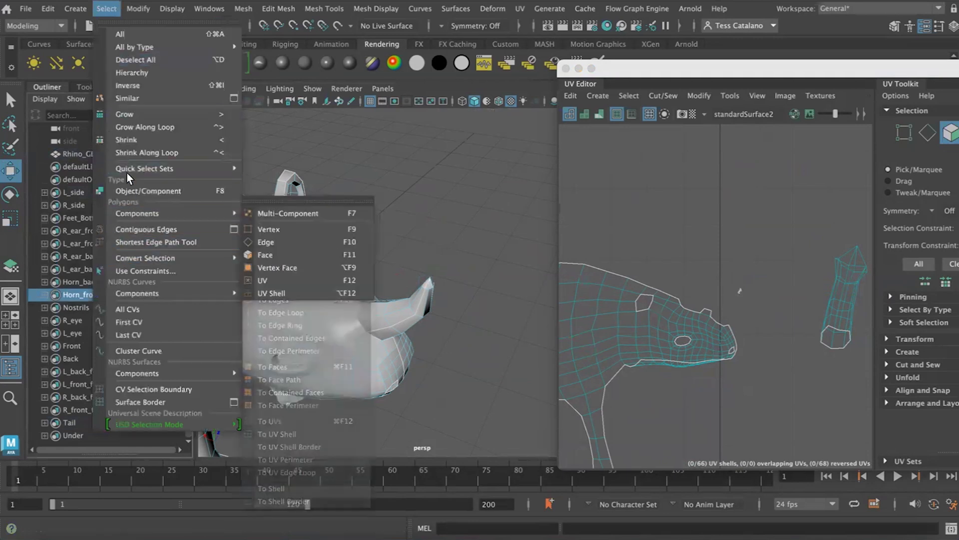
{"action": "mouse_move", "coordinate": [144, 168]}
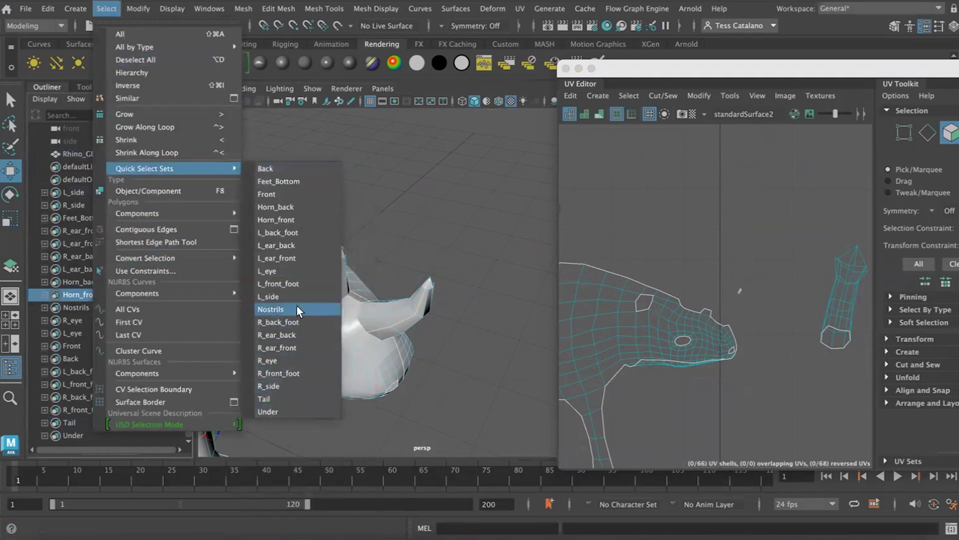
{"action": "left_click", "coordinate": [277, 219]}
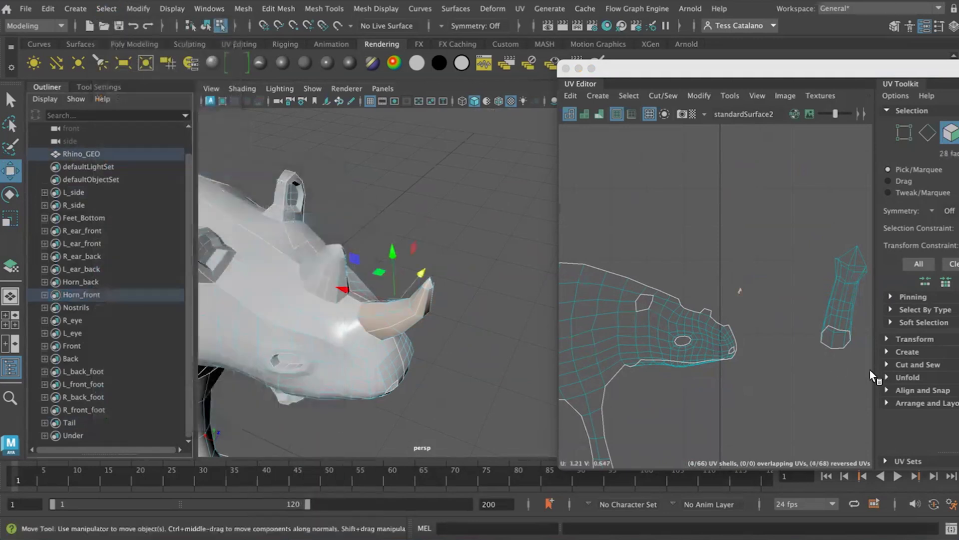
{"action": "left_click_drag", "start_coordinate": [484, 367], "coordinate": [455, 340], "text": "alt"}
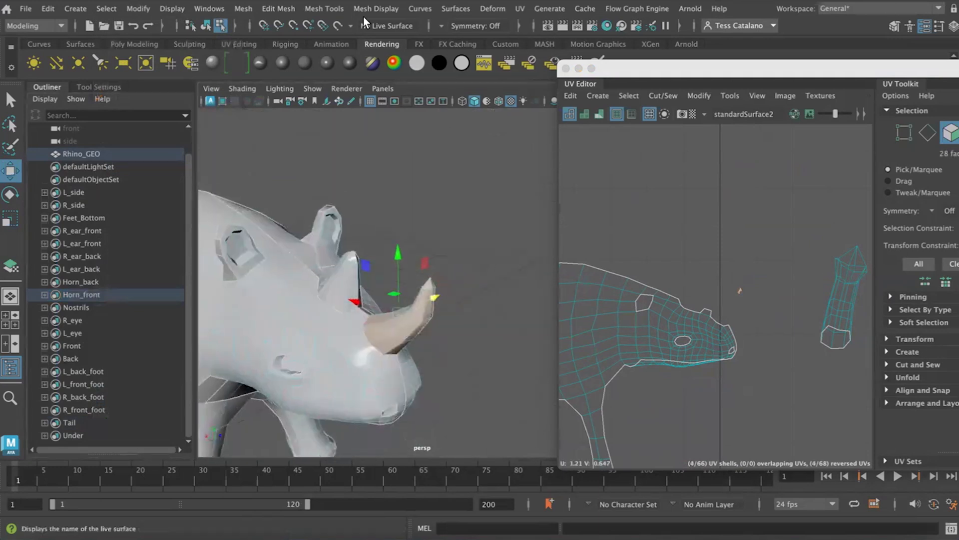
{"action": "left_click", "coordinate": [521, 8]}
{"action": "left_click", "coordinate": [571, 94]}
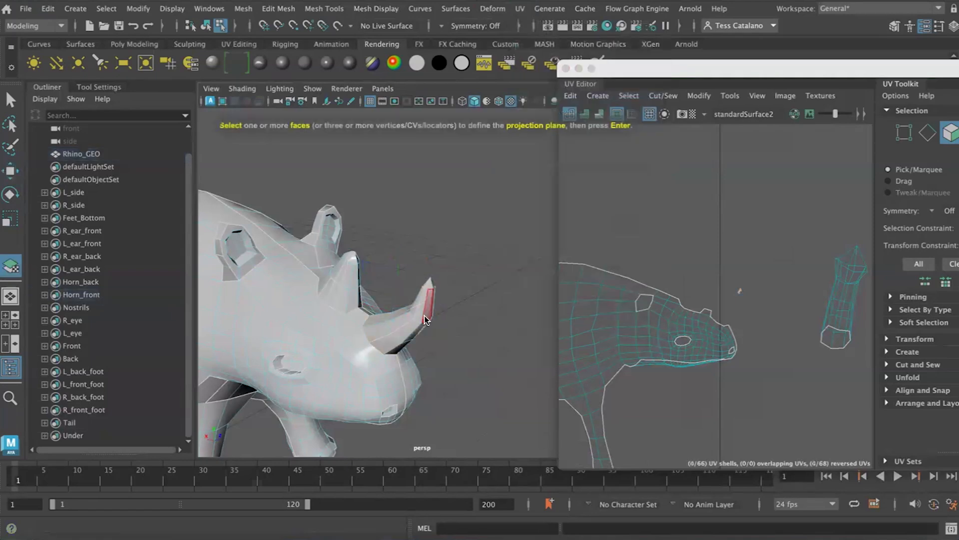
{"action": "left_click", "coordinate": [429, 312]}
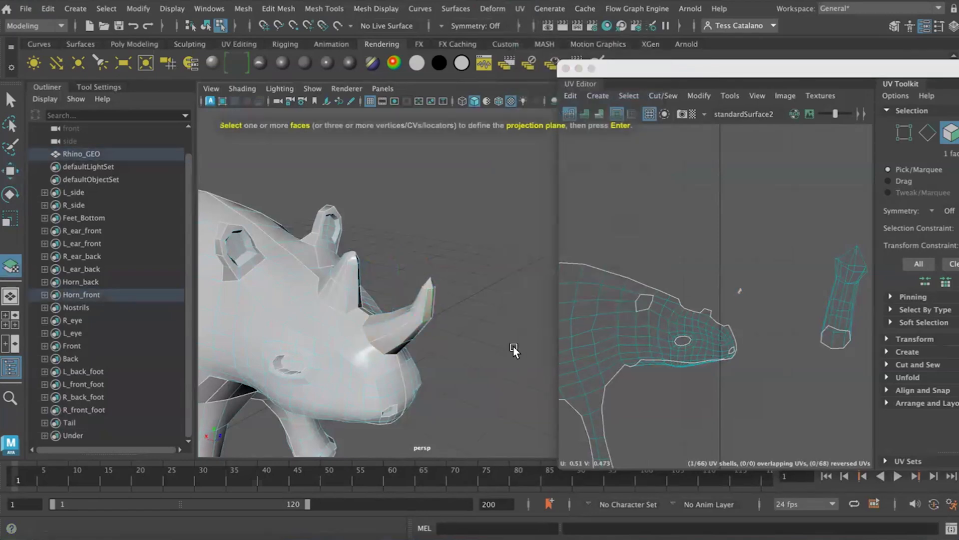
{"action": "key", "text": "Return"}
- Move the front horn shell beyond the side shell and rotate it until its tip points upward
{"action": "scroll", "coordinate": [706, 275], "scroll_direction": "down", "scroll_amount": 3}
{"action": "scroll", "coordinate": [710, 294], "scroll_direction": "down", "scroll_amount": 4}
{"action": "middle_click_drag", "start_coordinate": [652, 314], "coordinate": [695, 314], "text": "alt"}
{"action": "left_click_drag", "start_coordinate": [710, 324], "coordinate": [809, 324]}
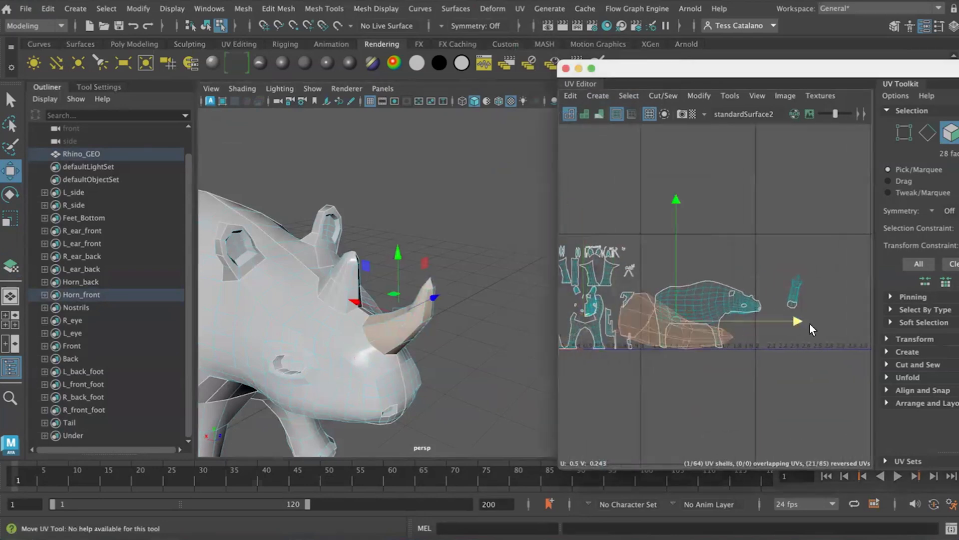
{"action": "key", "text": "e"}
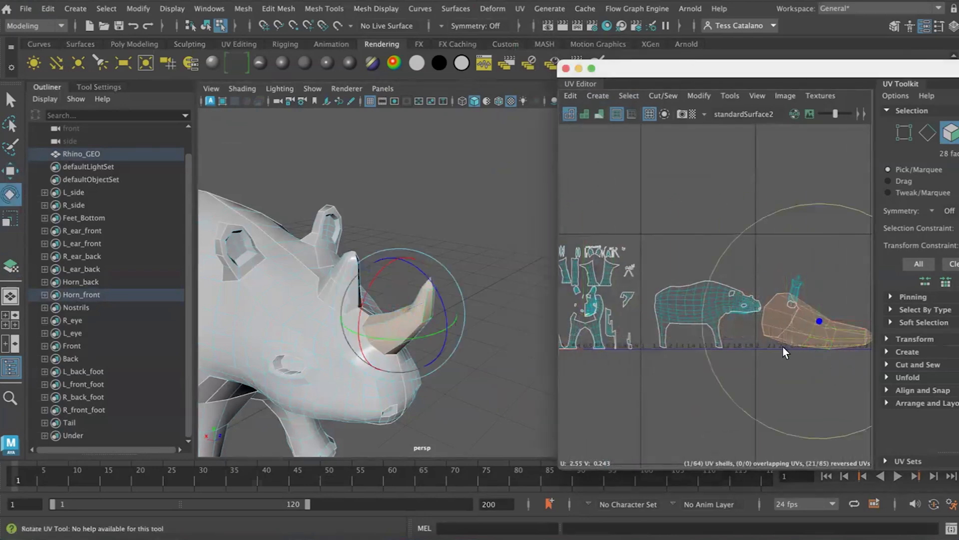
{"action": "left_click_drag", "start_coordinate": [725, 261], "coordinate": [774, 418]}
- Reselect the whole front horn shell, scale it down to suit the tail shell's size and clear the selection
{"action": "left_click", "coordinate": [774, 421]}
{"action": "left_click", "coordinate": [833, 369]}
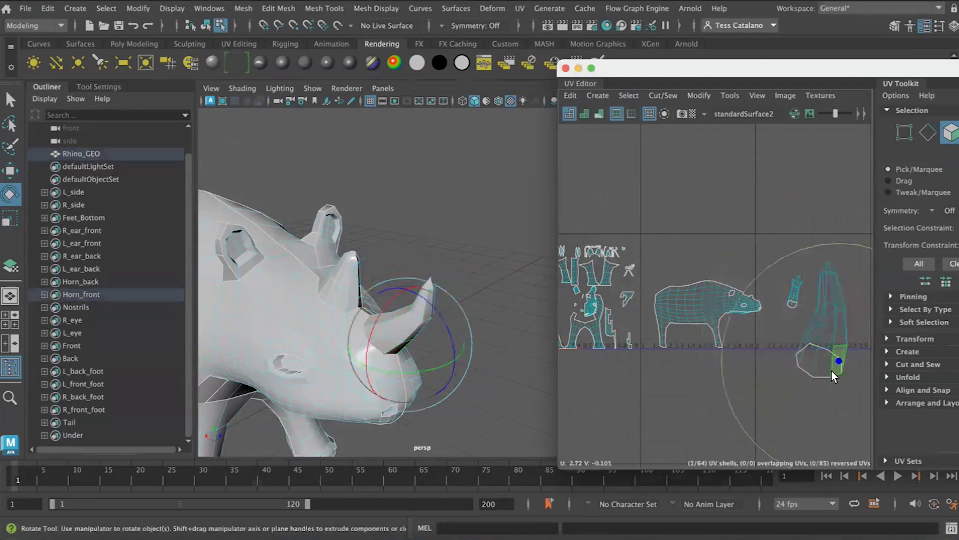
{"action": "double_click", "coordinate": [825, 359]}
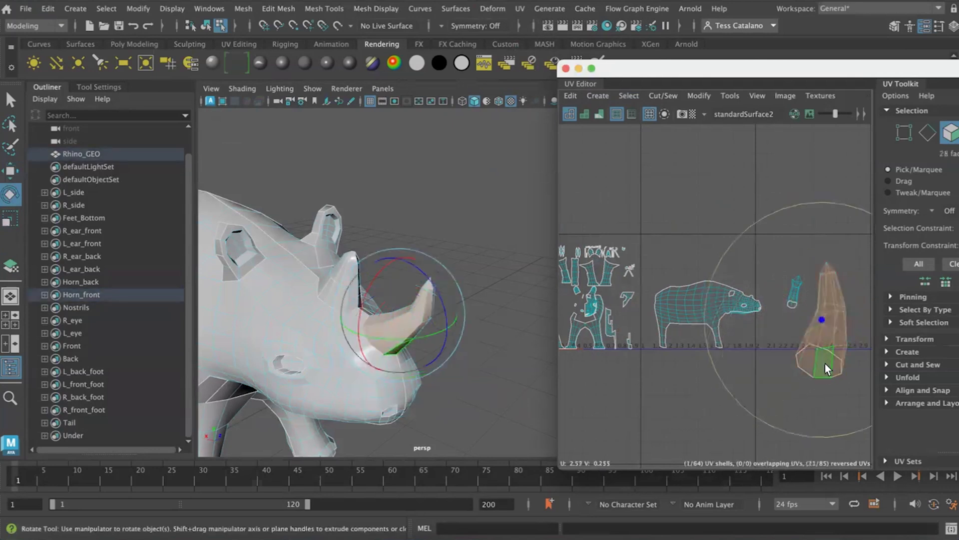
{"action": "middle_click_drag", "start_coordinate": [803, 360], "coordinate": [712, 363], "text": "alt"}
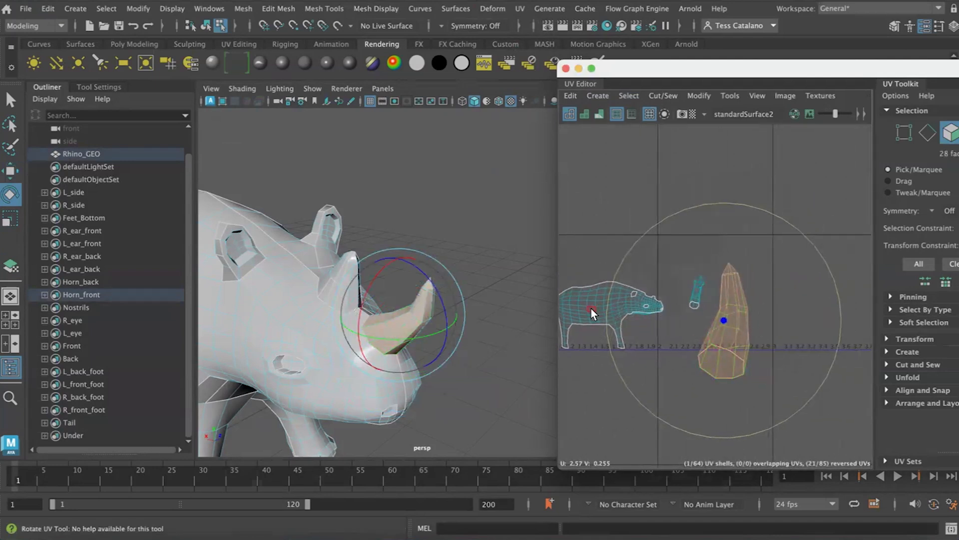
{"action": "key", "text": "r"}
{"action": "left_click_drag", "start_coordinate": [721, 328], "coordinate": [643, 349]}
{"action": "left_click", "coordinate": [640, 323]}
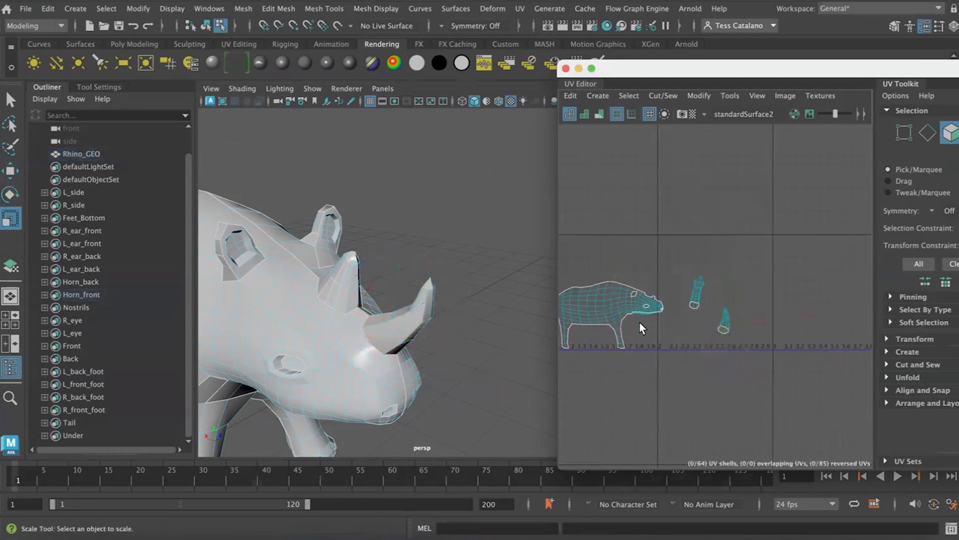
- Compare the jaw on the model with the side shell and select the shell's lower jaw and cheek faces
{"action": "scroll", "coordinate": [618, 327], "scroll_direction": "up", "scroll_amount": 8}
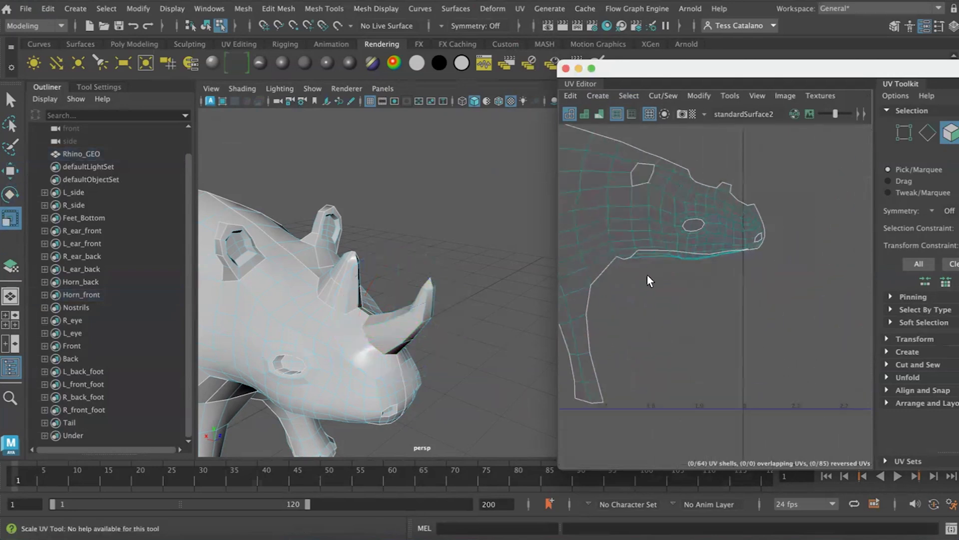
{"action": "left_click_drag", "start_coordinate": [330, 386], "coordinate": [345, 376], "text": "alt"}
{"action": "middle_click_drag", "start_coordinate": [346, 374], "coordinate": [460, 226], "text": "alt"}
{"action": "left_click_drag", "start_coordinate": [328, 337], "coordinate": [242, 352], "text": "alt"}
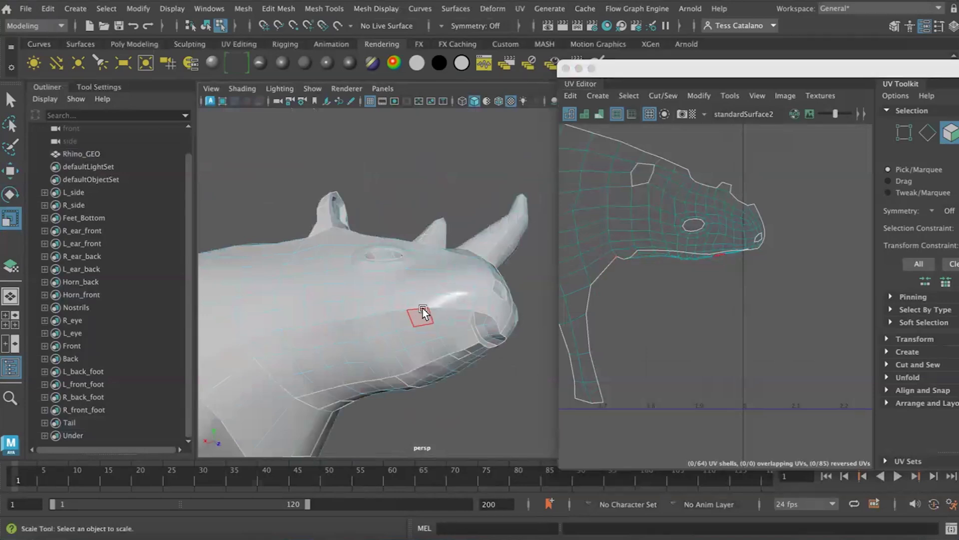
{"action": "mouse_move", "coordinate": [331, 363]}
{"action": "left_mouse_down", "text": "alt"}
{"action": "mouse_move", "coordinate": [343, 364]}
{"action": "mouse_move", "coordinate": [329, 377]}
{"action": "mouse_move", "coordinate": [345, 373]}
{"action": "left_mouse_up", "text": "alt"}
{"action": "scroll", "coordinate": [684, 313], "scroll_direction": "up", "scroll_amount": 2}
{"action": "left_click_drag", "start_coordinate": [782, 263], "coordinate": [603, 220]}
{"action": "scroll", "coordinate": [715, 307], "scroll_direction": "down", "scroll_amount": 4}
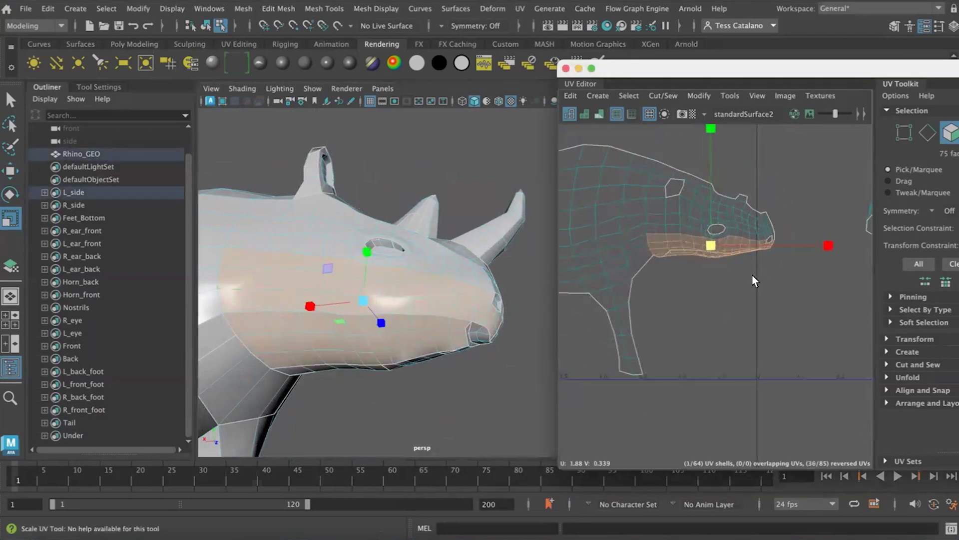
{"action": "middle_click_drag", "start_coordinate": [731, 286], "coordinate": [658, 317], "text": "alt"}
{"action": "scroll", "coordinate": [658, 317], "scroll_direction": "up", "scroll_amount": 4}
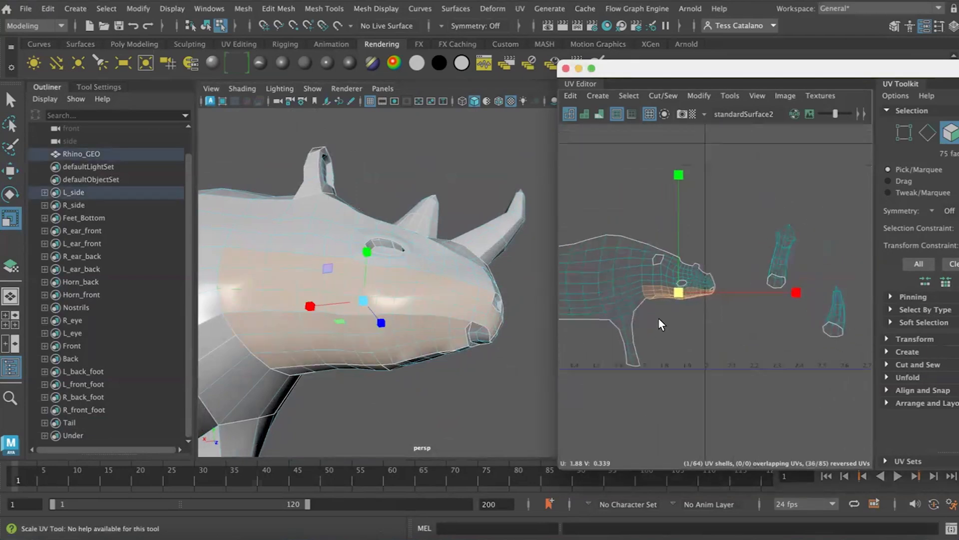
- Unfold the selected lower jaw and cheek faces of the left side shell and clear the selection
{"action": "left_click_drag", "start_coordinate": [745, 68], "coordinate": [525, 48]}
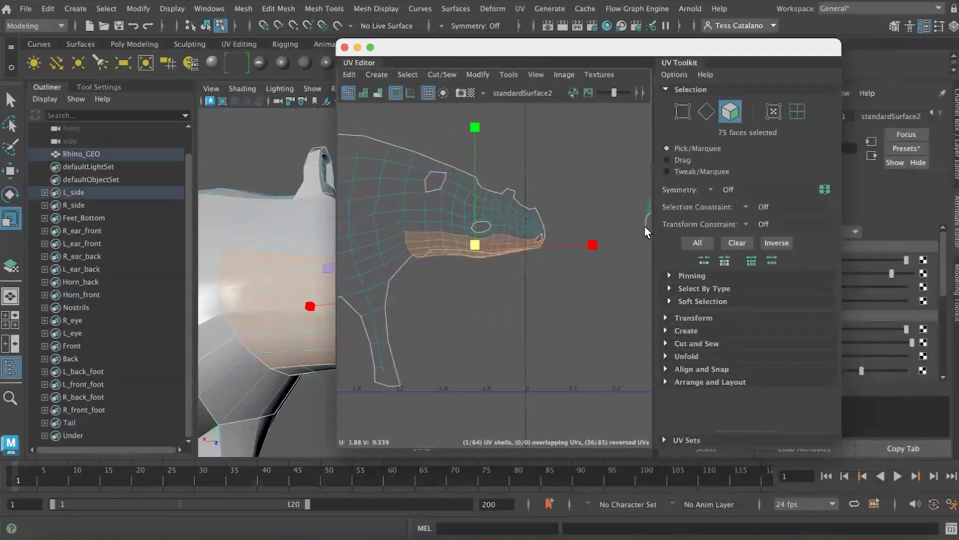
{"action": "left_click", "coordinate": [666, 354]}
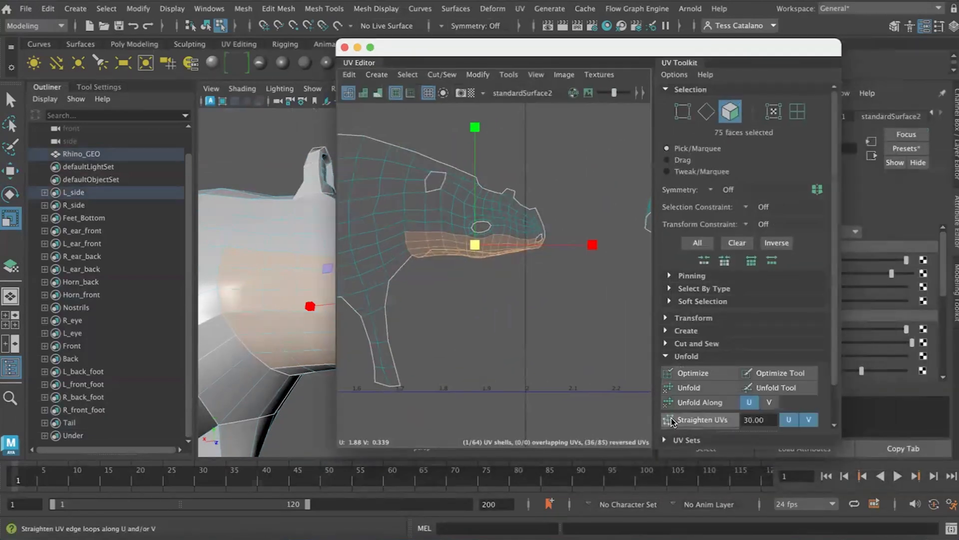
{"action": "left_click", "coordinate": [664, 388]}
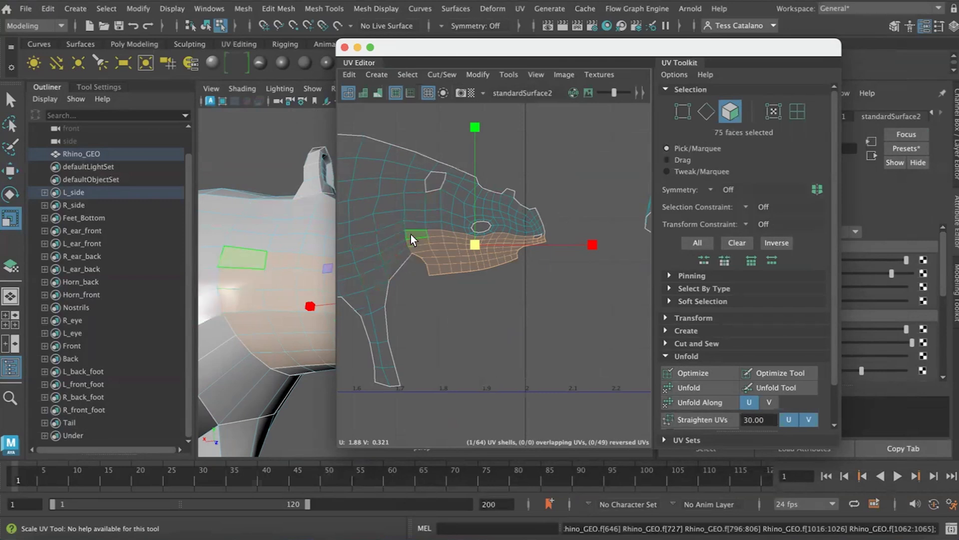
{"action": "left_click", "coordinate": [520, 310]}
{"action": "scroll", "coordinate": [520, 310], "scroll_direction": "down", "scroll_amount": 2}
{"action": "middle_click_drag", "start_coordinate": [557, 295], "coordinate": [580, 298], "text": "alt"}
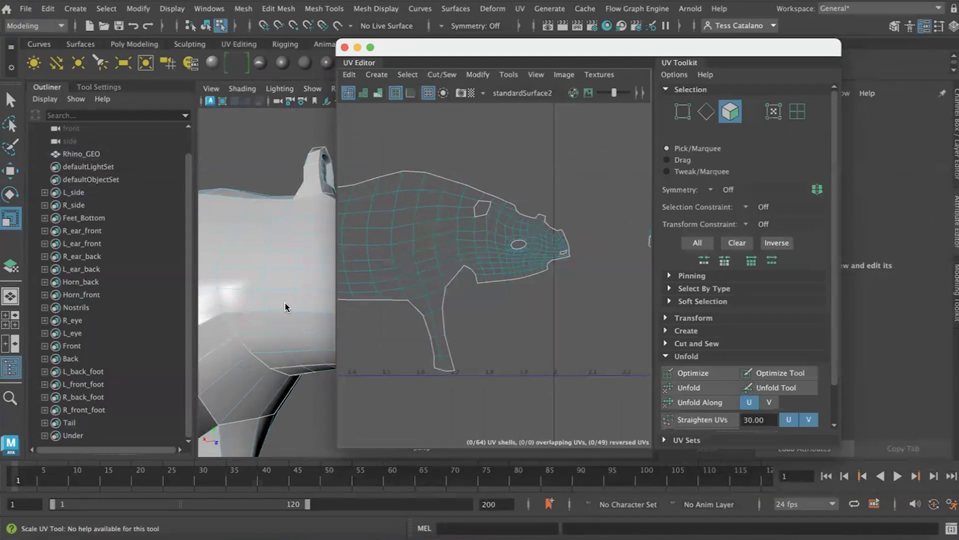
- Switch to edge selection and select the faces of the R_side quick select set
{"action": "right_click_drag", "start_coordinate": [467, 269], "coordinate": [467, 231]}
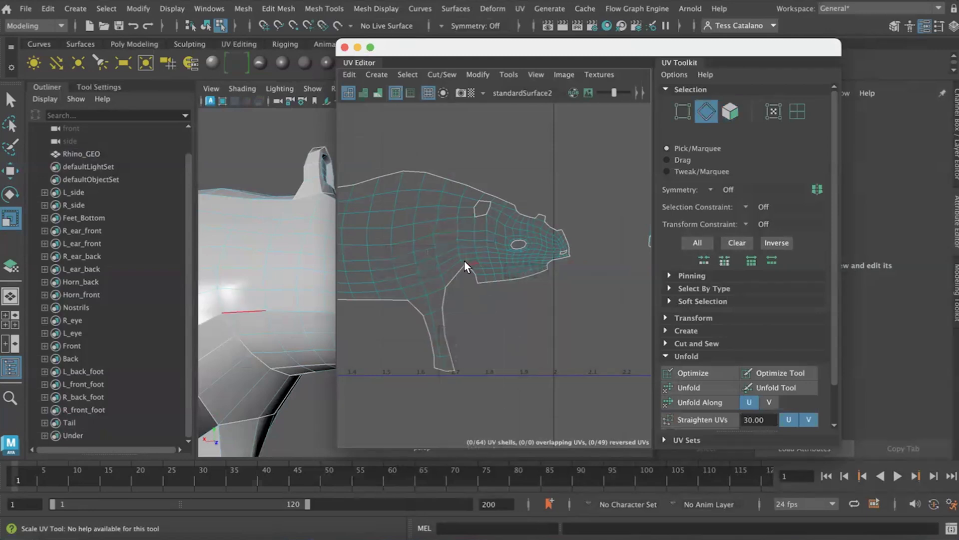
{"action": "middle_click_drag", "start_coordinate": [489, 325], "coordinate": [478, 320], "text": "alt"}
{"action": "scroll", "coordinate": [489, 323], "scroll_direction": "down", "scroll_amount": 5}
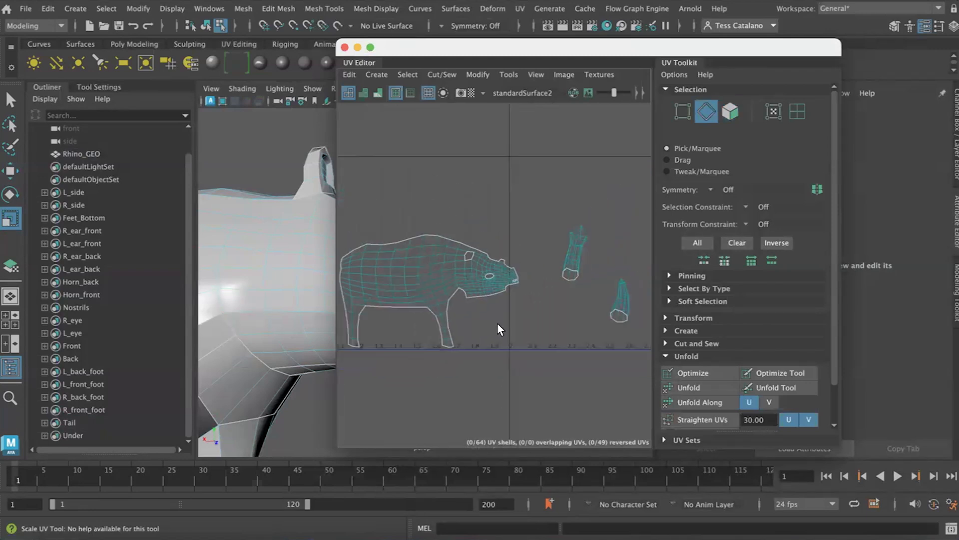
{"action": "mouse_move", "coordinate": [499, 326]}
{"action": "middle_mouse_down", "text": "alt"}
{"action": "mouse_move", "coordinate": [553, 333]}
{"action": "mouse_move", "coordinate": [433, 318]}
{"action": "mouse_move", "coordinate": [511, 316]}
{"action": "middle_mouse_up", "text": "alt"}
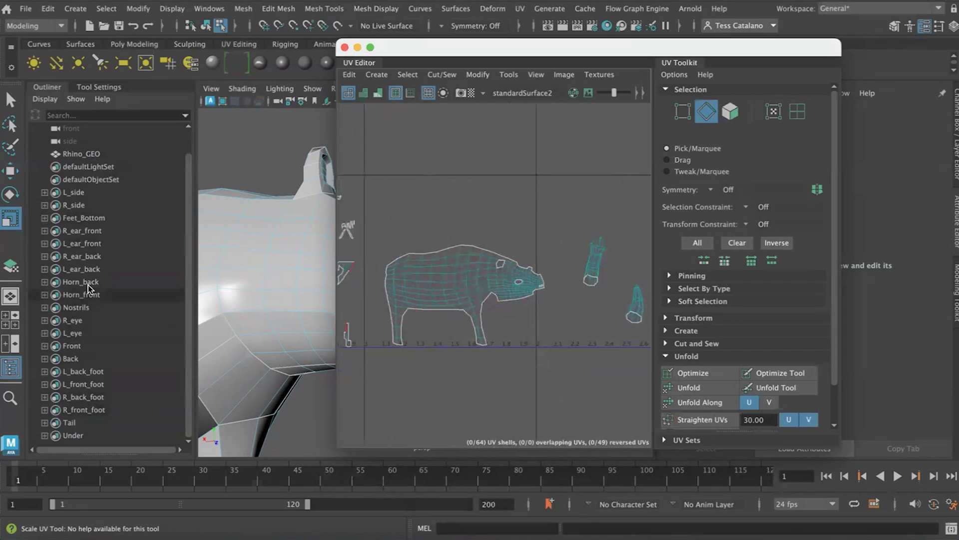
{"action": "left_click", "coordinate": [107, 6]}
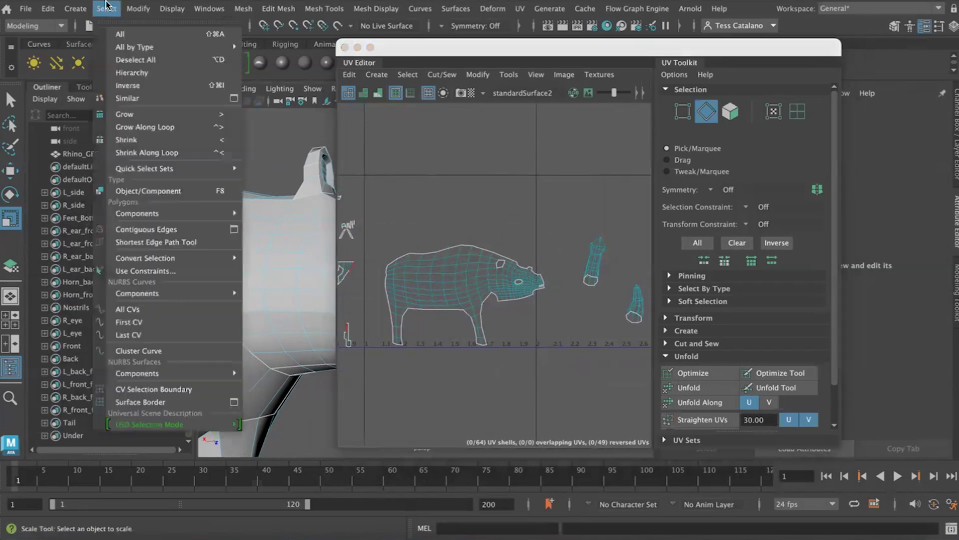
{"action": "mouse_move", "coordinate": [200, 169]}
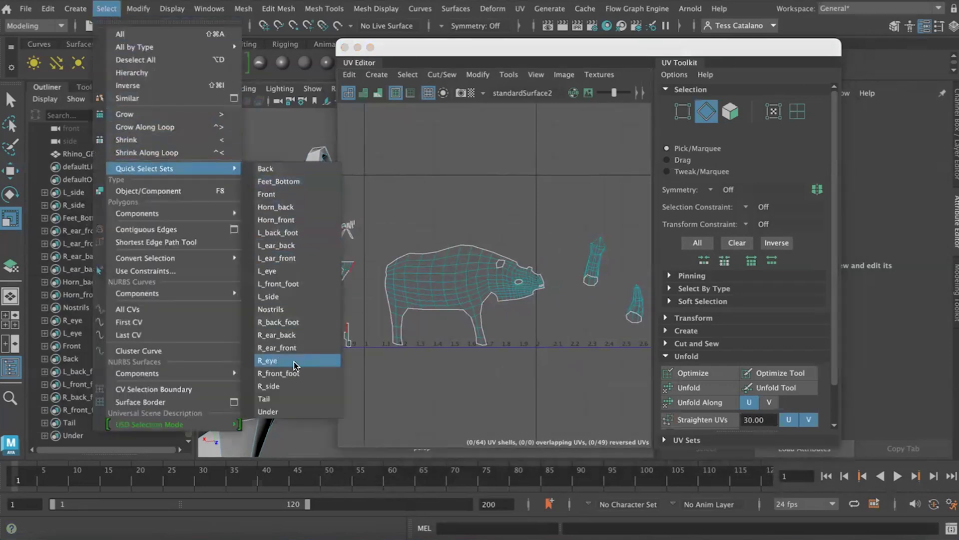
{"action": "left_click", "coordinate": [288, 391]}
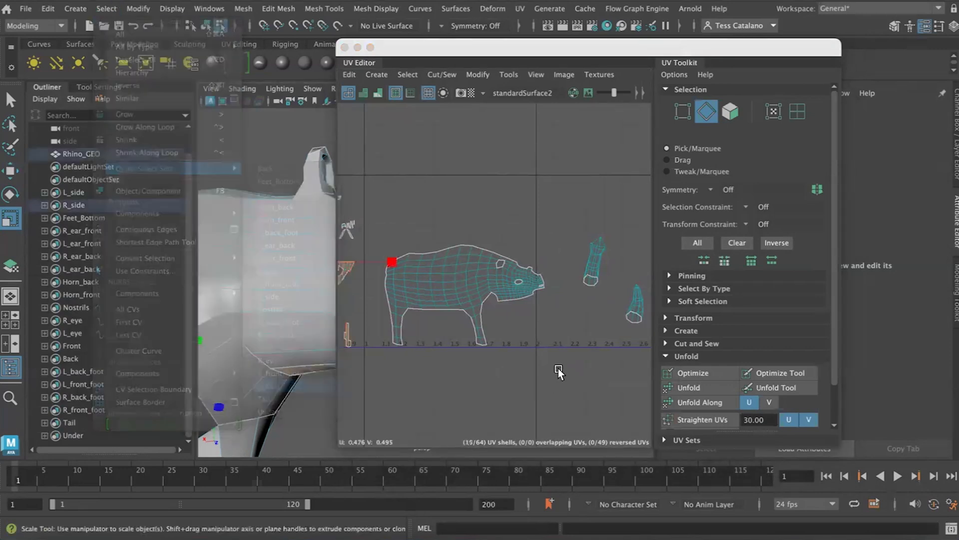
- Project the R_side faces' UVs with Best Plane from a face on the rhino's right flank
{"action": "left_click_drag", "start_coordinate": [267, 304], "coordinate": [235, 316], "text": "alt"}
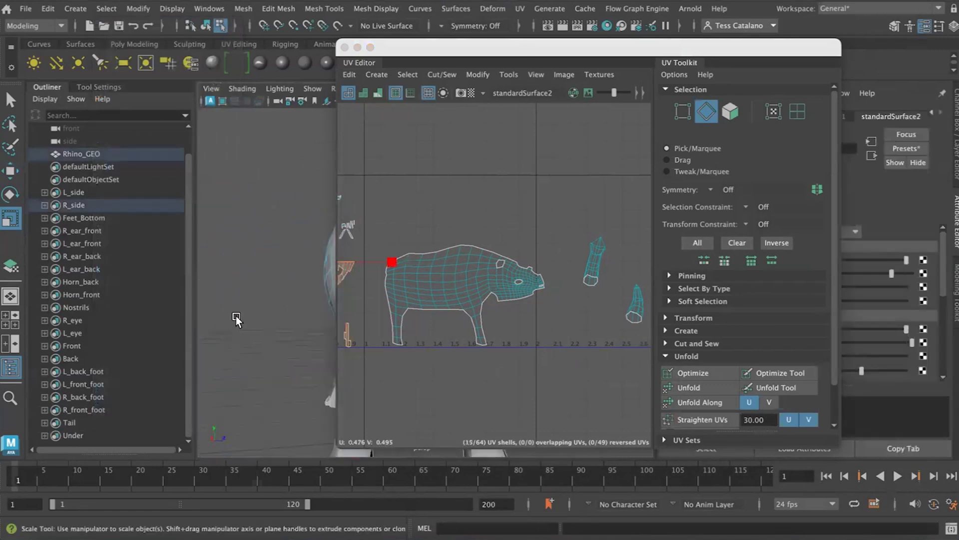
{"action": "left_click_drag", "start_coordinate": [325, 289], "coordinate": [82, 307], "text": "alt"}
{"action": "left_click_drag", "start_coordinate": [273, 322], "coordinate": [306, 277], "text": "alt"}
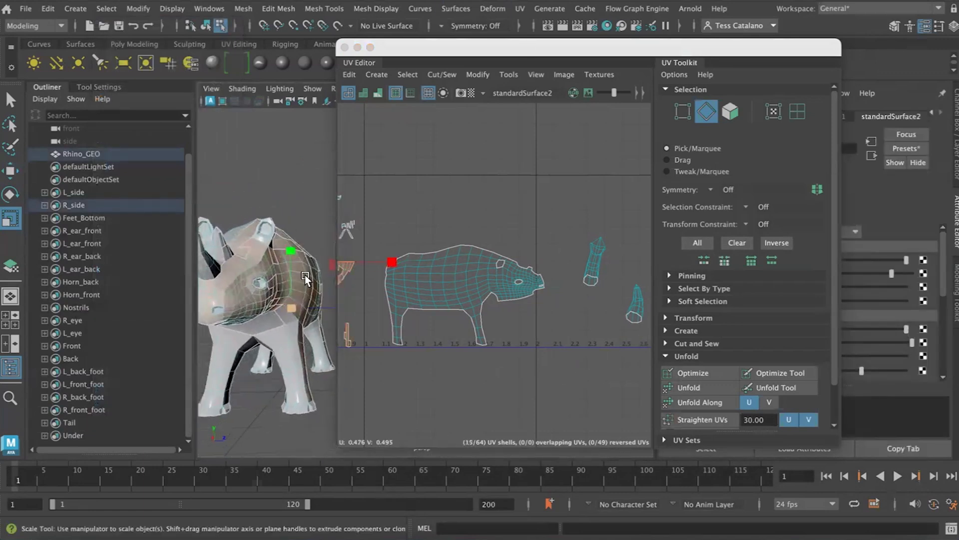
{"action": "left_click_drag", "start_coordinate": [462, 41], "coordinate": [551, 43]}
{"action": "left_click_drag", "start_coordinate": [350, 319], "coordinate": [286, 226], "text": "alt"}
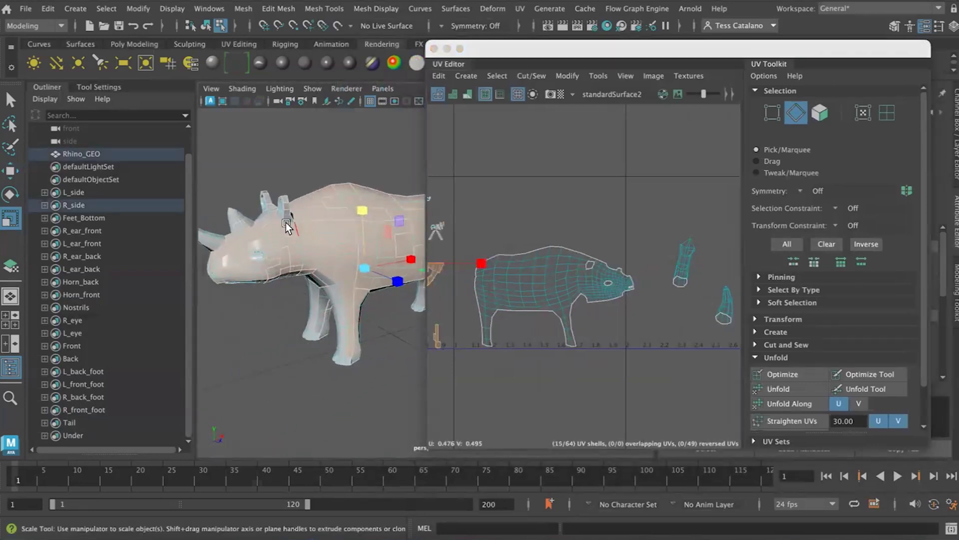
{"action": "middle_click_drag", "start_coordinate": [553, 325], "coordinate": [664, 345], "text": "alt"}
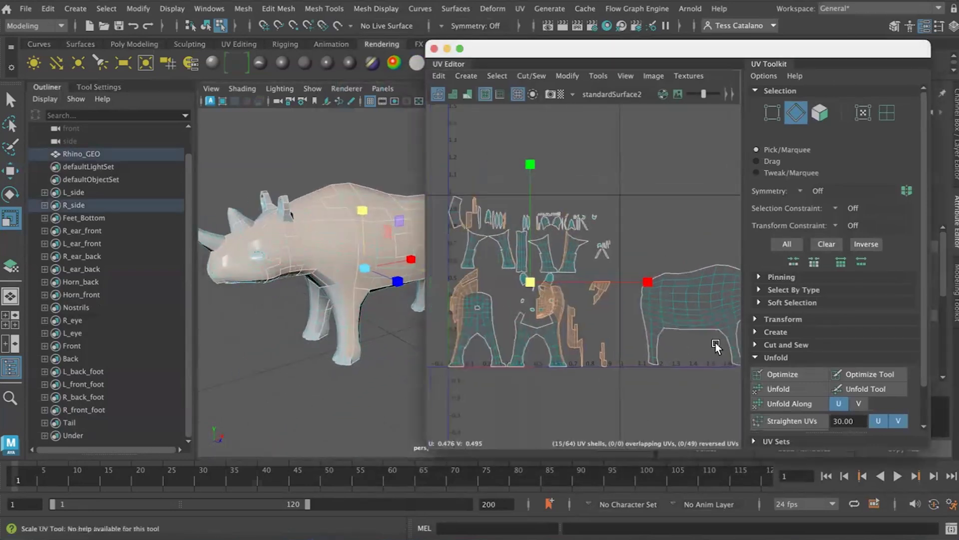
{"action": "middle_click_drag", "start_coordinate": [338, 315], "coordinate": [305, 328], "text": "alt"}
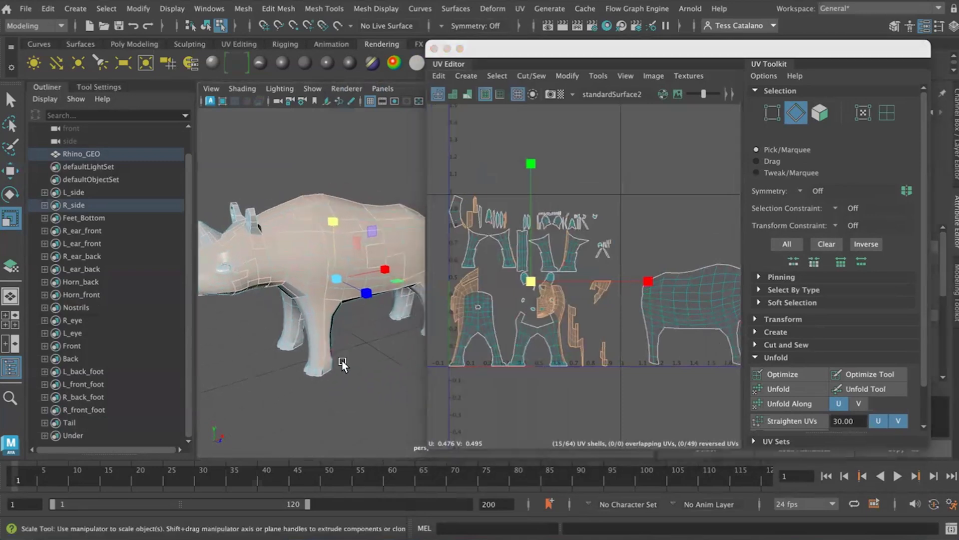
{"action": "left_click", "coordinate": [549, 9]}
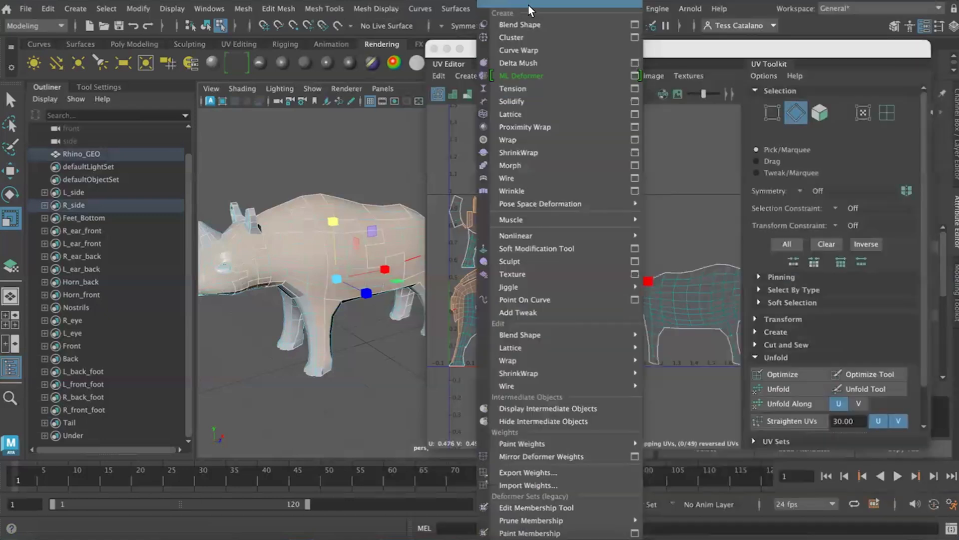
{"action": "mouse_move", "coordinate": [278, 9]}
{"action": "mouse_move", "coordinate": [520, 8]}
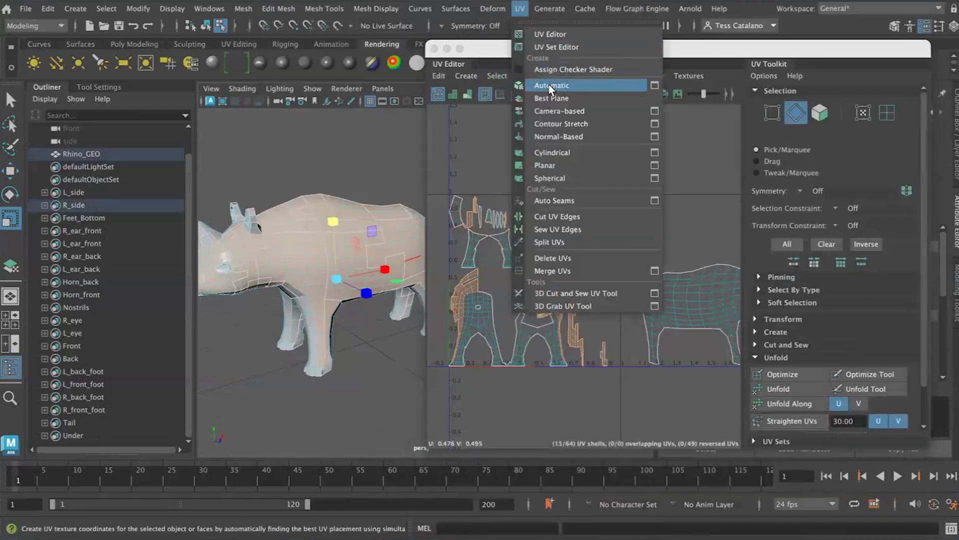
{"action": "left_click", "coordinate": [550, 98]}
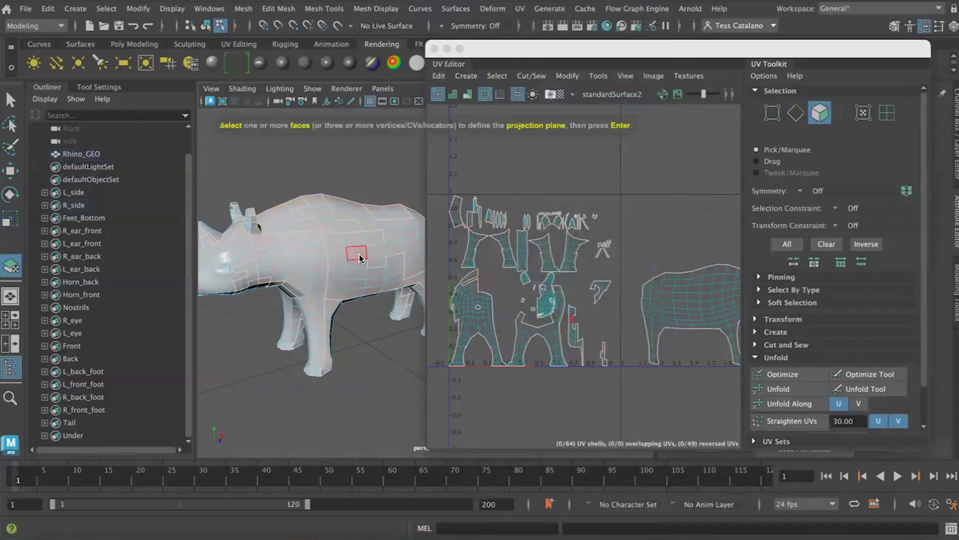
{"action": "left_click", "coordinate": [390, 267]}
{"action": "key", "text": "Return"}
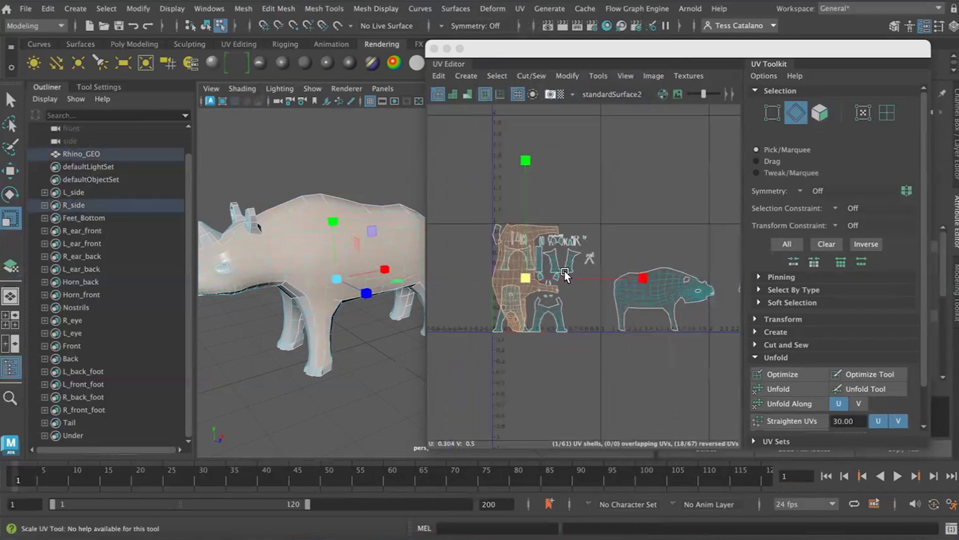
- Rotate the right side shell until the rhino stands upright and move it across to about U 1.57, V 0.5
{"action": "key", "text": "e"}
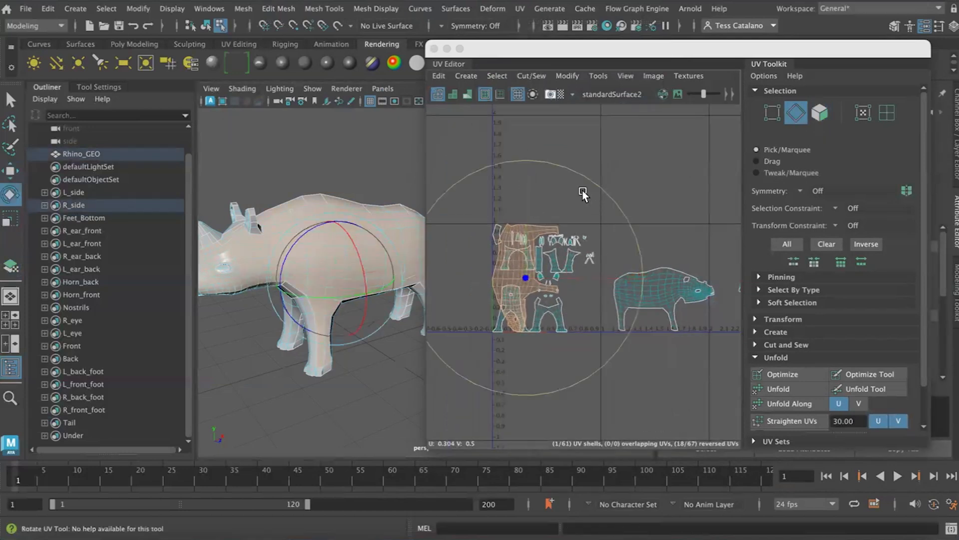
{"action": "left_click_drag", "start_coordinate": [582, 179], "coordinate": [646, 349]}
{"action": "key", "text": "w"}
{"action": "left_click_drag", "start_coordinate": [642, 276], "coordinate": [779, 277]}
{"action": "left_click", "coordinate": [665, 150]}
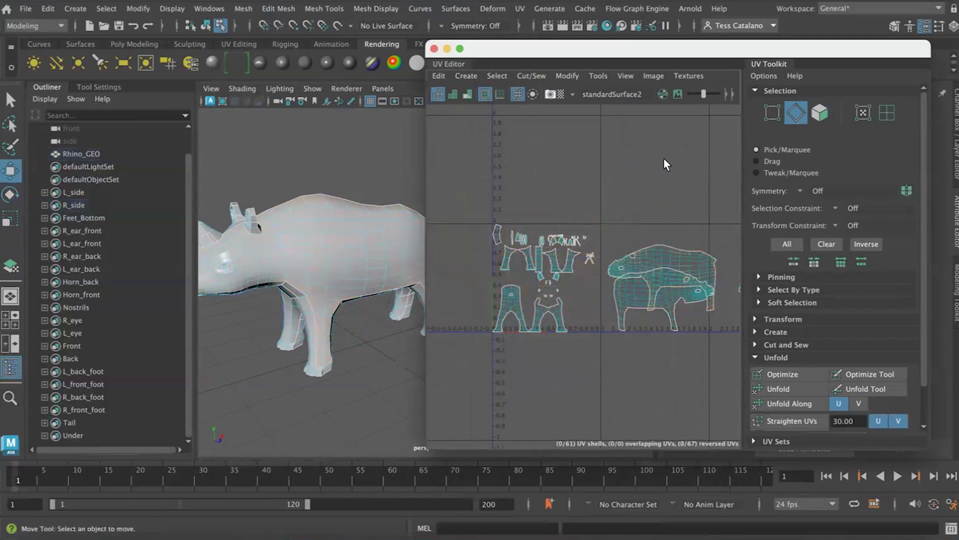
- Reselect the whole right side shell and move it above the left side shell, to about U 1.42, V 0.985
{"action": "left_click", "coordinate": [671, 250]}
{"action": "right_click_drag", "start_coordinate": [672, 251], "coordinate": [672, 289]}
{"action": "double_click", "coordinate": [666, 259]}
{"action": "middle_click_drag", "start_coordinate": [673, 224], "coordinate": [593, 241], "text": "alt"}
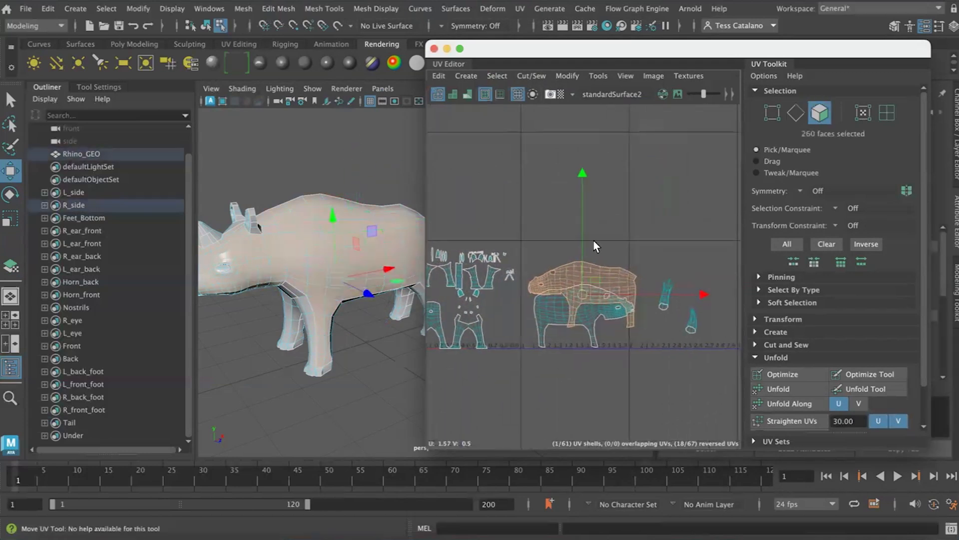
{"action": "left_click_drag", "start_coordinate": [587, 176], "coordinate": [574, 123]}
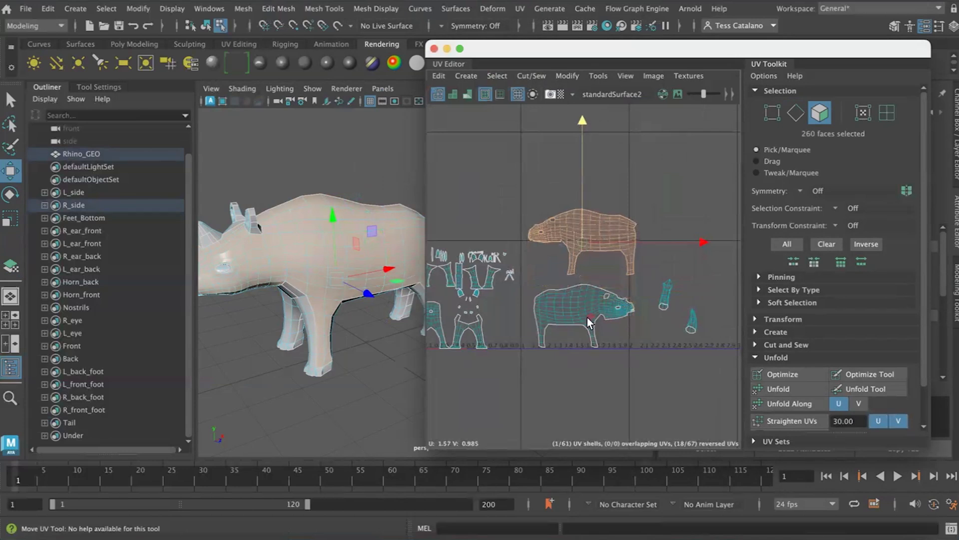
{"action": "scroll", "coordinate": [588, 317], "scroll_direction": "up", "scroll_amount": 3}
{"action": "middle_click_drag", "start_coordinate": [604, 272], "coordinate": [586, 322], "text": "alt"}
{"action": "left_click_drag", "start_coordinate": [679, 253], "coordinate": [657, 251]}
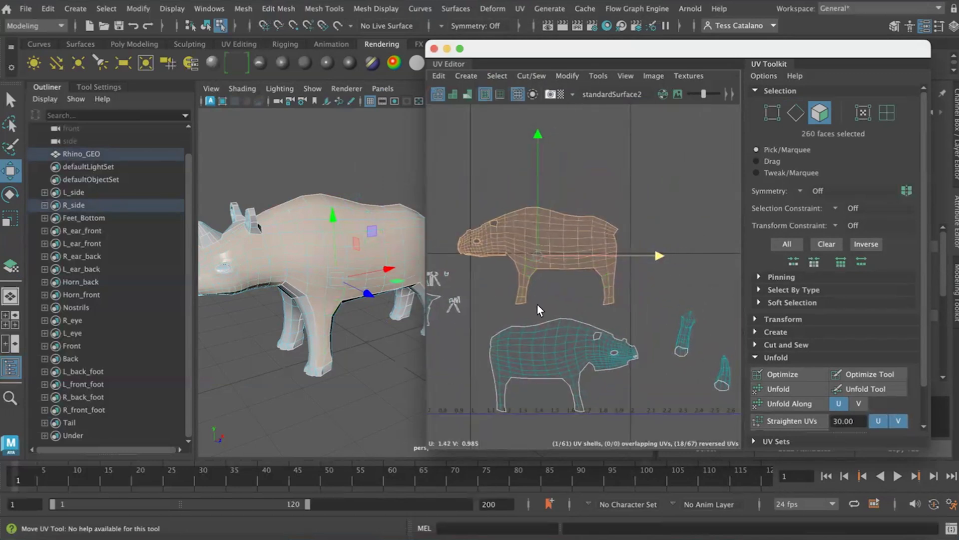
{"action": "middle_click_drag", "start_coordinate": [539, 305], "coordinate": [590, 304], "text": "alt"}
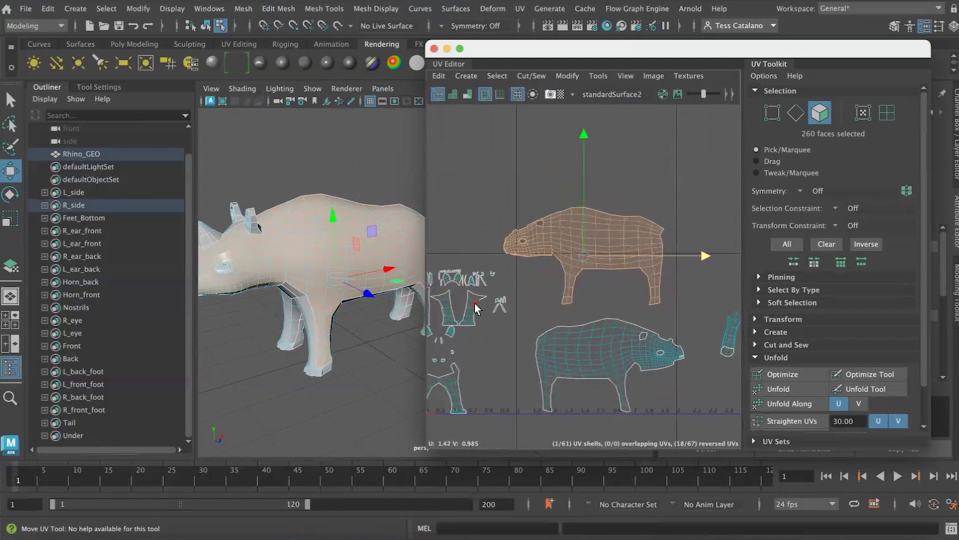
{"action": "right_click_drag", "start_coordinate": [482, 300], "coordinate": [484, 291]}
{"action": "left_click", "coordinate": [484, 292]}
{"action": "middle_click_drag", "start_coordinate": [473, 307], "coordinate": [568, 312], "text": "alt"}
{"action": "scroll", "coordinate": [583, 304], "scroll_direction": "down", "scroll_amount": 5}
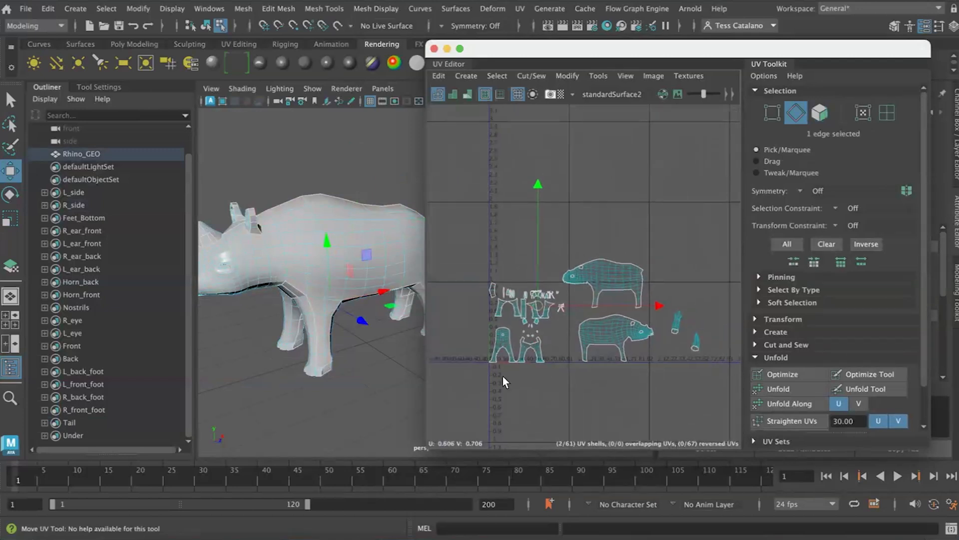
{"action": "left_click_drag", "start_coordinate": [538, 185], "coordinate": [551, 166]}
{"action": "key", "text": "ctrl+z"}
- Check the right side shell's lower jaw, then select the whole shell and unfold it
{"action": "scroll", "coordinate": [566, 349], "scroll_direction": "up", "scroll_amount": 5}
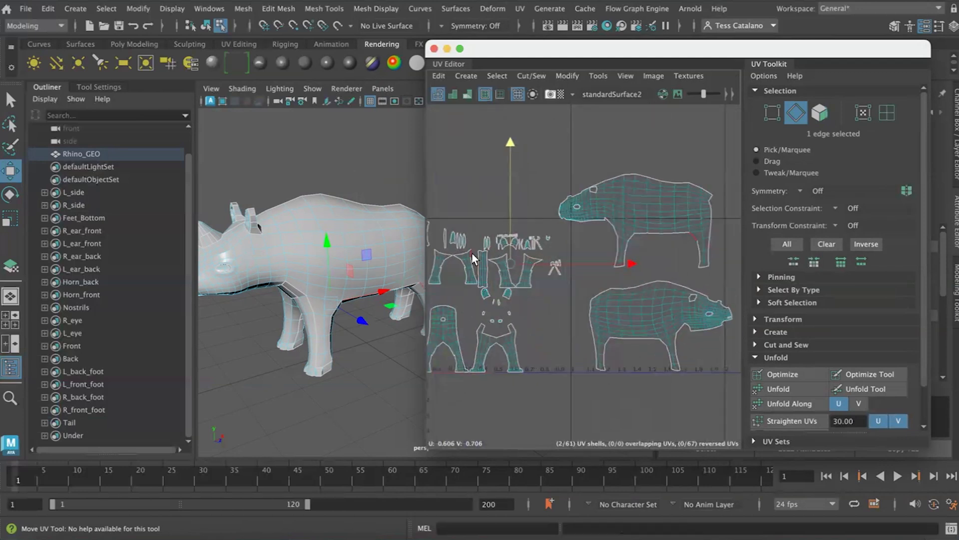
{"action": "middle_click_drag", "start_coordinate": [548, 359], "coordinate": [496, 395], "text": "alt"}
{"action": "scroll", "coordinate": [583, 342], "scroll_direction": "up", "scroll_amount": 4}
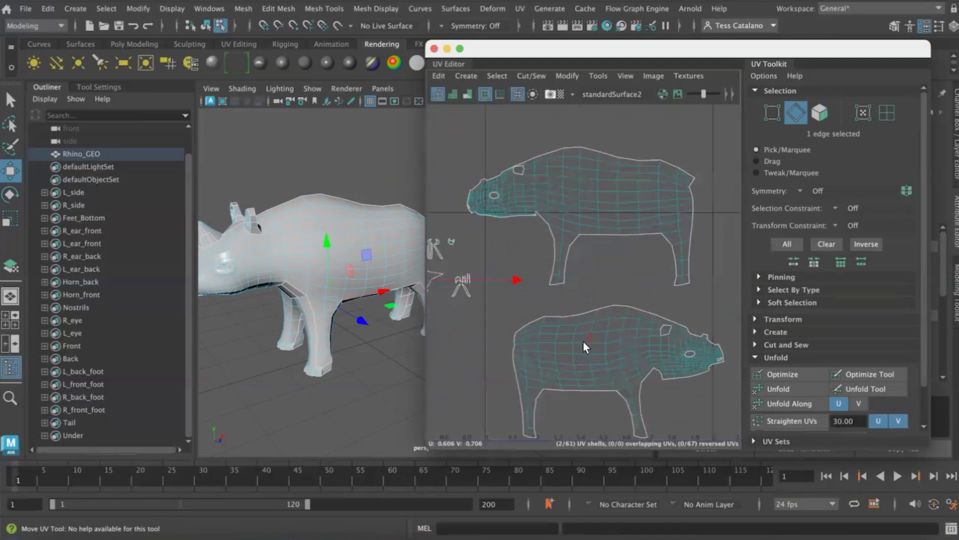
{"action": "middle_click_drag", "start_coordinate": [535, 263], "coordinate": [574, 328], "text": "alt"}
{"action": "scroll", "coordinate": [574, 328], "scroll_direction": "up", "scroll_amount": 4}
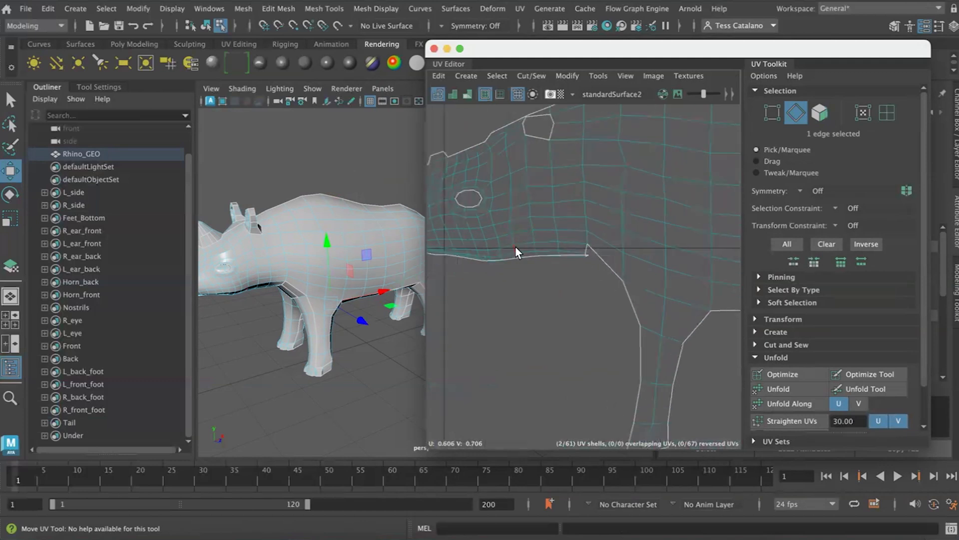
{"action": "scroll", "coordinate": [549, 254], "scroll_direction": "down", "scroll_amount": 8}
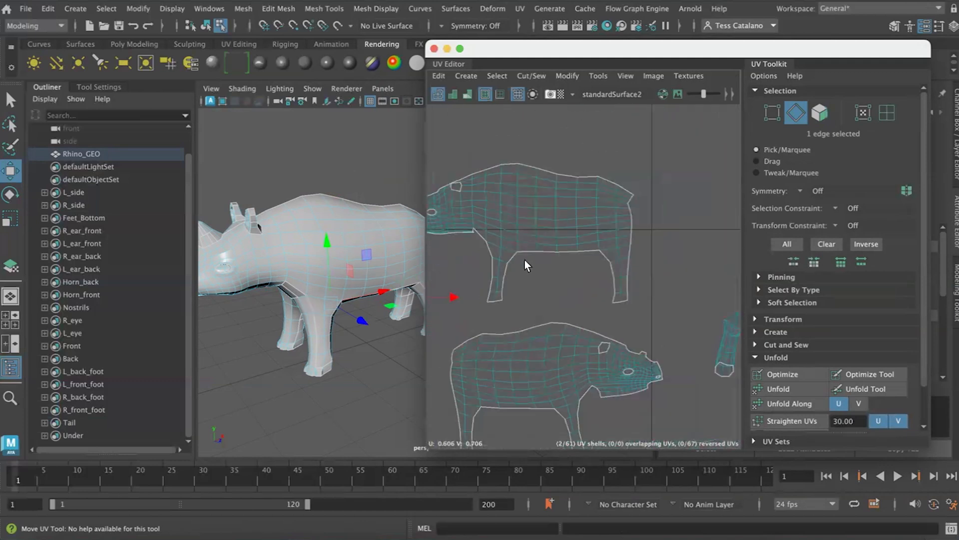
{"action": "right_click_drag", "start_coordinate": [562, 212], "coordinate": [561, 250]}
{"action": "left_click", "coordinate": [559, 210]}
{"action": "double_click", "coordinate": [556, 226]}
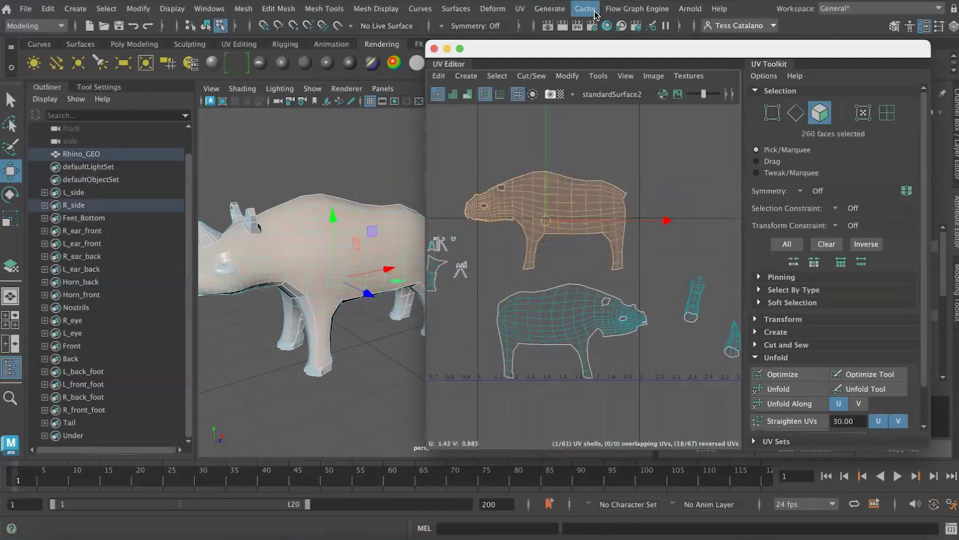
{"action": "left_click", "coordinate": [522, 9]}
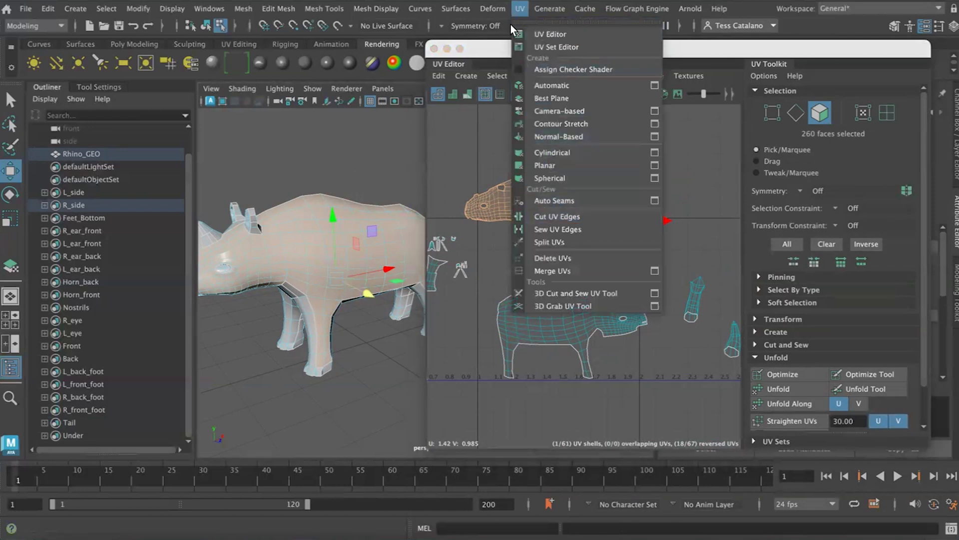
{"action": "left_click", "coordinate": [514, 8]}
{"action": "left_click_drag", "start_coordinate": [613, 55], "coordinate": [536, 51]}
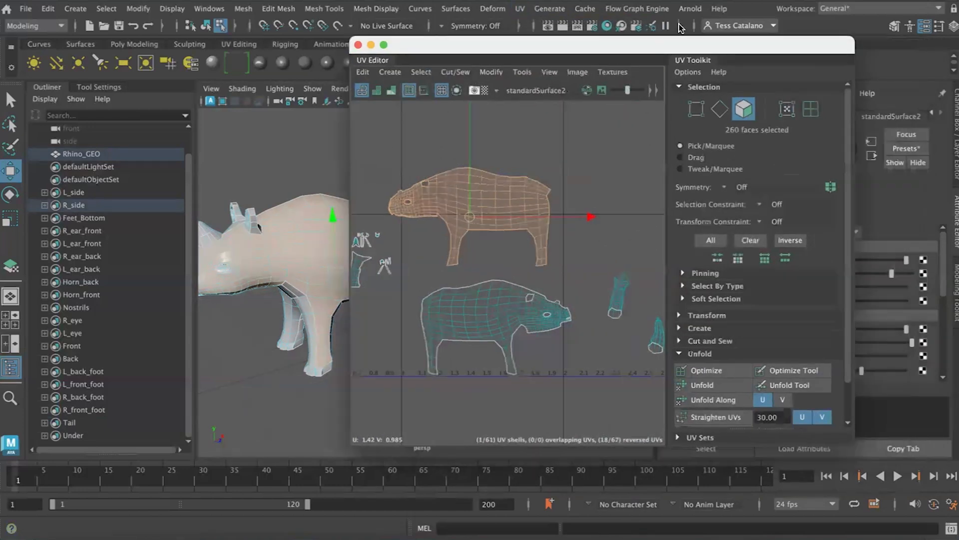
{"action": "left_click", "coordinate": [694, 386]}
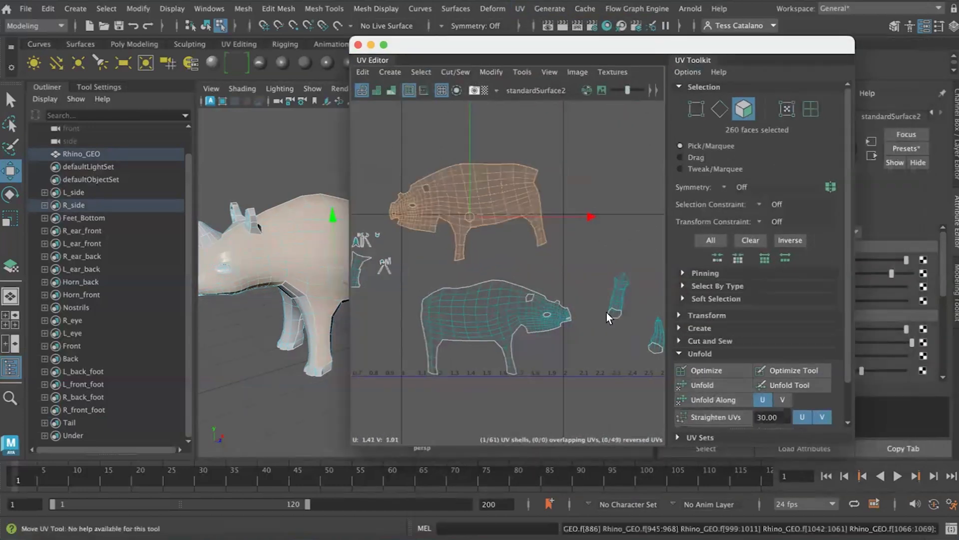
- Select the whole left side shell, unfold it, and clear the selection
{"action": "left_click", "coordinate": [473, 311]}
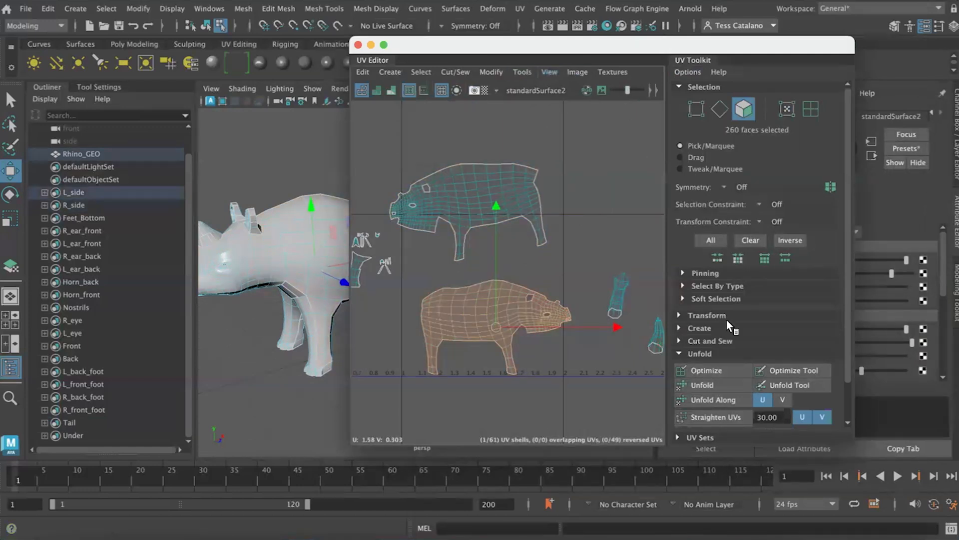
{"action": "left_click", "coordinate": [710, 385]}
{"action": "left_click", "coordinate": [589, 391]}
{"action": "scroll", "coordinate": [582, 388], "scroll_direction": "down", "scroll_amount": 1}
{"action": "scroll", "coordinate": [582, 387], "scroll_direction": "down", "scroll_amount": 1}
{"action": "middle_click_drag", "start_coordinate": [448, 372], "coordinate": [571, 351], "text": "alt"}
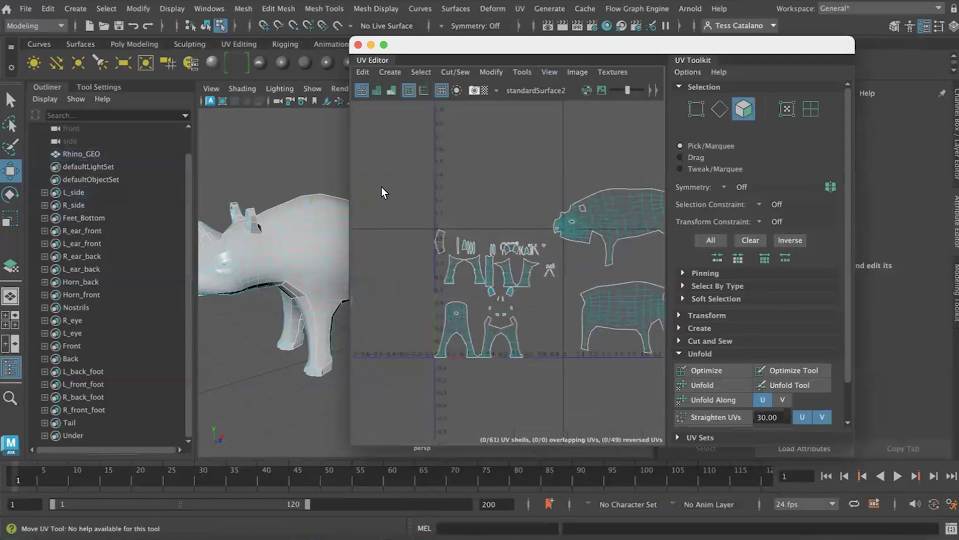
{"action": "scroll", "coordinate": [648, 304], "scroll_direction": "down", "scroll_amount": 3}
{"action": "middle_click_drag", "start_coordinate": [632, 306], "coordinate": [525, 302], "text": "alt"}
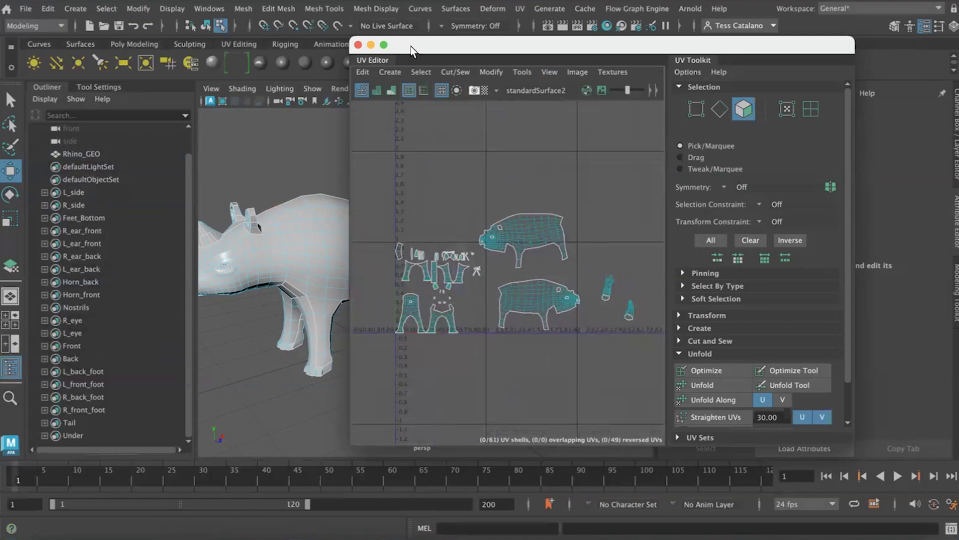
- Shift the UV Editor window clear of the model and select the faces in the Under quick select set
{"action": "left_click_drag", "start_coordinate": [410, 50], "coordinate": [452, 44]}
{"action": "left_click", "coordinate": [106, 8]}
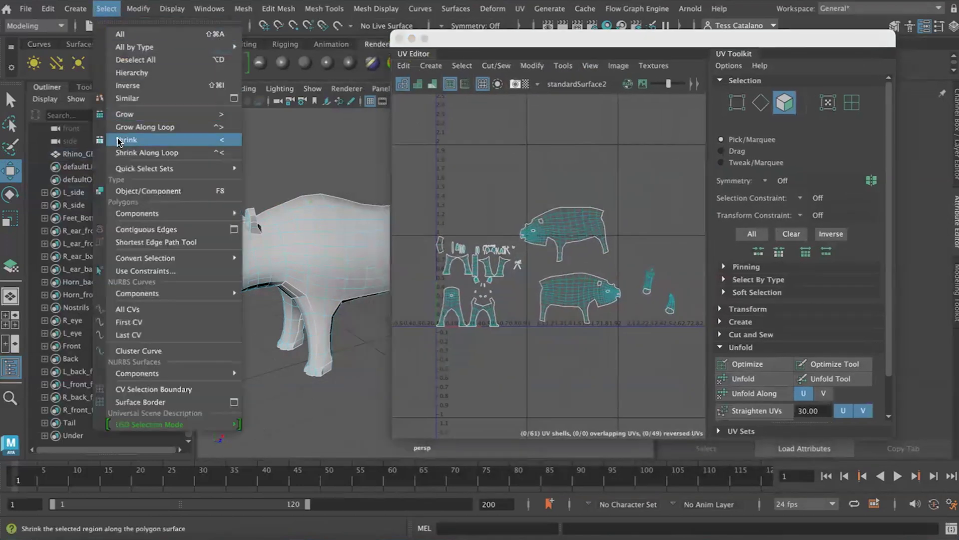
{"action": "mouse_move", "coordinate": [126, 169]}
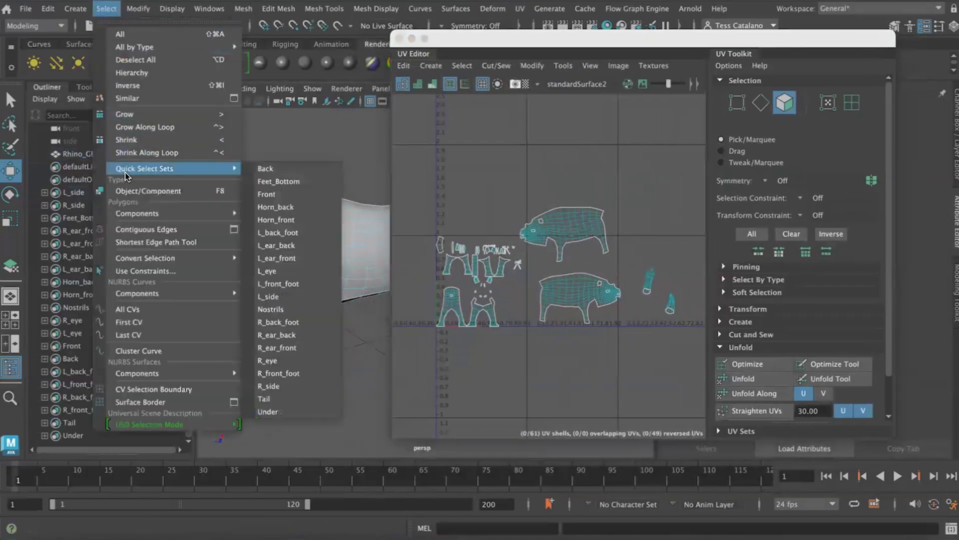
{"action": "left_click", "coordinate": [295, 412]}
{"action": "left_click_drag", "start_coordinate": [218, 336], "coordinate": [253, 308], "text": "alt"}
{"action": "middle_click_drag", "start_coordinate": [258, 308], "coordinate": [336, 311], "text": "alt"}
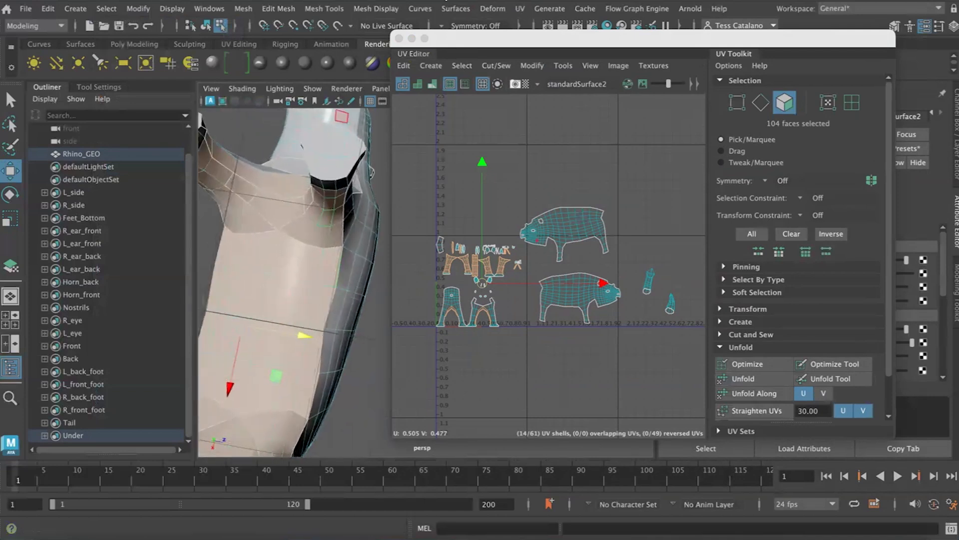
- Project the Under faces' UVs with Best Plane from a face in the middle of the belly
{"action": "left_click", "coordinate": [521, 8]}
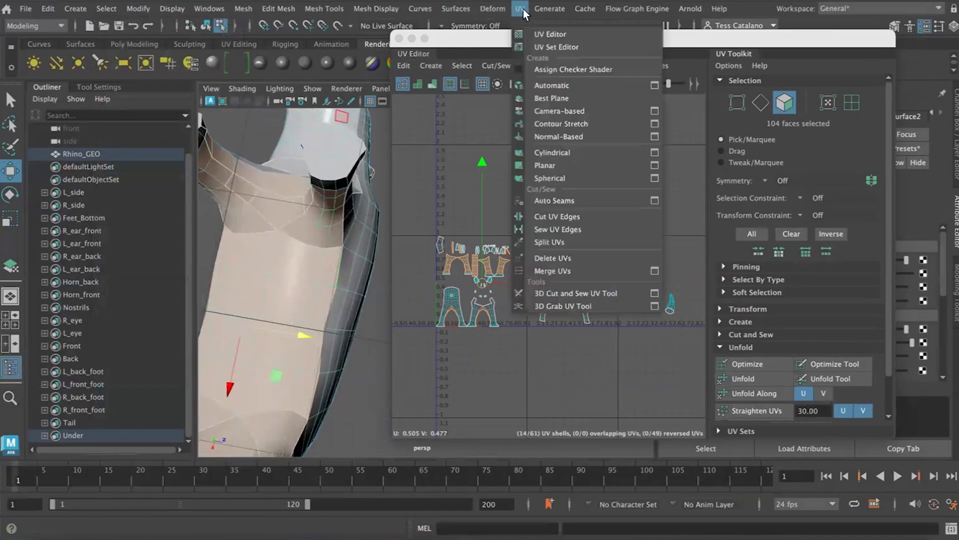
{"action": "left_click", "coordinate": [550, 96]}
{"action": "left_click_drag", "start_coordinate": [242, 274], "coordinate": [250, 312]}
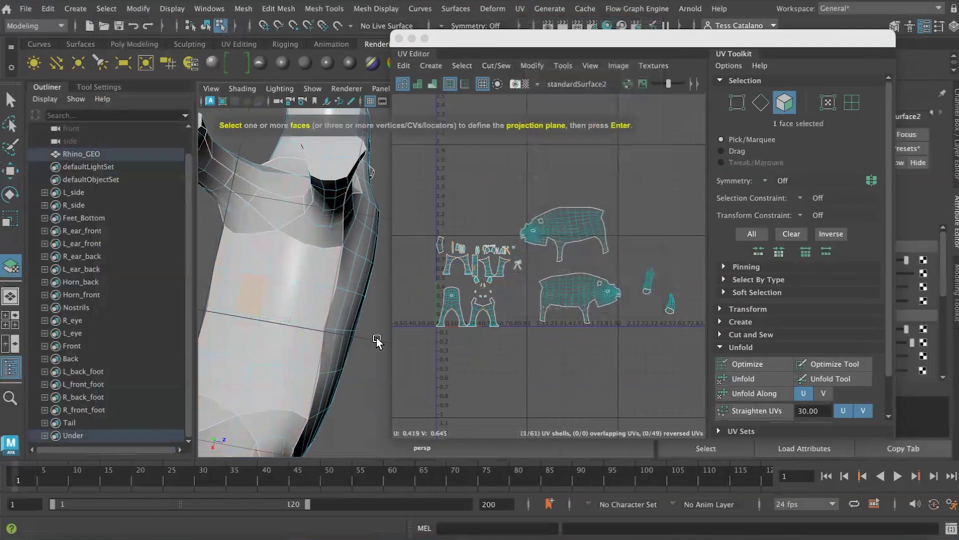
{"action": "key", "text": "Return"}
- Move the belly shell up above the other shells and unfold it, fixing the non-manifold geometry
{"action": "left_click_drag", "start_coordinate": [459, 160], "coordinate": [463, 56]}
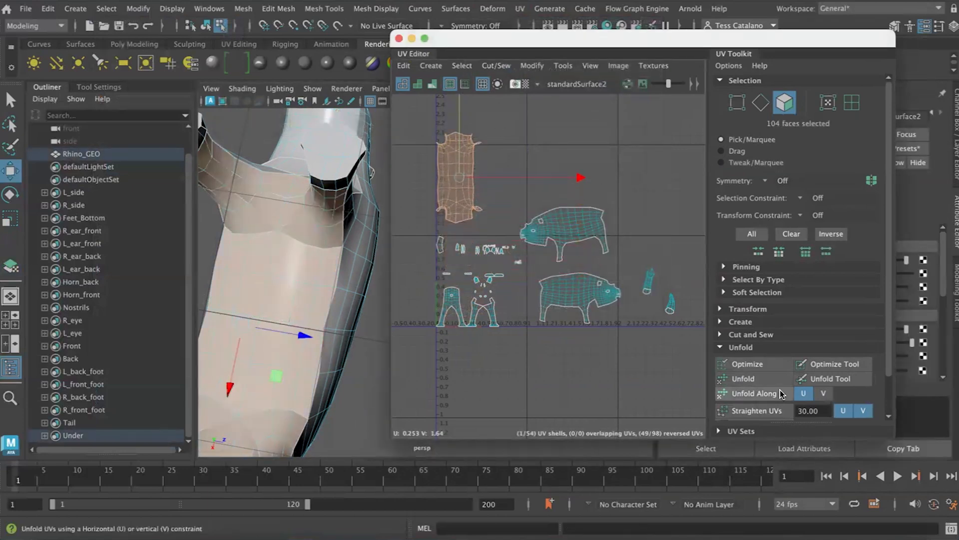
{"action": "left_click", "coordinate": [743, 378]}
{"action": "left_click_drag", "start_coordinate": [414, 211], "coordinate": [338, 265]}
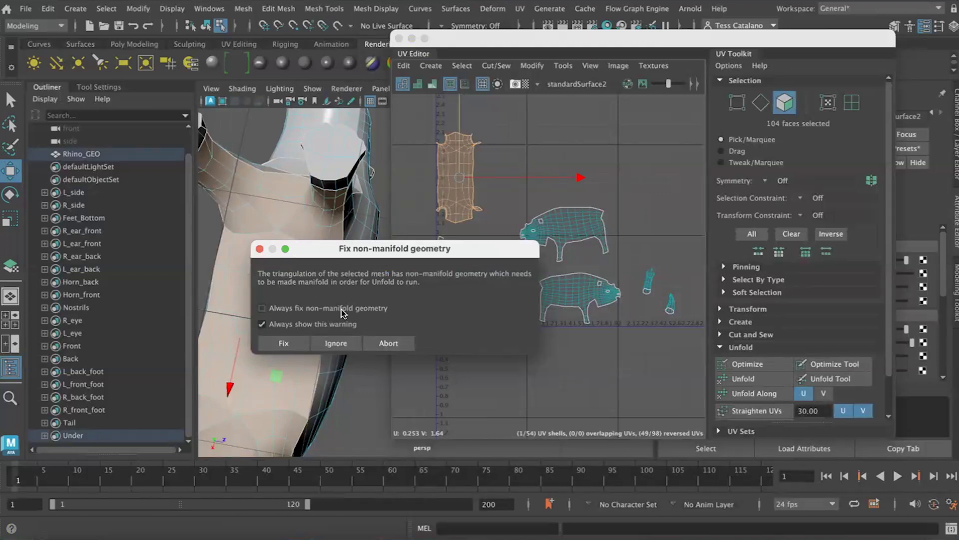
{"action": "left_click", "coordinate": [283, 344]}
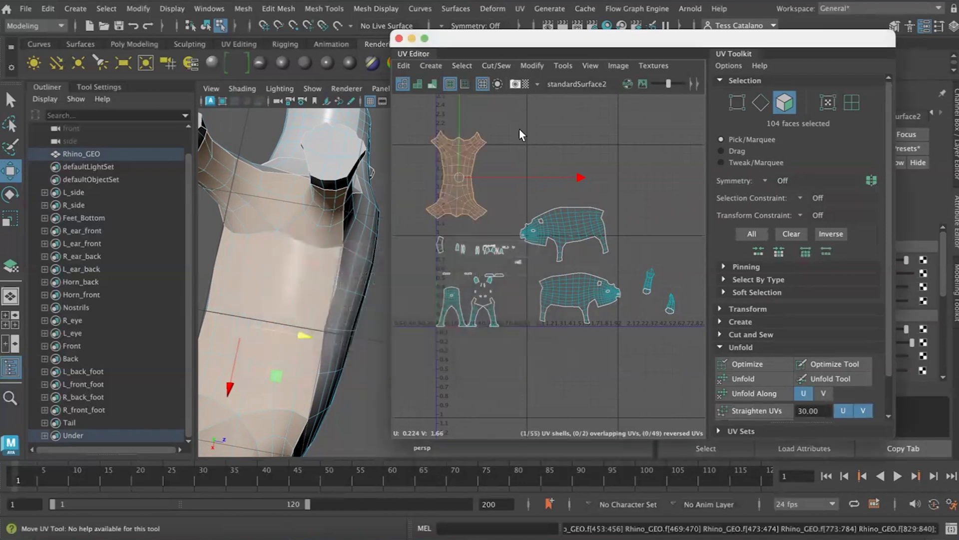
- Move the unfolded belly shell across and up to about U 0.51, V 1.83
{"action": "scroll", "coordinate": [303, 268], "scroll_direction": "up", "scroll_amount": 3}
{"action": "left_click_drag", "start_coordinate": [303, 268], "coordinate": [313, 327], "text": "alt"}
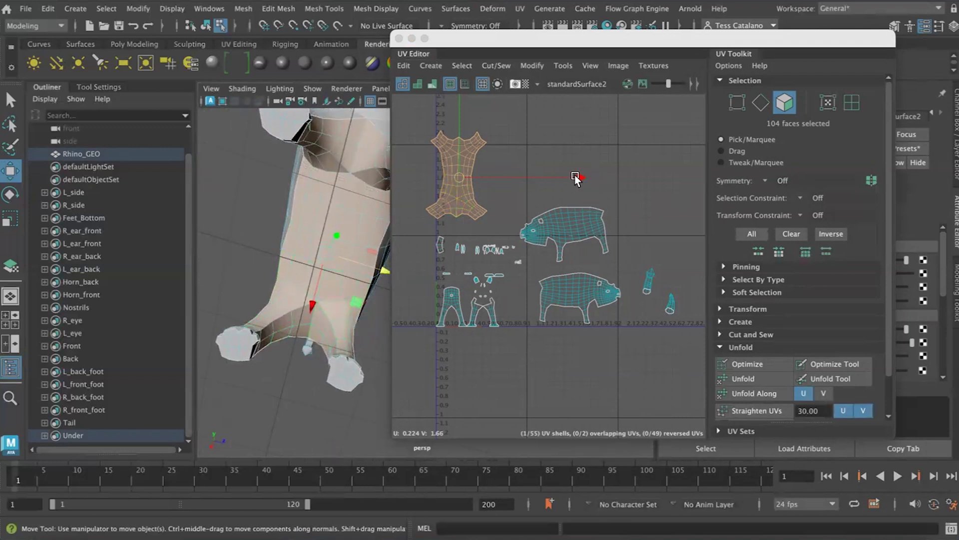
{"action": "left_click_drag", "start_coordinate": [576, 177], "coordinate": [603, 178]}
{"action": "left_click_drag", "start_coordinate": [484, 119], "coordinate": [484, 105]}
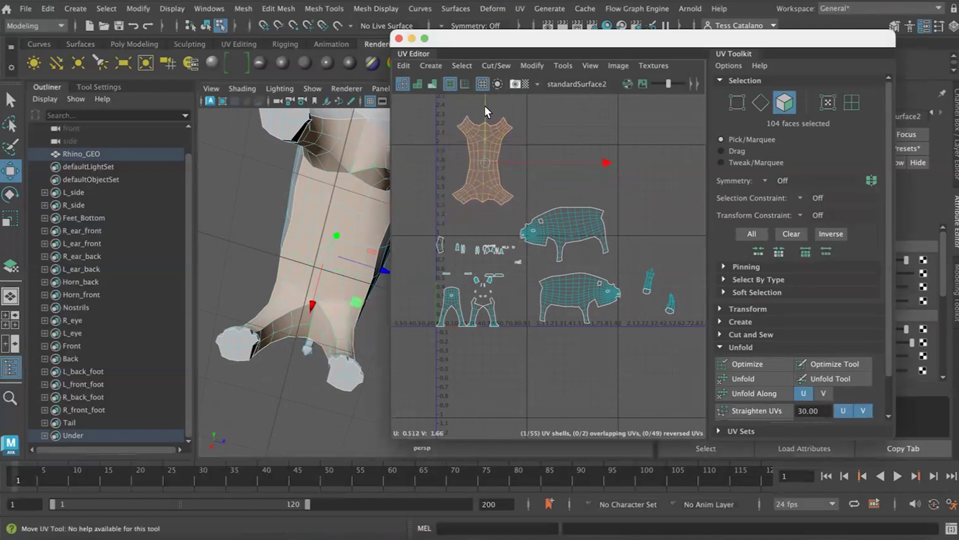
- Scale the belly shell down uniformly to roughly two thirds of its size and deselect it
{"action": "key", "text": "r"}
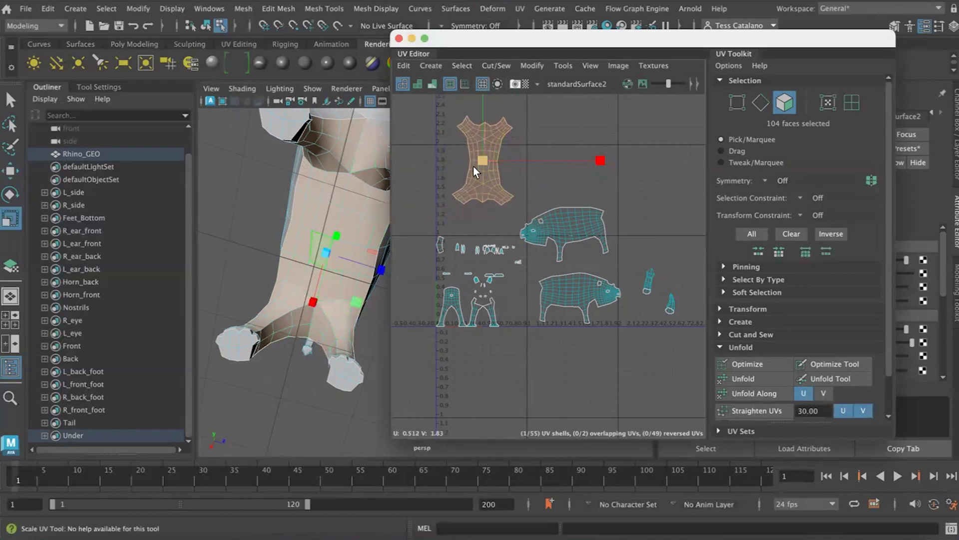
{"action": "left_click_drag", "start_coordinate": [282, 249], "coordinate": [315, 274], "text": "alt"}
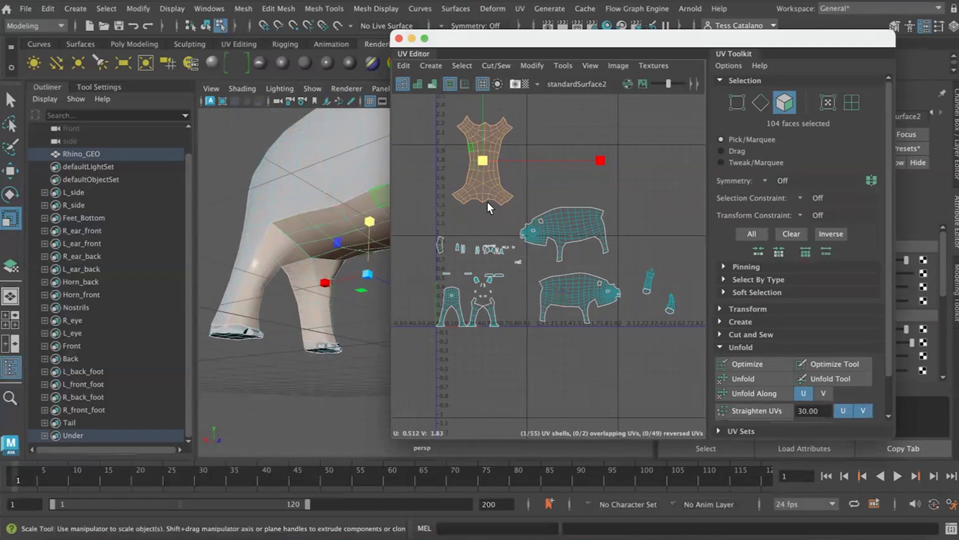
{"action": "scroll", "coordinate": [487, 202], "scroll_direction": "up", "scroll_amount": 2}
{"action": "mouse_move", "coordinate": [480, 142]}
{"action": "left_mouse_down"}
{"action": "mouse_move", "coordinate": [429, 148]}
{"action": "mouse_move", "coordinate": [479, 145]}
{"action": "left_mouse_up"}
{"action": "left_click", "coordinate": [517, 194]}
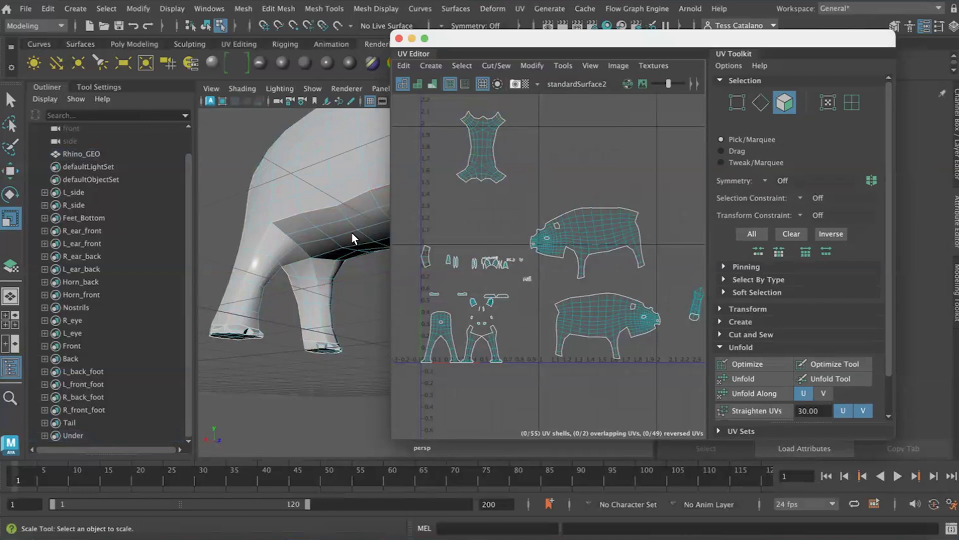
- Select the faces in the Back quick select set and switch to the Select tool
{"action": "left_click", "coordinate": [106, 9]}
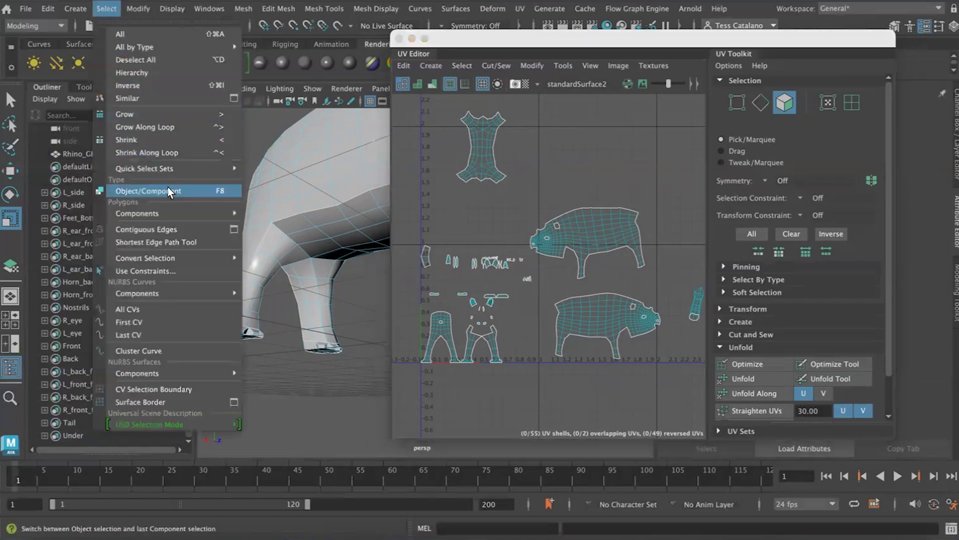
{"action": "mouse_move", "coordinate": [171, 168]}
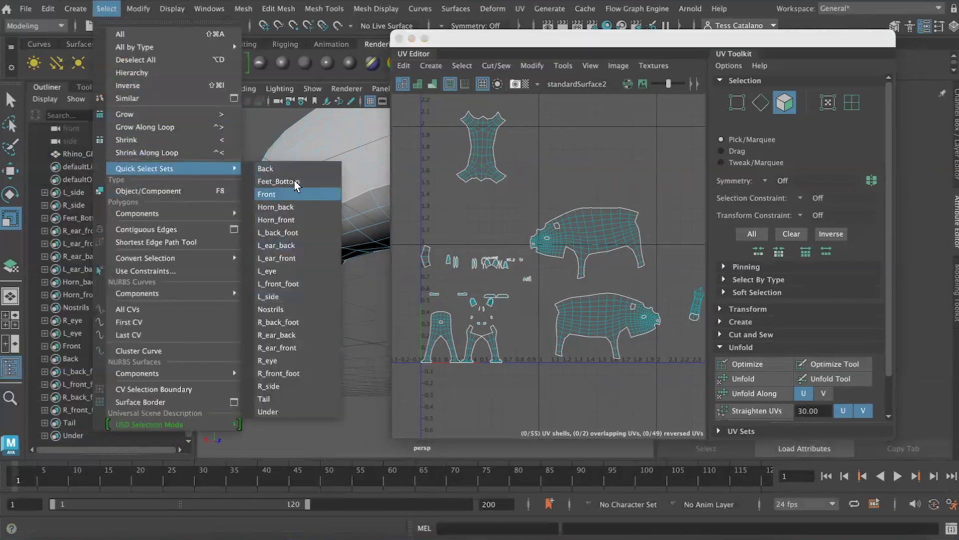
{"action": "left_click", "coordinate": [280, 168]}
{"action": "mouse_move", "coordinate": [227, 318]}
{"action": "left_mouse_down", "text": "alt"}
{"action": "mouse_move", "coordinate": [299, 325]}
{"action": "mouse_move", "coordinate": [321, 295]}
{"action": "mouse_move", "coordinate": [225, 300]}
{"action": "left_mouse_up", "text": "alt"}
{"action": "key", "text": "f"}
{"action": "scroll", "coordinate": [303, 301], "scroll_direction": "down", "scroll_amount": 3}
{"action": "middle_click_drag", "start_coordinate": [298, 287], "coordinate": [131, 302], "text": "alt"}
{"action": "key", "text": "q"}
{"action": "left_click_drag", "start_coordinate": [240, 324], "coordinate": [263, 296], "text": "alt"}
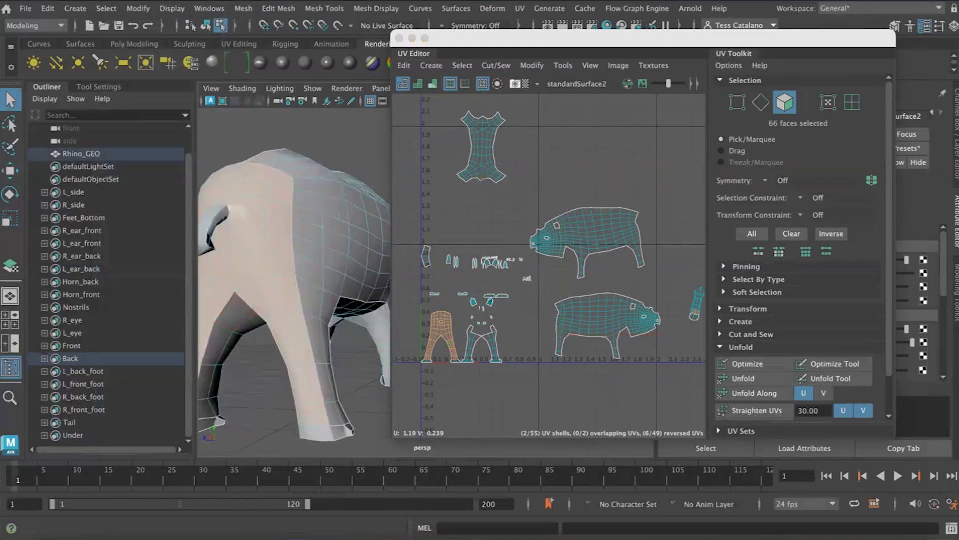
- Project the Back faces' UVs with Best Plane from a face on the rhino's rump
{"action": "left_click", "coordinate": [521, 9]}
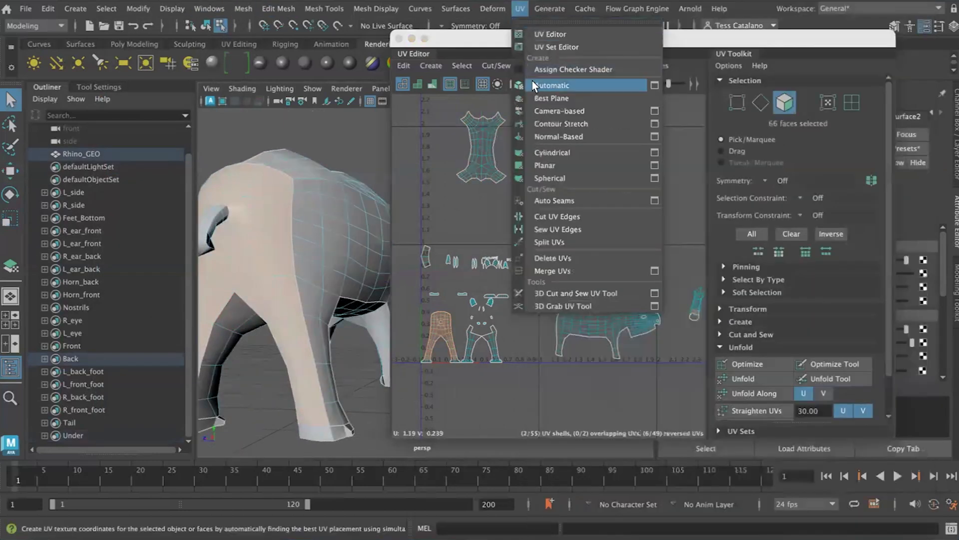
{"action": "left_click", "coordinate": [535, 100]}
{"action": "left_click", "coordinate": [253, 244]}
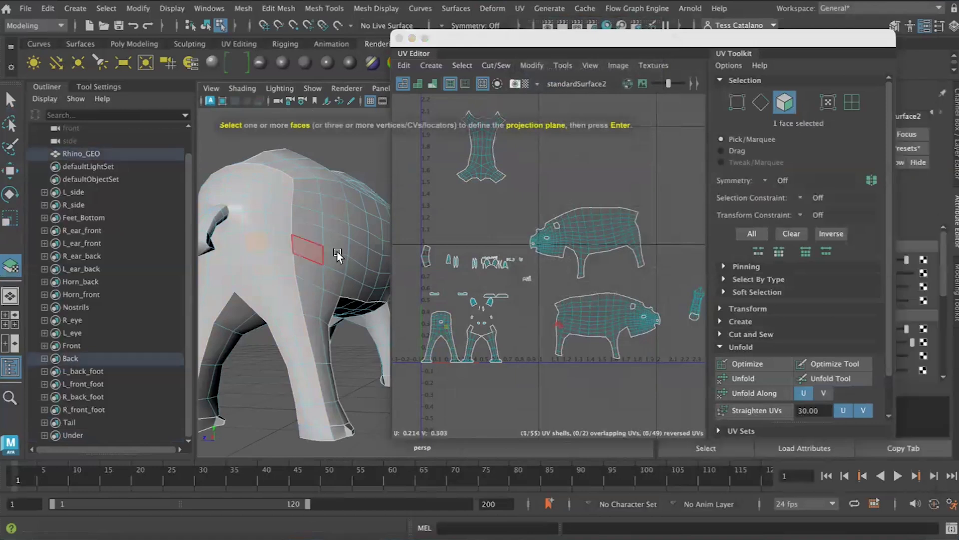
{"action": "key", "text": "Return"}
- Move the rump shell clear of the other shells, to about U 1.51, V 2.15, and unfold it
{"action": "key", "text": "w"}
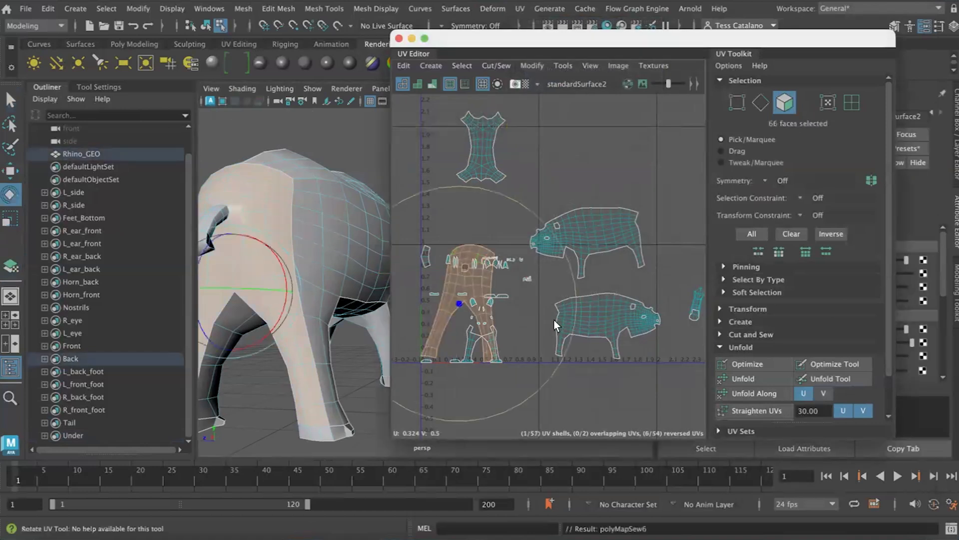
{"action": "left_click_drag", "start_coordinate": [576, 305], "coordinate": [623, 299]}
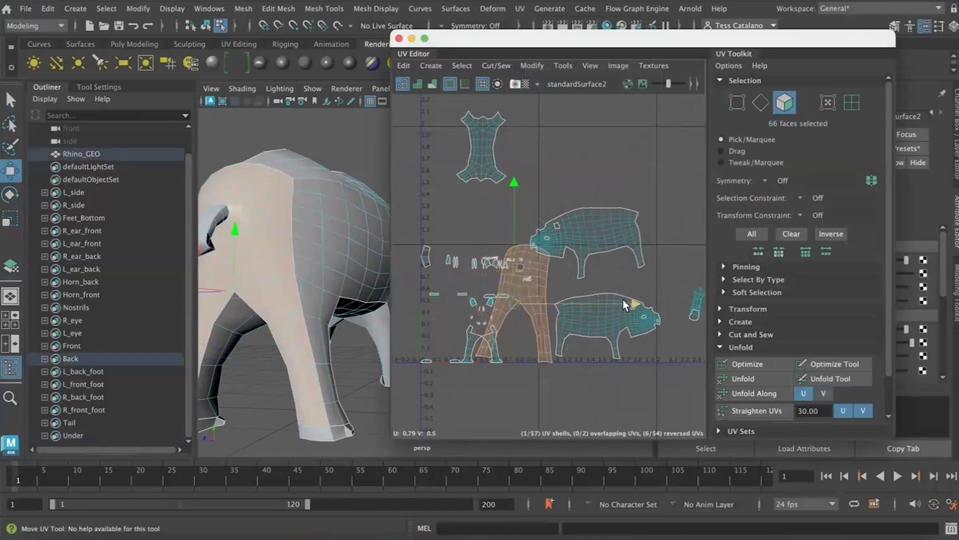
{"action": "scroll", "coordinate": [622, 299], "scroll_direction": "down", "scroll_amount": 3}
{"action": "left_click_drag", "start_coordinate": [558, 183], "coordinate": [573, 70]}
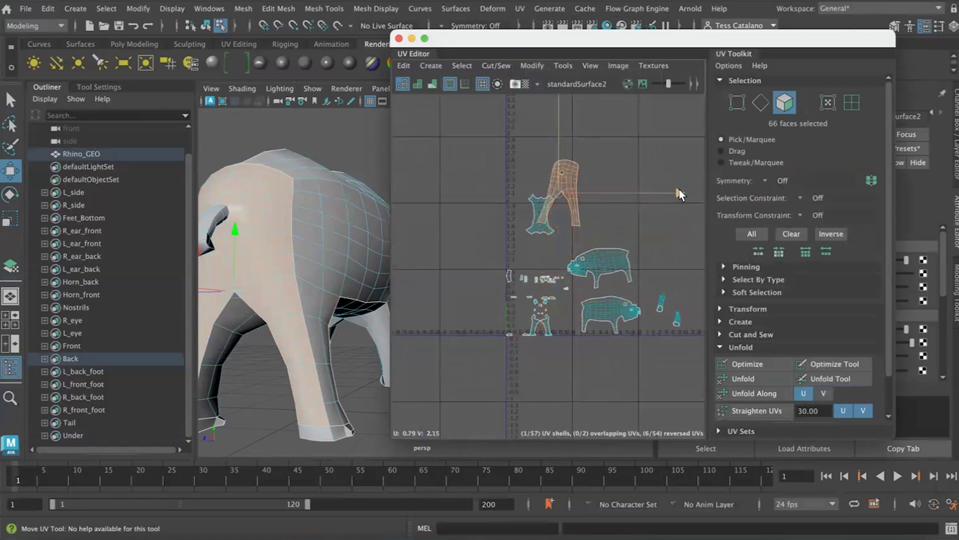
{"action": "left_click_drag", "start_coordinate": [680, 194], "coordinate": [728, 196]}
{"action": "left_click", "coordinate": [741, 381]}
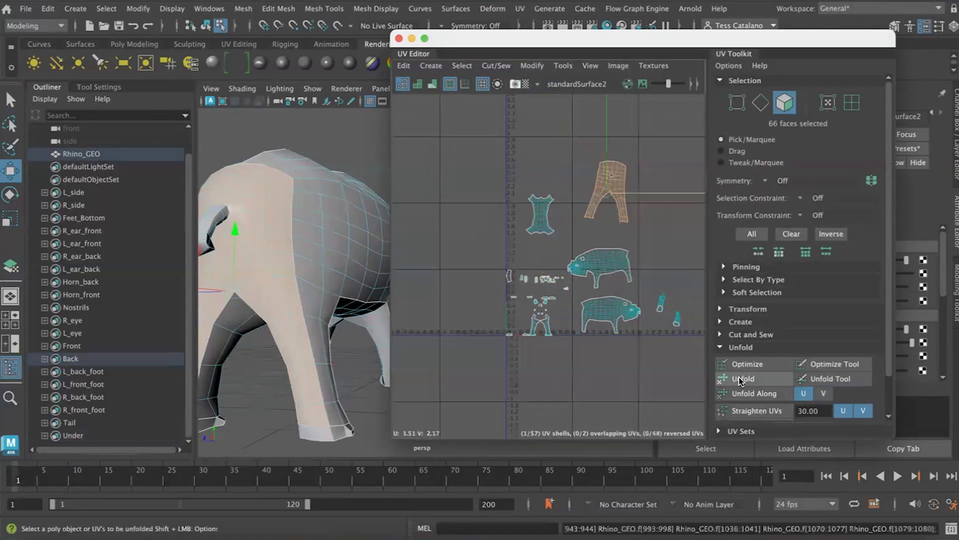
- Rotate the rump shell until its legs stand upright and scale it down uniformly to about two thirds
{"action": "scroll", "coordinate": [637, 206], "scroll_direction": "up", "scroll_amount": 1}
{"action": "middle_click_drag", "start_coordinate": [637, 206], "coordinate": [583, 259], "text": "alt"}
{"action": "key", "text": "e"}
{"action": "left_click_drag", "start_coordinate": [663, 236], "coordinate": [663, 226]}
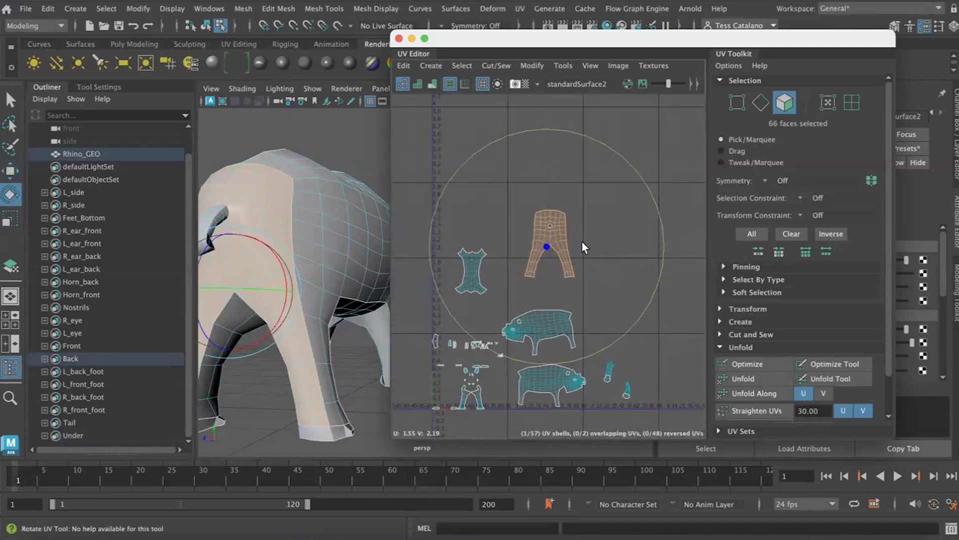
{"action": "key", "text": "r"}
{"action": "left_click_drag", "start_coordinate": [546, 247], "coordinate": [508, 249]}
- Lower the rump shell to just above the right side shell, at about U 1.54, V 1.78, and shrink the manipulator
{"action": "key", "text": "w"}
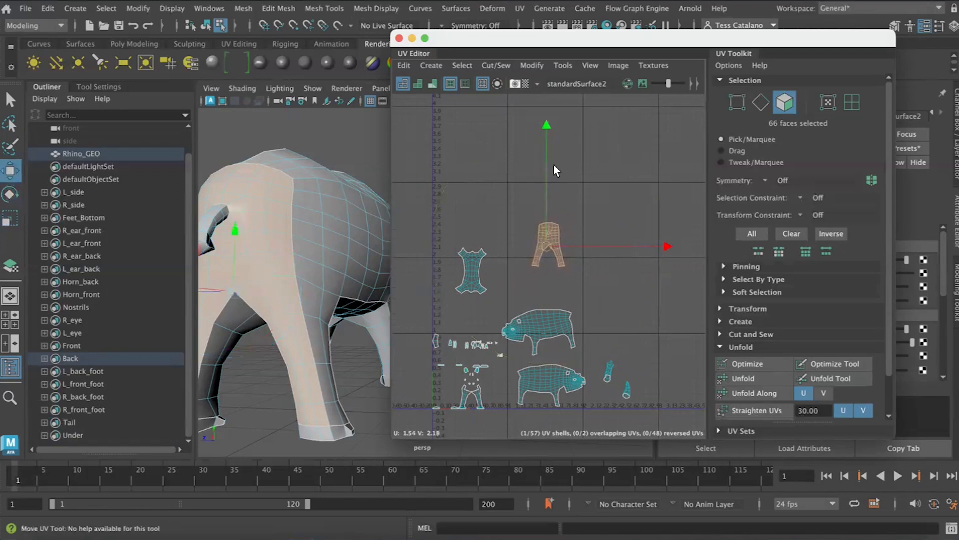
{"action": "left_click_drag", "start_coordinate": [545, 125], "coordinate": [545, 155]}
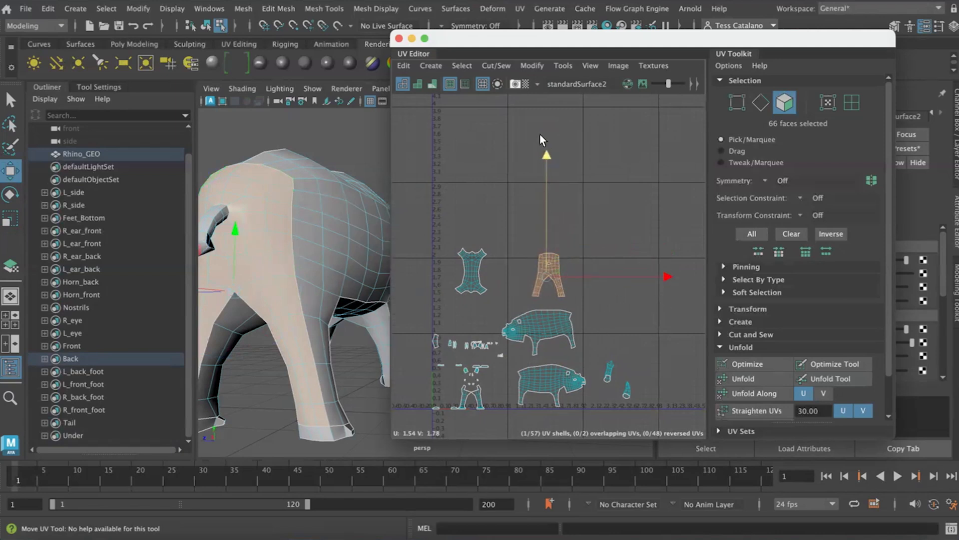
{"action": "key", "text": "minus"}
{"action": "scroll", "coordinate": [571, 265], "scroll_direction": "up", "scroll_amount": 6}
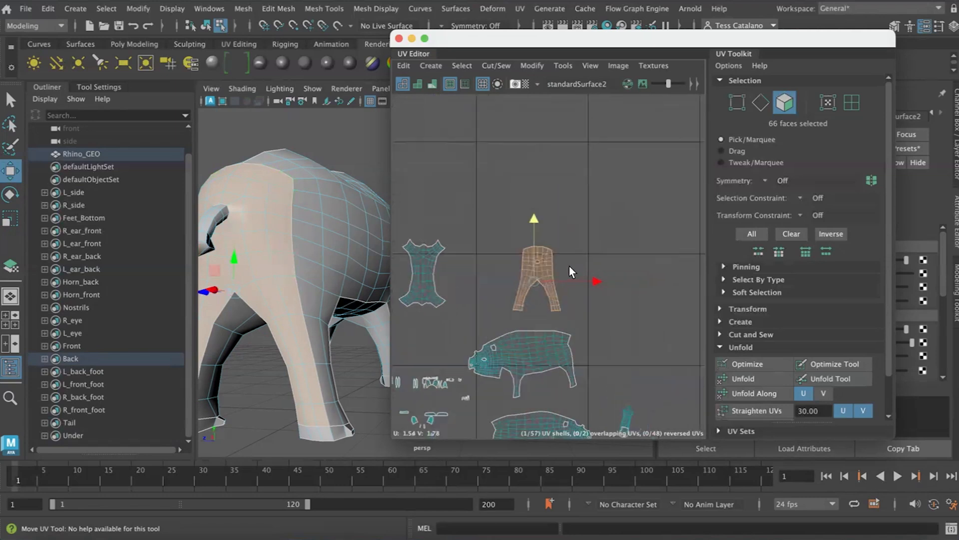
{"action": "scroll", "coordinate": [590, 297], "scroll_direction": "down", "scroll_amount": 2}
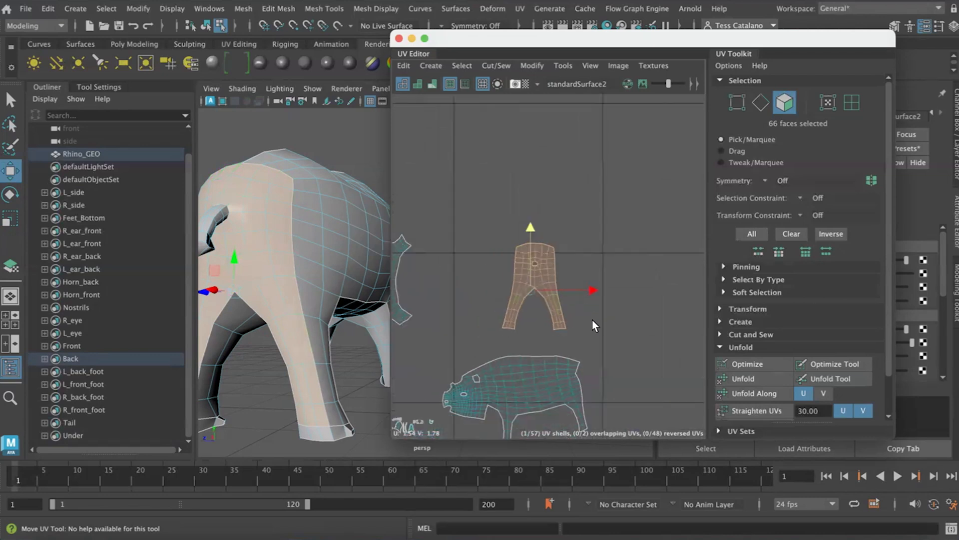
{"action": "scroll", "coordinate": [612, 283], "scroll_direction": "down", "scroll_amount": 3}
{"action": "scroll", "coordinate": [487, 335], "scroll_direction": "down", "scroll_amount": 3}
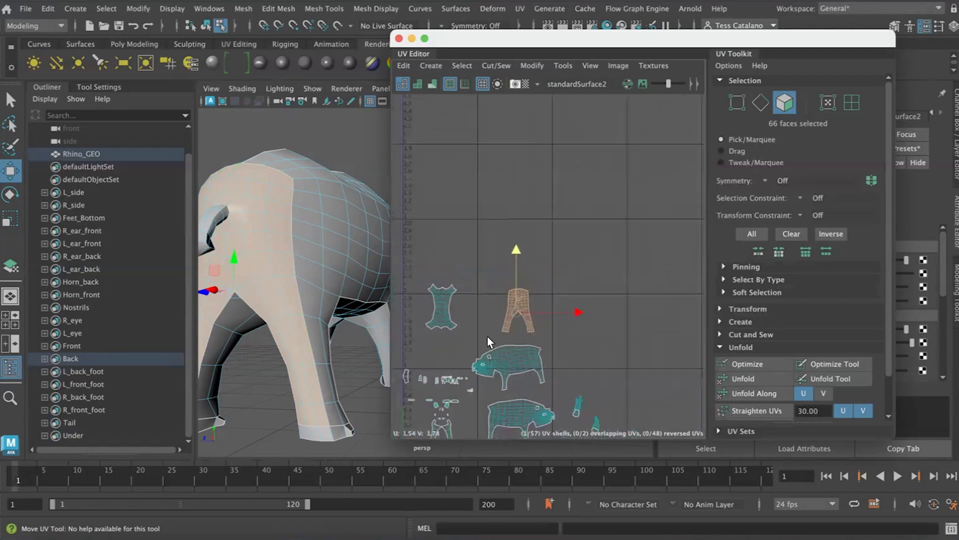
{"action": "middle_click_drag", "start_coordinate": [487, 337], "coordinate": [568, 291], "text": "alt"}
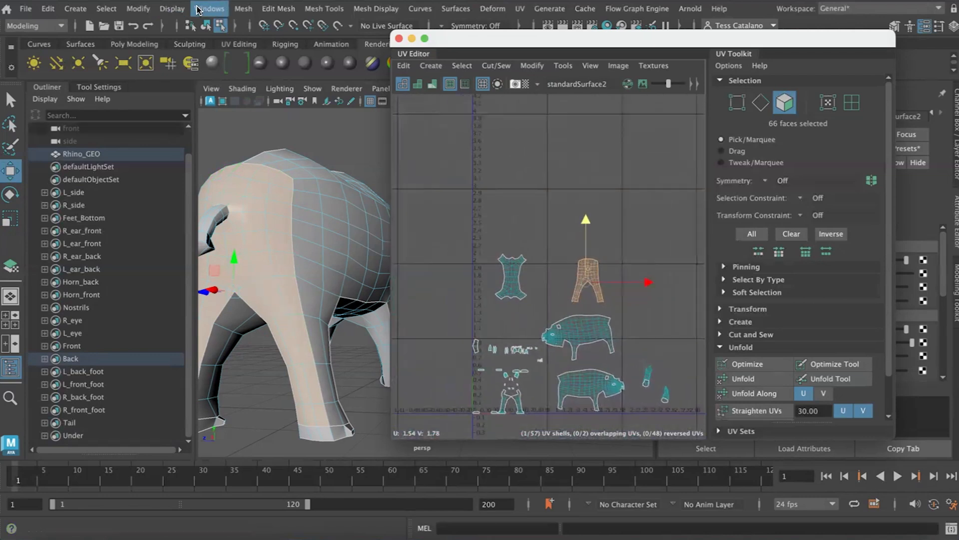
{"action": "left_click", "coordinate": [96, 12]}
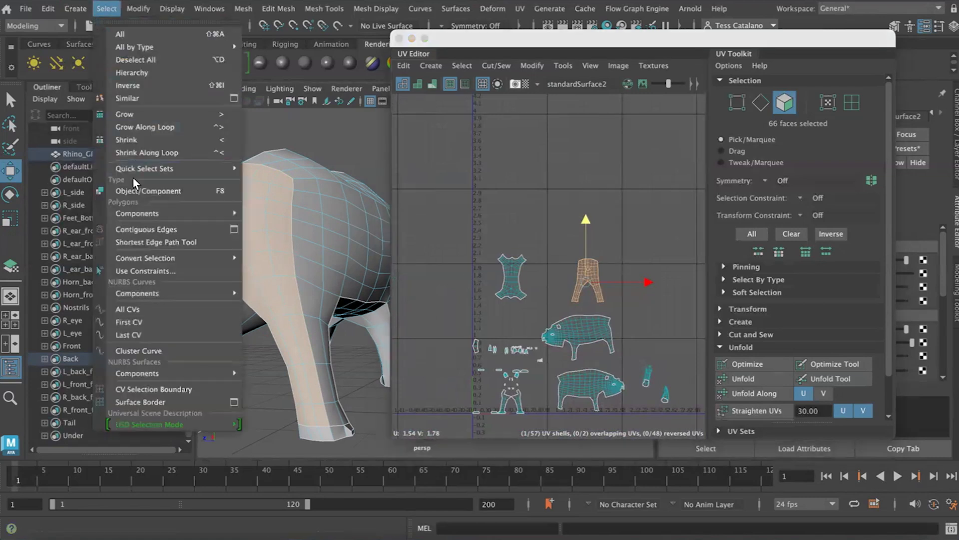
{"action": "mouse_move", "coordinate": [170, 168]}
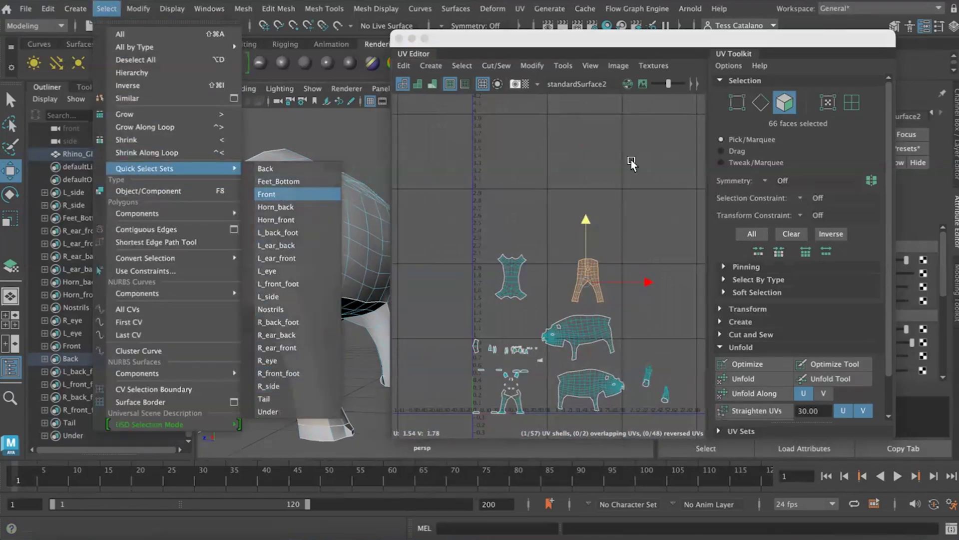
{"action": "left_click", "coordinate": [278, 193]}
{"action": "key", "text": "f"}
{"action": "left_click", "coordinate": [315, 312]}
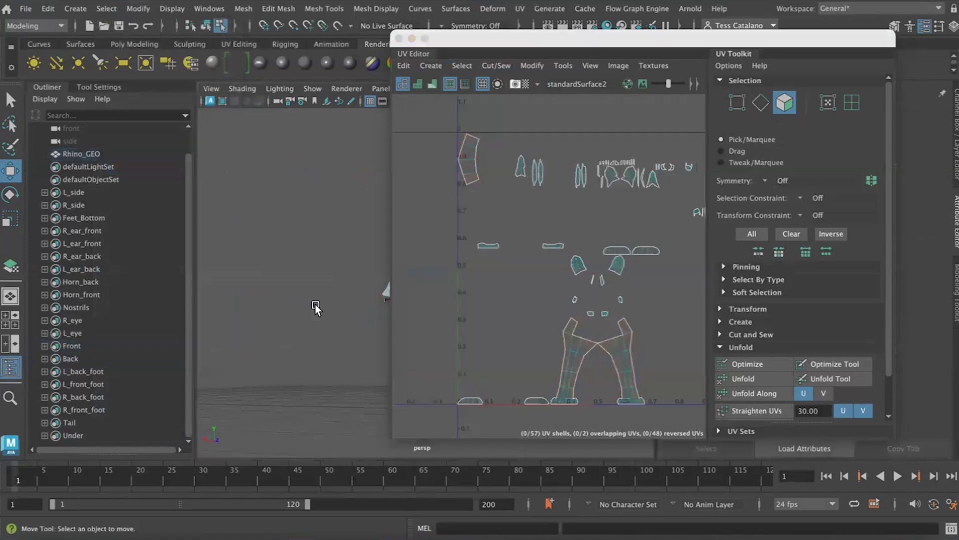
{"action": "key", "text": "f"}
- Select the rhino's chest and front leg faces from the Front quick select set
{"action": "left_click", "coordinate": [106, 8]}
{"action": "mouse_move", "coordinate": [149, 168]}
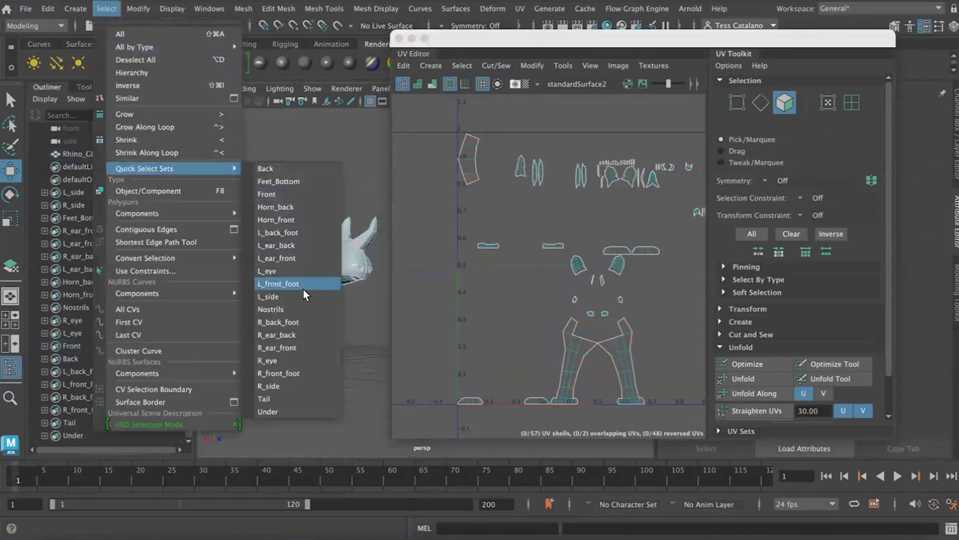
{"action": "left_click", "coordinate": [277, 194]}
{"action": "left_click", "coordinate": [331, 334]}
{"action": "key", "text": "f"}
{"action": "key", "text": "ctrl+z"}
- Project the Front faces' UVs with Best Plane from a face on the rhino's chest
{"action": "middle_click_drag", "start_coordinate": [360, 307], "coordinate": [218, 306], "text": "alt"}
{"action": "key", "text": "f"}
{"action": "scroll", "coordinate": [344, 333], "scroll_direction": "down", "scroll_amount": 6}
{"action": "middle_click_drag", "start_coordinate": [344, 333], "coordinate": [199, 353], "text": "alt"}
{"action": "left_click_drag", "start_coordinate": [372, 345], "coordinate": [315, 356], "text": "alt"}
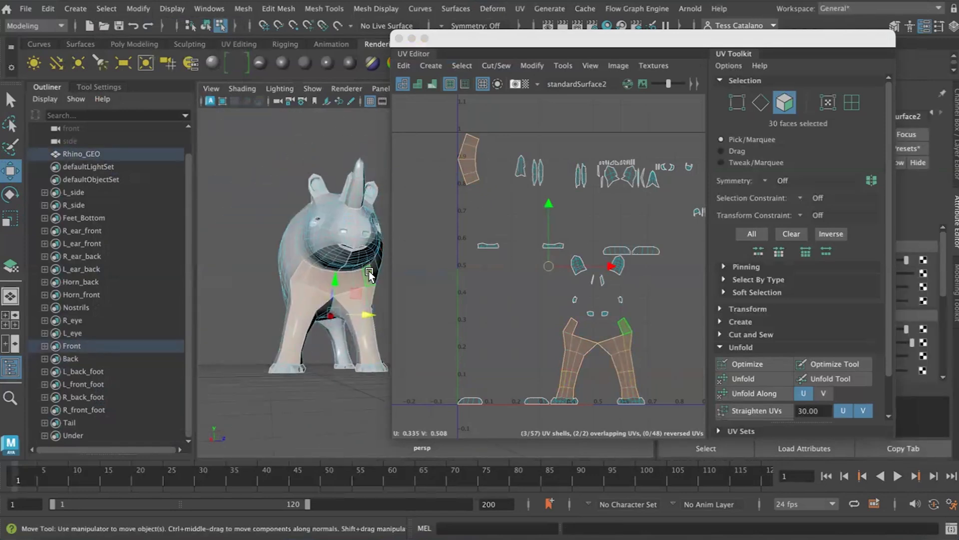
{"action": "left_click", "coordinate": [520, 9]}
{"action": "left_click", "coordinate": [554, 99]}
{"action": "left_click", "coordinate": [321, 283]}
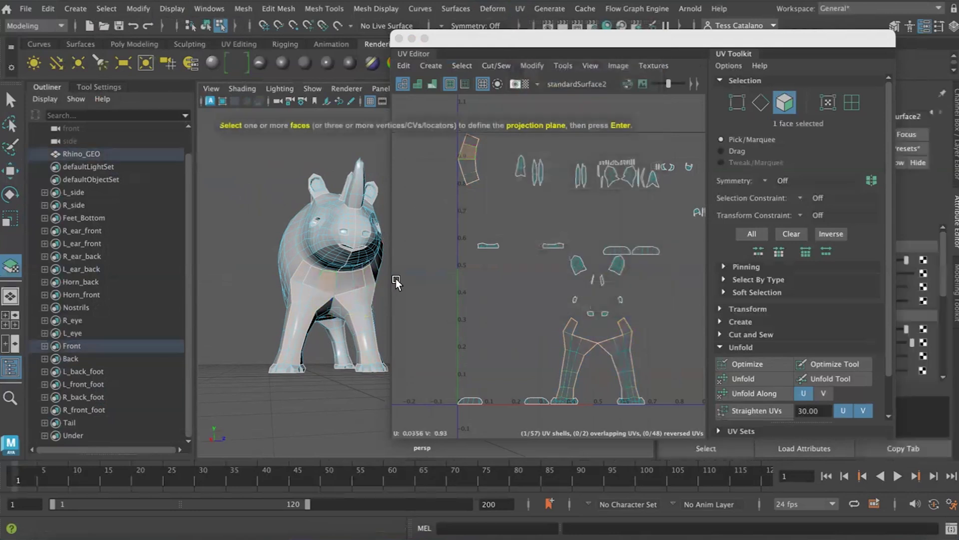
{"action": "key", "text": "Return"}
- Move the front shell clear of the other shells, to about U 2.45, V 1.24, and unfold it
{"action": "scroll", "coordinate": [636, 161], "scroll_direction": "down", "scroll_amount": 2}
{"action": "scroll", "coordinate": [635, 157], "scroll_direction": "down", "scroll_amount": 5}
{"action": "middle_click_drag", "start_coordinate": [635, 158], "coordinate": [507, 210], "text": "alt"}
{"action": "scroll", "coordinate": [600, 314], "scroll_direction": "down", "scroll_amount": 3}
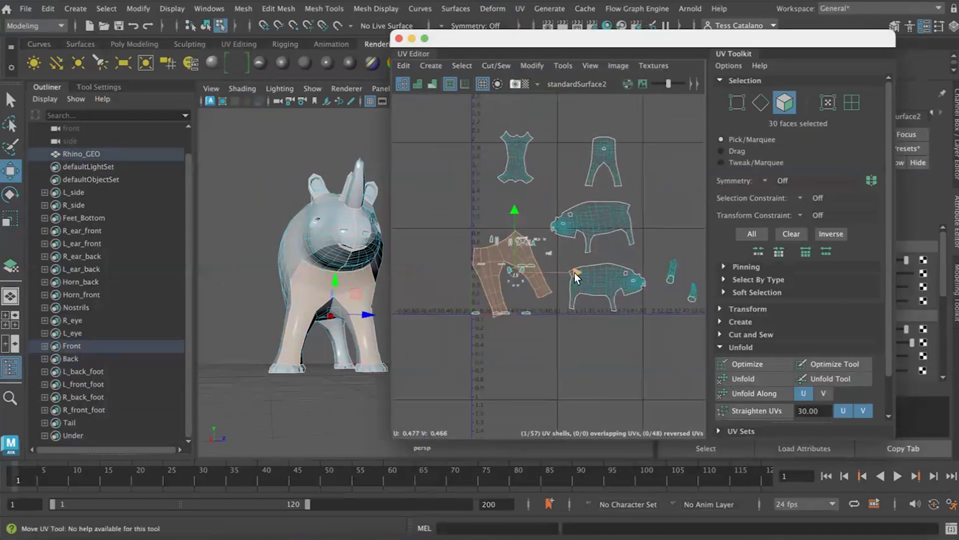
{"action": "left_click_drag", "start_coordinate": [575, 272], "coordinate": [703, 271]}
{"action": "left_click_drag", "start_coordinate": [646, 210], "coordinate": [646, 144]}
{"action": "left_click_drag", "start_coordinate": [700, 205], "coordinate": [738, 206]}
{"action": "middle_click_drag", "start_coordinate": [653, 224], "coordinate": [530, 248], "text": "alt"}
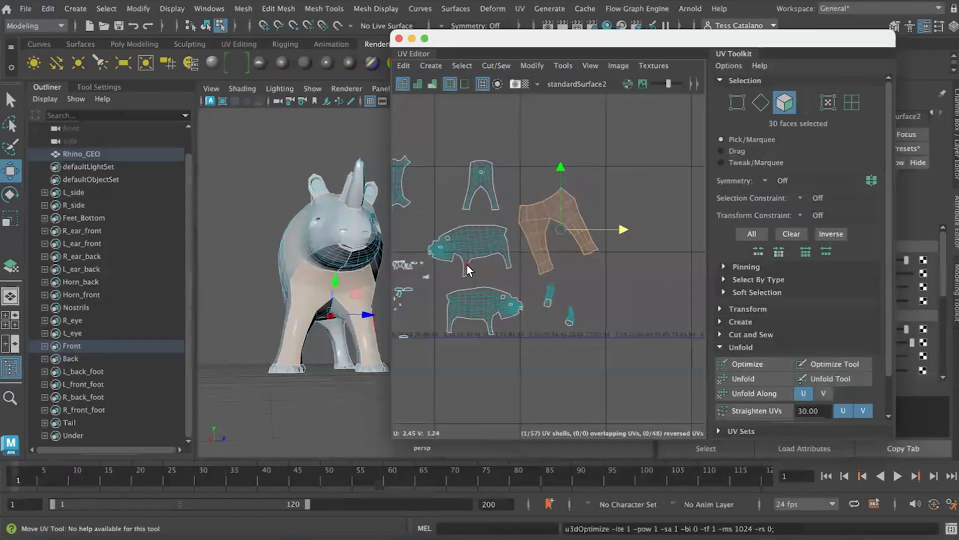
- Optimize the UVs of the right side shell and the left side shell
{"action": "left_click", "coordinate": [488, 245]}
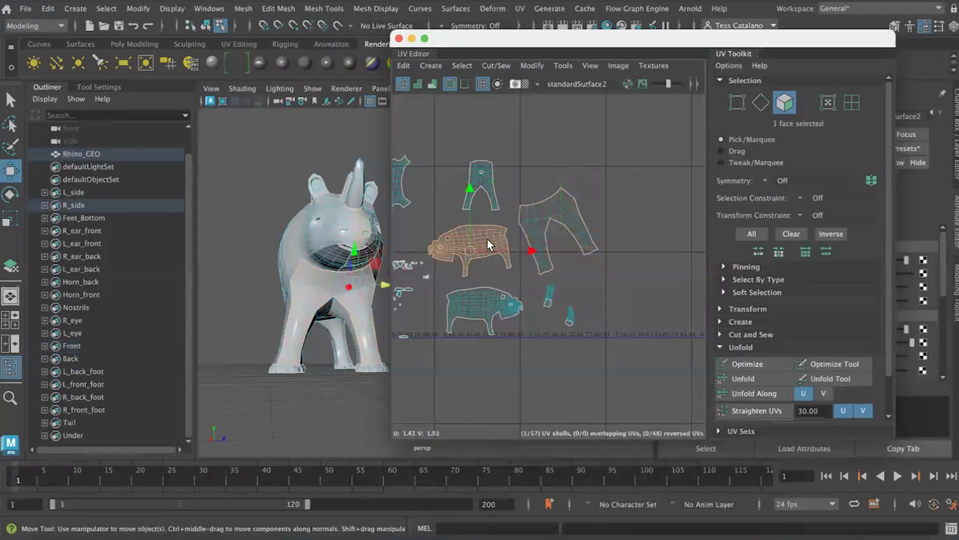
{"action": "left_click", "coordinate": [738, 364]}
{"action": "left_click", "coordinate": [466, 308]}
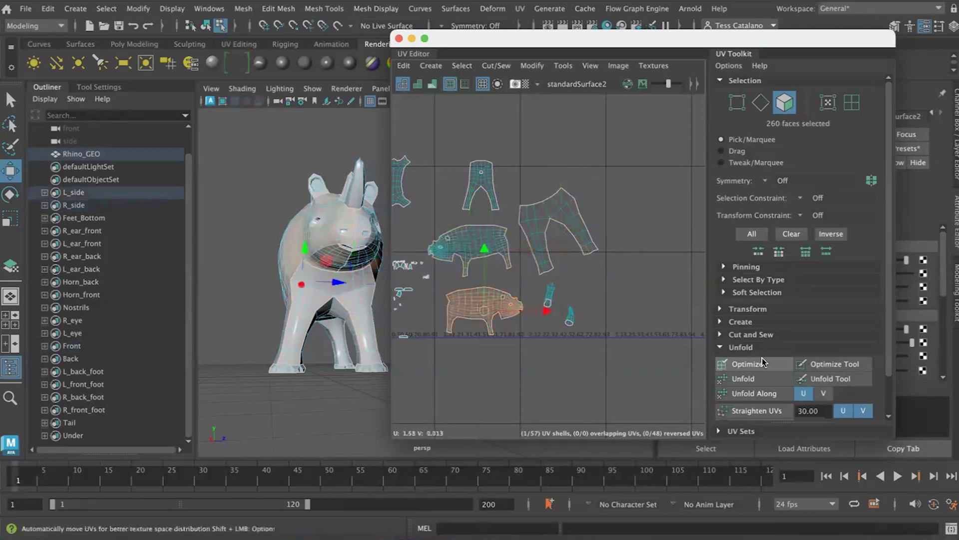
{"action": "left_click", "coordinate": [754, 363]}
- Rotate the front shell until its legs stand upright and scale it down uniformly to about half
{"action": "scroll", "coordinate": [522, 310], "scroll_direction": "up", "scroll_amount": 5}
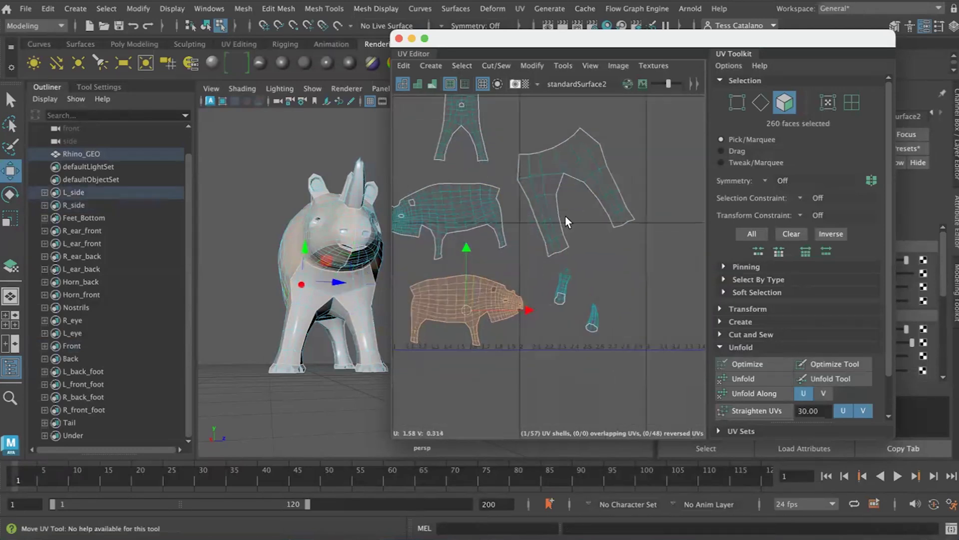
{"action": "left_click", "coordinate": [548, 223]}
{"action": "key", "text": "e"}
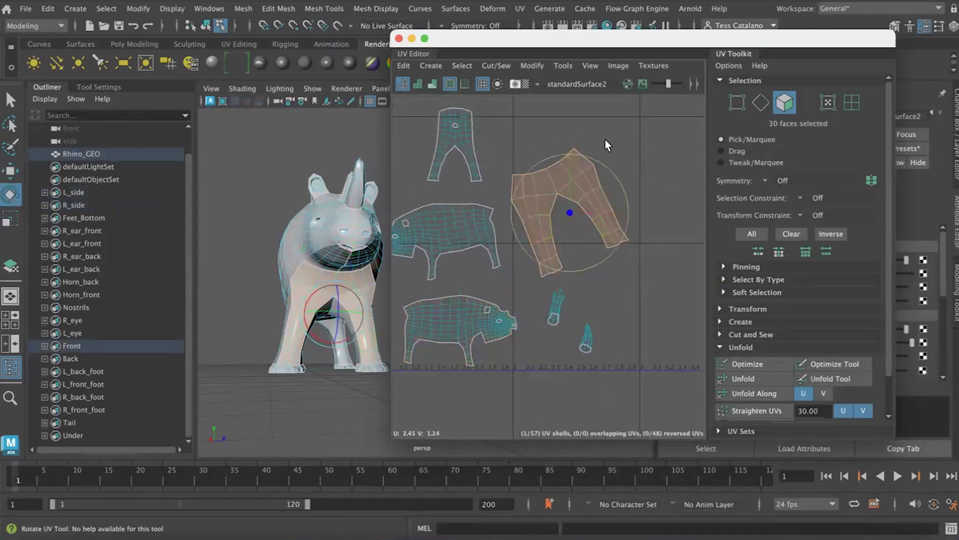
{"action": "left_click_drag", "start_coordinate": [593, 158], "coordinate": [626, 189]}
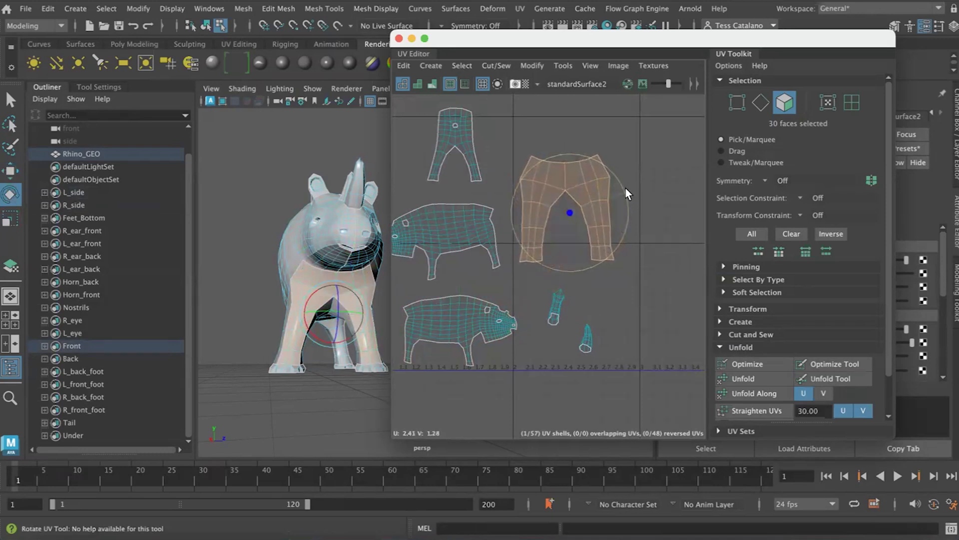
{"action": "left_click", "coordinate": [644, 262]}
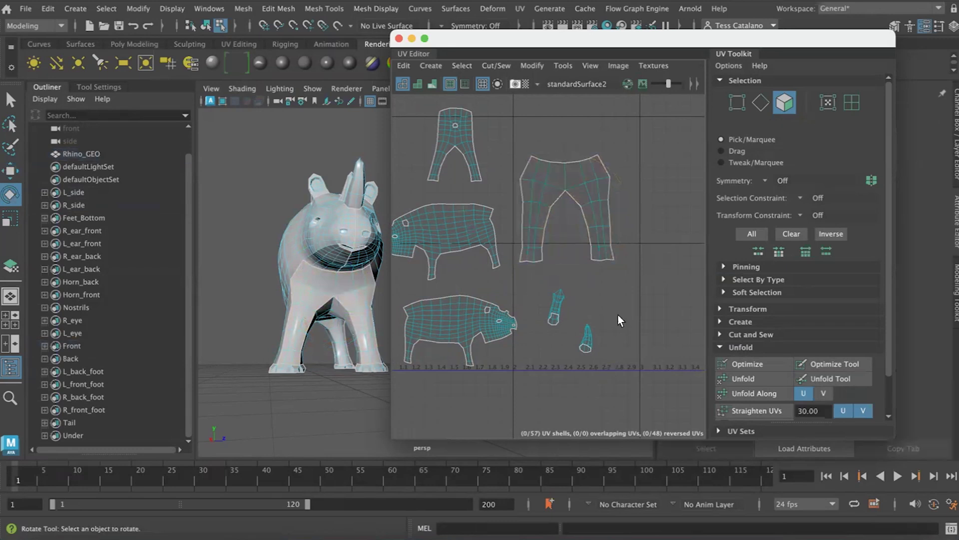
{"action": "double_click", "coordinate": [604, 199]}
{"action": "key", "text": "r"}
{"action": "middle_click_drag", "start_coordinate": [583, 187], "coordinate": [529, 207]}
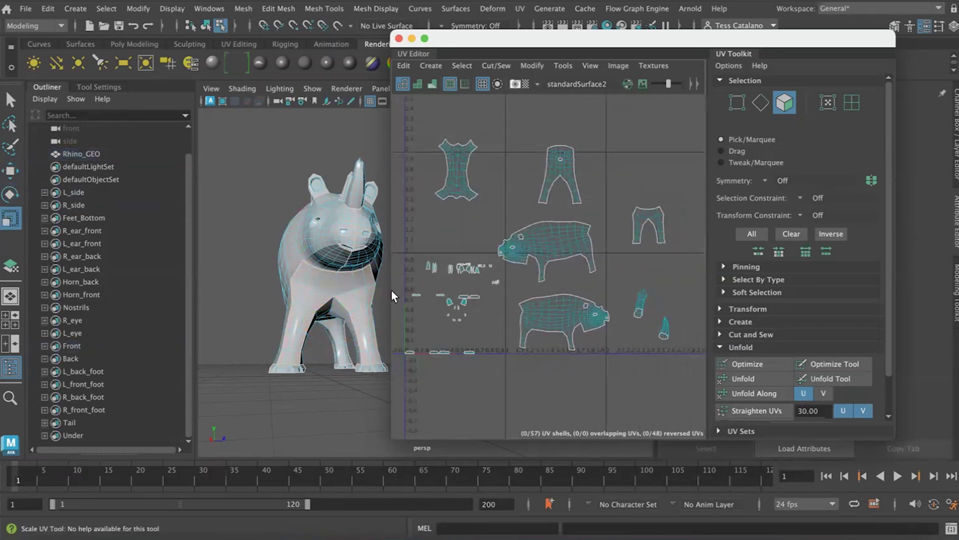
- Select the R_eye set and project its UVs with Best Plane from a face near the right eye
{"action": "left_click", "coordinate": [107, 9]}
{"action": "mouse_move", "coordinate": [150, 168]}
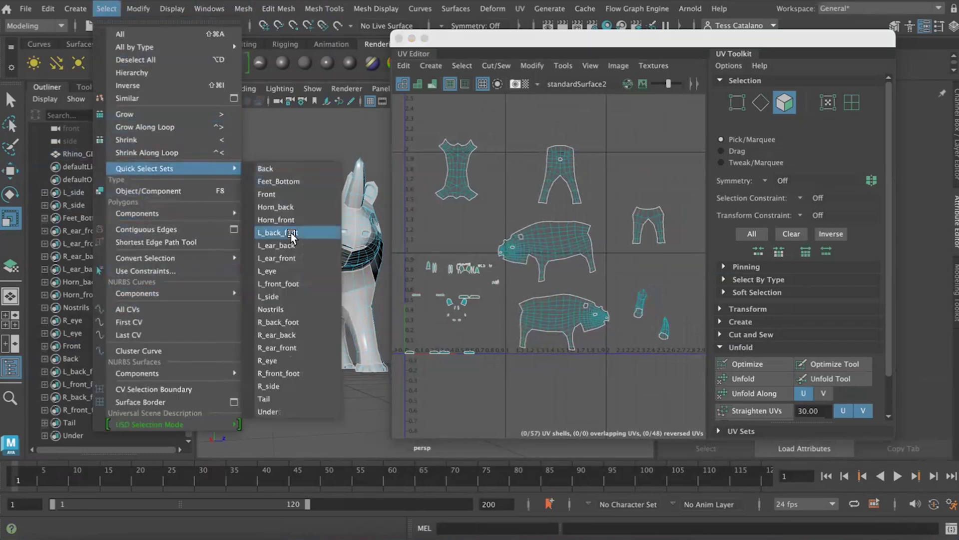
{"action": "left_click", "coordinate": [270, 360]}
{"action": "key", "text": "f"}
{"action": "left_click", "coordinate": [520, 9]}
{"action": "left_click", "coordinate": [533, 98]}
{"action": "left_click", "coordinate": [338, 344]}
{"action": "key", "text": "Return"}
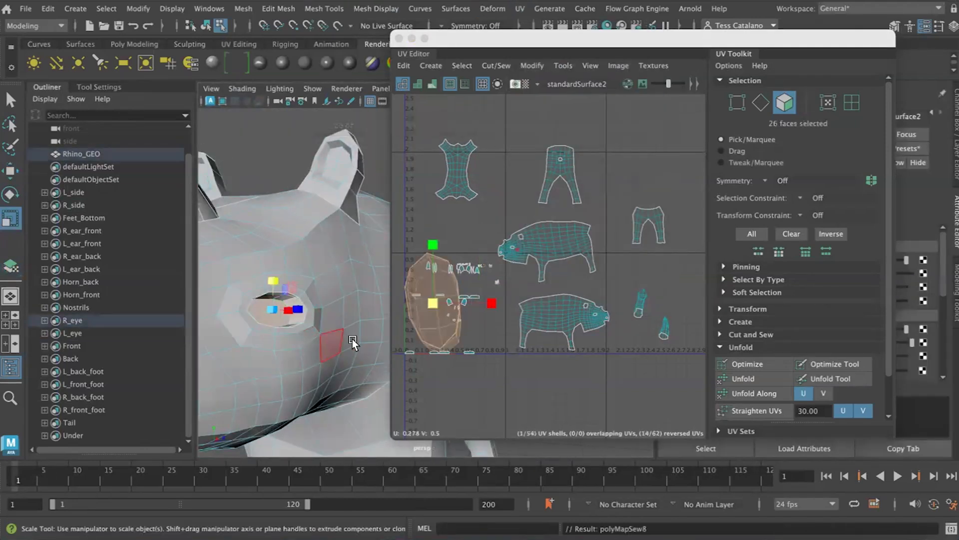
- Move the right eye shell clear of the other shells, to about U 3.37, V 1.52, and unfold it
{"action": "scroll", "coordinate": [444, 319], "scroll_direction": "down", "scroll_amount": 3}
{"action": "key", "text": "w"}
{"action": "left_click_drag", "start_coordinate": [499, 309], "coordinate": [715, 308]}
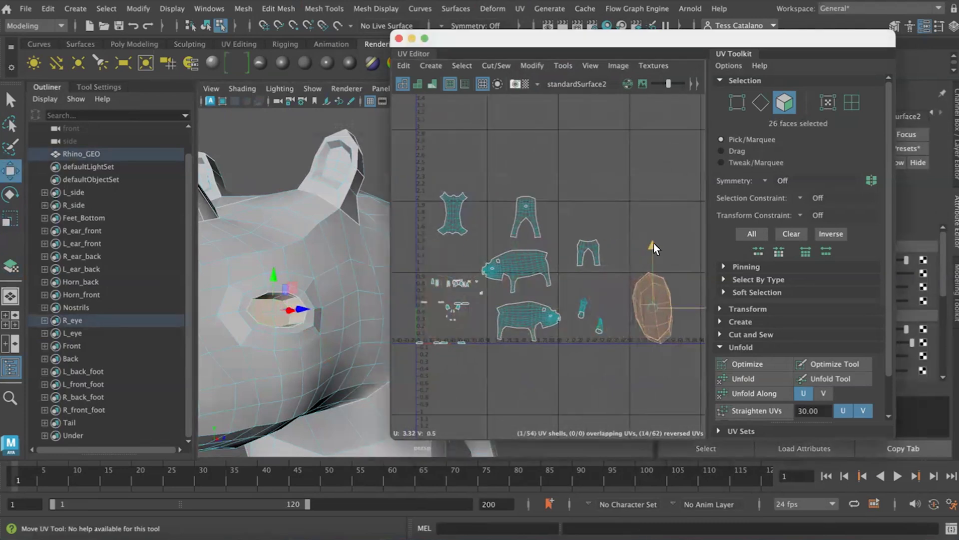
{"action": "left_click_drag", "start_coordinate": [654, 243], "coordinate": [653, 179]}
{"action": "left_click", "coordinate": [753, 379]}
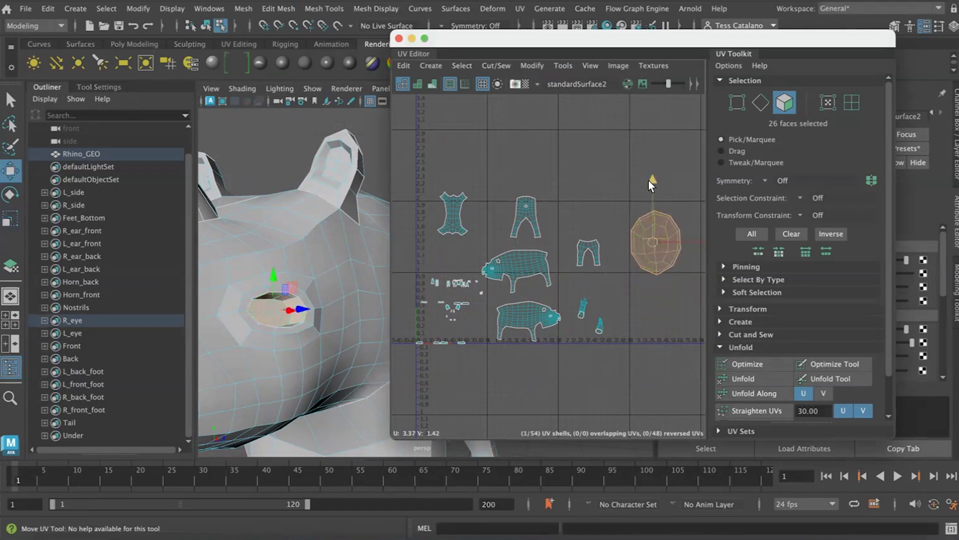
- Select the L_eye set and project its UVs with Best Plane from a face at the left eye
{"action": "left_click_drag", "start_coordinate": [287, 380], "coordinate": [630, 366], "text": "alt"}
{"action": "left_click", "coordinate": [106, 9]}
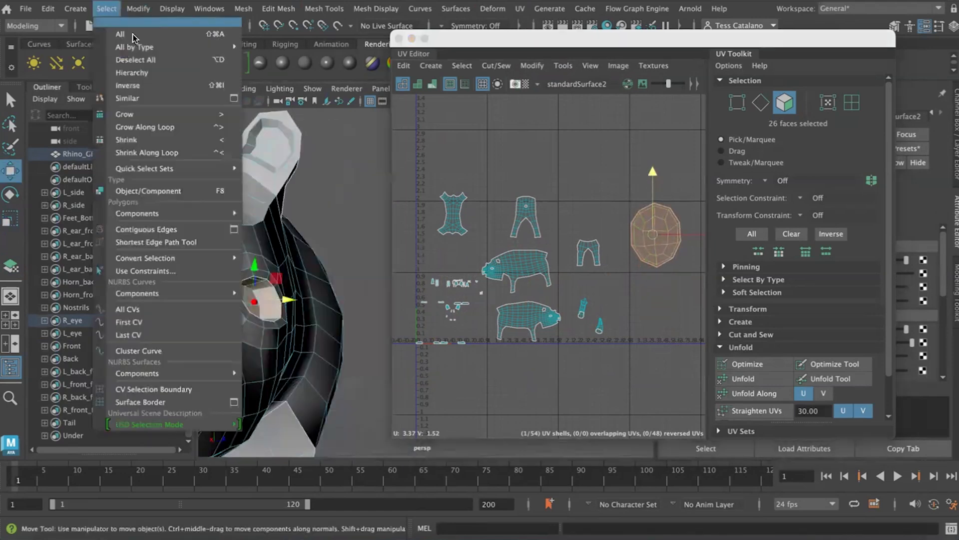
{"action": "mouse_move", "coordinate": [150, 168]}
{"action": "left_click", "coordinate": [281, 271]}
{"action": "key", "text": "f"}
{"action": "scroll", "coordinate": [304, 332], "scroll_direction": "up", "scroll_amount": 5}
{"action": "scroll", "coordinate": [273, 331], "scroll_direction": "down", "scroll_amount": 5}
{"action": "left_click", "coordinate": [519, 8]}
{"action": "left_click", "coordinate": [542, 102]}
{"action": "left_click", "coordinate": [320, 251]}
{"action": "key", "text": "Return"}
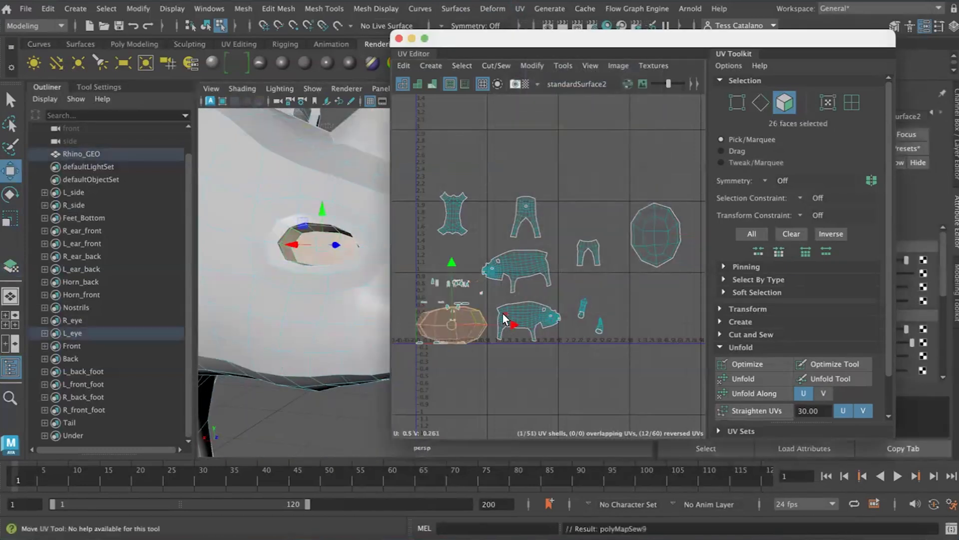
- Move the left eye shell to empty space above the other shells, about U 2.65, V 2.73, and unfold it
{"action": "left_click_drag", "start_coordinate": [452, 253], "coordinate": [453, 88]}
{"action": "left_click_drag", "start_coordinate": [509, 150], "coordinate": [667, 151]}
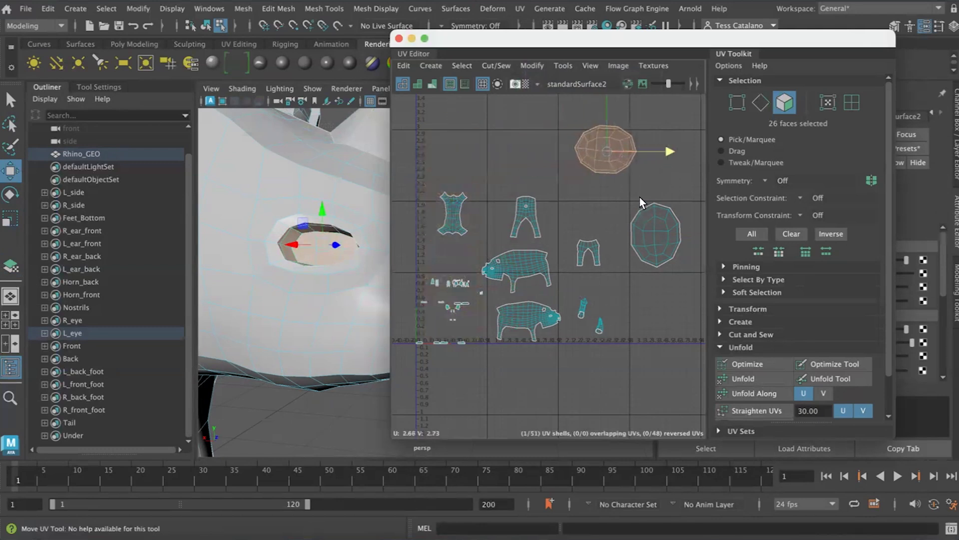
{"action": "left_click", "coordinate": [107, 9]}
{"action": "mouse_move", "coordinate": [220, 168]}
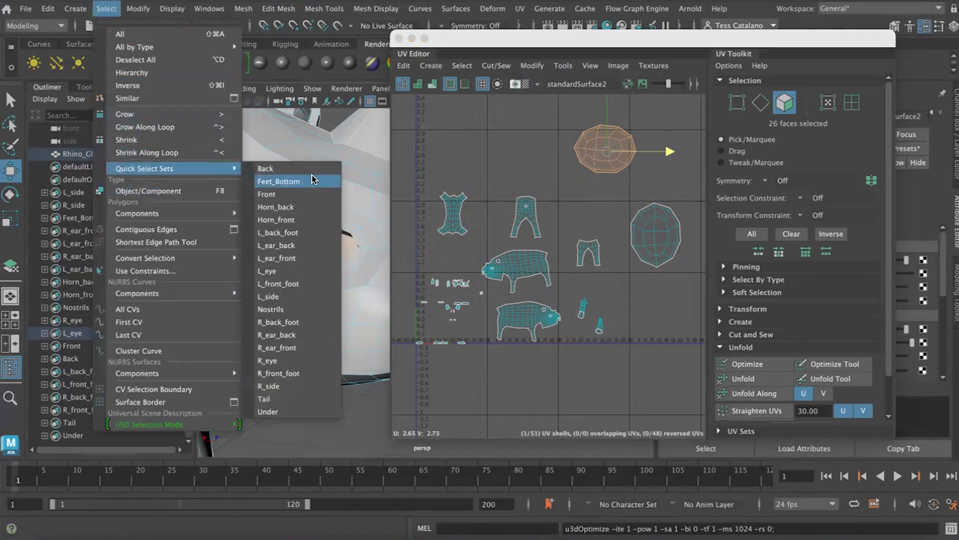
{"action": "left_click", "coordinate": [302, 222]}
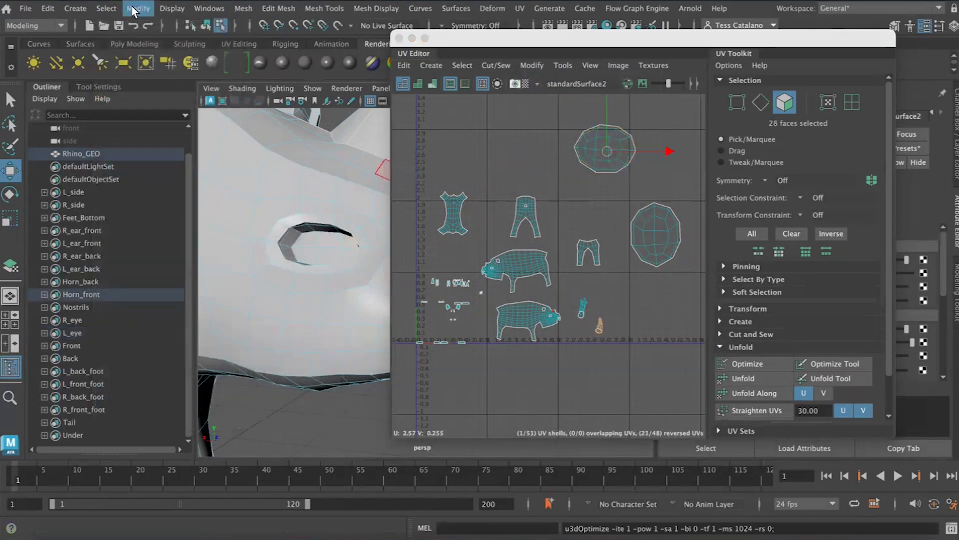
{"action": "left_click", "coordinate": [134, 11]}
{"action": "left_click", "coordinate": [147, 9]}
{"action": "scroll", "coordinate": [590, 361], "scroll_direction": "up", "scroll_amount": 5}
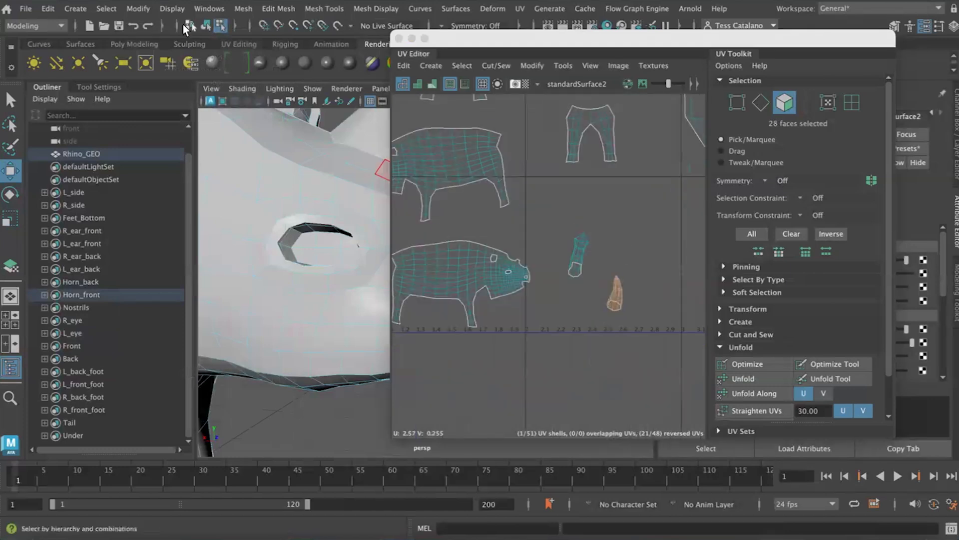
- Select the Horn_back set and project its UVs with Best Plane from a face on the rear horn
{"action": "left_click", "coordinate": [138, 8]}
{"action": "mouse_move", "coordinate": [148, 166]}
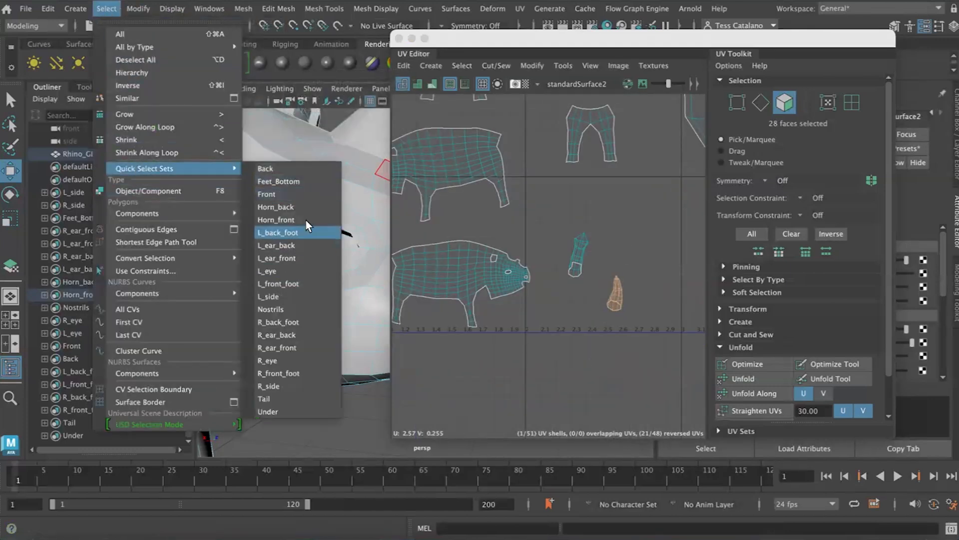
{"action": "left_click", "coordinate": [276, 207]}
{"action": "scroll", "coordinate": [435, 213], "scroll_direction": "down", "scroll_amount": 5}
{"action": "scroll", "coordinate": [435, 212], "scroll_direction": "up", "scroll_amount": 5}
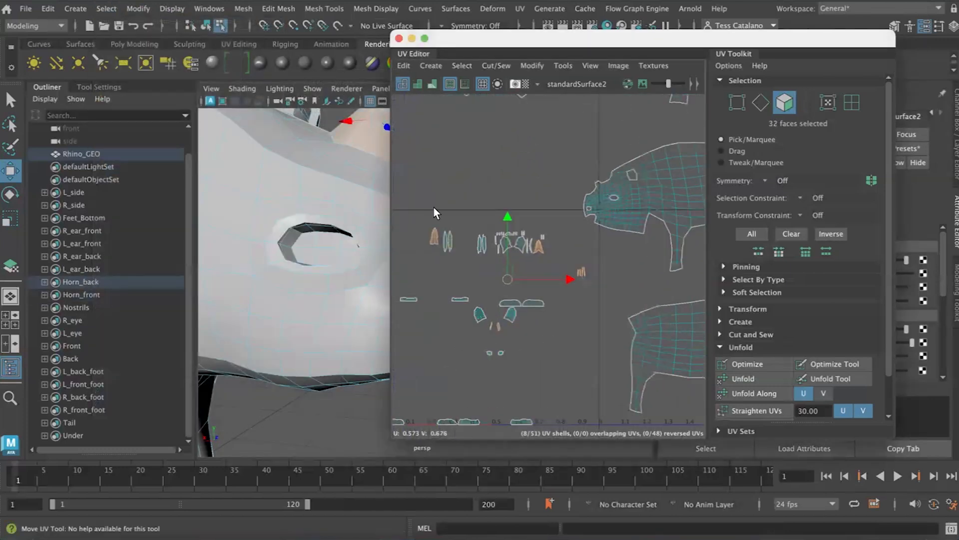
{"action": "left_click", "coordinate": [520, 8]}
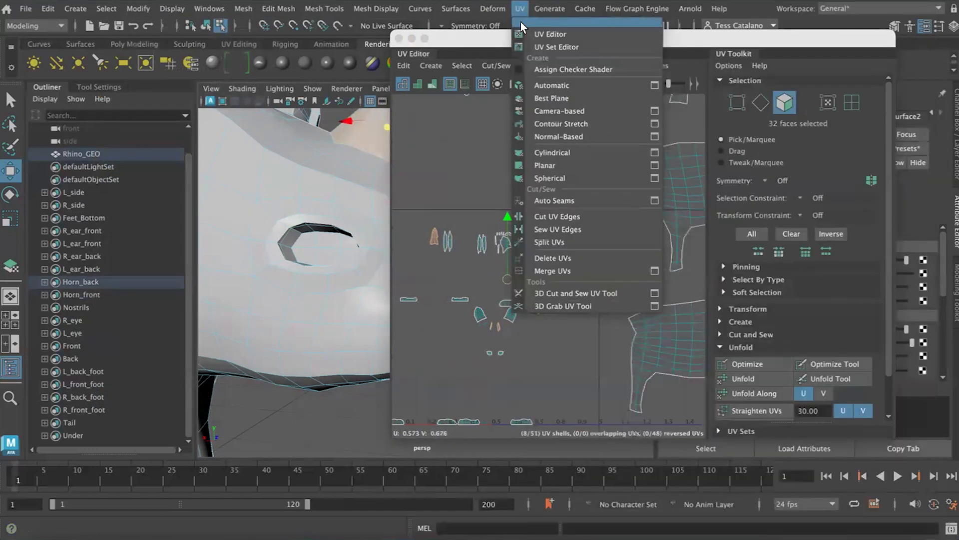
{"action": "left_click", "coordinate": [555, 98]}
{"action": "scroll", "coordinate": [351, 221], "scroll_direction": "down", "scroll_amount": 5}
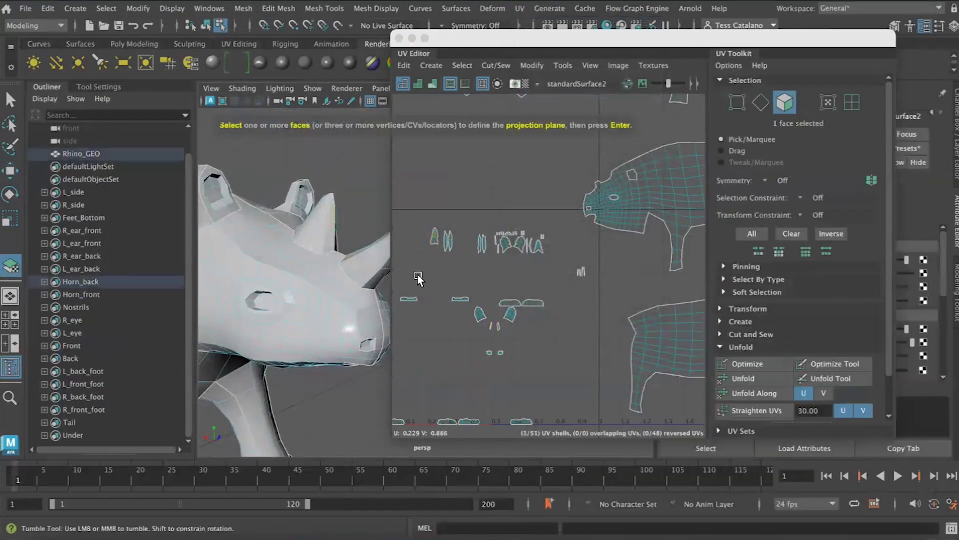
{"action": "key", "text": "Return"}
- Move the rear horn shell out past the front horn shell, to about U 3.35, V 0.36
{"action": "scroll", "coordinate": [625, 335], "scroll_direction": "down", "scroll_amount": 1}
{"action": "middle_click_drag", "start_coordinate": [624, 335], "coordinate": [508, 289], "text": "alt"}
{"action": "left_click_drag", "start_coordinate": [489, 295], "coordinate": [662, 294]}
{"action": "middle_click_drag", "start_coordinate": [640, 297], "coordinate": [515, 279], "text": "alt"}
{"action": "left_click_drag", "start_coordinate": [540, 276], "coordinate": [699, 280]}
- Rotate the rear horn shell upright and scale it down next to the front horn shell, at about U 2.83, V 0.24
{"action": "key", "text": "e"}
{"action": "left_click_drag", "start_coordinate": [680, 230], "coordinate": [541, 190]}
{"action": "key", "text": "r"}
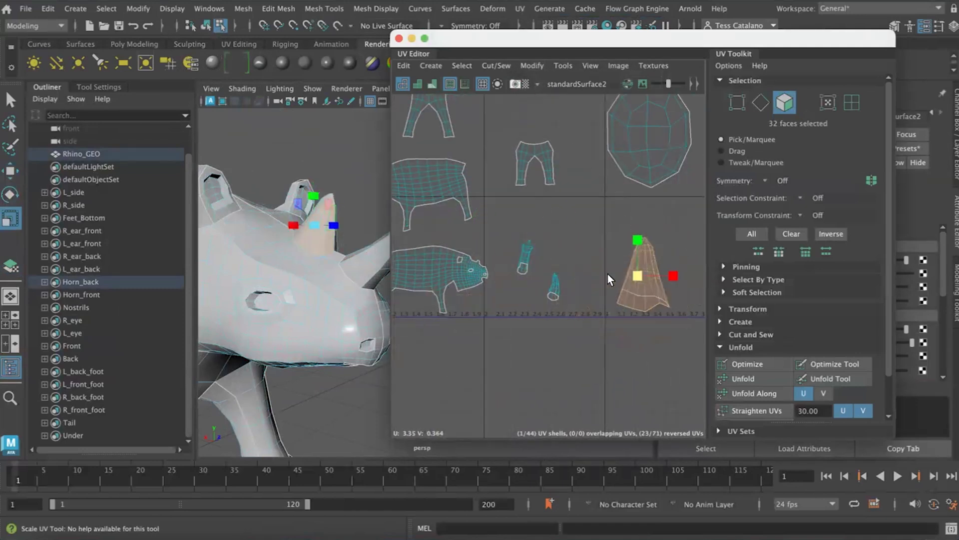
{"action": "left_click_drag", "start_coordinate": [660, 275], "coordinate": [581, 263]}
{"action": "middle_click_drag", "start_coordinate": [445, 320], "coordinate": [569, 351], "text": "alt"}
{"action": "scroll", "coordinate": [568, 351], "scroll_direction": "up", "scroll_amount": 1}
{"action": "middle_click_drag", "start_coordinate": [504, 299], "coordinate": [584, 329], "text": "alt"}
{"action": "scroll", "coordinate": [559, 324], "scroll_direction": "up", "scroll_amount": 1}
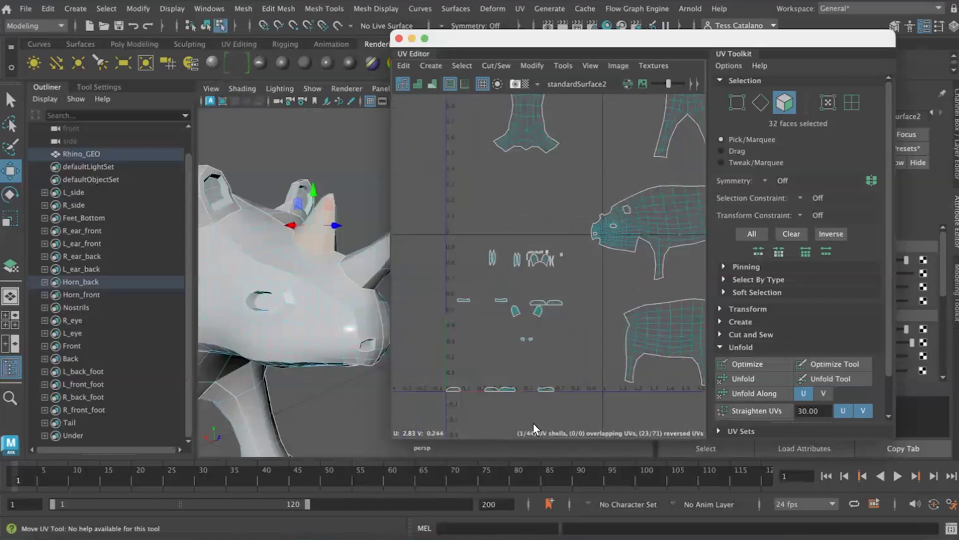
{"action": "scroll", "coordinate": [533, 423], "scroll_direction": "up", "scroll_amount": 2}
{"action": "scroll", "coordinate": [517, 329], "scroll_direction": "up", "scroll_amount": 3}
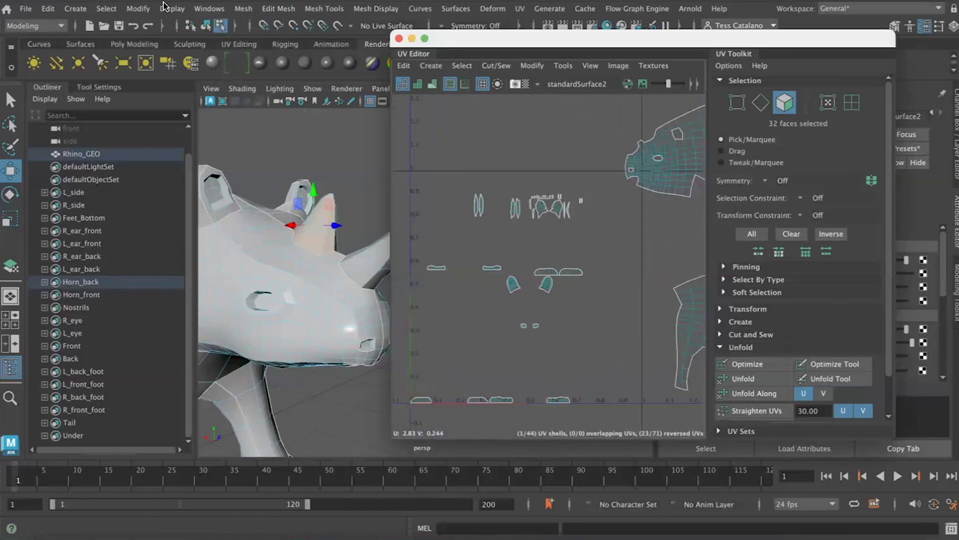
{"action": "left_click", "coordinate": [107, 8]}
{"action": "mouse_move", "coordinate": [210, 168]}
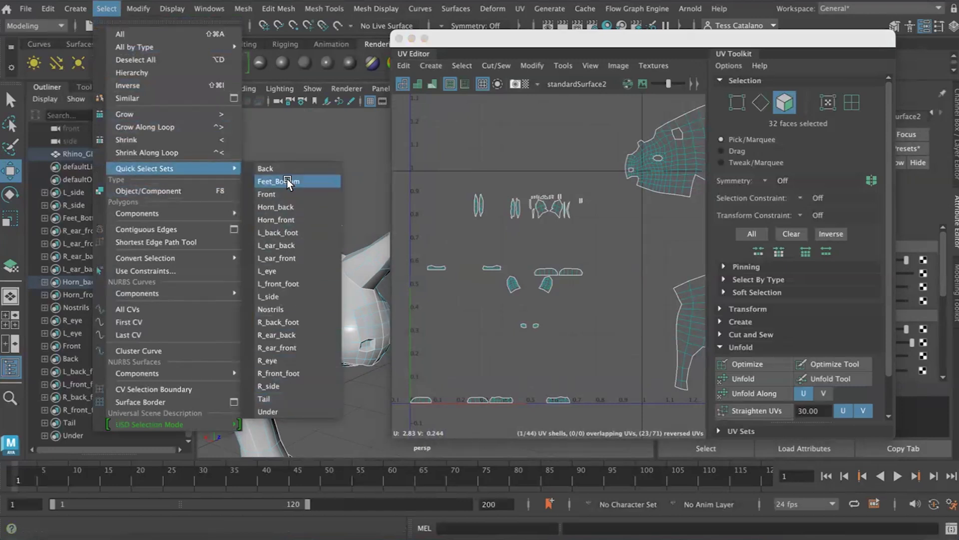
{"action": "left_click", "coordinate": [298, 335]}
{"action": "left_click_drag", "start_coordinate": [254, 220], "coordinate": [298, 231], "text": "alt"}
{"action": "key", "text": "ctrl+z"}
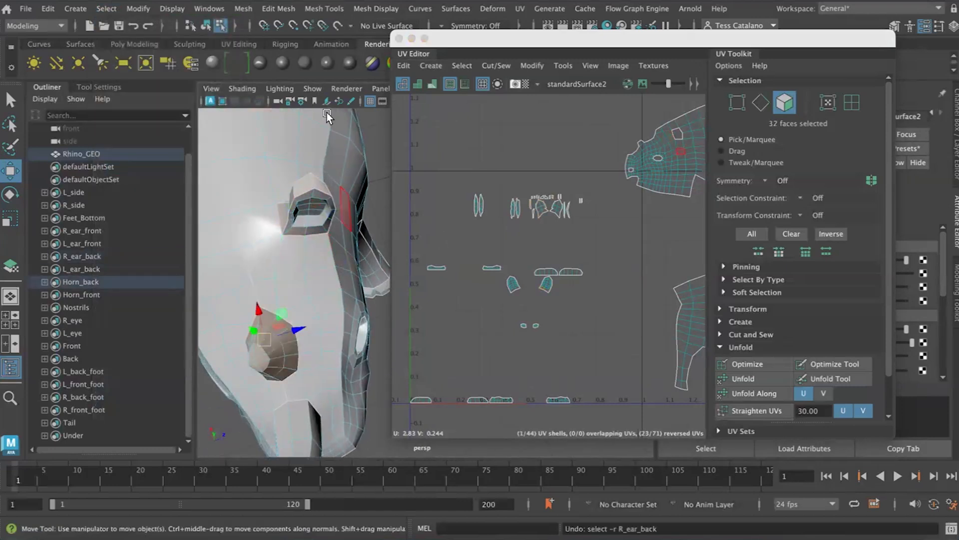
- Select the R_ear_back set and project its UVs with Best Plane from a face on the back of the ear
{"action": "left_click", "coordinate": [112, 11]}
{"action": "mouse_move", "coordinate": [199, 168]}
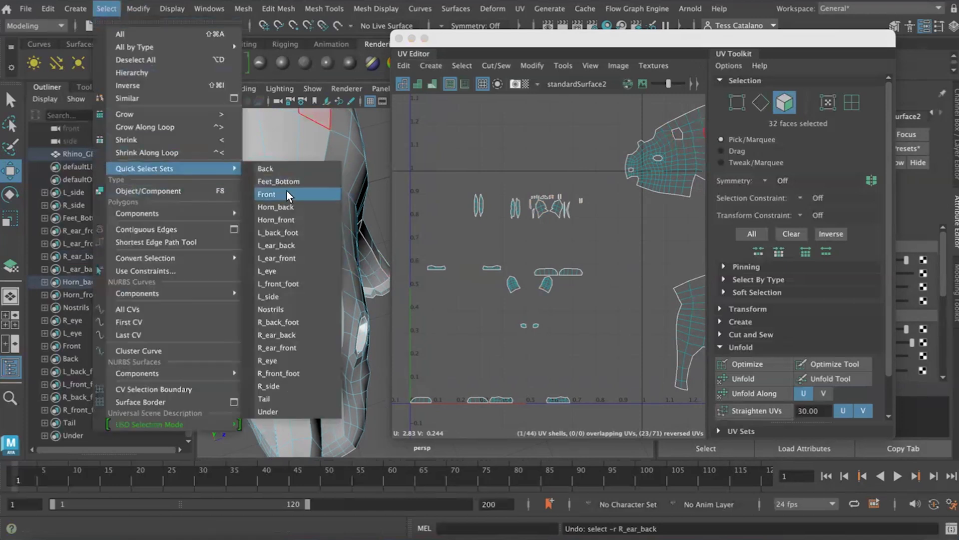
{"action": "left_click", "coordinate": [297, 334]}
{"action": "left_click_drag", "start_coordinate": [296, 289], "coordinate": [327, 300], "text": "alt"}
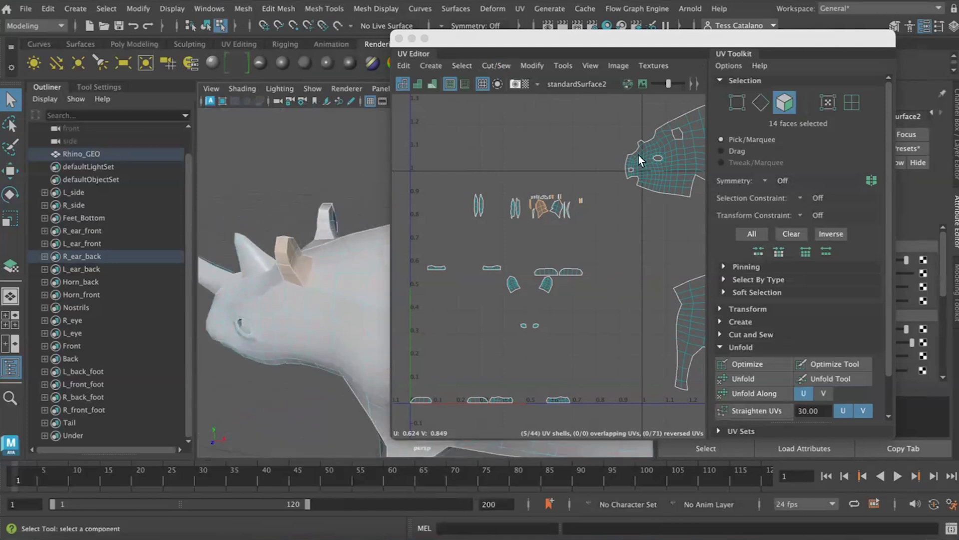
{"action": "left_click", "coordinate": [520, 9]}
{"action": "left_click", "coordinate": [589, 150]}
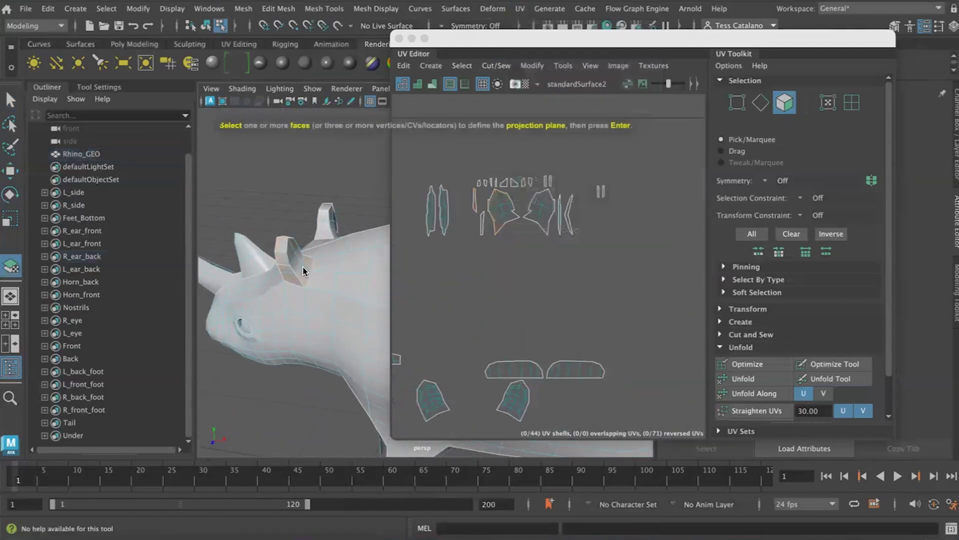
{"action": "middle_click_drag", "start_coordinate": [304, 283], "coordinate": [311, 282], "text": "alt"}
{"action": "key", "text": "Return"}
- Move the right ear's back shell out to empty space on the negative U side, about U -1, V 0.5
{"action": "scroll", "coordinate": [608, 231], "scroll_direction": "down", "scroll_amount": 4}
{"action": "scroll", "coordinate": [617, 332], "scroll_direction": "down", "scroll_amount": 7}
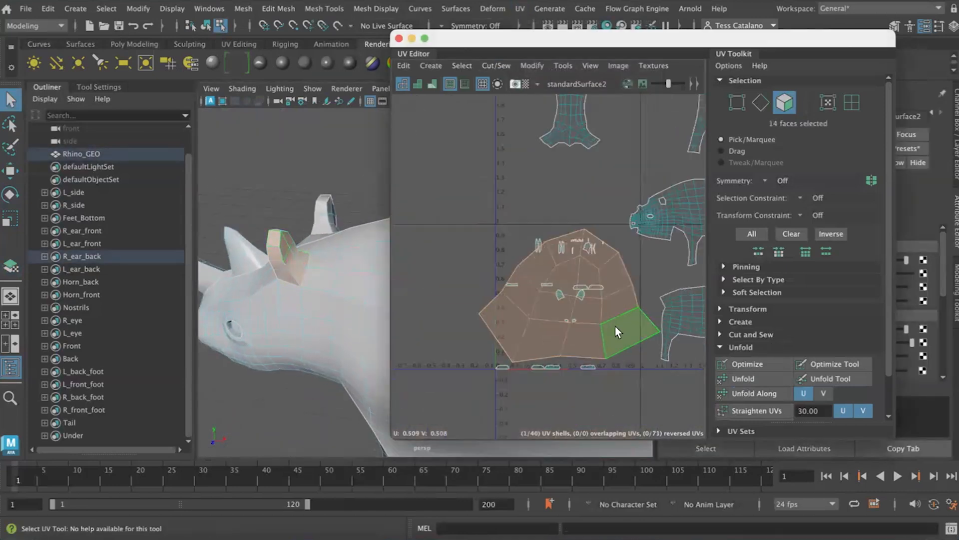
{"action": "key", "text": "w"}
{"action": "left_click_drag", "start_coordinate": [654, 308], "coordinate": [555, 309]}
- Select the L_ear_back set and project its UVs with Best Plane from a face on the back of the left ear
{"action": "left_click_drag", "start_coordinate": [298, 284], "coordinate": [298, 378], "text": "alt"}
{"action": "left_click", "coordinate": [106, 8]}
{"action": "mouse_move", "coordinate": [150, 168]}
{"action": "left_click", "coordinate": [302, 244]}
{"action": "scroll", "coordinate": [299, 378], "scroll_direction": "down", "scroll_amount": 5}
{"action": "left_click_drag", "start_coordinate": [446, 41], "coordinate": [613, 32]}
{"action": "key", "text": "4"}
{"action": "mouse_move", "coordinate": [475, 256]}
{"action": "left_mouse_down", "text": "alt"}
{"action": "mouse_move", "coordinate": [331, 307]}
{"action": "mouse_move", "coordinate": [407, 284]}
{"action": "mouse_move", "coordinate": [345, 280]}
{"action": "left_mouse_up", "text": "alt"}
{"action": "left_click_drag", "start_coordinate": [613, 32], "coordinate": [487, 68]}
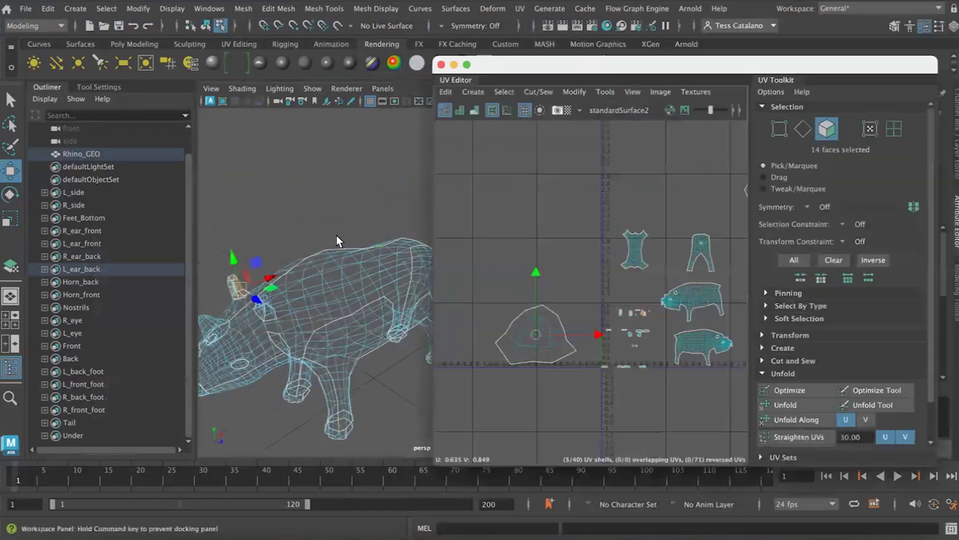
{"action": "key", "text": "5"}
{"action": "left_click_drag", "start_coordinate": [319, 281], "coordinate": [305, 250], "text": "alt"}
{"action": "scroll", "coordinate": [283, 252], "scroll_direction": "up", "scroll_amount": 5}
{"action": "left_click", "coordinate": [520, 9]}
{"action": "left_click", "coordinate": [542, 75]}
{"action": "left_click", "coordinate": [283, 283]}
{"action": "key", "text": "Return"}
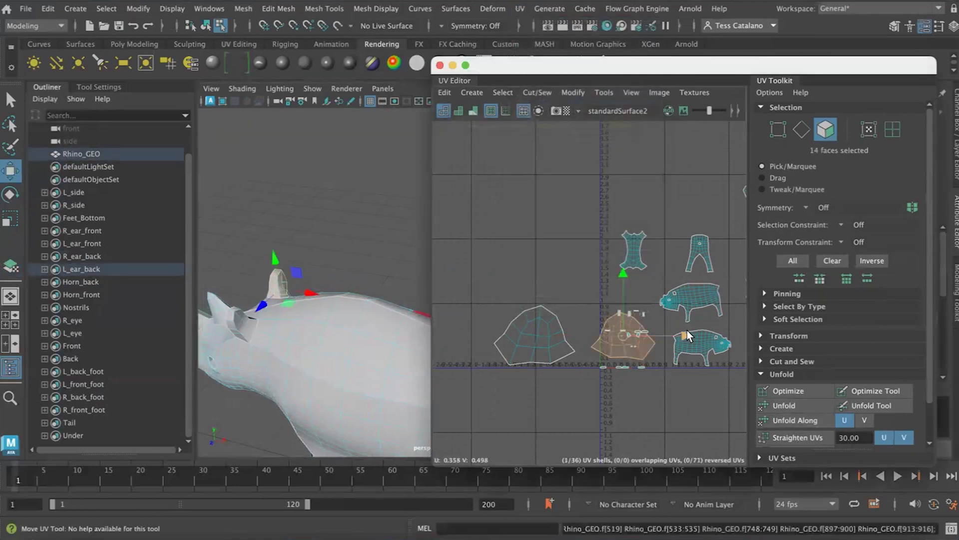
- Move the left ear's back shell above the right ear's back shell, to about U -1.01, V 1.59
{"action": "left_click_drag", "start_coordinate": [687, 334], "coordinate": [599, 335]}
{"action": "left_click_drag", "start_coordinate": [274, 372], "coordinate": [368, 317], "text": "alt"}
{"action": "scroll", "coordinate": [643, 344], "scroll_direction": "up", "scroll_amount": 3}
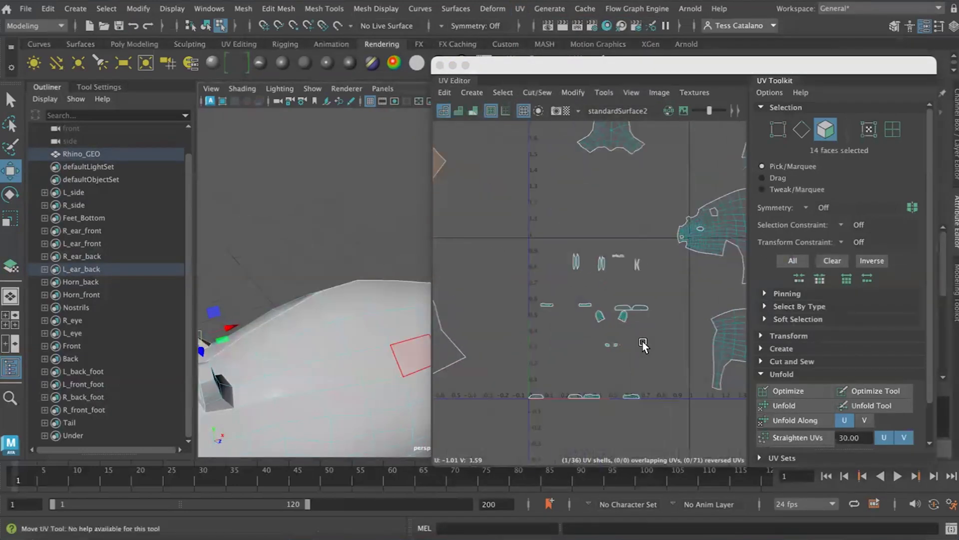
- Select the L_ear_front set and project the left ear's front faces with Best Plane
{"action": "left_click", "coordinate": [140, 9]}
{"action": "mouse_move", "coordinate": [110, 9]}
{"action": "mouse_move", "coordinate": [142, 171]}
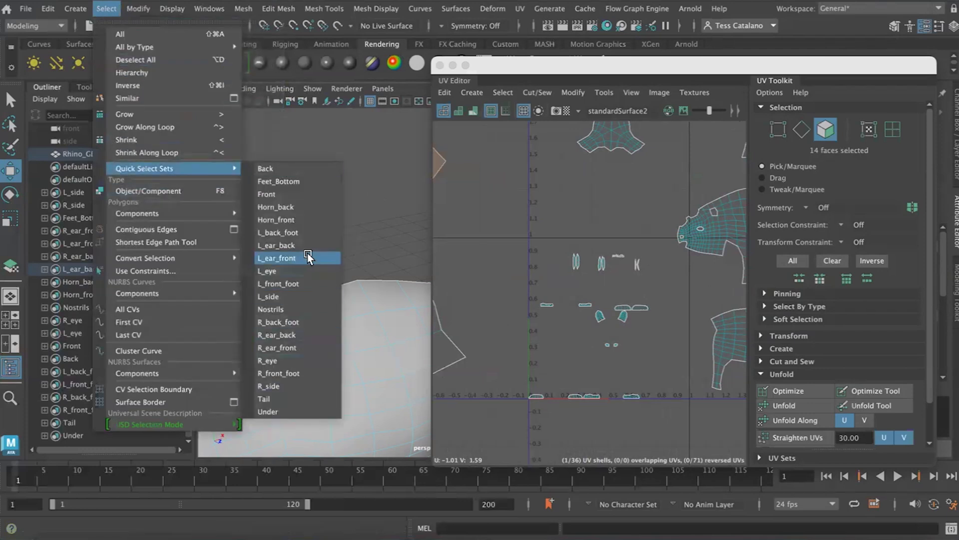
{"action": "left_click", "coordinate": [308, 256]}
{"action": "left_click_drag", "start_coordinate": [249, 336], "coordinate": [317, 361], "text": "alt"}
{"action": "key", "text": "f"}
{"action": "left_click", "coordinate": [519, 8]}
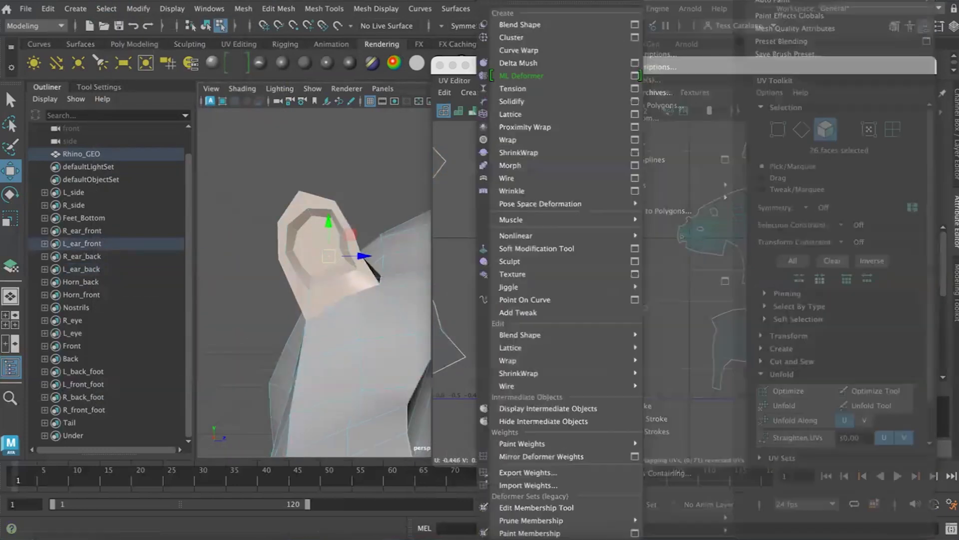
{"action": "left_click", "coordinate": [551, 85]}
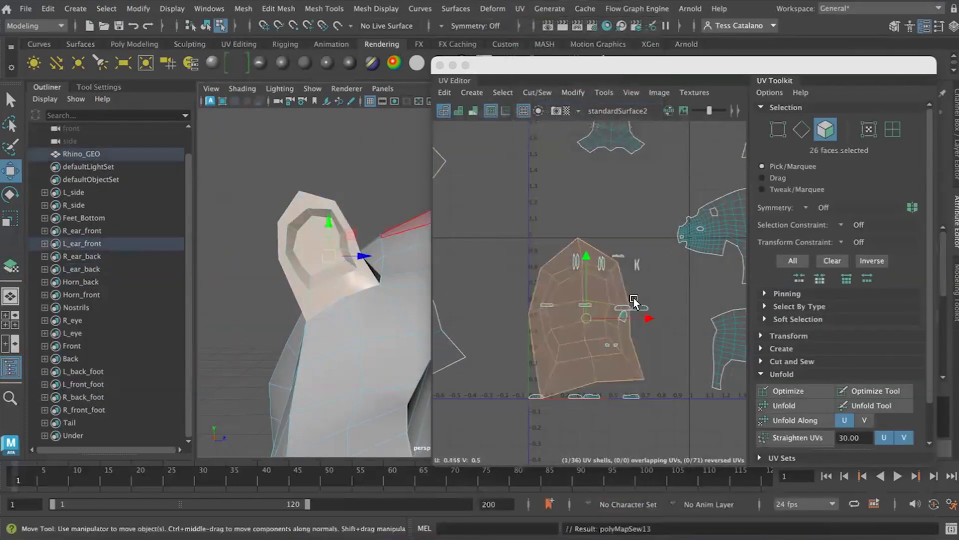
- Move the left ear's front shell beside its back shell, to about U -2.1, V 1.6, and deselect it
{"action": "left_click_drag", "start_coordinate": [674, 330], "coordinate": [480, 331]}
{"action": "middle_click_drag", "start_coordinate": [473, 319], "coordinate": [662, 355], "text": "alt"}
{"action": "left_click_drag", "start_coordinate": [670, 365], "coordinate": [597, 364]}
{"action": "left_click_drag", "start_coordinate": [535, 303], "coordinate": [535, 168]}
{"action": "left_click", "coordinate": [561, 354]}
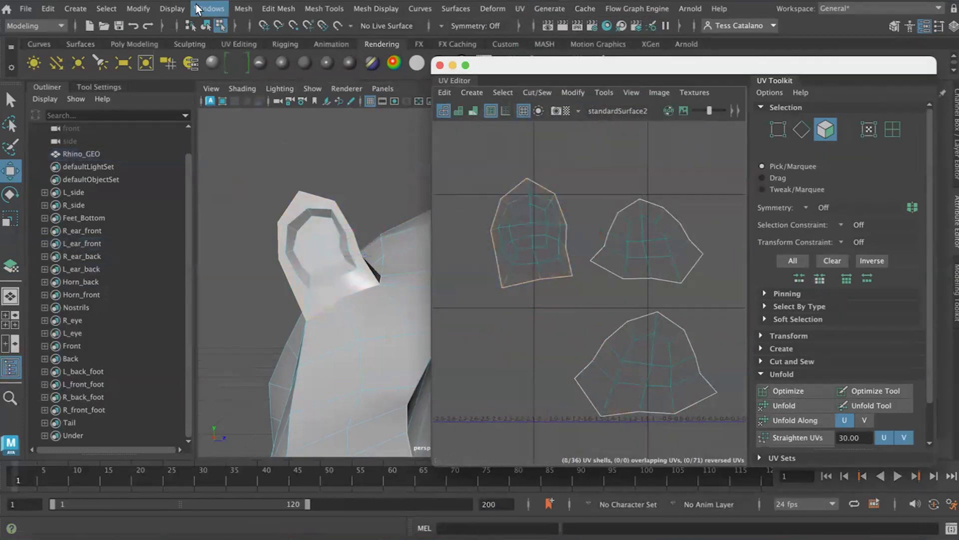
- Select the R_ear_front set and project its UVs with Best Plane from a face inside the right ear
{"action": "left_click", "coordinate": [106, 8]}
{"action": "mouse_move", "coordinate": [150, 169]}
{"action": "left_click", "coordinate": [306, 346]}
{"action": "key", "text": "f"}
{"action": "mouse_move", "coordinate": [317, 293]}
{"action": "left_mouse_down", "text": "alt"}
{"action": "mouse_move", "coordinate": [377, 343]}
{"action": "mouse_move", "coordinate": [272, 308]}
{"action": "mouse_move", "coordinate": [299, 305]}
{"action": "left_mouse_up", "text": "alt"}
{"action": "scroll", "coordinate": [377, 343], "scroll_direction": "down", "scroll_amount": 5}
{"action": "key", "text": "r"}
{"action": "key", "text": "w"}
{"action": "key", "text": "4"}
{"action": "scroll", "coordinate": [356, 335], "scroll_direction": "up", "scroll_amount": 3}
{"action": "key", "text": "5"}
{"action": "left_click", "coordinate": [520, 8]}
{"action": "left_click", "coordinate": [540, 78]}
{"action": "left_click", "coordinate": [258, 273]}
{"action": "key", "text": "Return"}
- Move the right ear's front shell beside its back shell, to about U -2.1, V 0.5, and deselect it
{"action": "scroll", "coordinate": [717, 402], "scroll_direction": "down", "scroll_amount": 5}
{"action": "middle_click_drag", "start_coordinate": [718, 402], "coordinate": [589, 373], "text": "alt"}
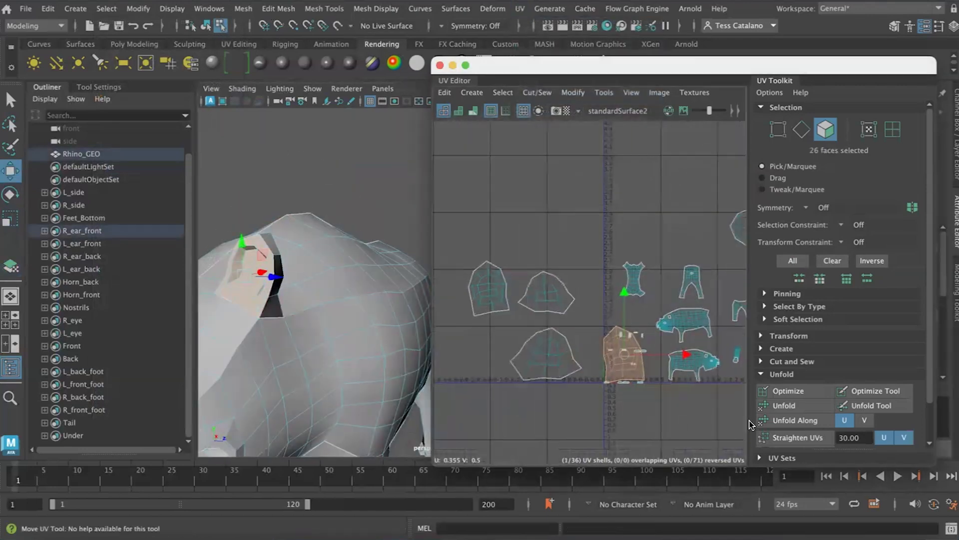
{"action": "left_click_drag", "start_coordinate": [686, 353], "coordinate": [546, 354]}
{"action": "left_click", "coordinate": [554, 405]}
- Select the two small nostril shells and move them to empty space just past U 1, between the two side body shells
{"action": "scroll", "coordinate": [600, 390], "scroll_direction": "up", "scroll_amount": 2}
{"action": "middle_click_drag", "start_coordinate": [633, 372], "coordinate": [622, 387], "text": "alt"}
{"action": "scroll", "coordinate": [622, 388], "scroll_direction": "up", "scroll_amount": 5}
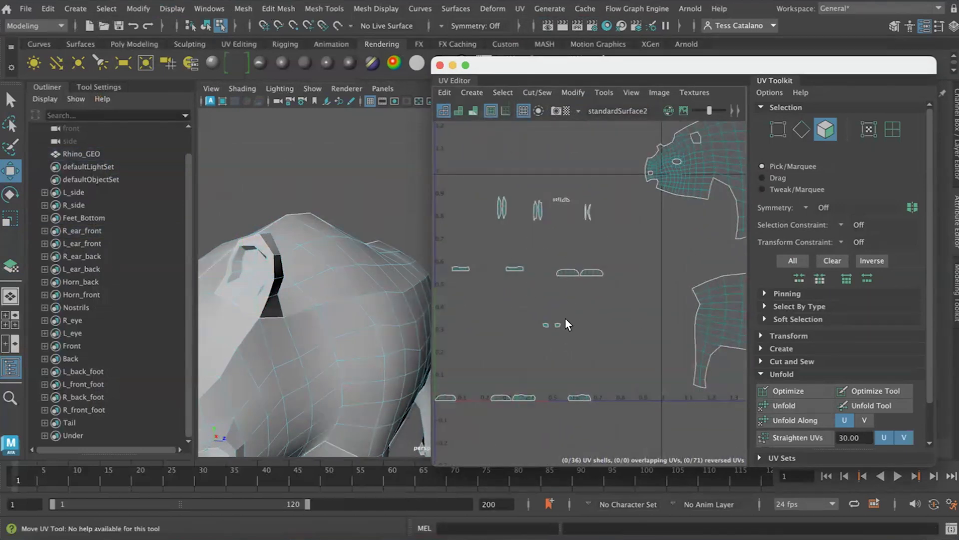
{"action": "left_click_drag", "start_coordinate": [529, 362], "coordinate": [571, 314]}
{"action": "scroll", "coordinate": [307, 381], "scroll_direction": "down", "scroll_amount": 5}
{"action": "left_click_drag", "start_coordinate": [307, 381], "coordinate": [337, 368], "text": "alt"}
{"action": "middle_click_drag", "start_coordinate": [337, 368], "coordinate": [373, 287], "text": "alt"}
{"action": "scroll", "coordinate": [373, 287], "scroll_direction": "up", "scroll_amount": 5}
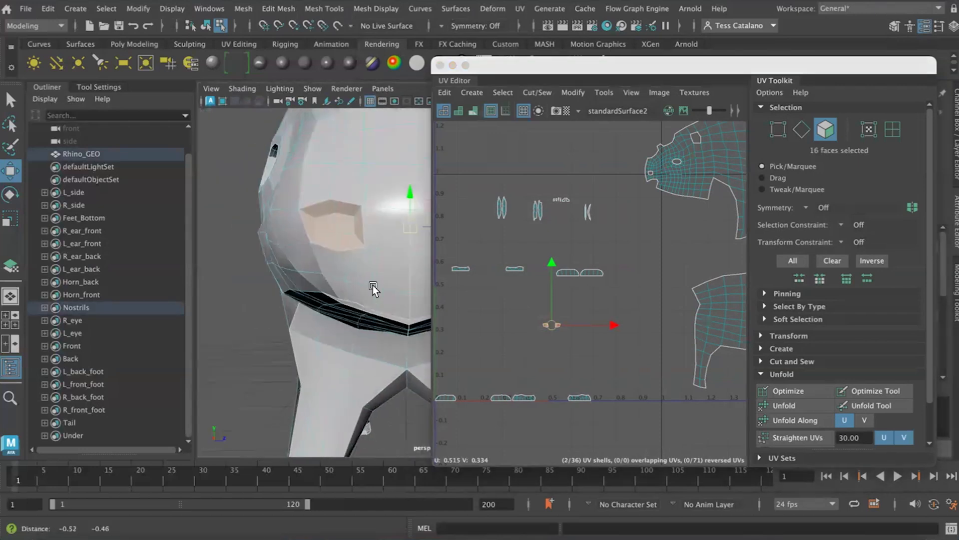
{"action": "left_click_drag", "start_coordinate": [373, 287], "coordinate": [319, 290], "text": "alt"}
{"action": "left_click", "coordinate": [611, 325]}
{"action": "left_click_drag", "start_coordinate": [552, 262], "coordinate": [548, 188]}
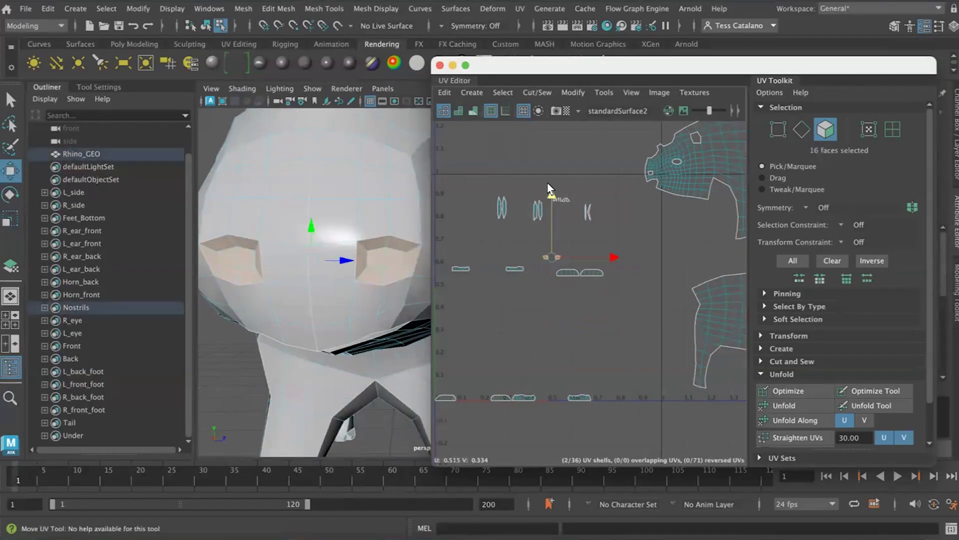
{"action": "left_click", "coordinate": [630, 225]}
- Select the L_front_foot set and project its UVs with Best Plane
{"action": "left_click", "coordinate": [138, 9]}
{"action": "mouse_move", "coordinate": [106, 8]}
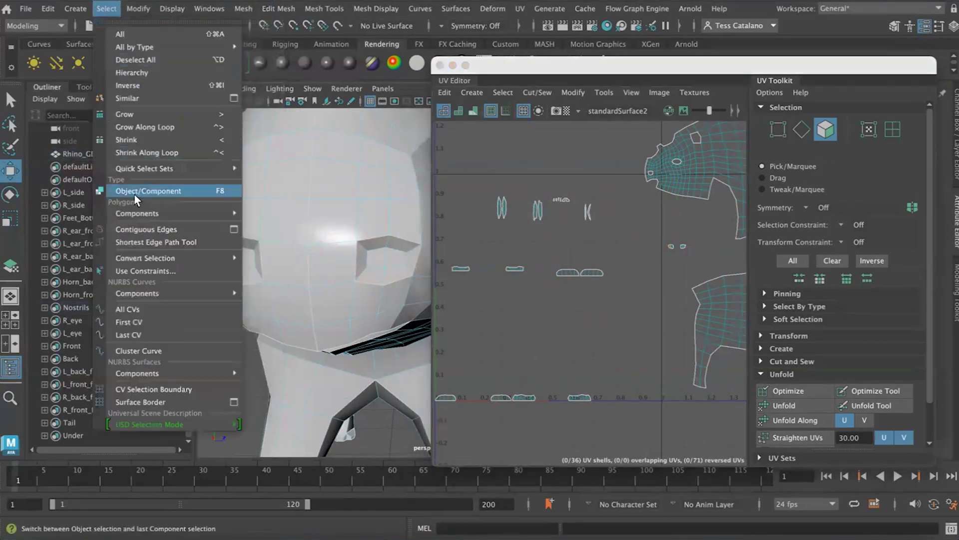
{"action": "mouse_move", "coordinate": [210, 168]}
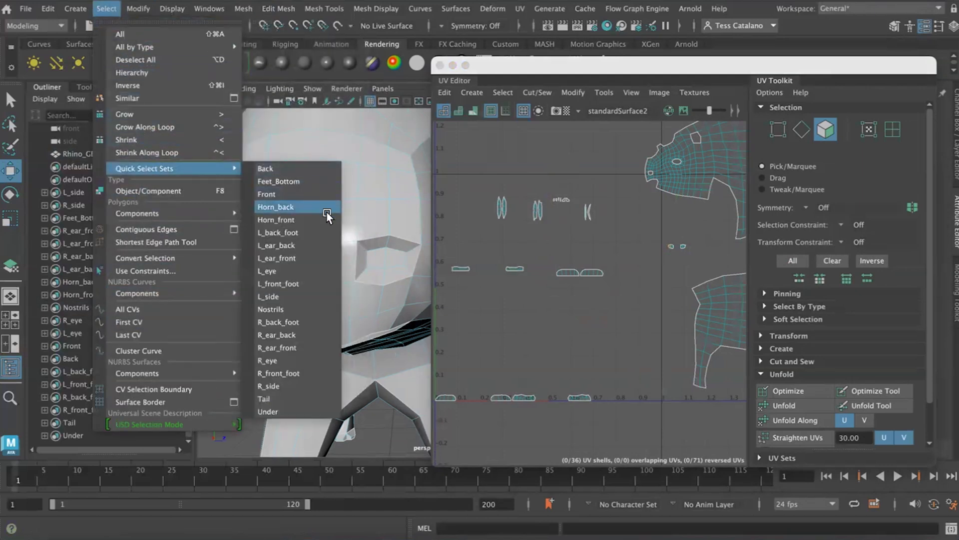
{"action": "left_click", "coordinate": [280, 283]}
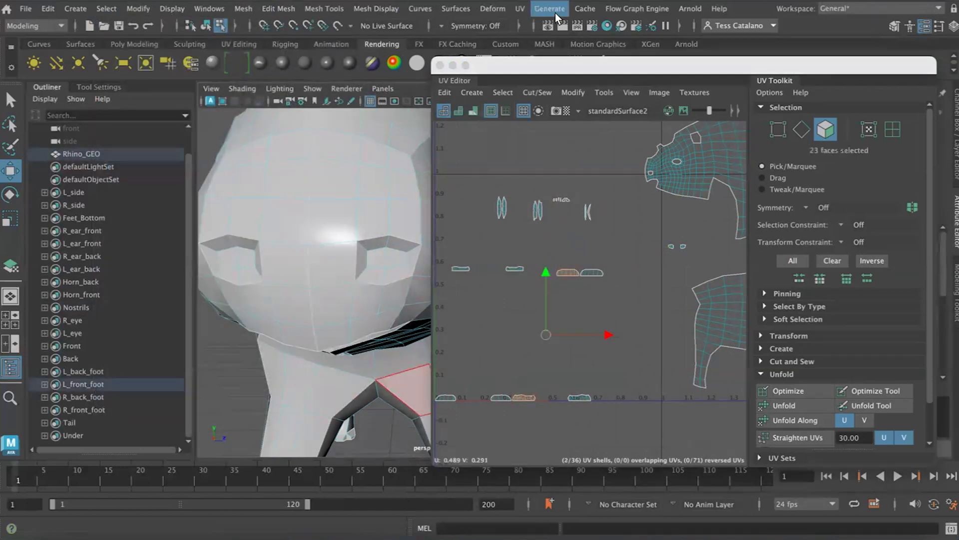
{"action": "key", "text": "f"}
{"action": "left_click", "coordinate": [520, 9]}
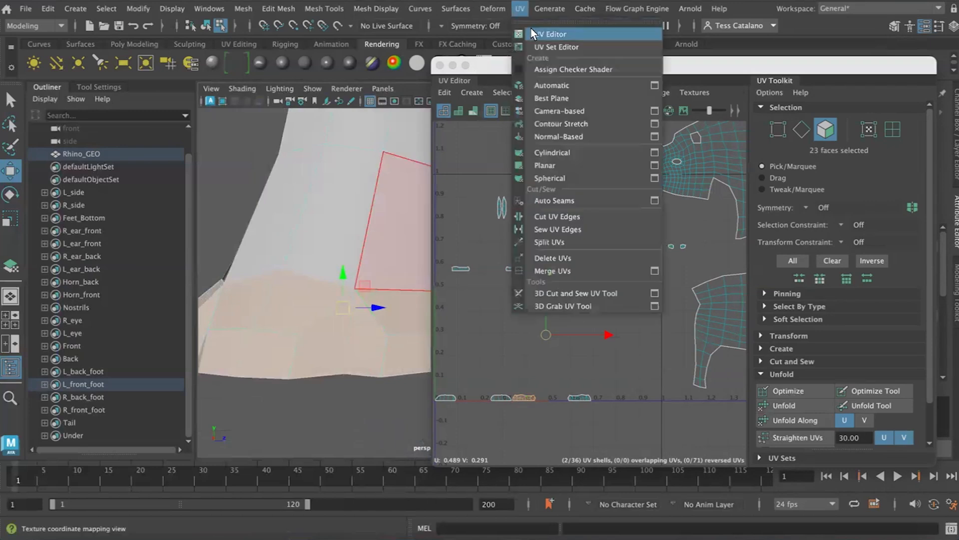
{"action": "left_click", "coordinate": [549, 98]}
{"action": "key", "text": "Return"}
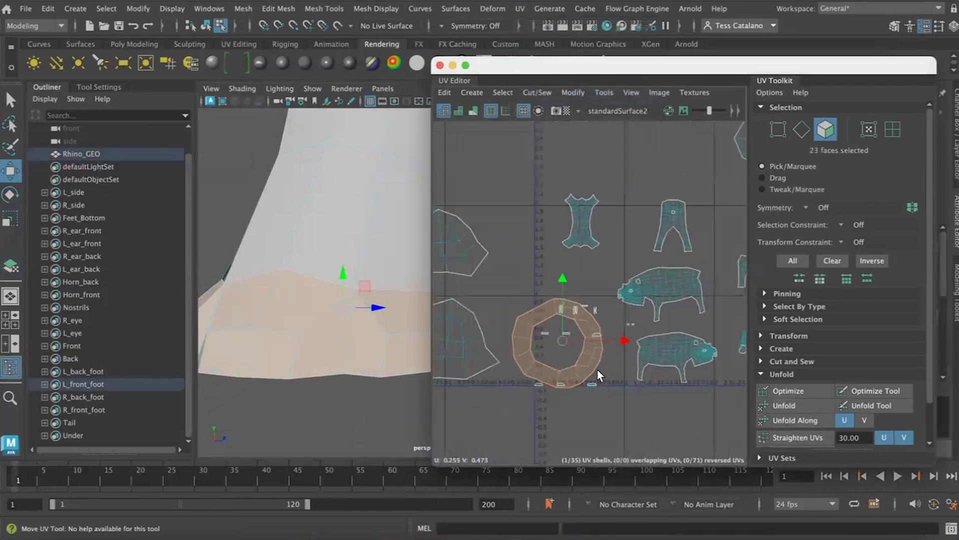
- Move the left front foot's ring shell high above the ear shells, to about U -1.06, V 4.46
{"action": "left_click_drag", "start_coordinate": [562, 278], "coordinate": [562, 88]}
{"action": "scroll", "coordinate": [570, 164], "scroll_direction": "down", "scroll_amount": 5}
{"action": "left_click_drag", "start_coordinate": [568, 129], "coordinate": [567, 105]}
{"action": "middle_click_drag", "start_coordinate": [598, 387], "coordinate": [600, 407], "text": "alt"}
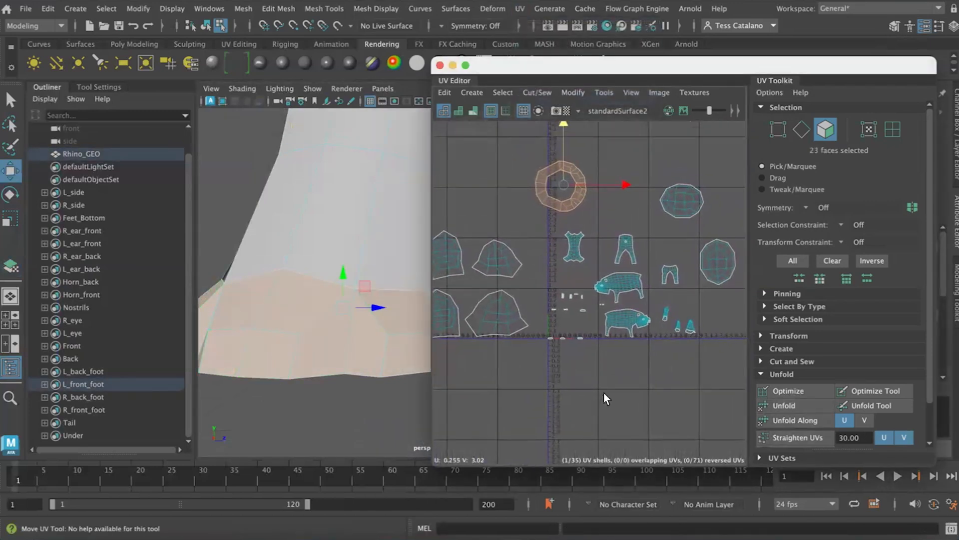
{"action": "left_click_drag", "start_coordinate": [626, 184], "coordinate": [558, 184]}
{"action": "middle_click_drag", "start_coordinate": [495, 155], "coordinate": [520, 222], "text": "alt"}
{"action": "left_click_drag", "start_coordinate": [523, 193], "coordinate": [523, 121]}
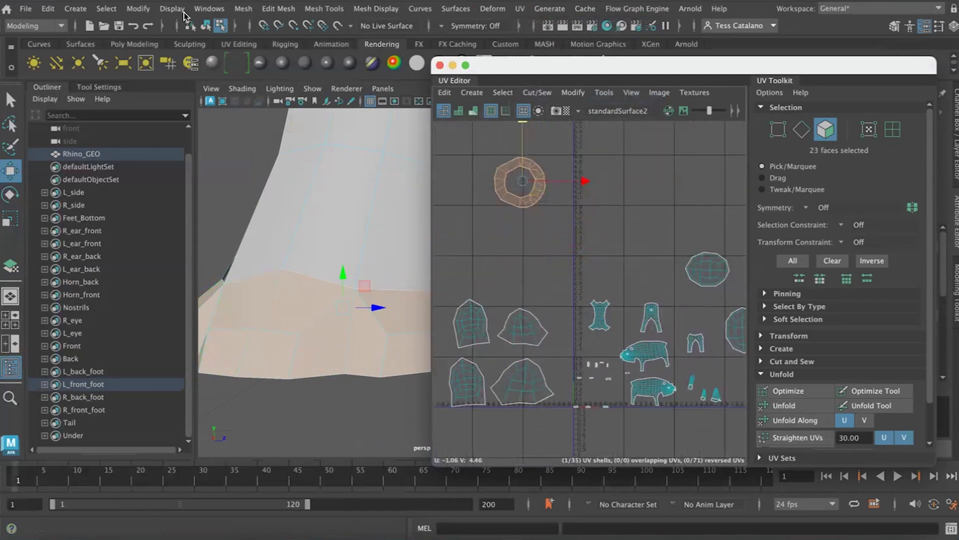
- Select the R_front_foot set and project its UVs with Best Plane from a face on the foot
{"action": "left_click", "coordinate": [106, 9]}
{"action": "left_click", "coordinate": [330, 369]}
{"action": "key", "text": "f"}
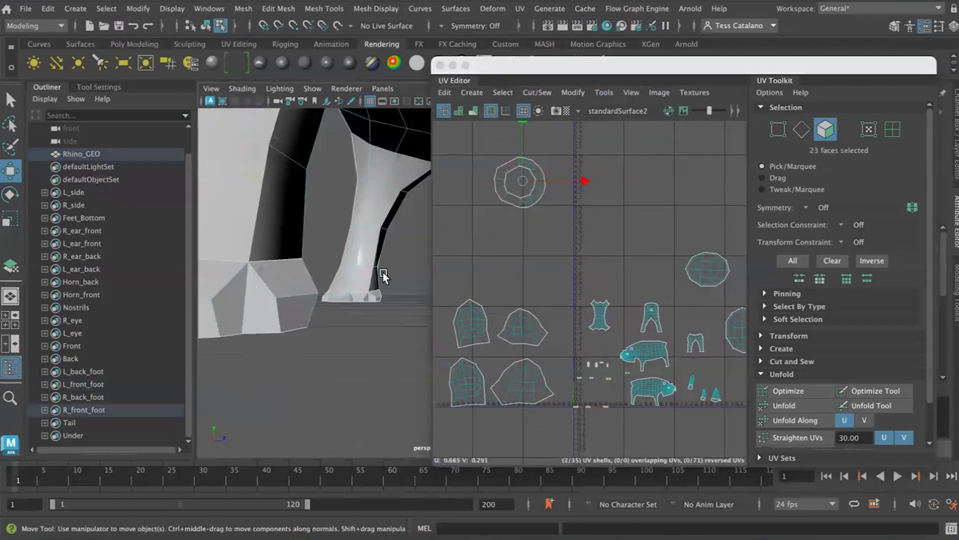
{"action": "middle_click_drag", "start_coordinate": [384, 273], "coordinate": [214, 273], "text": "alt"}
{"action": "left_click", "coordinate": [520, 8]}
{"action": "left_click", "coordinate": [529, 98]}
{"action": "left_click", "coordinate": [331, 308]}
{"action": "key", "text": "Return"}
- Unfold the right front foot shell and move it beside the left front foot shell, to about U 0.40, V 4.45
{"action": "left_click", "coordinate": [787, 406]}
{"action": "left_click_drag", "start_coordinate": [593, 322], "coordinate": [594, 125]}
{"action": "middle_click_drag", "start_coordinate": [400, 384], "coordinate": [305, 390], "text": "alt"}
- Select the L_back_foot set and project its UVs with Best Plane from a face on the foot
{"action": "left_click", "coordinate": [176, 8]}
{"action": "mouse_move", "coordinate": [115, 11]}
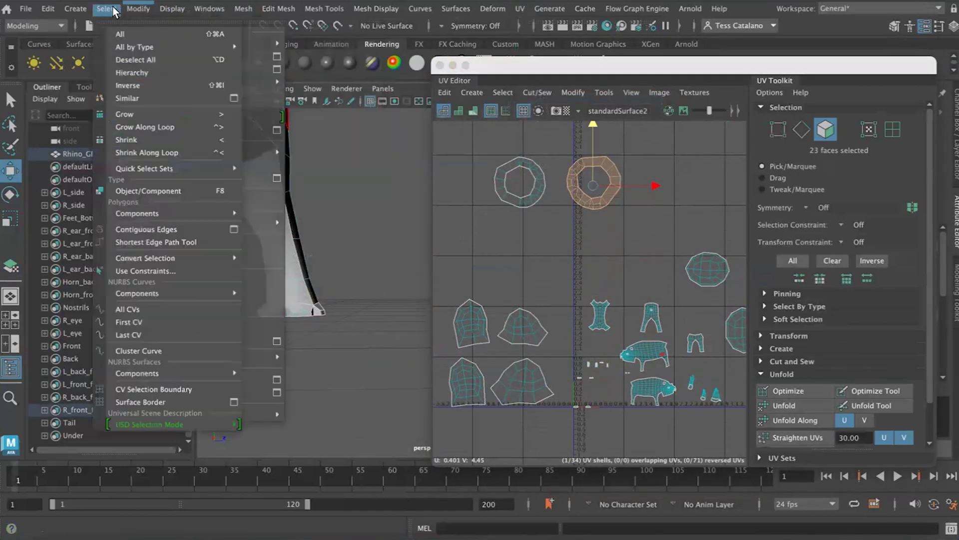
{"action": "mouse_move", "coordinate": [200, 169]}
{"action": "left_click", "coordinate": [300, 233]}
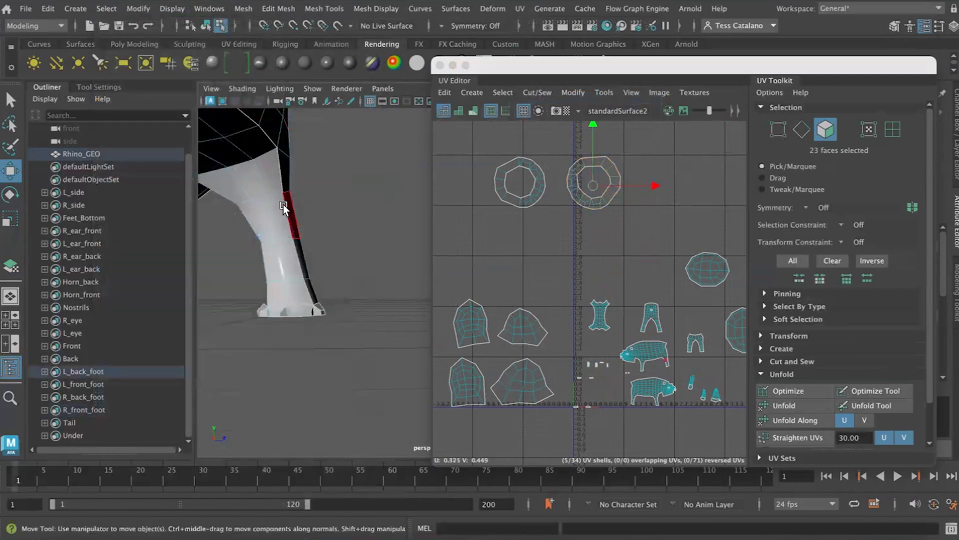
{"action": "key", "text": "f"}
{"action": "left_click", "coordinate": [527, 9]}
{"action": "left_click", "coordinate": [542, 80]}
{"action": "left_click", "coordinate": [359, 314]}
{"action": "key", "text": "Return"}
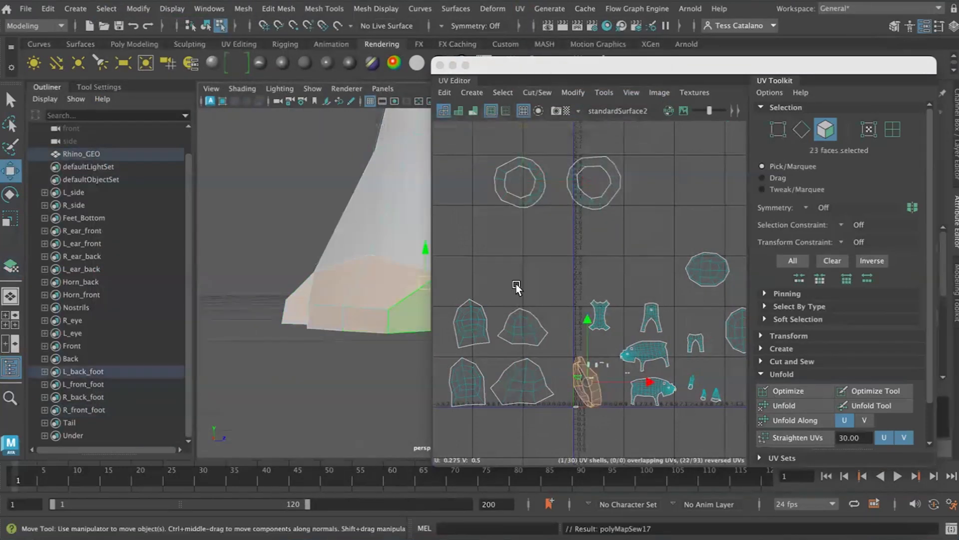
- Unfold the left back foot shell and move it below the left front foot shell, to about U -1.1, V 3.22
{"action": "key", "text": "ctrl+u"}
{"action": "left_click_drag", "start_coordinate": [595, 320], "coordinate": [572, 199]}
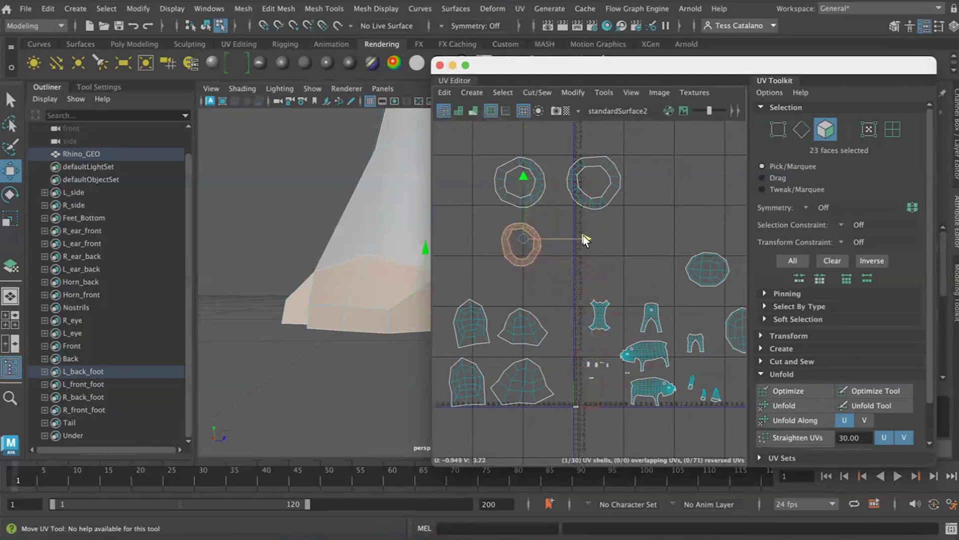
{"action": "left_click_drag", "start_coordinate": [585, 239], "coordinate": [582, 240]}
- Select the R_back_foot set and project its UVs with Best Plane
{"action": "middle_click_drag", "start_coordinate": [420, 310], "coordinate": [237, 357], "text": "alt"}
{"action": "scroll", "coordinate": [580, 366], "scroll_direction": "up", "scroll_amount": 8}
{"action": "middle_click_drag", "start_coordinate": [579, 365], "coordinate": [532, 354], "text": "alt"}
{"action": "scroll", "coordinate": [299, 378], "scroll_direction": "down", "scroll_amount": 5}
{"action": "middle_click_drag", "start_coordinate": [300, 379], "coordinate": [220, 358], "text": "alt"}
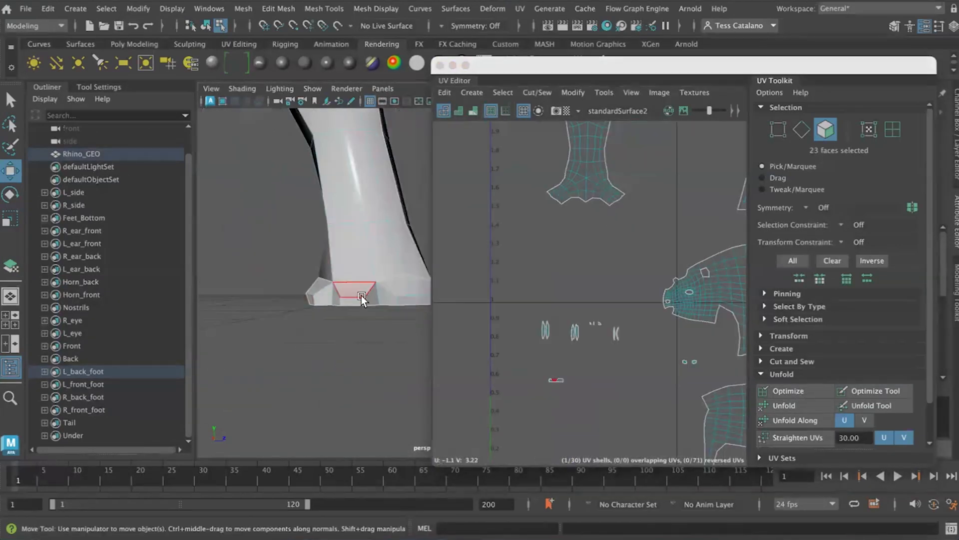
{"action": "left_click", "coordinate": [362, 299]}
{"action": "left_click", "coordinate": [106, 8]}
{"action": "mouse_move", "coordinate": [200, 169]}
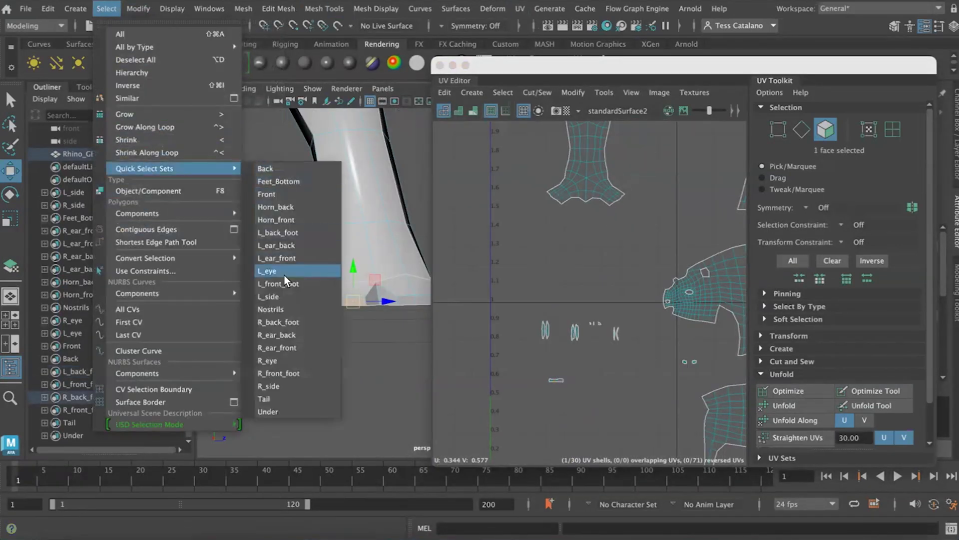
{"action": "left_click", "coordinate": [289, 323]}
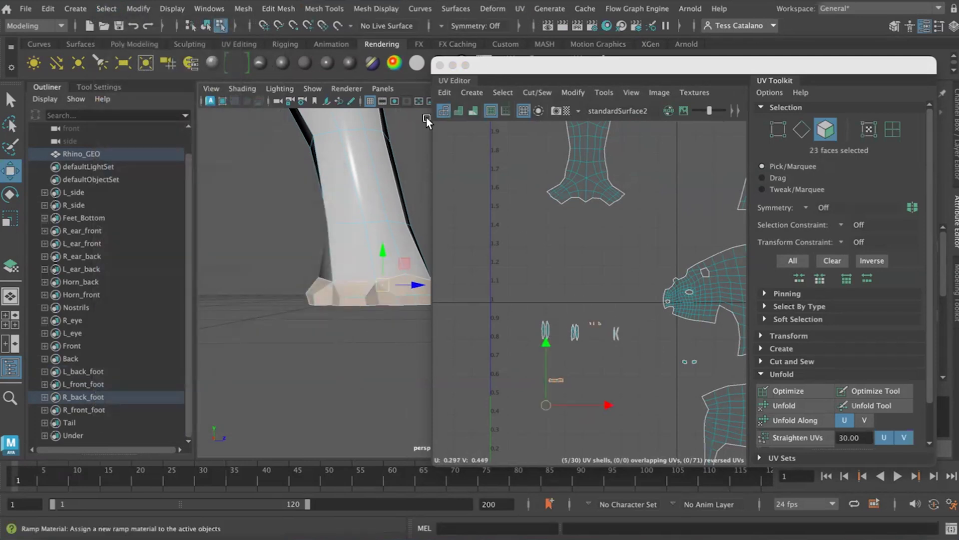
{"action": "left_click", "coordinate": [244, 9]}
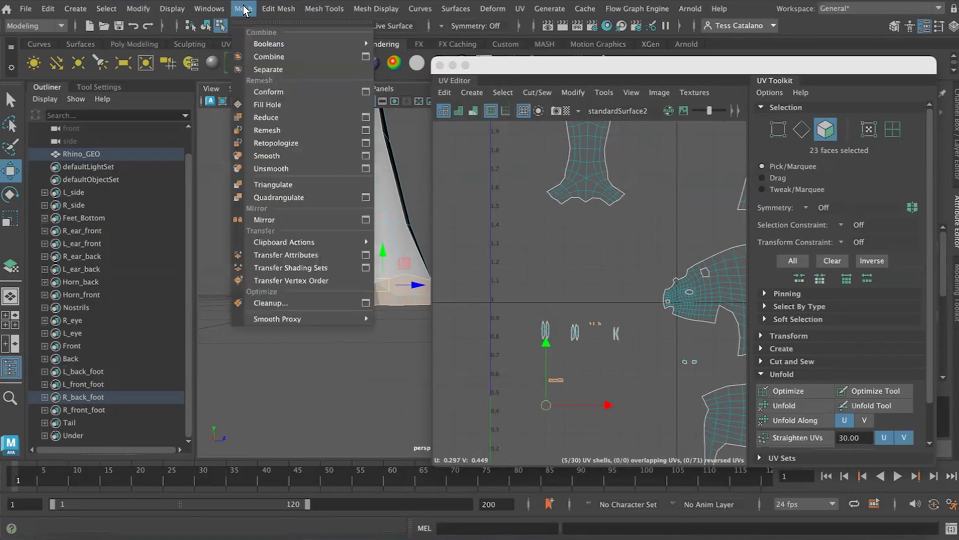
{"action": "left_click", "coordinate": [555, 216]}
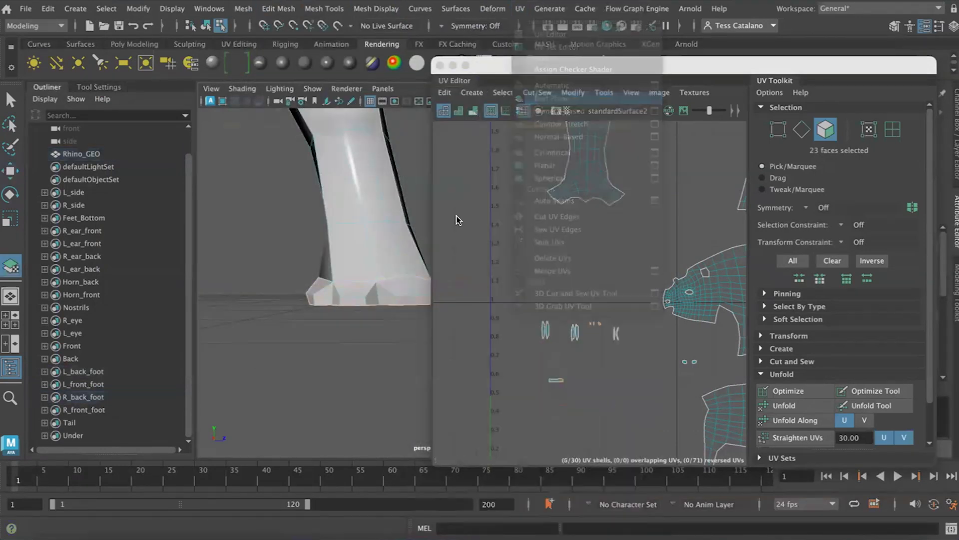
{"action": "key", "text": "Return"}
- Unfold the right back foot shell and move it below the right front foot shell, to about U 0.39, V 3.13
{"action": "scroll", "coordinate": [535, 353], "scroll_direction": "down", "scroll_amount": 3}
{"action": "left_click", "coordinate": [766, 408]}
{"action": "scroll", "coordinate": [565, 336], "scroll_direction": "down", "scroll_amount": 8}
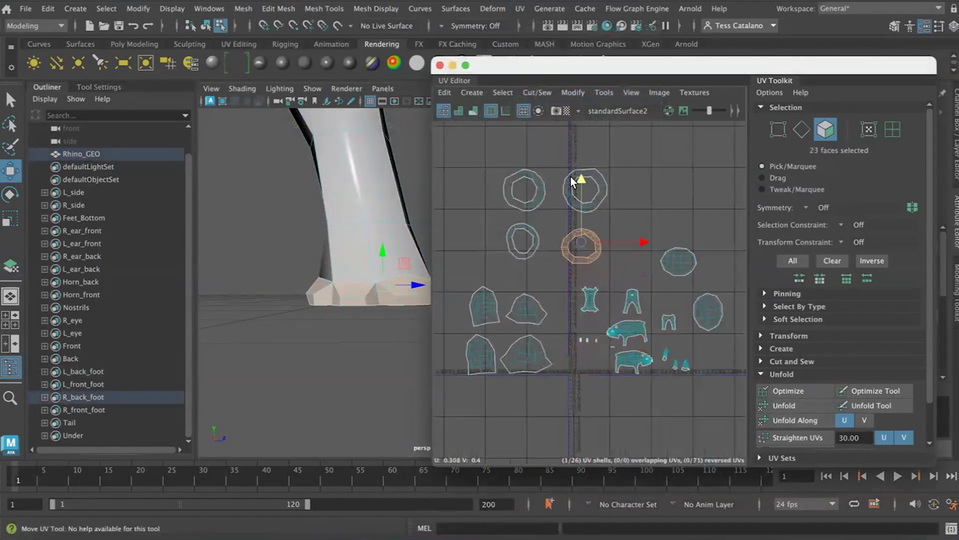
- Select the Feet_Bottom set, project its UVs with Best Plane and move the shells beside the foot rings, to about U 2.03, V 3.63
{"action": "left_click", "coordinate": [241, 9]}
{"action": "mouse_move", "coordinate": [106, 9]}
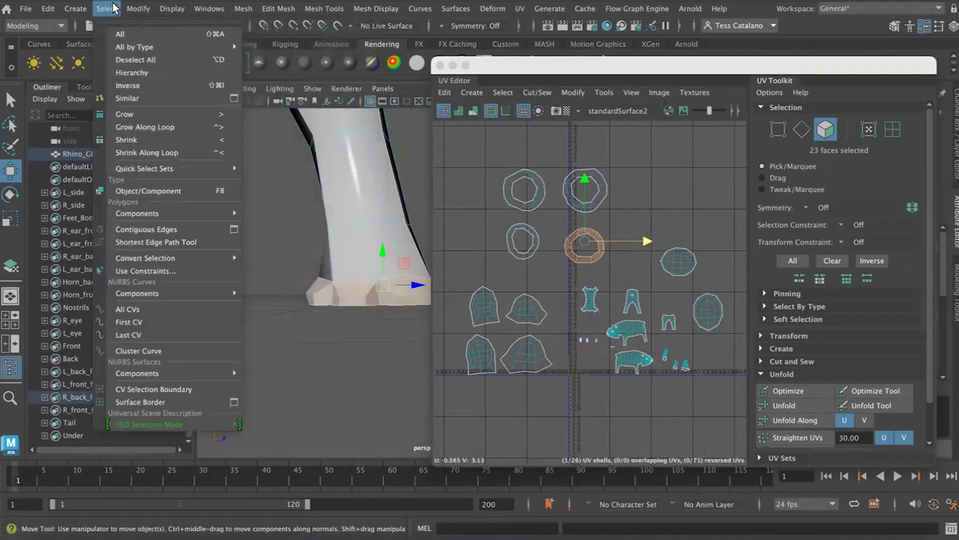
{"action": "mouse_move", "coordinate": [175, 169]}
{"action": "left_click", "coordinate": [290, 181]}
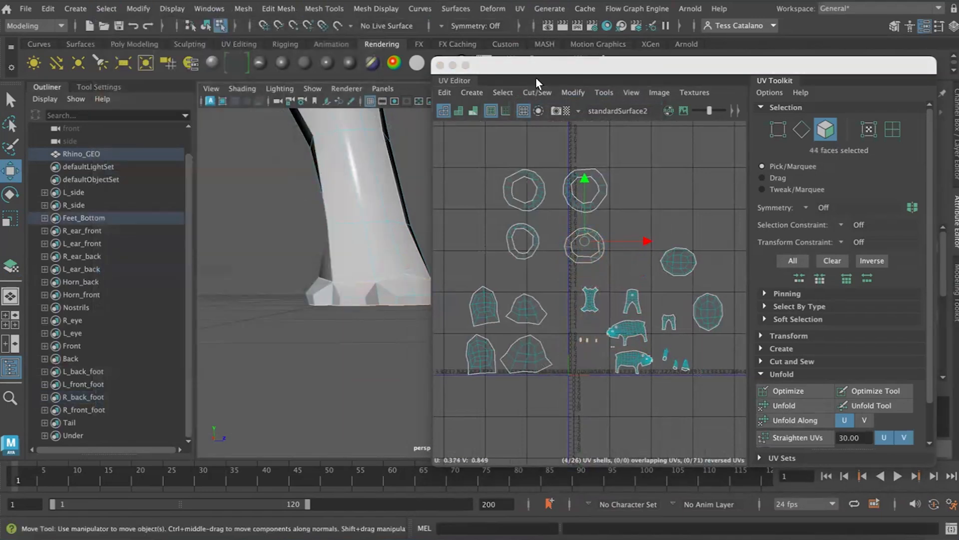
{"action": "left_click_drag", "start_coordinate": [345, 299], "coordinate": [350, 219], "text": "alt"}
{"action": "left_click", "coordinate": [520, 8]}
{"action": "left_click", "coordinate": [553, 98]}
{"action": "left_click", "coordinate": [391, 291]}
{"action": "key", "text": "Return"}
{"action": "left_click_drag", "start_coordinate": [589, 300], "coordinate": [590, 186]}
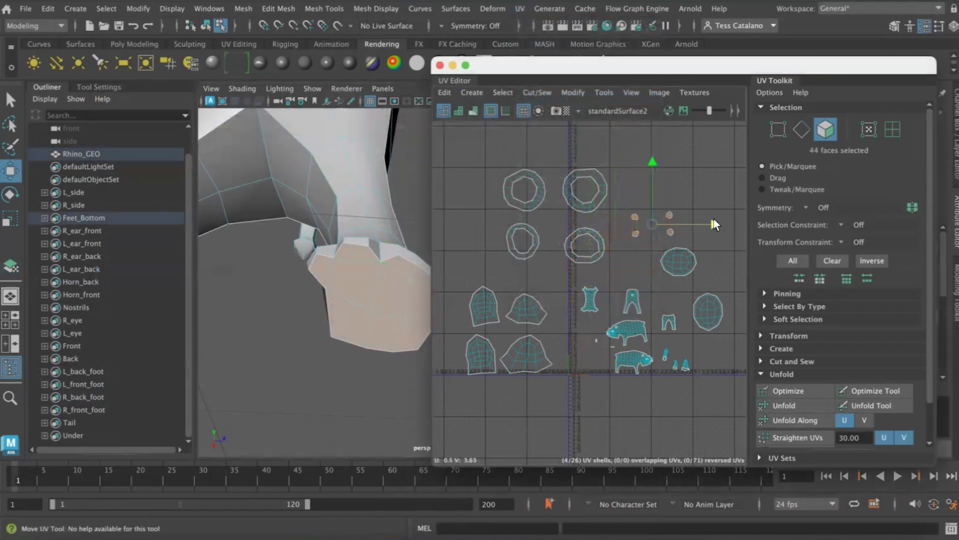
- Select the four shared edges of the two narrow mouth shells and join the shells with Move and Sew
{"action": "scroll", "coordinate": [588, 368], "scroll_direction": "up", "scroll_amount": 5}
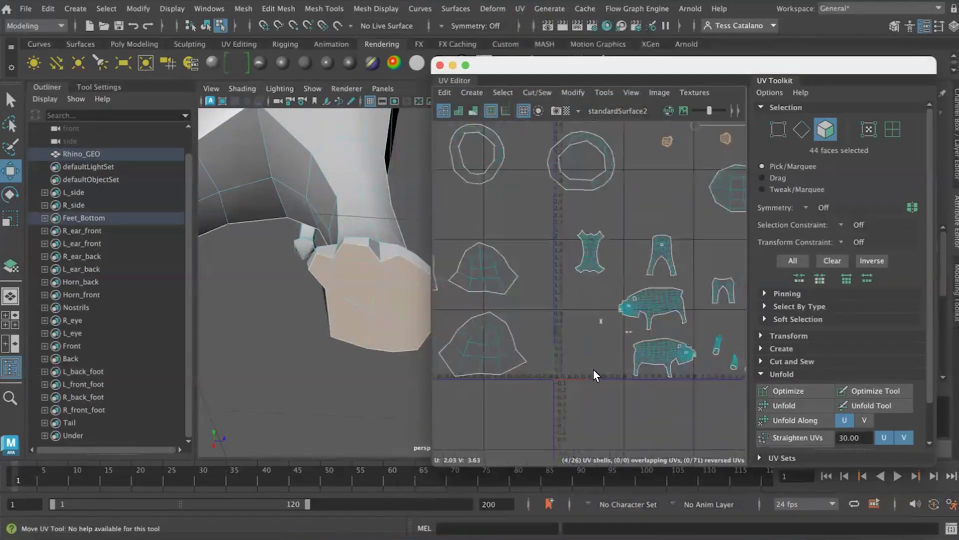
{"action": "scroll", "coordinate": [546, 300], "scroll_direction": "up", "scroll_amount": 3}
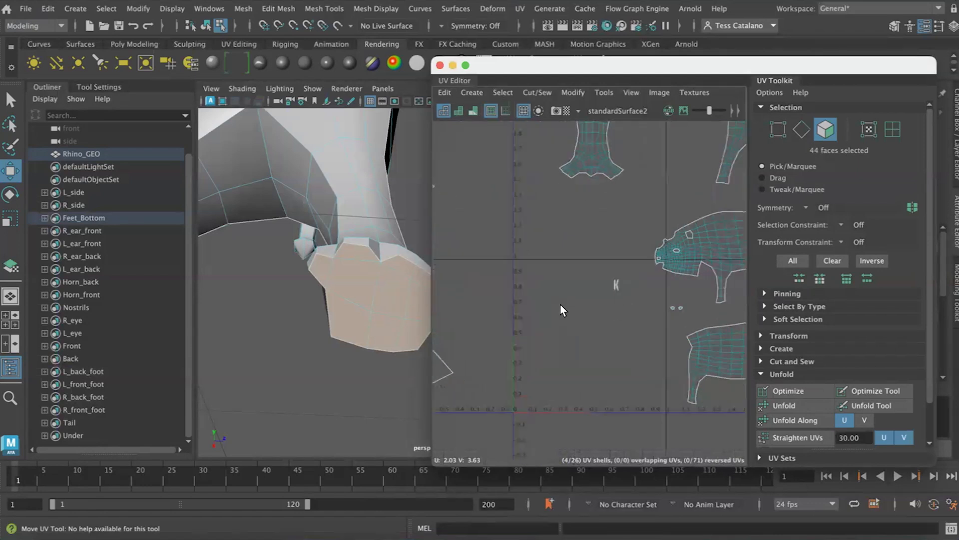
{"action": "scroll", "coordinate": [337, 312], "scroll_direction": "down", "scroll_amount": 10}
{"action": "middle_click_drag", "start_coordinate": [357, 232], "coordinate": [350, 291], "text": "alt"}
{"action": "left_click_drag", "start_coordinate": [350, 292], "coordinate": [349, 202], "text": "alt"}
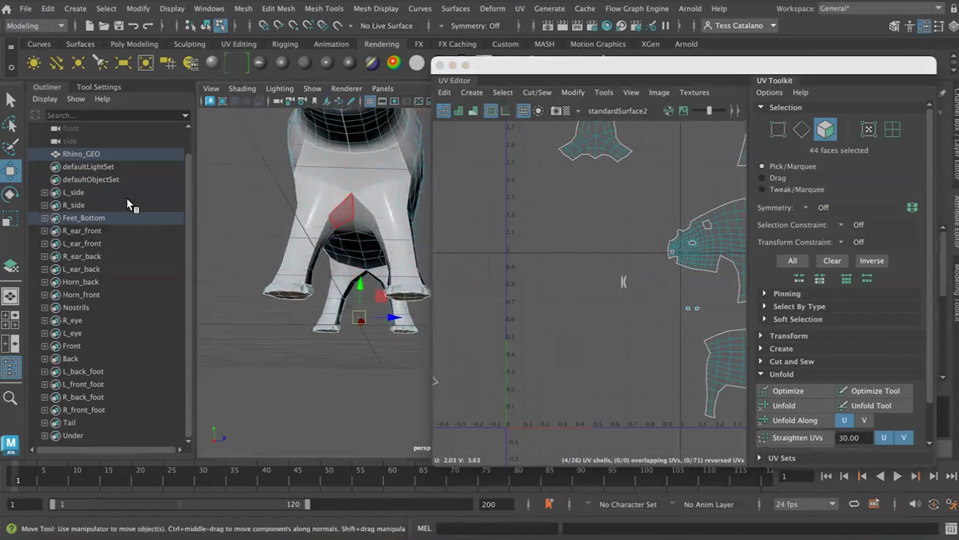
{"action": "middle_click_drag", "start_coordinate": [363, 196], "coordinate": [371, 301], "text": "alt"}
{"action": "scroll", "coordinate": [622, 285], "scroll_direction": "up", "scroll_amount": 10}
{"action": "middle_click_drag", "start_coordinate": [635, 250], "coordinate": [604, 289], "text": "alt"}
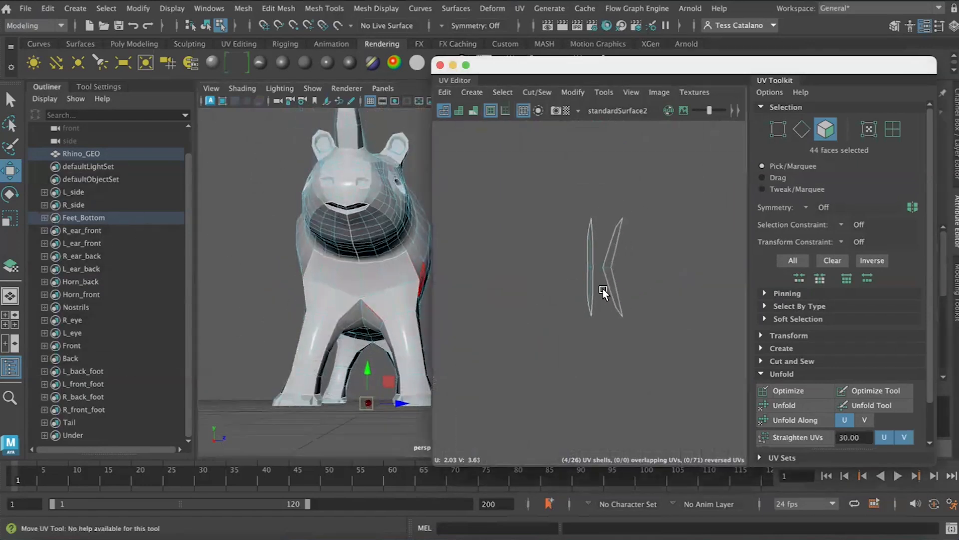
{"action": "right_click_drag", "start_coordinate": [593, 286], "coordinate": [590, 269]}
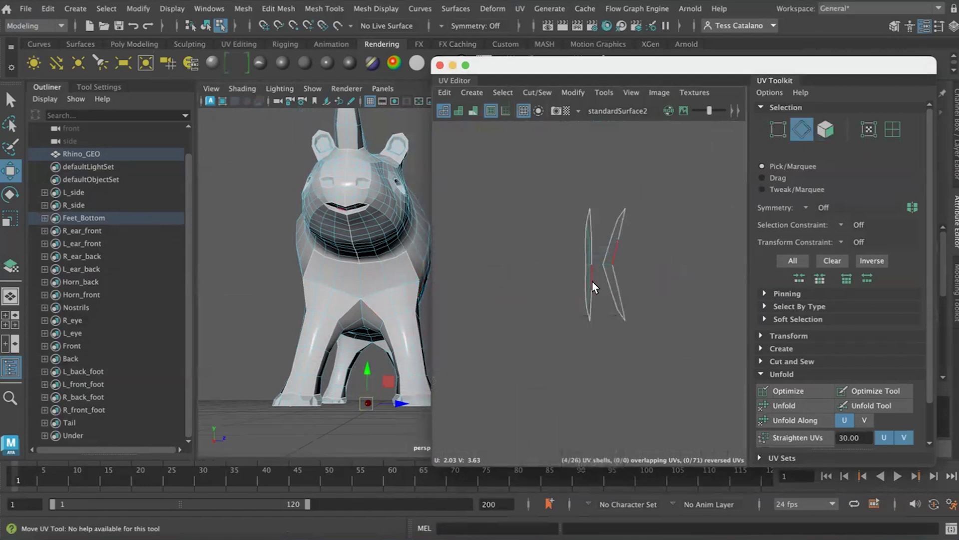
{"action": "left_click", "coordinate": [592, 274]}
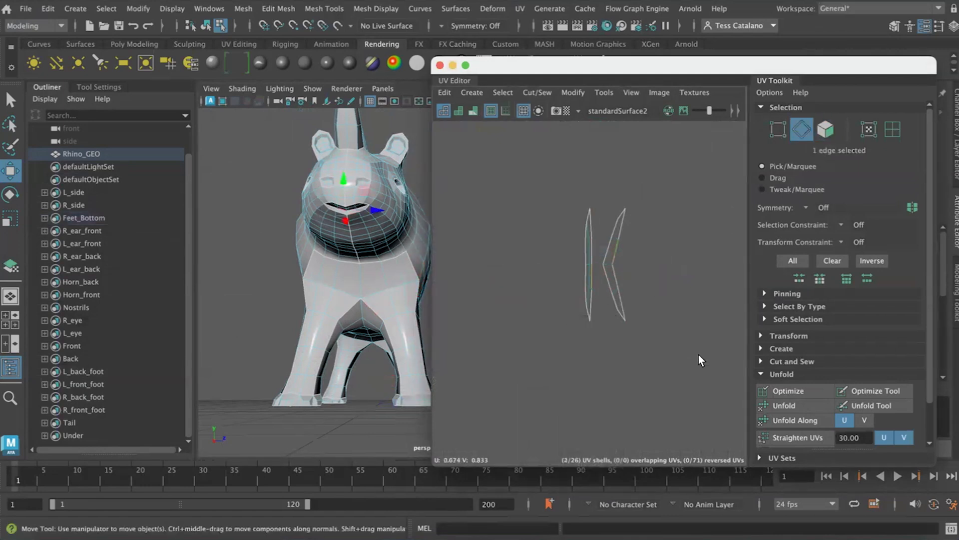
{"action": "scroll", "coordinate": [615, 264], "scroll_direction": "up", "scroll_amount": 4}
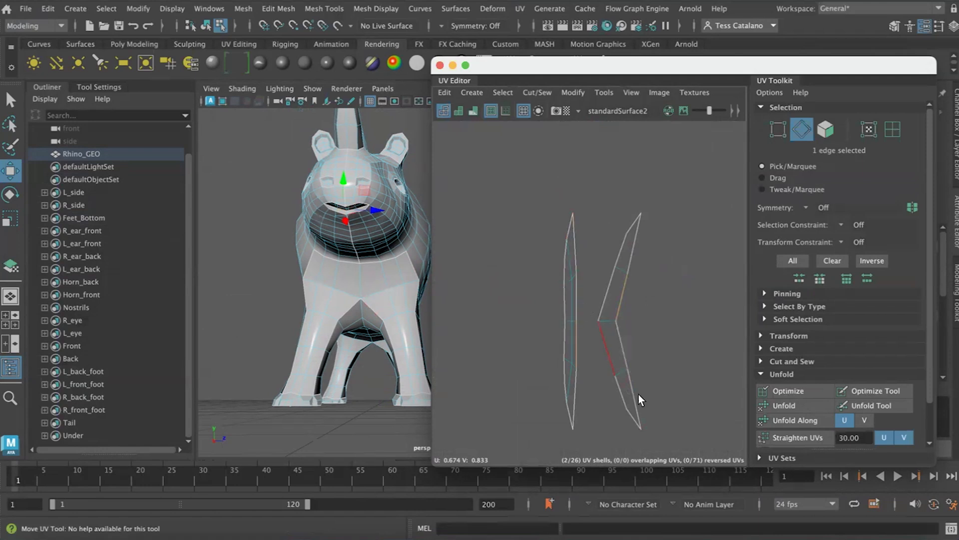
{"action": "key", "text": "w"}
{"action": "left_click", "coordinate": [577, 256], "text": "shift"}
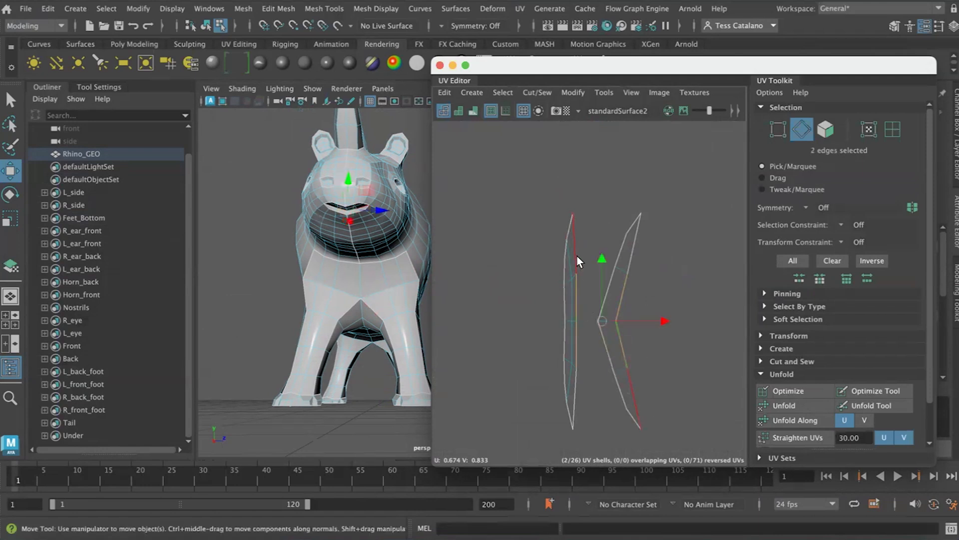
{"action": "left_click", "coordinate": [574, 383], "text": "shift"}
{"action": "left_click", "coordinate": [576, 383], "text": "shift"}
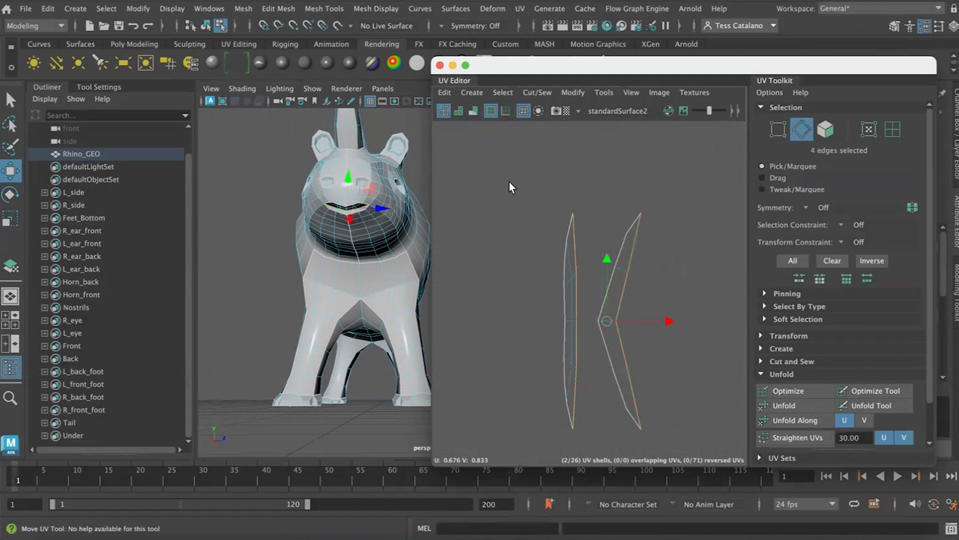
{"action": "left_click", "coordinate": [536, 94]}
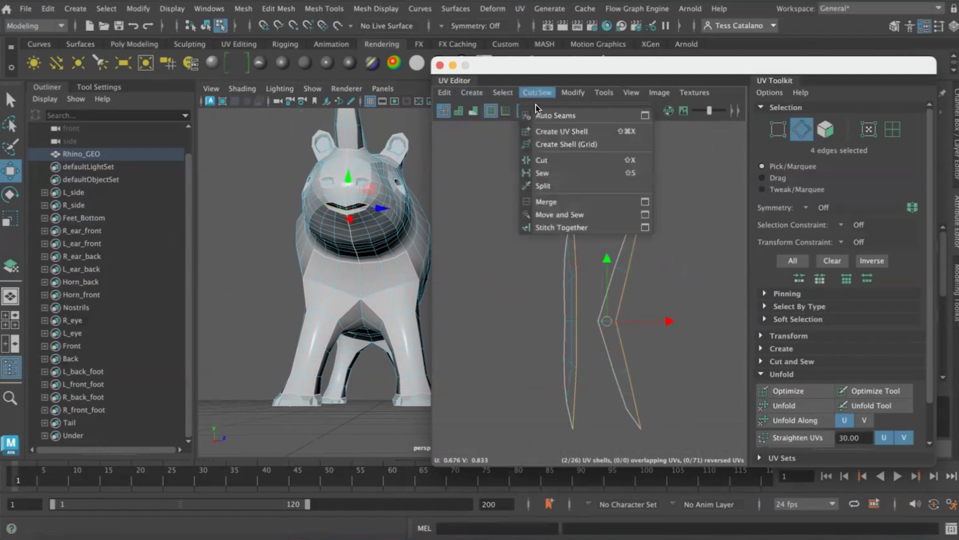
{"action": "left_click", "coordinate": [577, 216]}
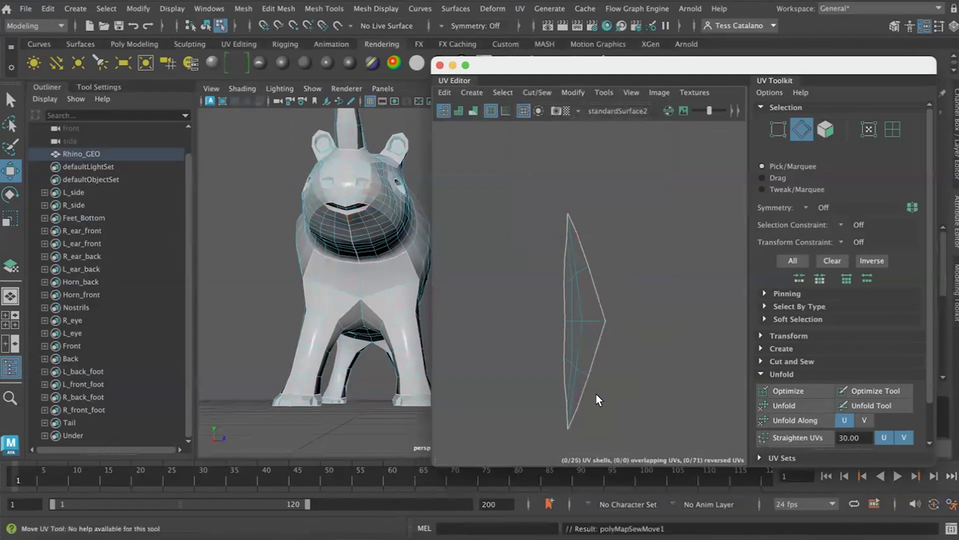
- Select all faces of the sewn mouth shell, unfold and optimize it, and clear the selection
{"action": "right_click", "coordinate": [572, 312]}
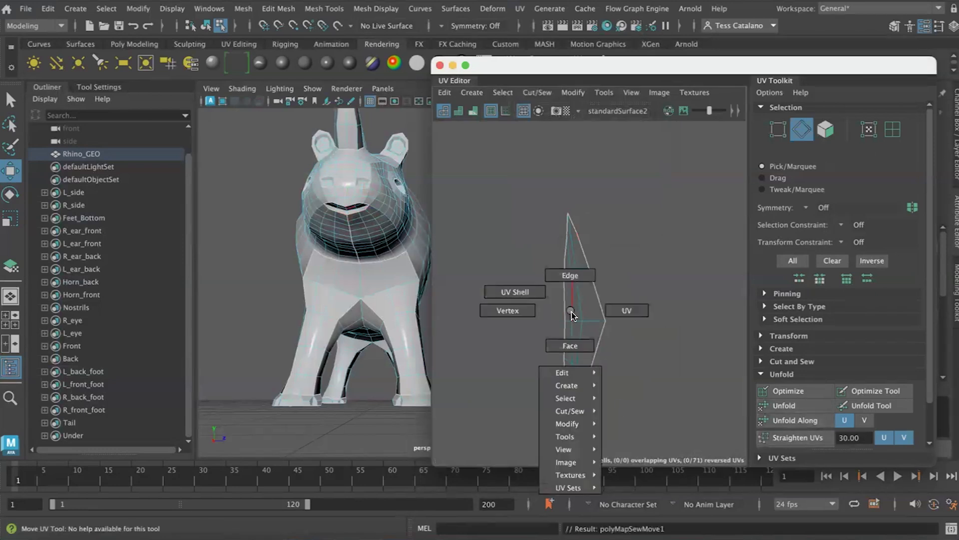
{"action": "right_click_drag", "start_coordinate": [571, 311], "coordinate": [574, 329]}
{"action": "double_click", "coordinate": [574, 329]}
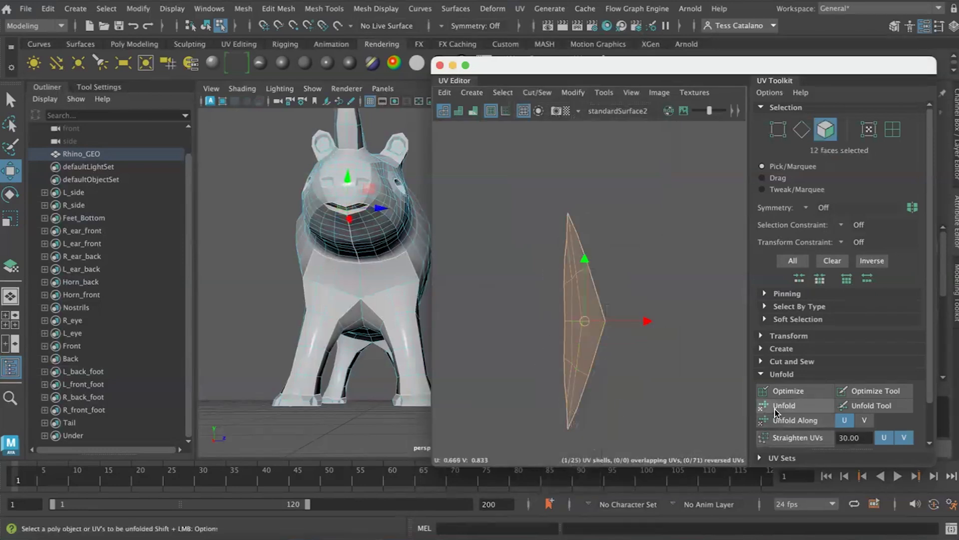
{"action": "left_click", "coordinate": [779, 405]}
{"action": "left_click", "coordinate": [789, 391]}
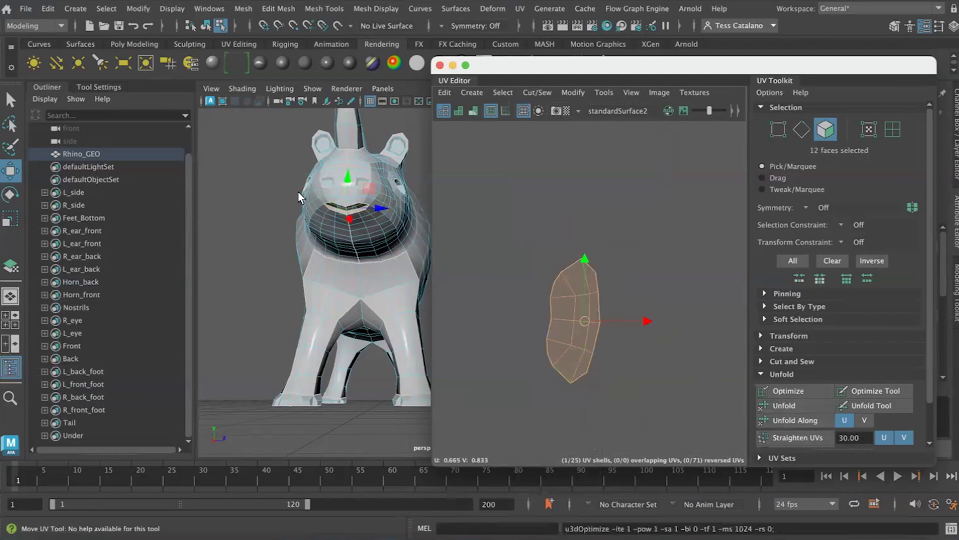
{"action": "left_click", "coordinate": [569, 337]}
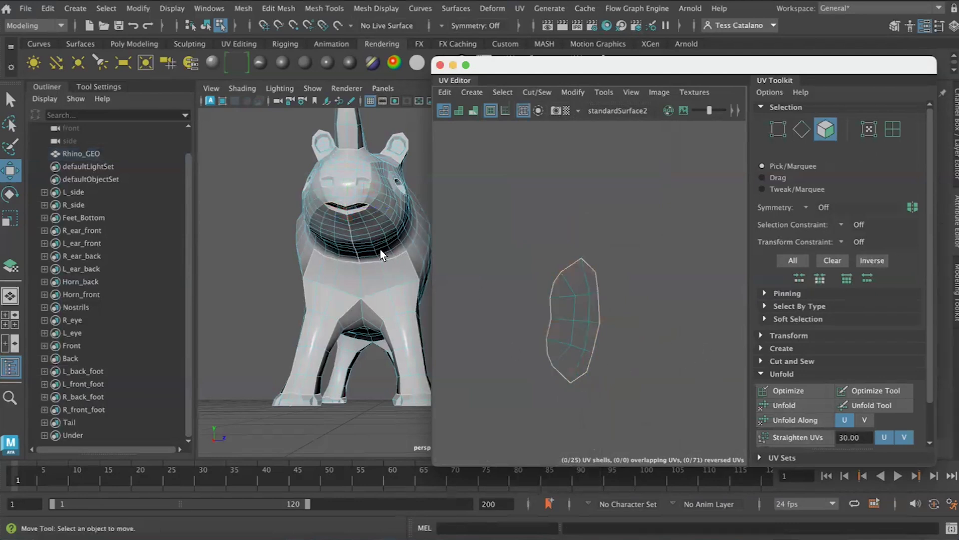
- Bring the rhino's UV layout back into view and move the UV Editor window clear of the Attribute Editor
{"action": "scroll", "coordinate": [617, 315], "scroll_direction": "down", "scroll_amount": 10}
{"action": "scroll", "coordinate": [628, 287], "scroll_direction": "down", "scroll_amount": 6}
{"action": "middle_click_drag", "start_coordinate": [631, 287], "coordinate": [513, 301], "text": "alt"}
{"action": "scroll", "coordinate": [513, 300], "scroll_direction": "down", "scroll_amount": 5}
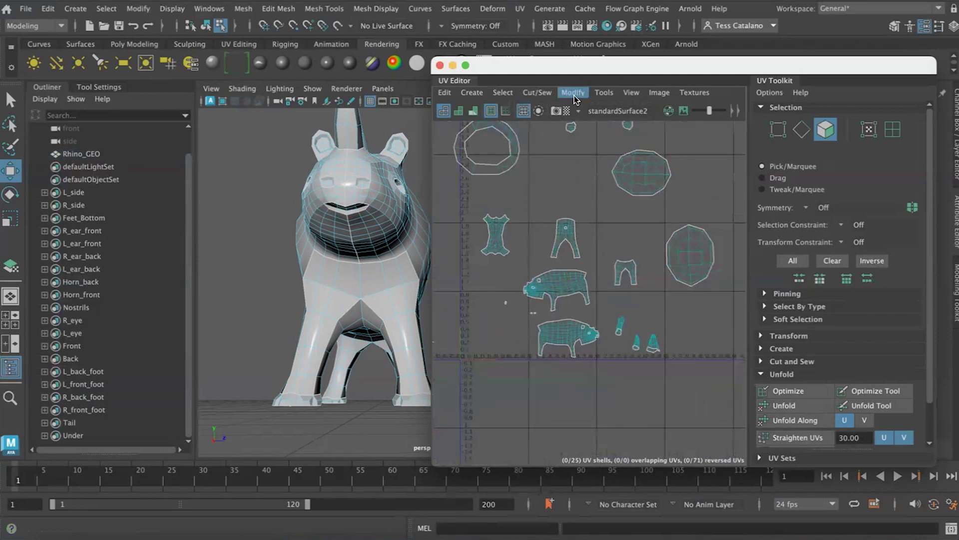
{"action": "left_click_drag", "start_coordinate": [573, 70], "coordinate": [438, 45]}
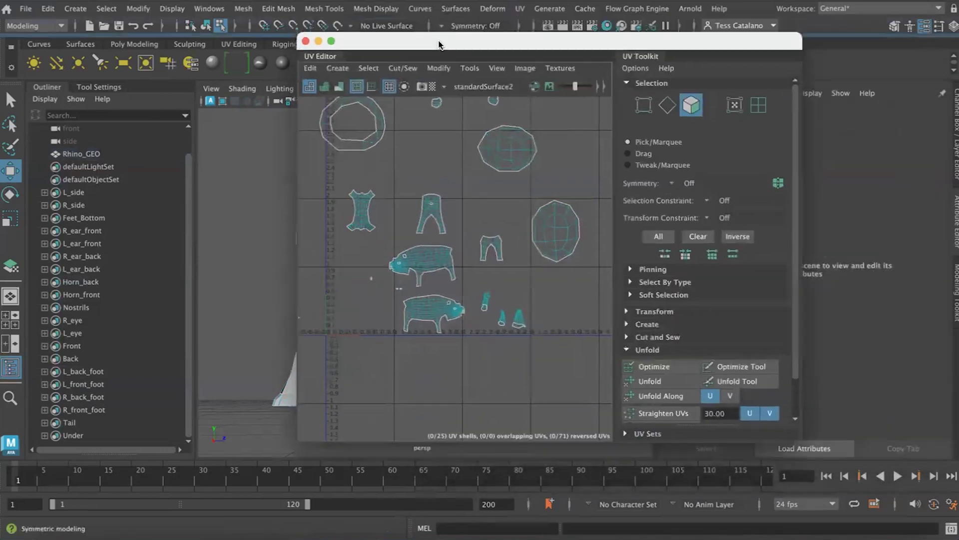
- Unfold the UV shells of the back horn and the front horn
{"action": "left_click_drag", "start_coordinate": [798, 439], "coordinate": [872, 496]}
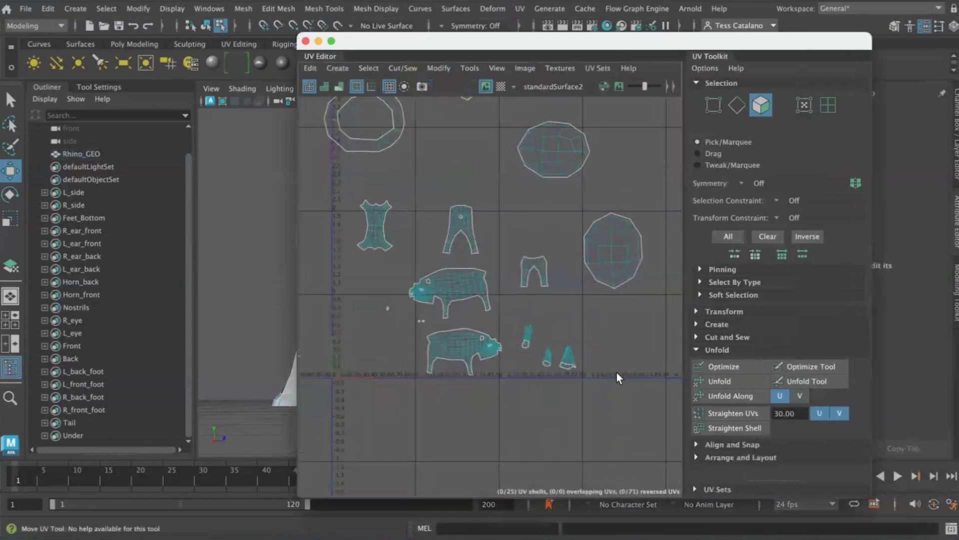
{"action": "scroll", "coordinate": [589, 357], "scroll_direction": "up", "scroll_amount": 10}
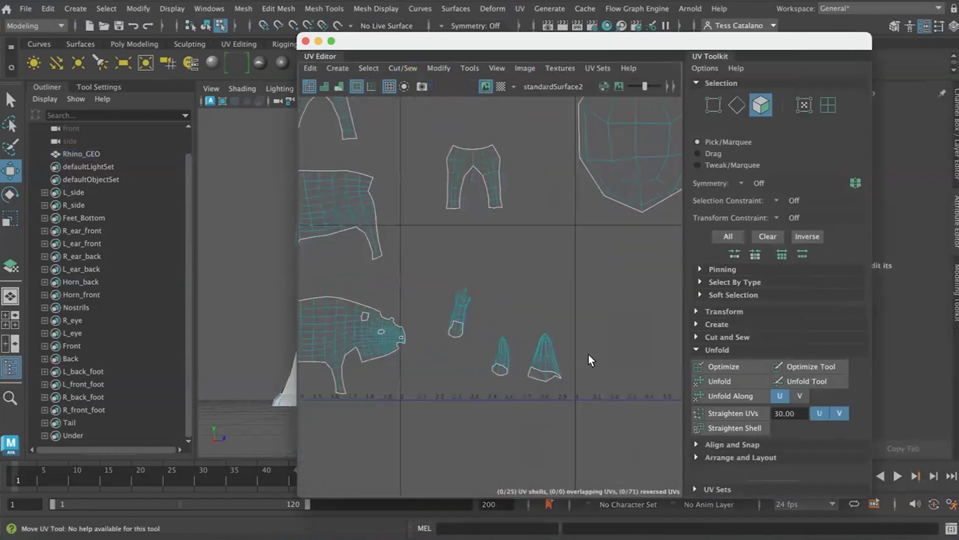
{"action": "scroll", "coordinate": [575, 380], "scroll_direction": "up", "scroll_amount": 4}
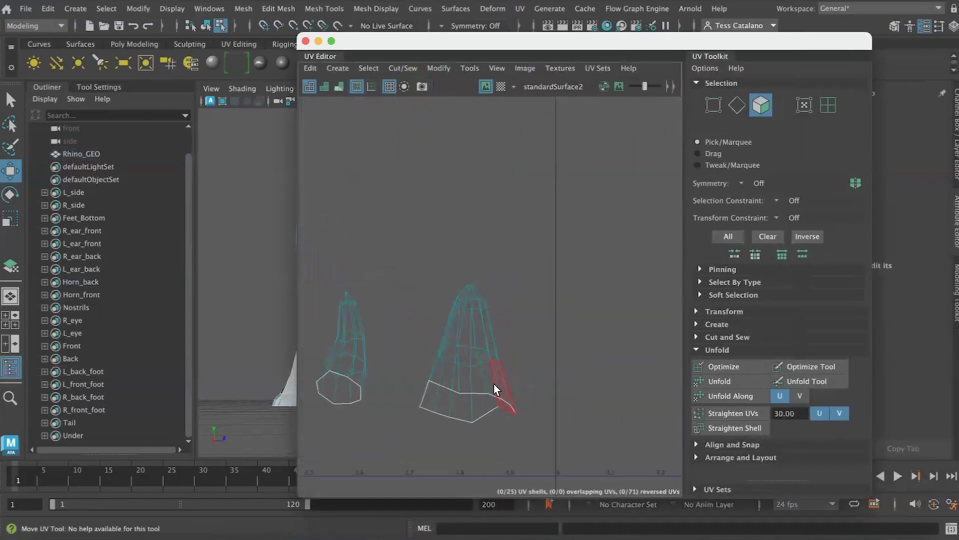
{"action": "left_click", "coordinate": [493, 385]}
{"action": "double_click", "coordinate": [475, 401]}
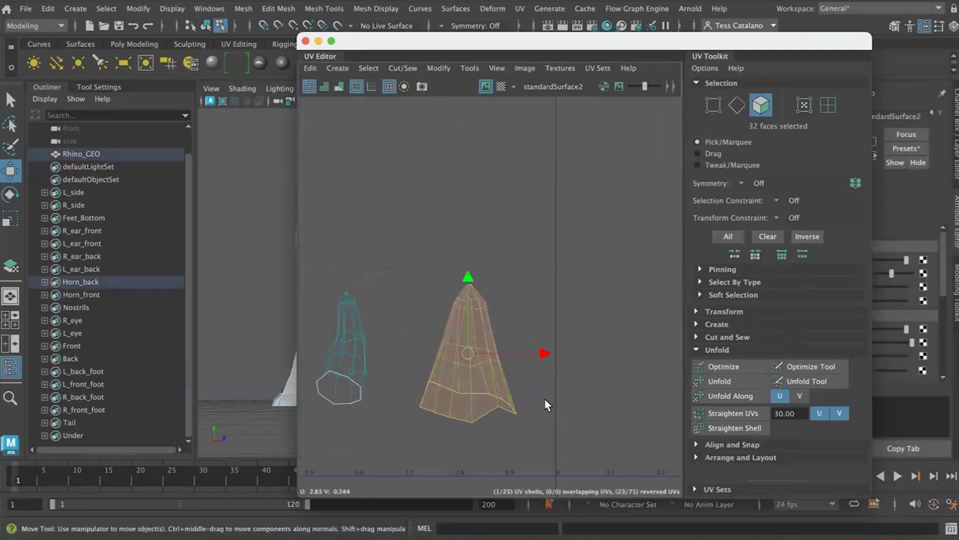
{"action": "left_click", "coordinate": [719, 381]}
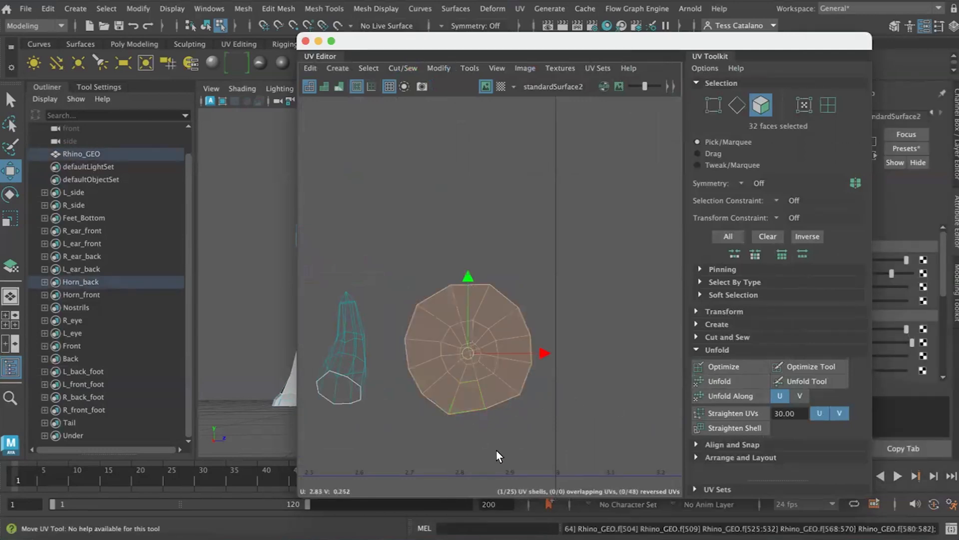
{"action": "double_click", "coordinate": [361, 353]}
{"action": "left_click", "coordinate": [719, 380]}
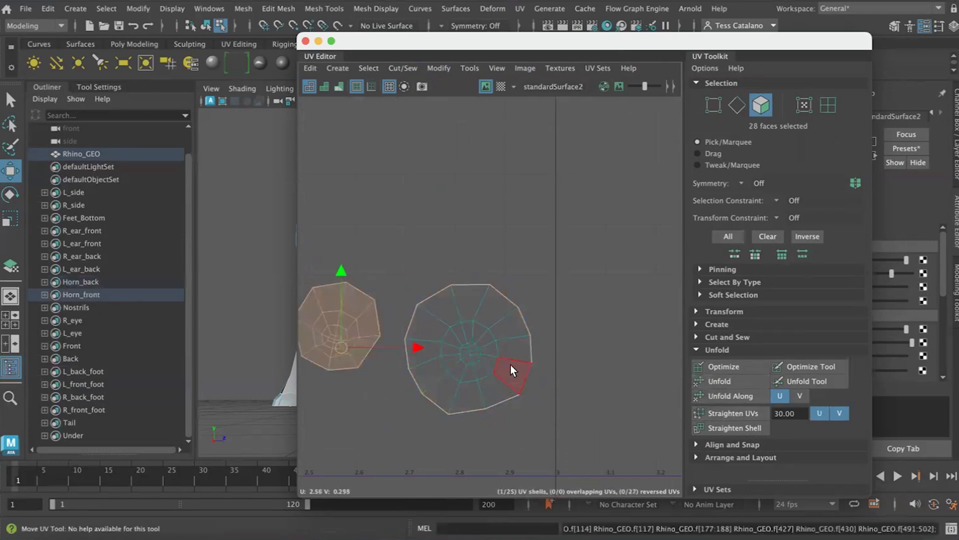
- Unfold the UV shell of the tail
{"action": "middle_click_drag", "start_coordinate": [513, 268], "coordinate": [659, 224], "text": "alt"}
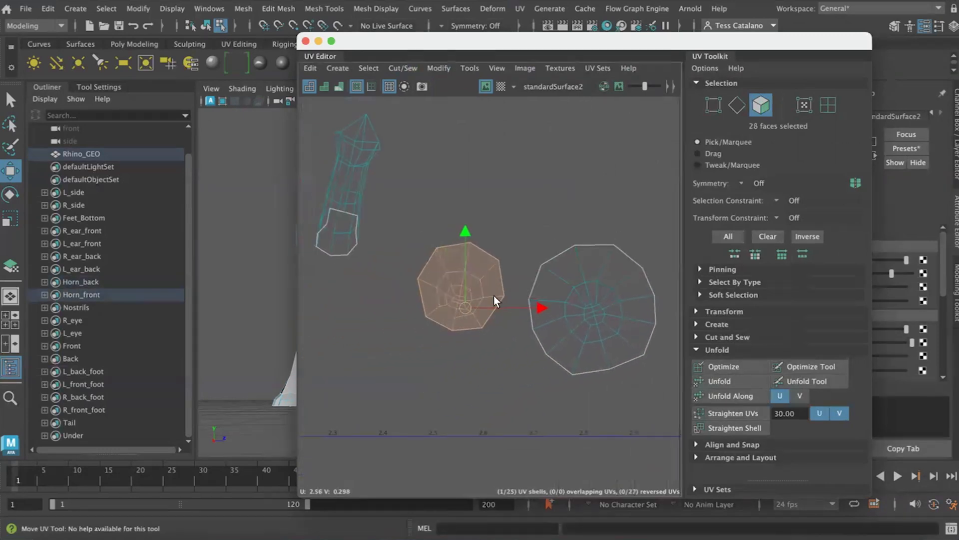
{"action": "double_click", "coordinate": [358, 131]}
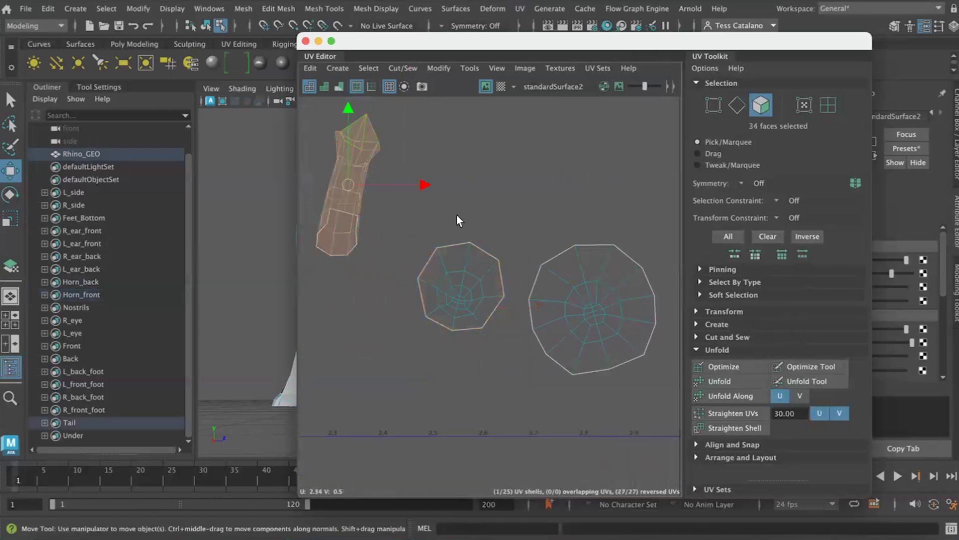
{"action": "left_click", "coordinate": [719, 380]}
{"action": "middle_click_drag", "start_coordinate": [393, 320], "coordinate": [431, 389], "text": "alt"}
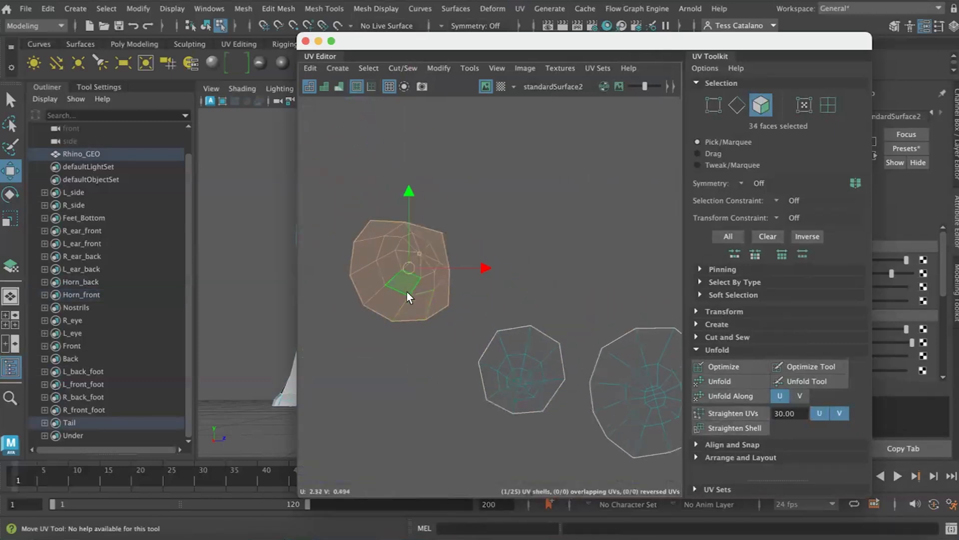
- Select one face in the unfolded tail shell and examine the matching tail geometry on the model
{"action": "middle_click_drag", "start_coordinate": [293, 305], "coordinate": [200, 312], "text": "alt"}
{"action": "key", "text": "f"}
{"action": "left_click", "coordinate": [259, 301]}
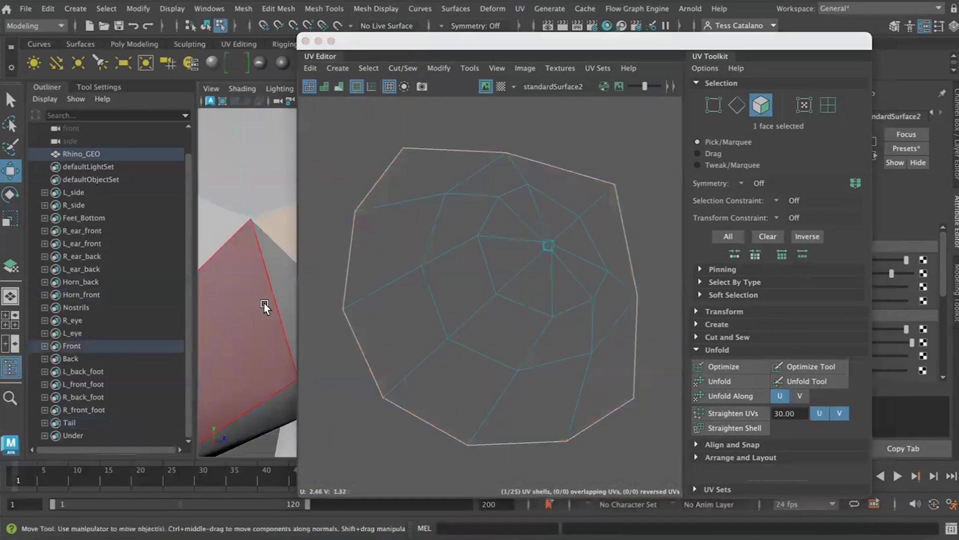
{"action": "key", "text": "f"}
{"action": "left_click_drag", "start_coordinate": [450, 43], "coordinate": [697, 51]}
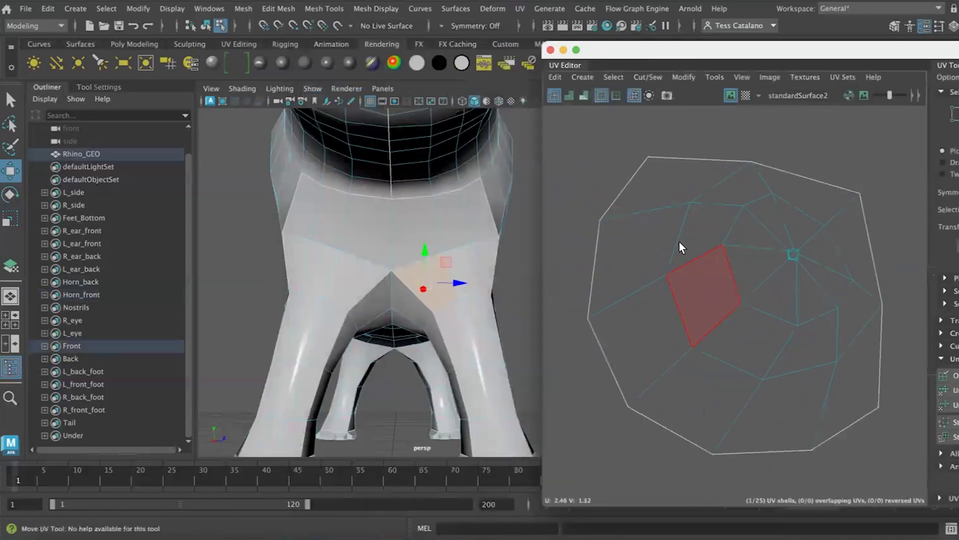
{"action": "left_click", "coordinate": [696, 326]}
{"action": "left_click_drag", "start_coordinate": [317, 281], "coordinate": [406, 328], "text": "alt"}
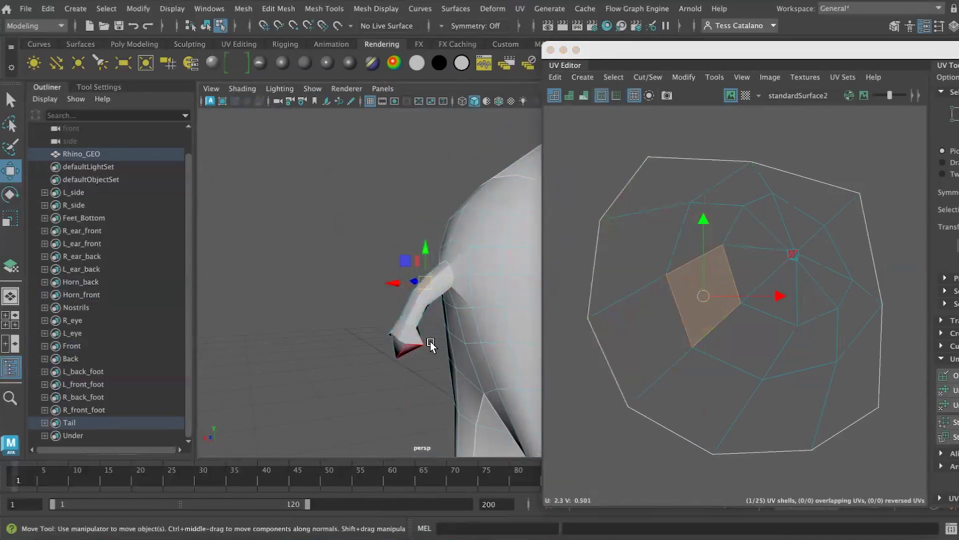
{"action": "left_click_drag", "start_coordinate": [383, 387], "coordinate": [440, 403], "text": "alt"}
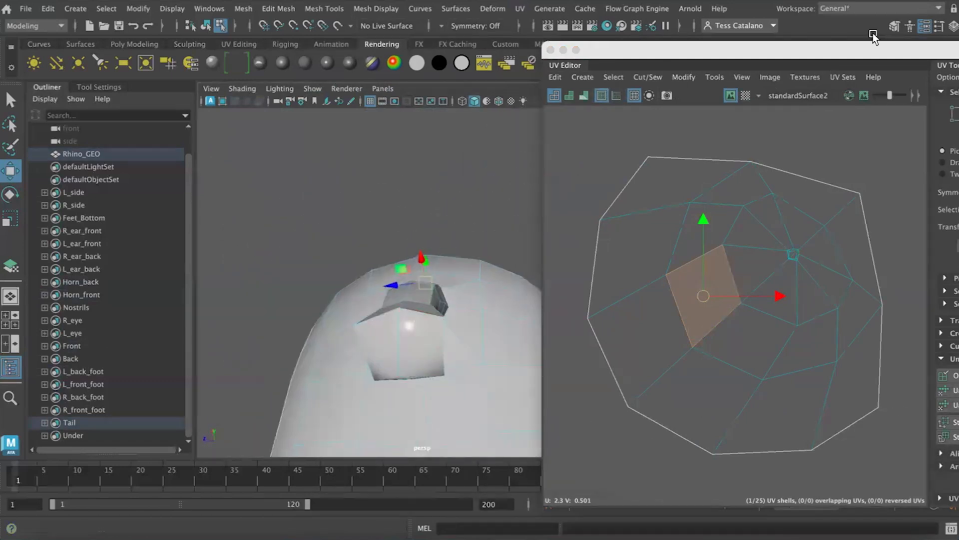
- Shrink the UV Editor, move it clear of the tail, and activate Multi-Cut from the Modeling Toolkit
{"action": "left_click_drag", "start_coordinate": [718, 49], "coordinate": [295, 53]}
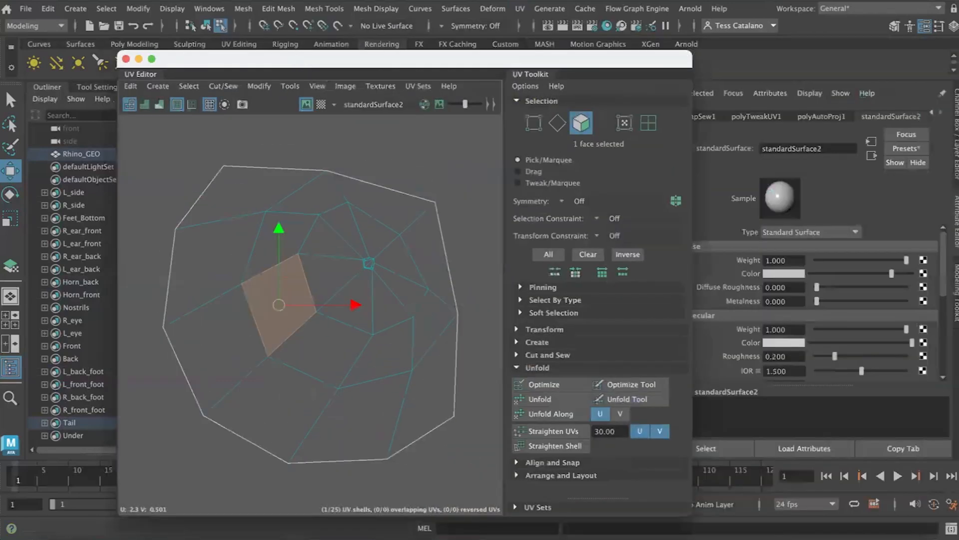
{"action": "left_click_drag", "start_coordinate": [685, 511], "coordinate": [448, 349]}
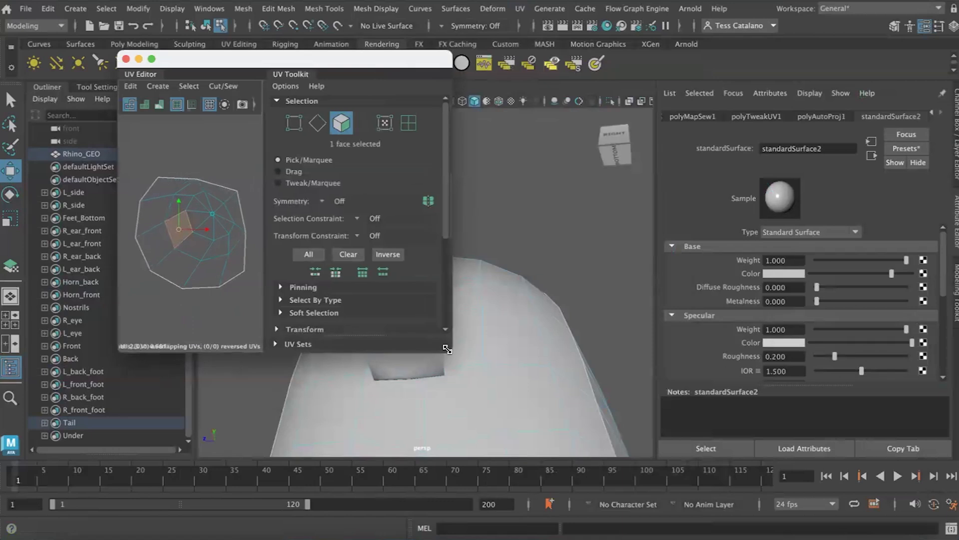
{"action": "left_click_drag", "start_coordinate": [350, 58], "coordinate": [269, 33]}
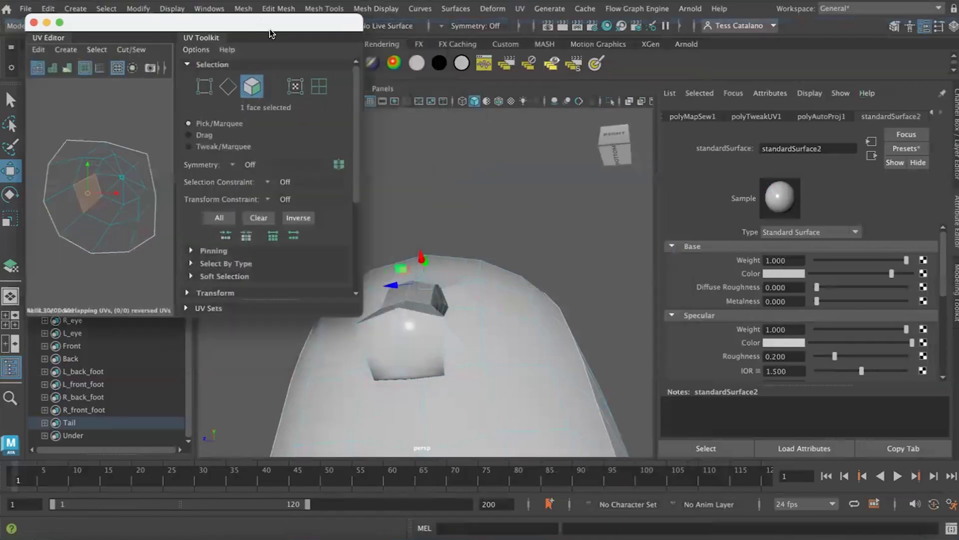
{"action": "left_click", "coordinate": [944, 282]}
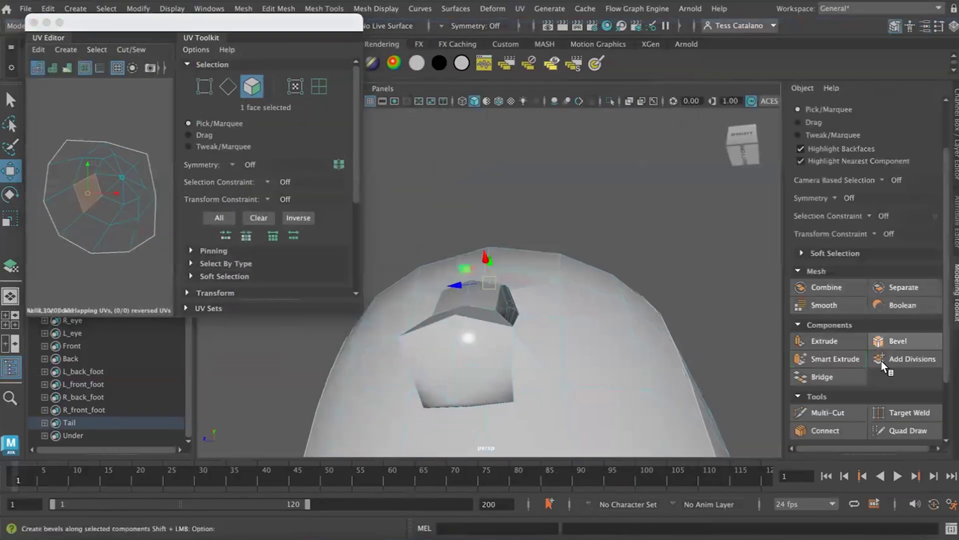
{"action": "left_click", "coordinate": [830, 413]}
- Try a Multi-Cut edge across the end face of the tail tip and undo it
{"action": "left_click", "coordinate": [455, 315]}
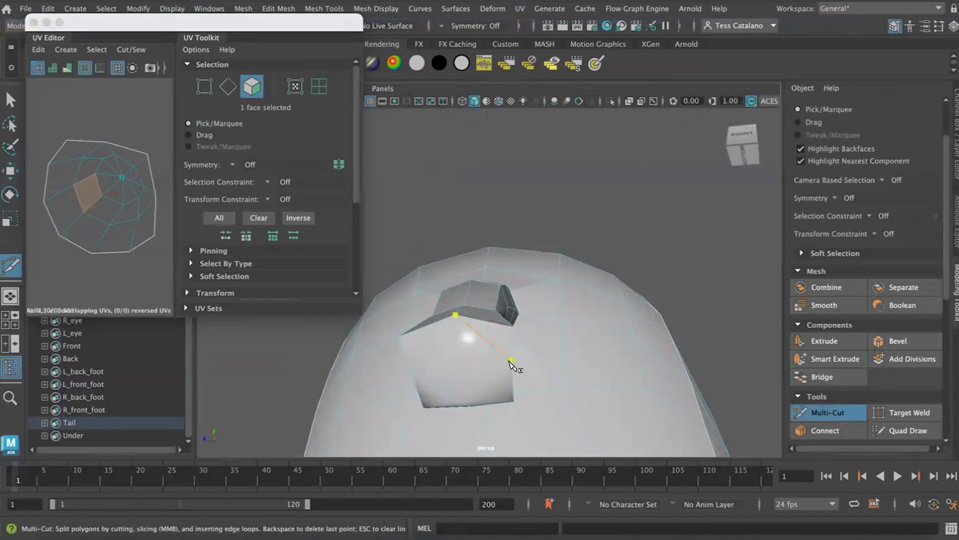
{"action": "left_click", "coordinate": [509, 364]}
{"action": "key", "text": "Return"}
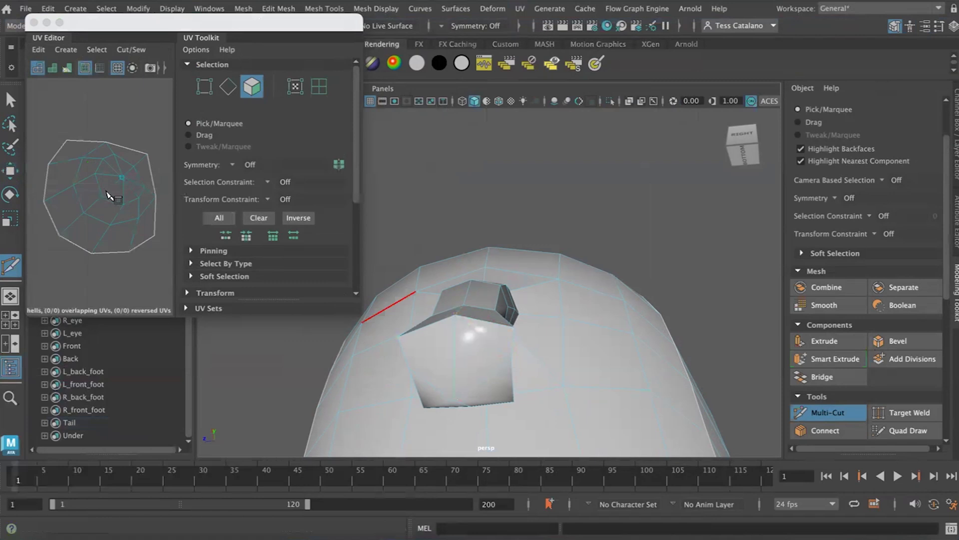
{"action": "left_click_drag", "start_coordinate": [450, 381], "coordinate": [417, 403], "text": "alt"}
{"action": "key", "text": "super+z"}
- Cut two edges into the tail tip, running from its middle and its side corner down to the pointed end
{"action": "middle_click_drag", "start_coordinate": [431, 398], "coordinate": [456, 318], "text": "alt"}
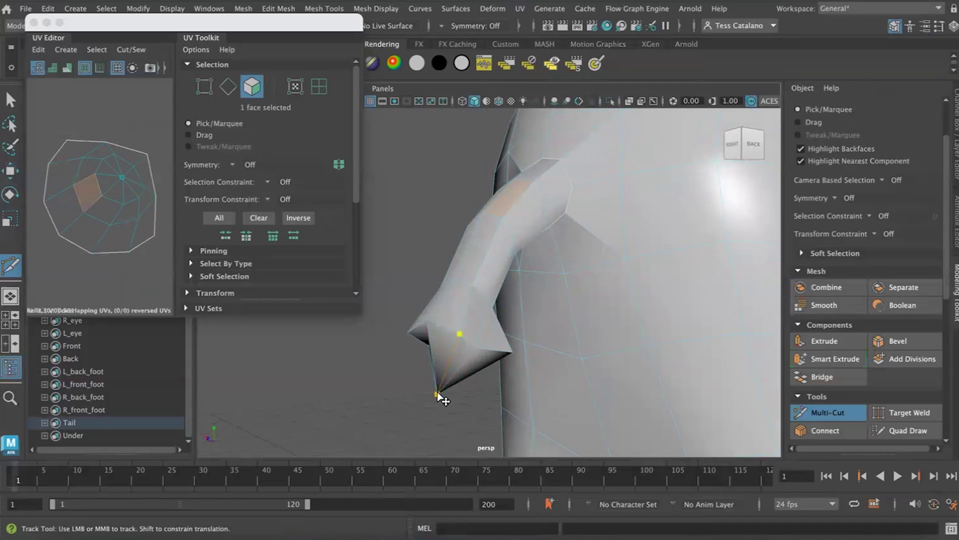
{"action": "key", "text": "Return"}
{"action": "left_click_drag", "start_coordinate": [363, 414], "coordinate": [427, 335], "text": "alt"}
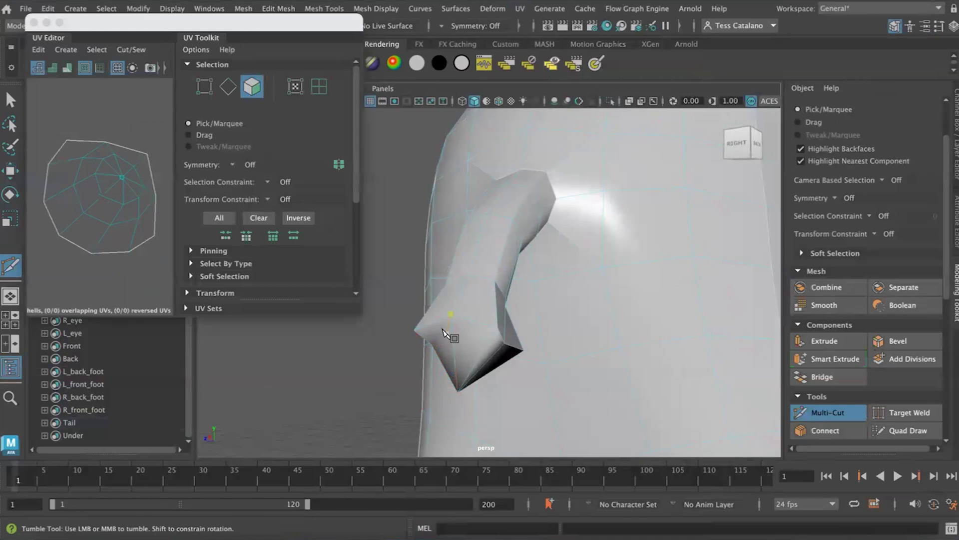
{"action": "left_click_drag", "start_coordinate": [460, 394], "coordinate": [414, 331], "text": "alt"}
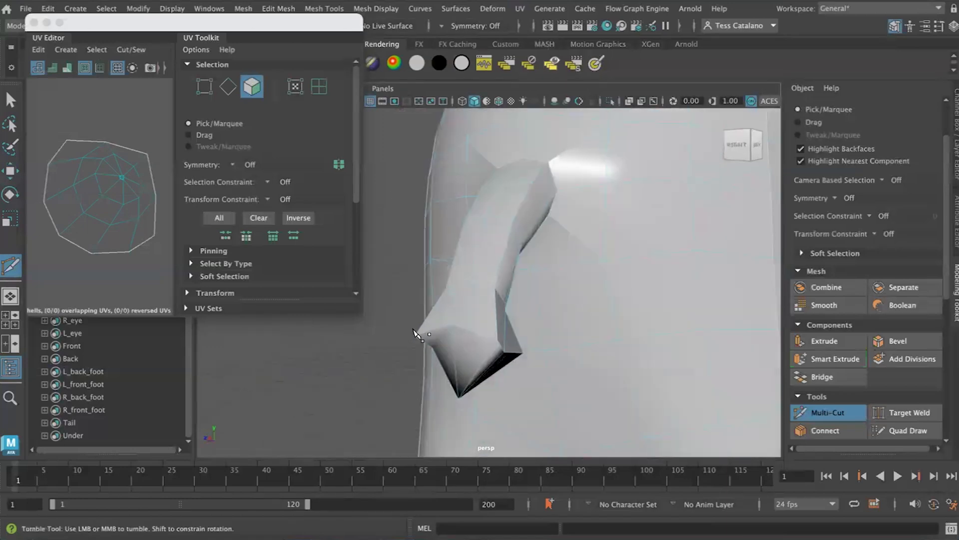
{"action": "left_click", "coordinate": [415, 335]}
{"action": "left_click", "coordinate": [458, 398]}
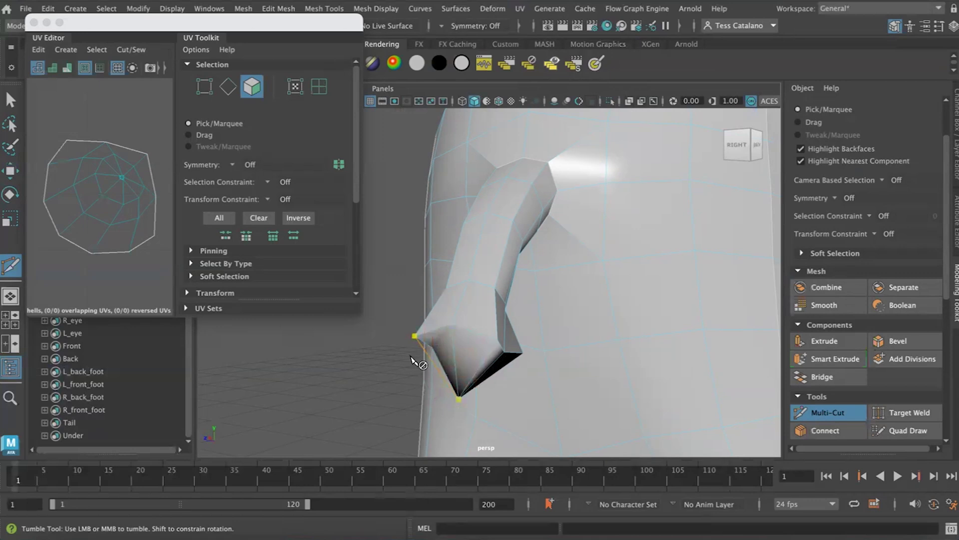
{"action": "key", "text": "Return"}
- Cut two edges on the underside of the tail tip, from the pointed end to the corners nearest the tail shaft
{"action": "left_click_drag", "start_coordinate": [460, 398], "coordinate": [450, 354], "text": "alt"}
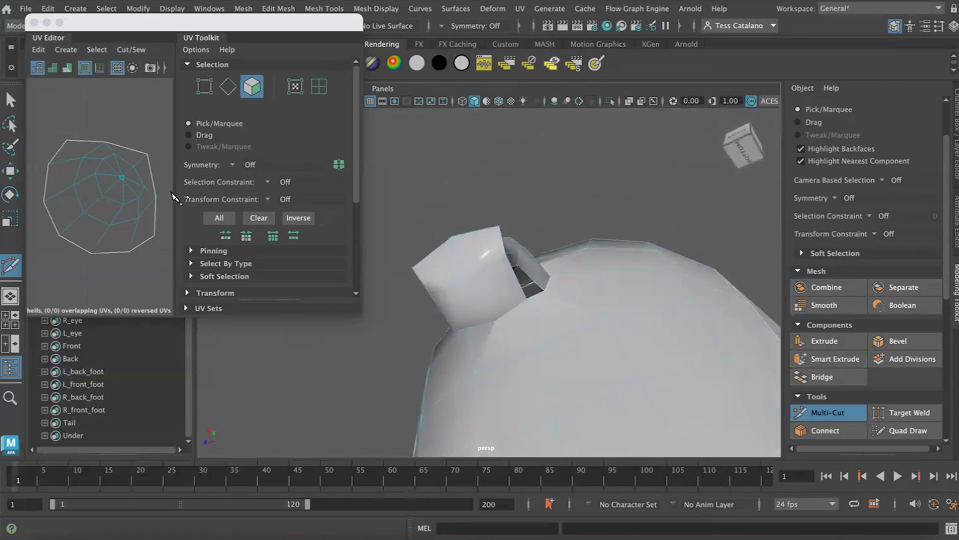
{"action": "left_click", "coordinate": [344, 308]}
{"action": "left_click_drag", "start_coordinate": [452, 322], "coordinate": [487, 214], "text": "alt"}
{"action": "left_click", "coordinate": [472, 226]}
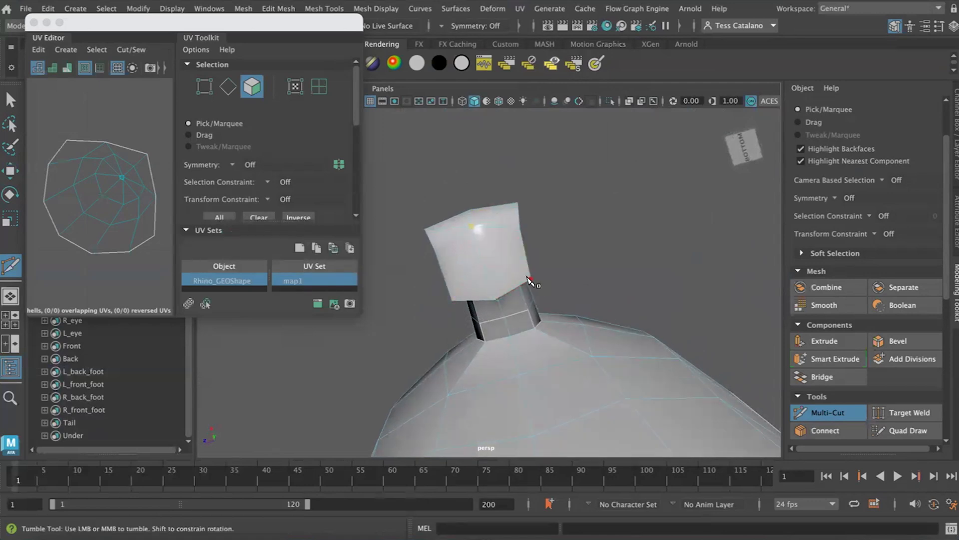
{"action": "key", "text": "Return"}
{"action": "left_click", "coordinate": [472, 227]}
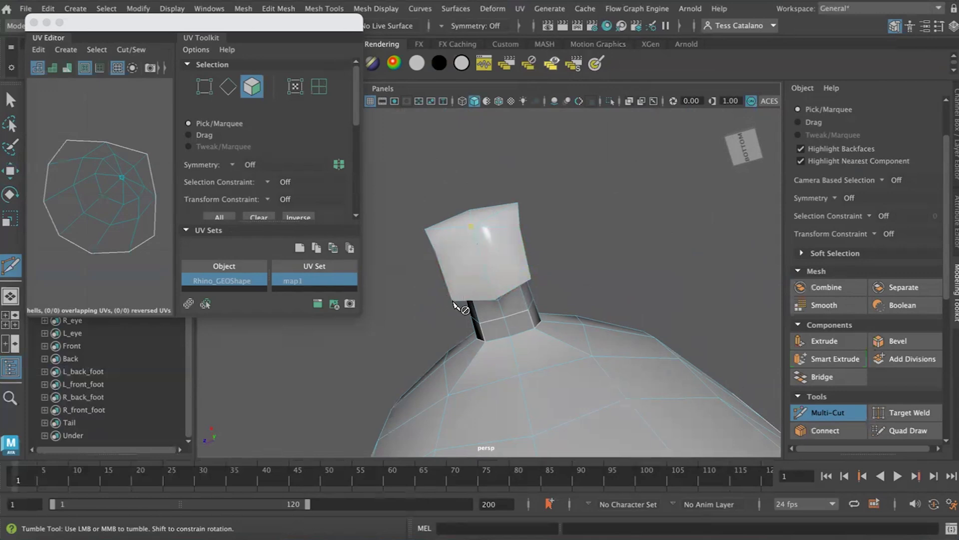
{"action": "key", "text": "Return"}
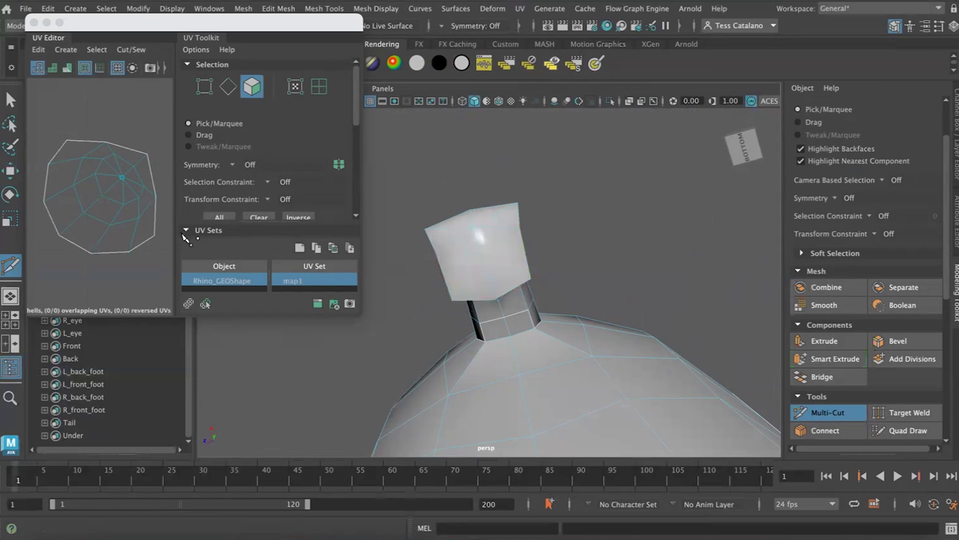
- Inspect the topology of the tail tip from several angles and distances
{"action": "left_click_drag", "start_coordinate": [508, 282], "coordinate": [135, 187], "text": "alt"}
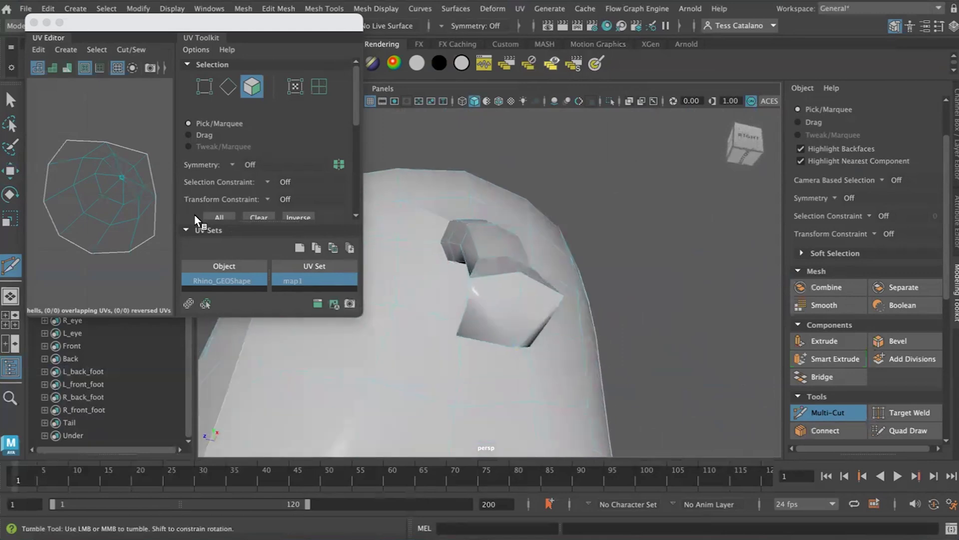
{"action": "left_click_drag", "start_coordinate": [505, 305], "coordinate": [598, 342], "text": "alt"}
{"action": "scroll", "coordinate": [529, 301], "scroll_direction": "up", "scroll_amount": 6}
{"action": "scroll", "coordinate": [526, 302], "scroll_direction": "down", "scroll_amount": 4}
{"action": "scroll", "coordinate": [529, 304], "scroll_direction": "up", "scroll_amount": 3}
{"action": "scroll", "coordinate": [481, 306], "scroll_direction": "down", "scroll_amount": 5}
{"action": "scroll", "coordinate": [481, 306], "scroll_direction": "up", "scroll_amount": 2}
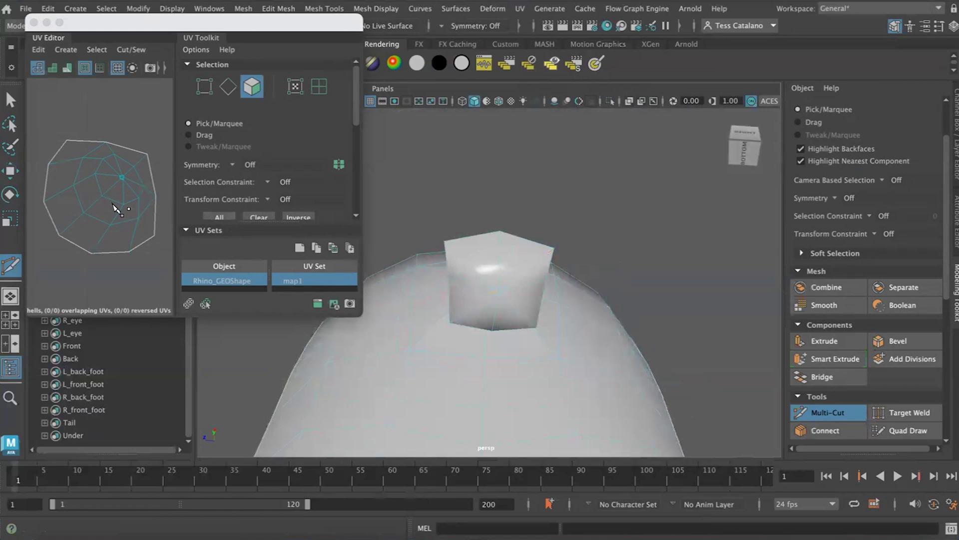
- Enlarge the UV Editor, place it beside the tail in the viewport, and switch to the Select tool
{"action": "left_click_drag", "start_coordinate": [245, 21], "coordinate": [347, 40]}
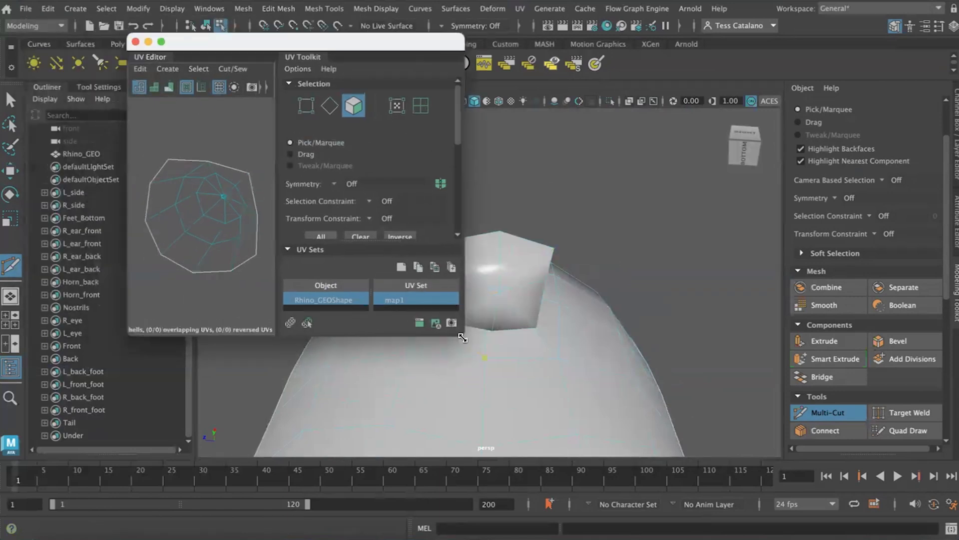
{"action": "left_click_drag", "start_coordinate": [522, 359], "coordinate": [682, 410]}
{"action": "scroll", "coordinate": [358, 266], "scroll_direction": "down", "scroll_amount": 2}
{"action": "scroll", "coordinate": [364, 283], "scroll_direction": "down", "scroll_amount": 2}
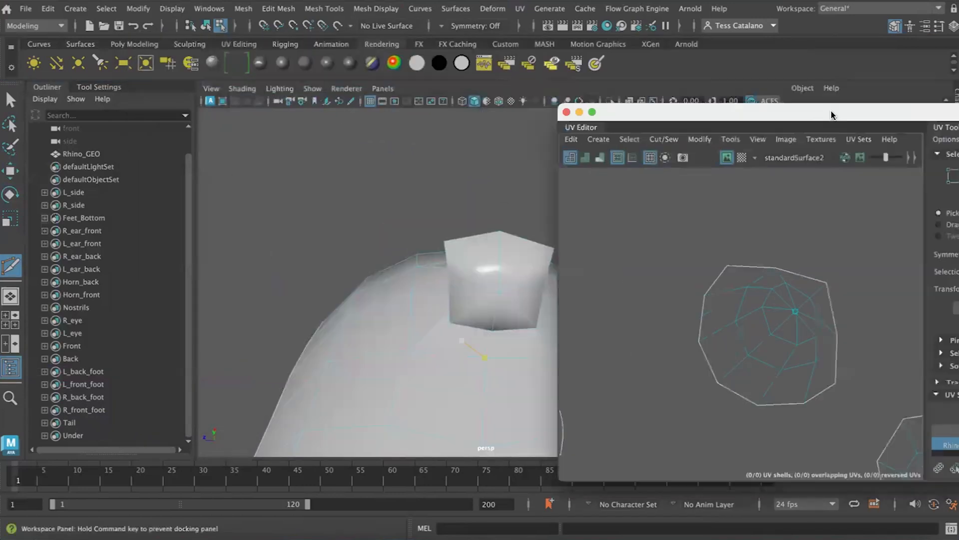
{"action": "left_click", "coordinate": [8, 97]}
- Examine the tail's underside and select the two faces at its base to locate their UVs in the UV Editor
{"action": "left_click_drag", "start_coordinate": [347, 269], "coordinate": [380, 260], "text": "alt"}
{"action": "middle_click_drag", "start_coordinate": [403, 205], "coordinate": [401, 292], "text": "alt"}
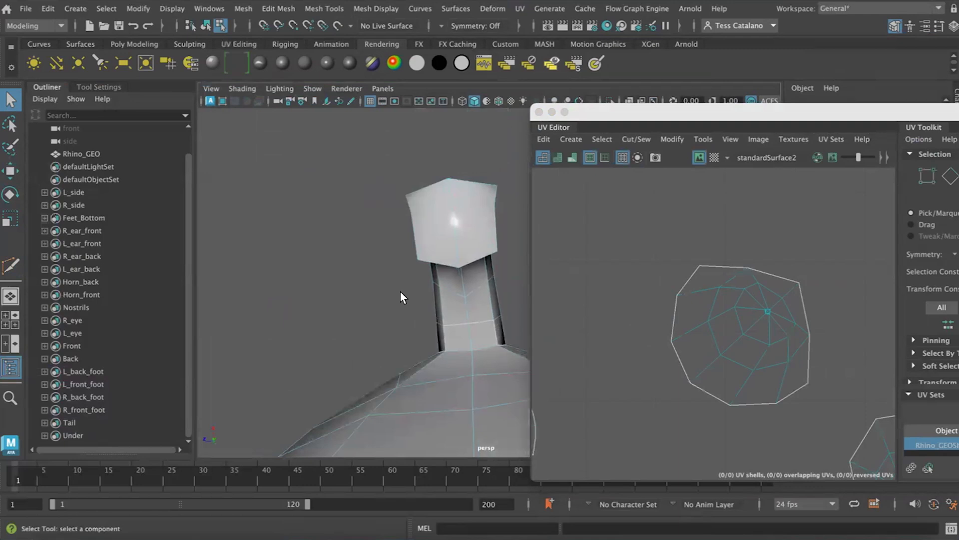
{"action": "left_click_drag", "start_coordinate": [401, 291], "coordinate": [401, 285], "text": "alt"}
{"action": "right_click_drag", "start_coordinate": [461, 202], "coordinate": [459, 185]}
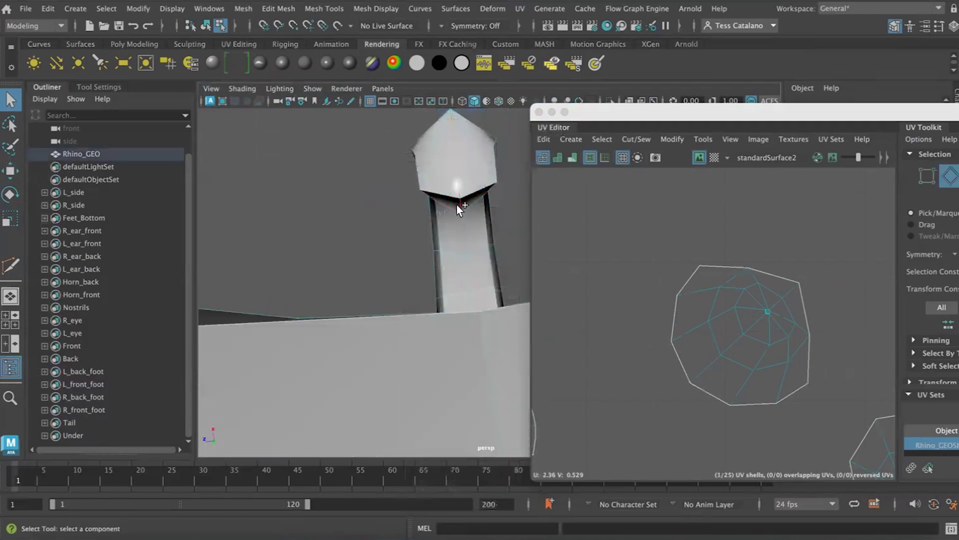
{"action": "left_click_drag", "start_coordinate": [478, 335], "coordinate": [343, 289], "text": "alt"}
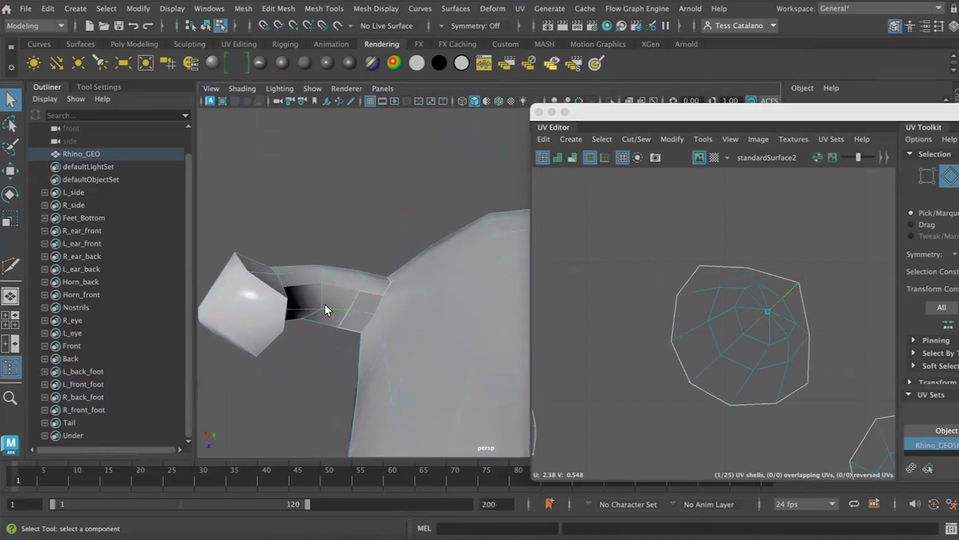
{"action": "right_click_drag", "start_coordinate": [371, 302], "coordinate": [365, 187]}
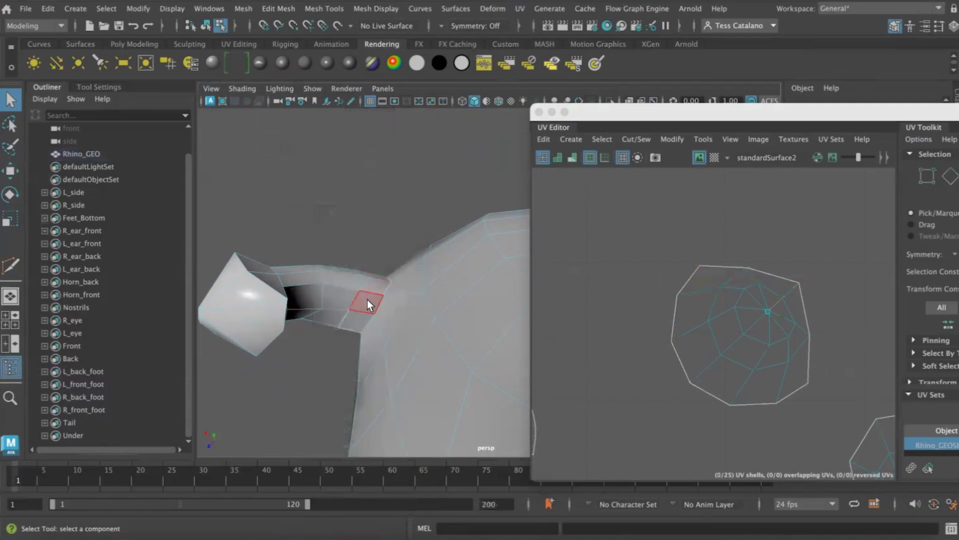
{"action": "left_click_drag", "start_coordinate": [352, 335], "coordinate": [388, 305], "text": "alt"}
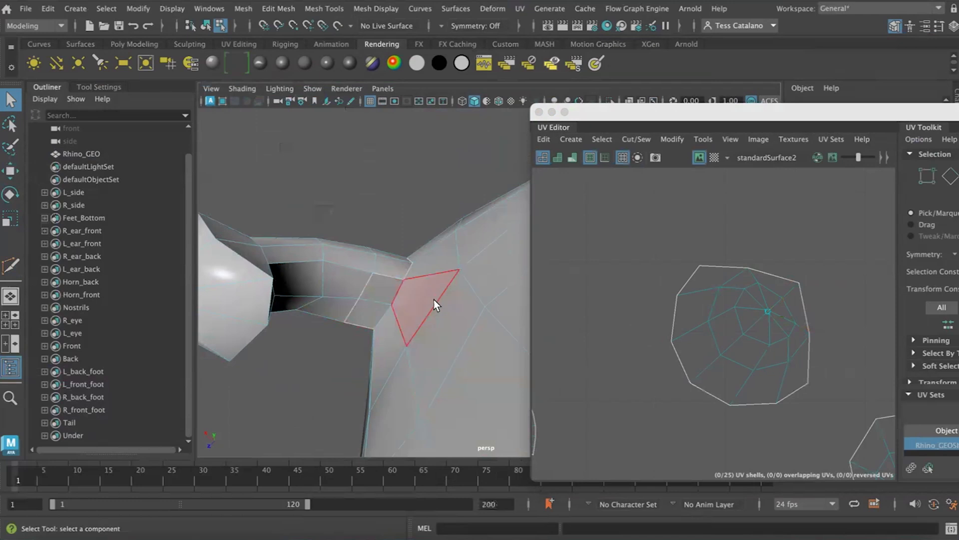
{"action": "left_click", "coordinate": [371, 294]}
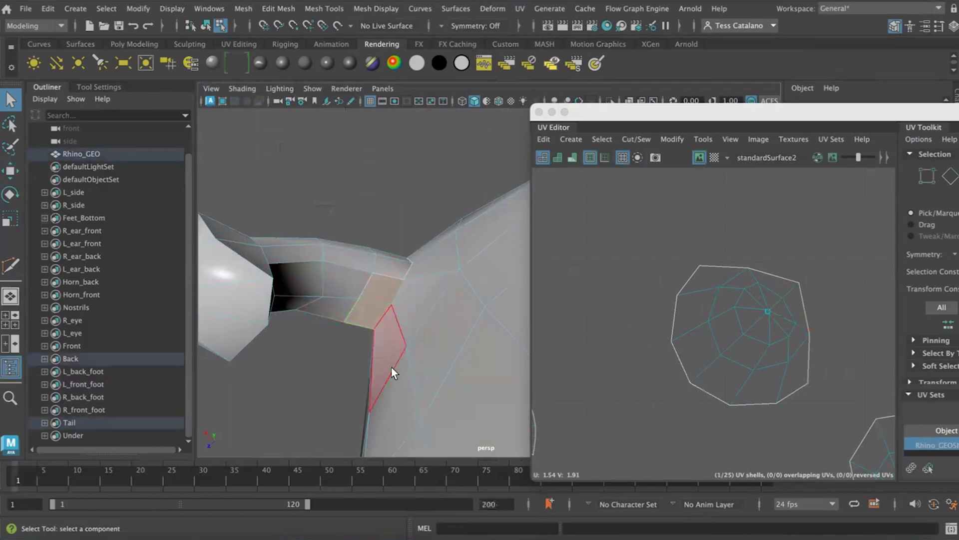
{"action": "scroll", "coordinate": [655, 372], "scroll_direction": "down", "scroll_amount": 5}
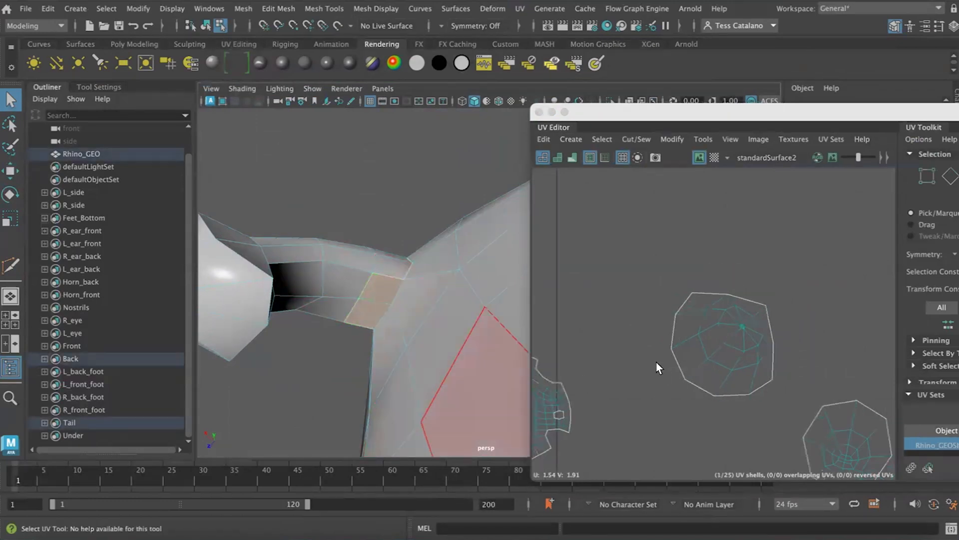
{"action": "scroll", "coordinate": [655, 372], "scroll_direction": "down", "scroll_amount": 8}
{"action": "scroll", "coordinate": [672, 361], "scroll_direction": "up", "scroll_amount": 6}
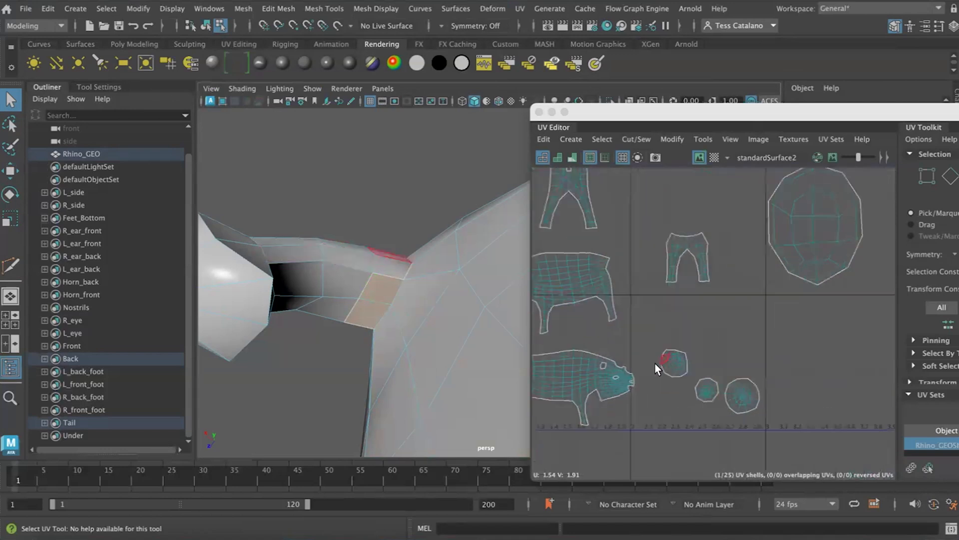
- Cut the UVs along the two edges where the tail's underside meets the rhino's body
{"action": "right_click_drag", "start_coordinate": [391, 287], "coordinate": [392, 199]}
{"action": "left_click", "coordinate": [395, 294]}
{"action": "left_click", "coordinate": [377, 319], "text": "shift"}
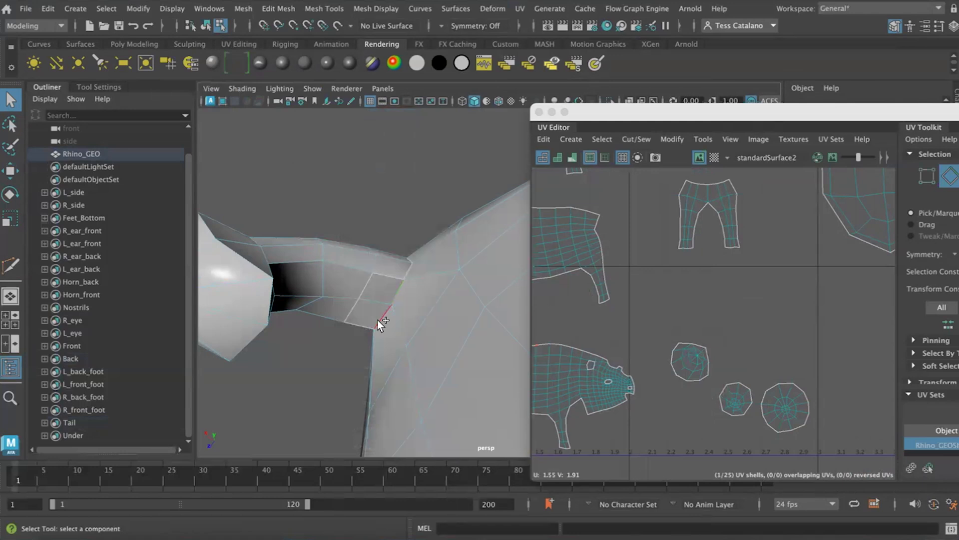
{"action": "scroll", "coordinate": [648, 358], "scroll_direction": "down", "scroll_amount": 3}
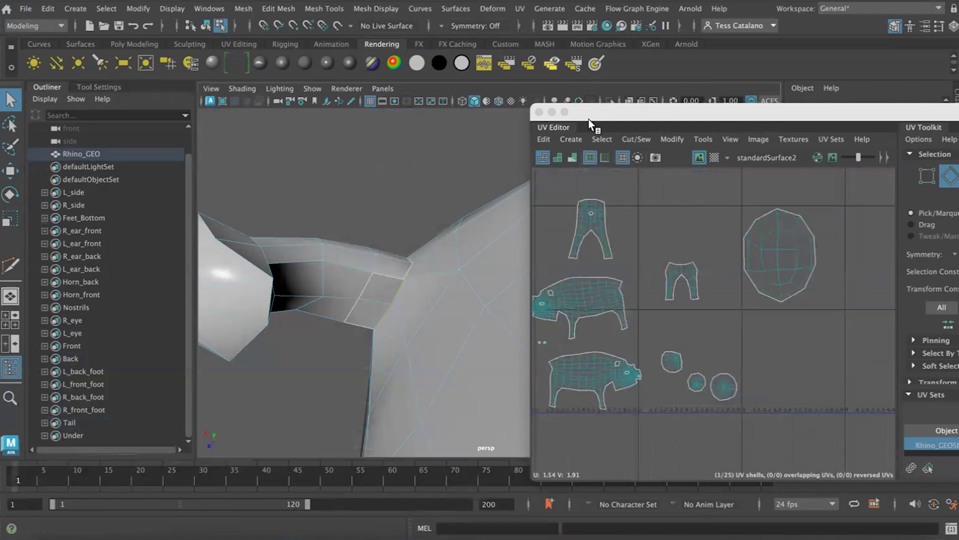
{"action": "left_click", "coordinate": [620, 139]}
{"action": "left_click", "coordinate": [646, 205]}
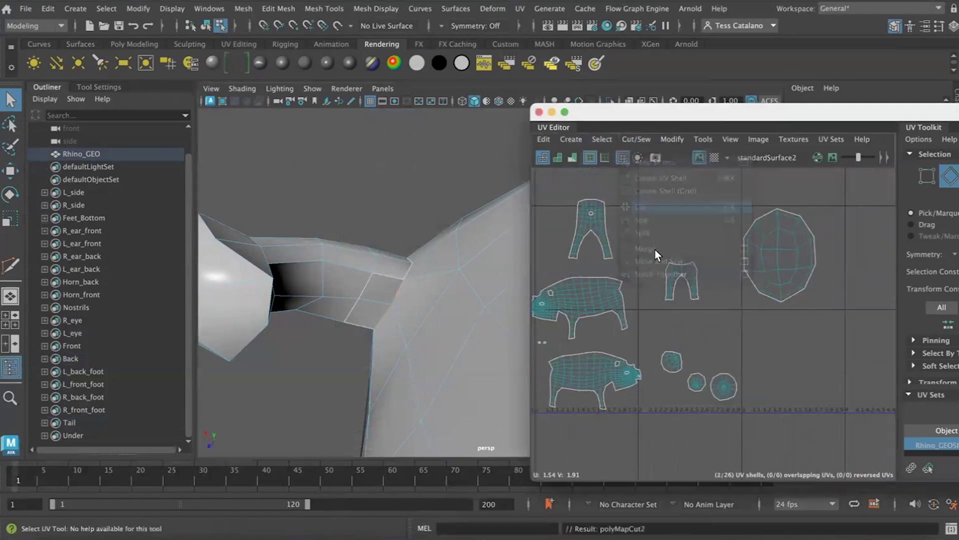
- Select the two faces at the underside of the tail's base and move their UVs sideways out of the back shell
{"action": "right_click_drag", "start_coordinate": [386, 289], "coordinate": [376, 181]}
{"action": "left_click", "coordinate": [376, 302]}
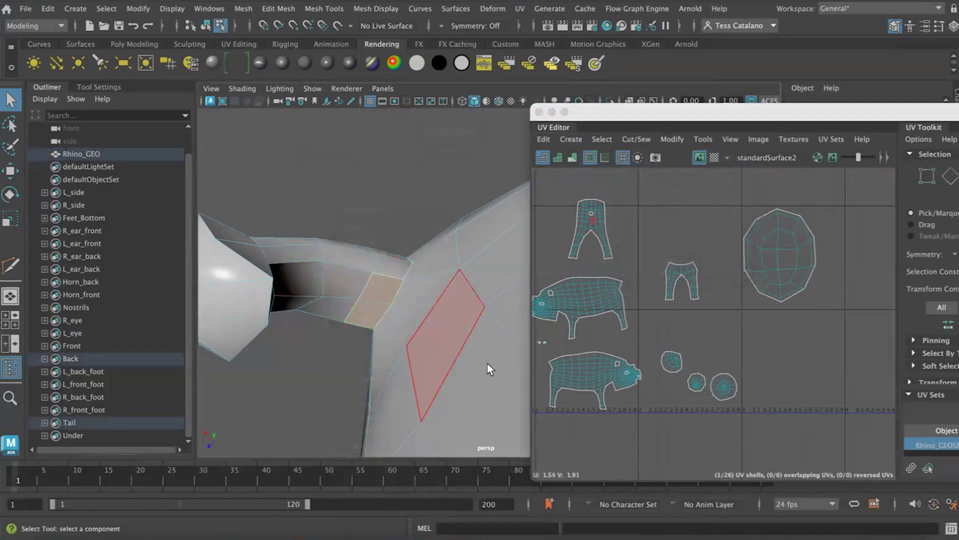
{"action": "key", "text": "f"}
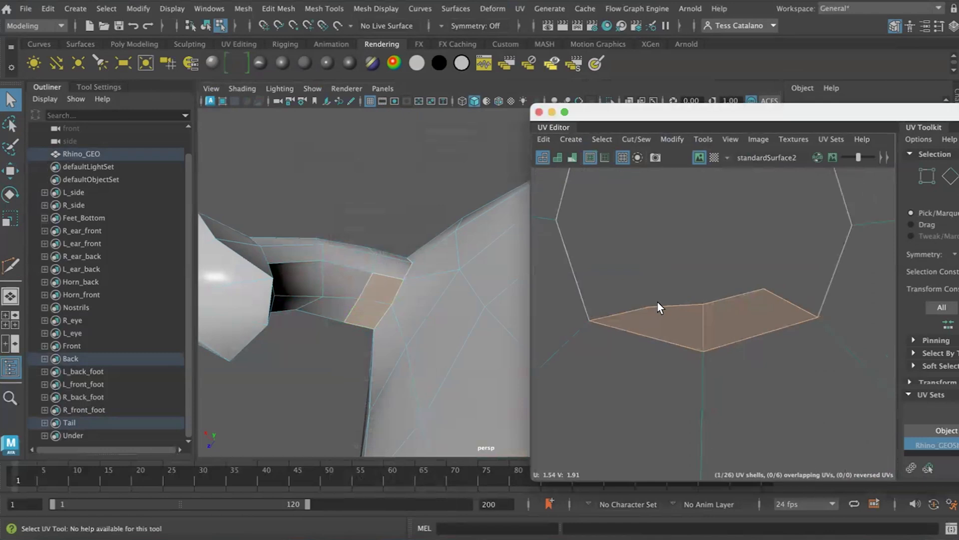
{"action": "scroll", "coordinate": [657, 302], "scroll_direction": "down", "scroll_amount": 6}
{"action": "scroll", "coordinate": [661, 309], "scroll_direction": "down", "scroll_amount": 5}
{"action": "middle_click_drag", "start_coordinate": [724, 284], "coordinate": [755, 205], "text": "alt"}
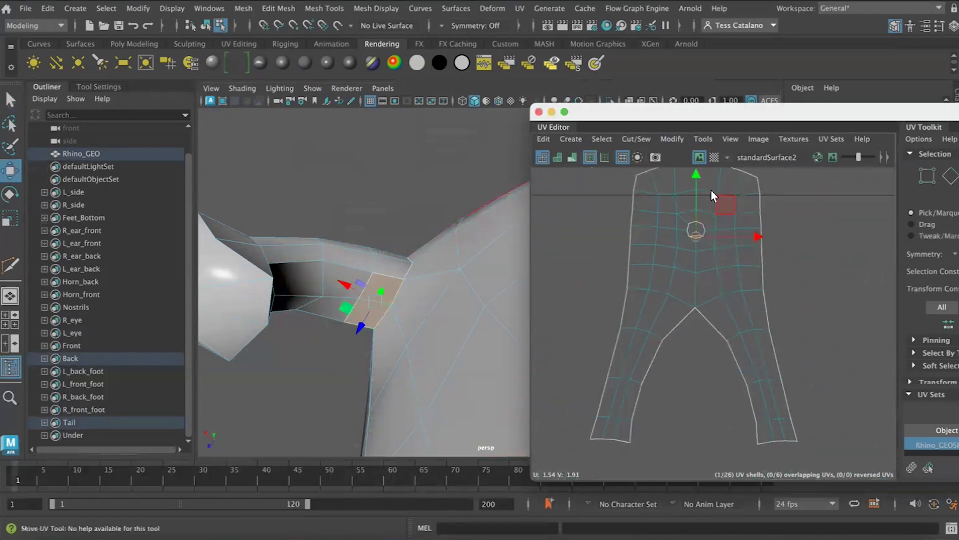
{"action": "left_click_drag", "start_coordinate": [758, 238], "coordinate": [881, 245]}
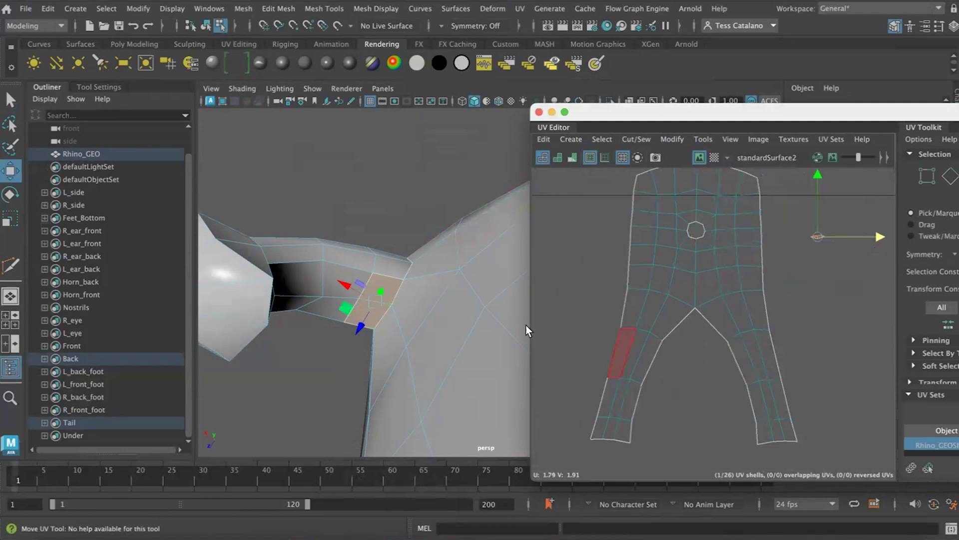
{"action": "key", "text": "ctrl+z"}
- Move and Sew the separated faces onto the tail's UV shell along their two edges facing the tail tip
{"action": "right_click", "coordinate": [378, 289]}
{"action": "right_click_drag", "start_coordinate": [379, 289], "coordinate": [381, 115]}
{"action": "left_click", "coordinate": [373, 285]}
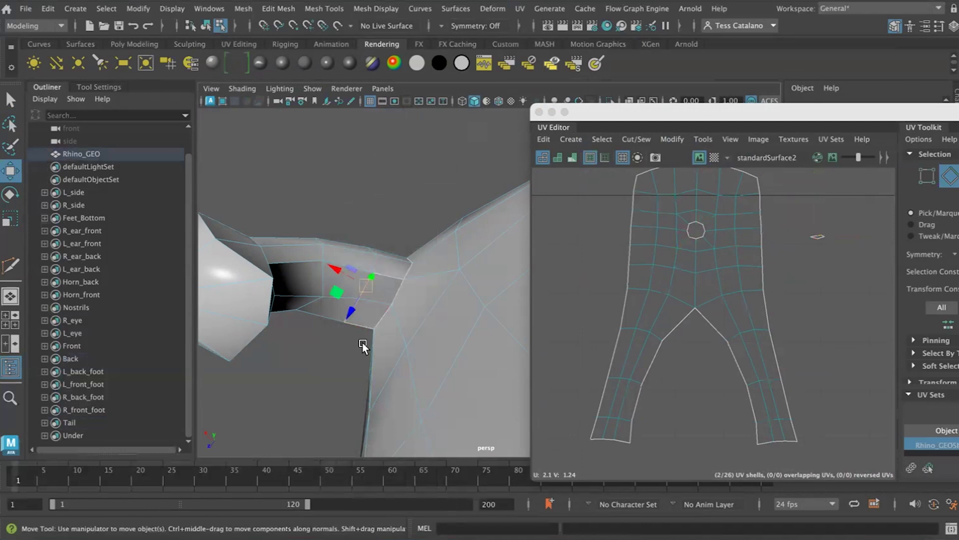
{"action": "key", "text": "q"}
{"action": "left_click", "coordinate": [349, 317]}
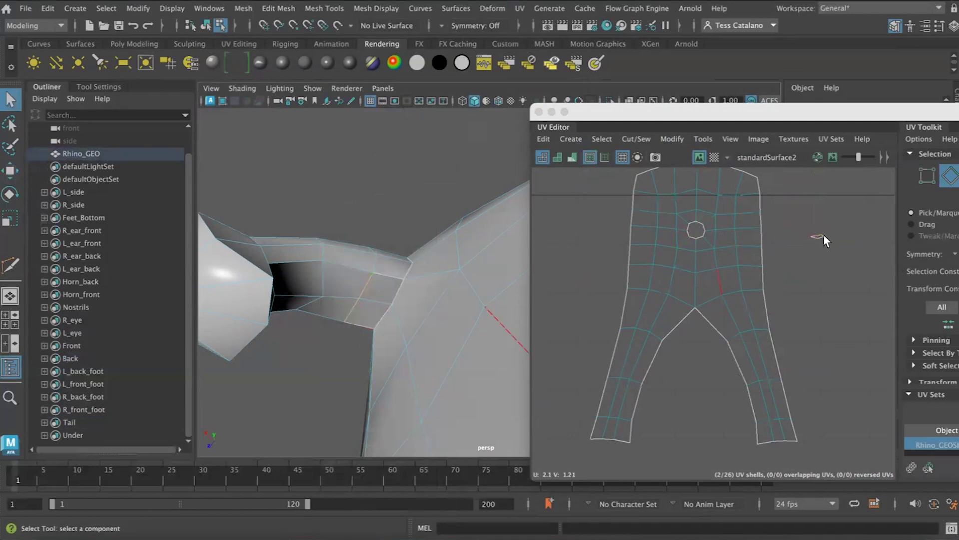
{"action": "scroll", "coordinate": [721, 297], "scroll_direction": "down", "scroll_amount": 10}
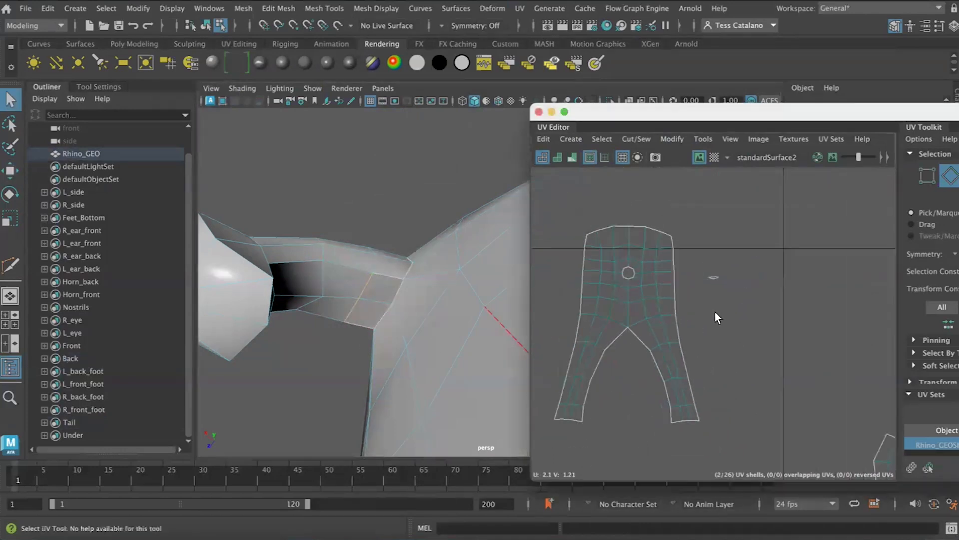
{"action": "scroll", "coordinate": [739, 325], "scroll_direction": "down", "scroll_amount": 6}
{"action": "scroll", "coordinate": [760, 382], "scroll_direction": "up", "scroll_amount": 8}
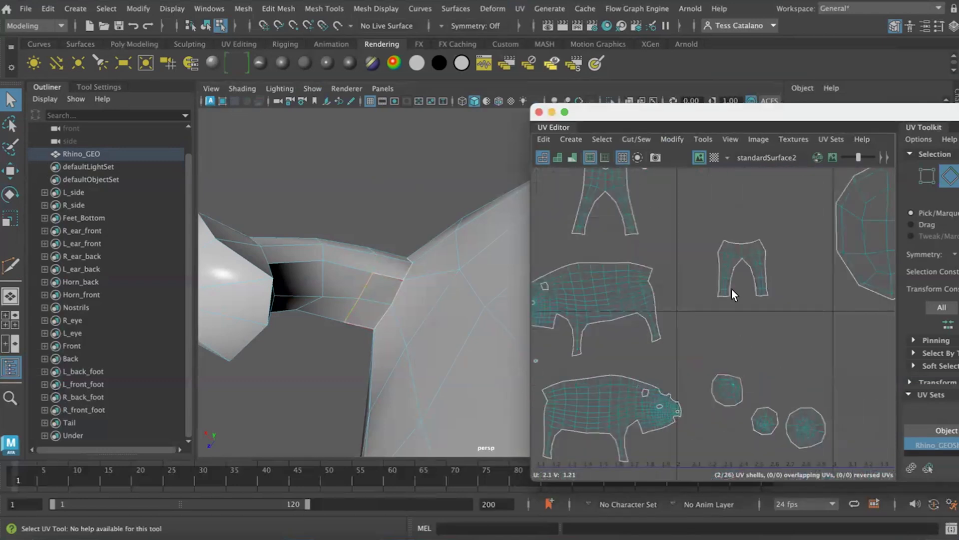
{"action": "left_click", "coordinate": [594, 140]}
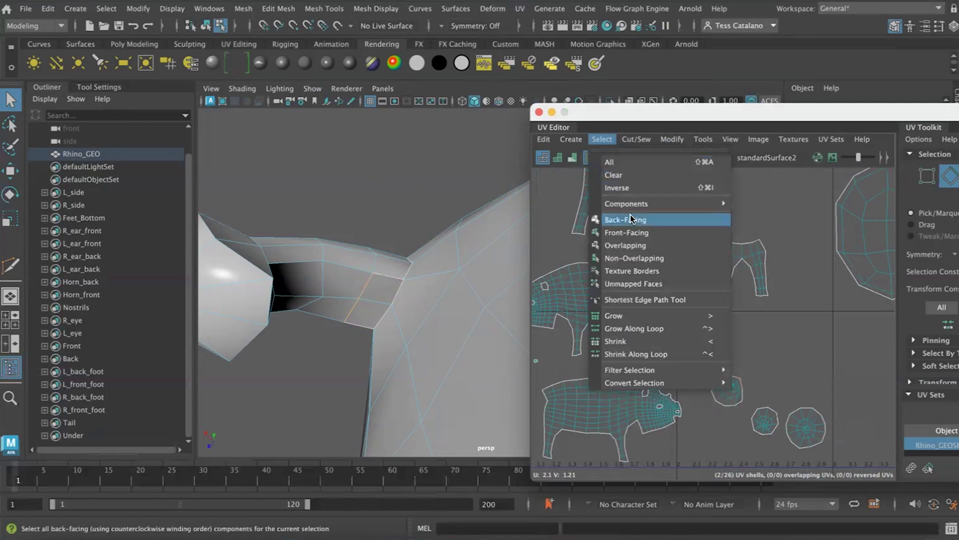
{"action": "mouse_move", "coordinate": [636, 140]}
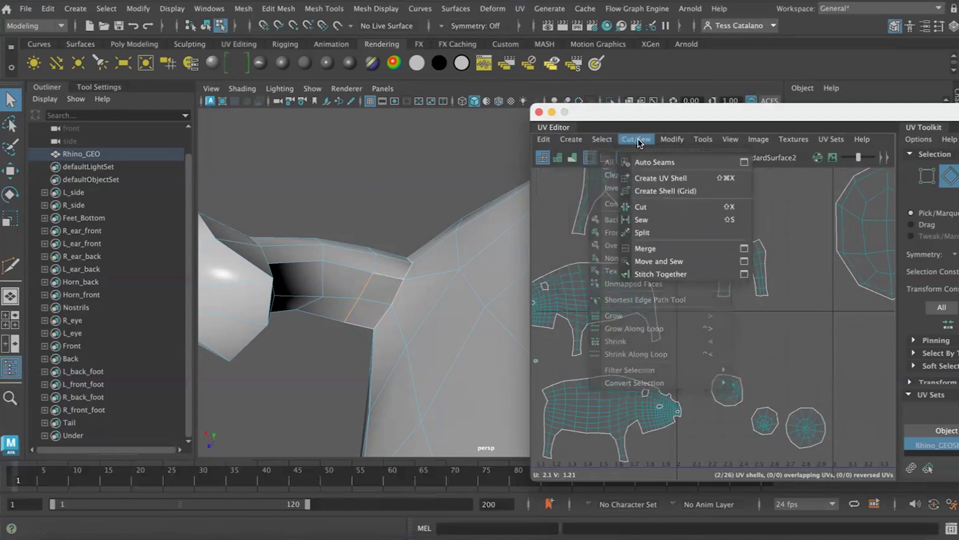
{"action": "left_click", "coordinate": [658, 261]}
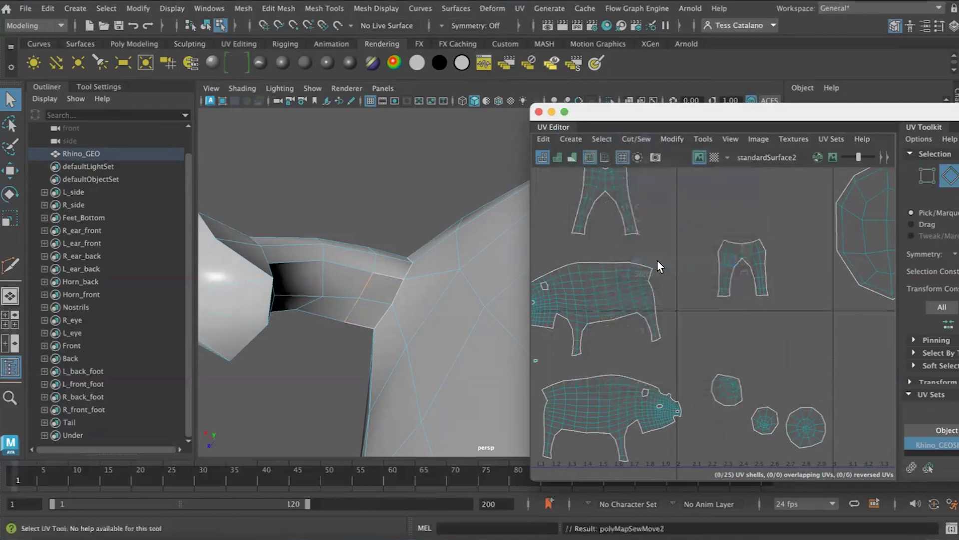
- Move and Sew the lengthwise seam edge on one side of the added faces at the tail's base
{"action": "scroll", "coordinate": [364, 316], "scroll_direction": "up", "scroll_amount": 6}
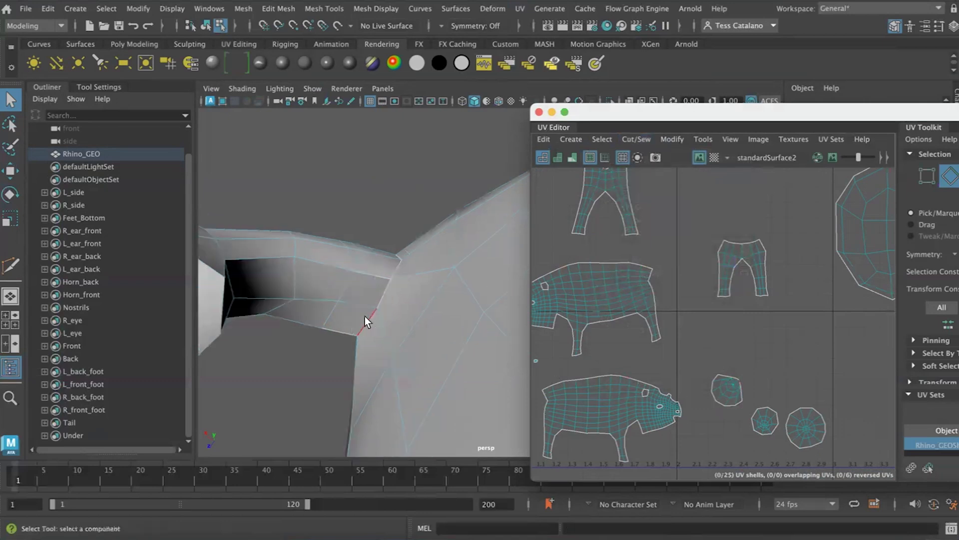
{"action": "scroll", "coordinate": [335, 298], "scroll_direction": "down", "scroll_amount": 4}
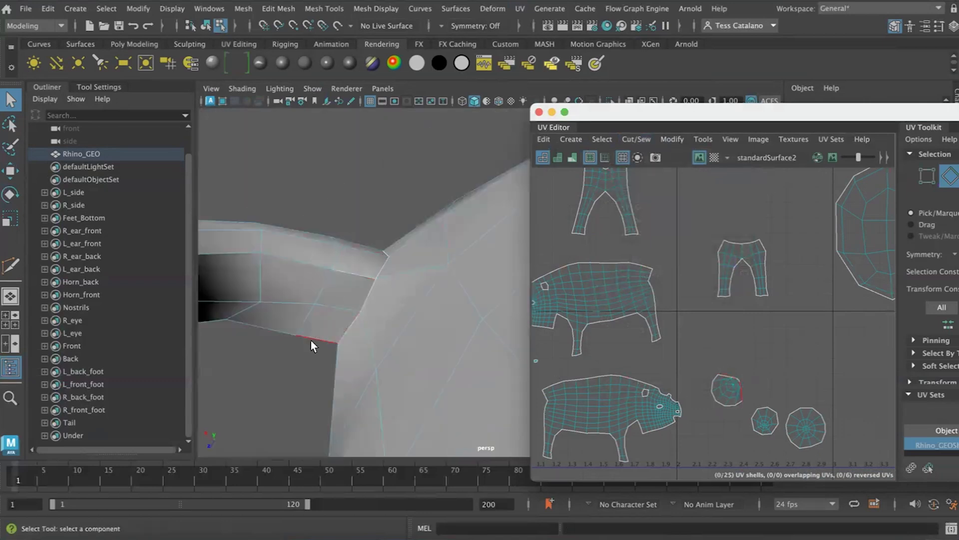
{"action": "left_click", "coordinate": [361, 274]}
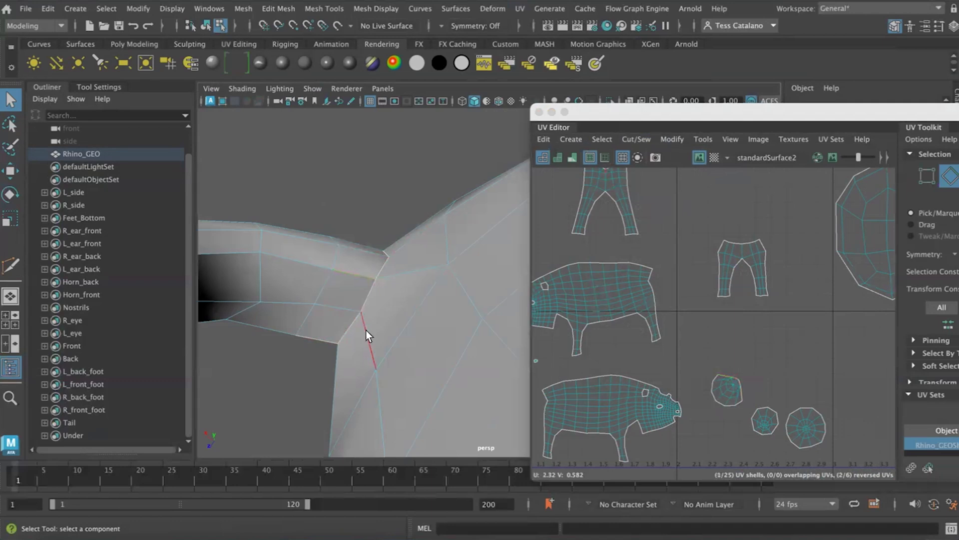
{"action": "scroll", "coordinate": [316, 272], "scroll_direction": "up", "scroll_amount": 4}
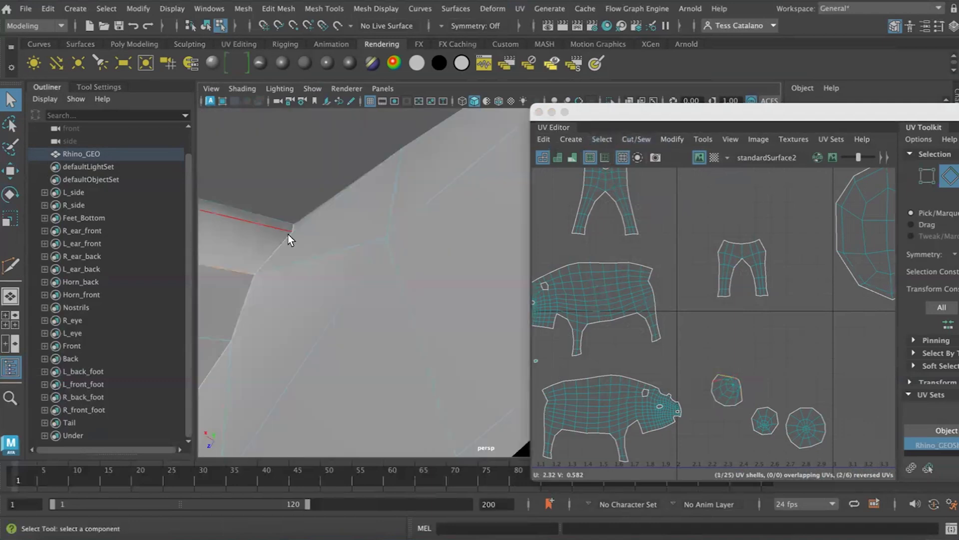
{"action": "scroll", "coordinate": [311, 247], "scroll_direction": "down", "scroll_amount": 5}
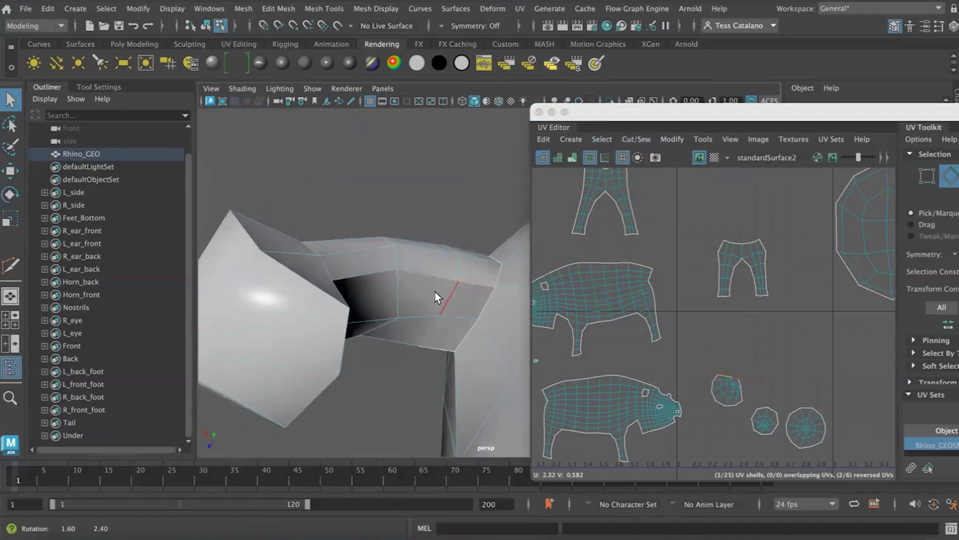
{"action": "left_click", "coordinate": [636, 139]}
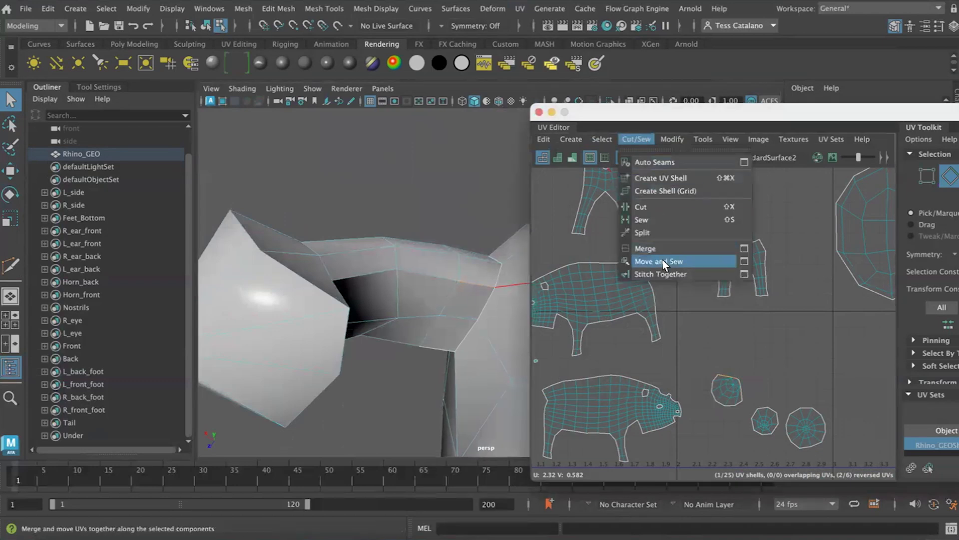
{"action": "left_click", "coordinate": [658, 261]}
- Move and Sew the matching lengthwise seam edge on the opposite side of the tail's base
{"action": "left_click_drag", "start_coordinate": [483, 373], "coordinate": [526, 357], "text": "alt"}
{"action": "left_click", "coordinate": [424, 254]}
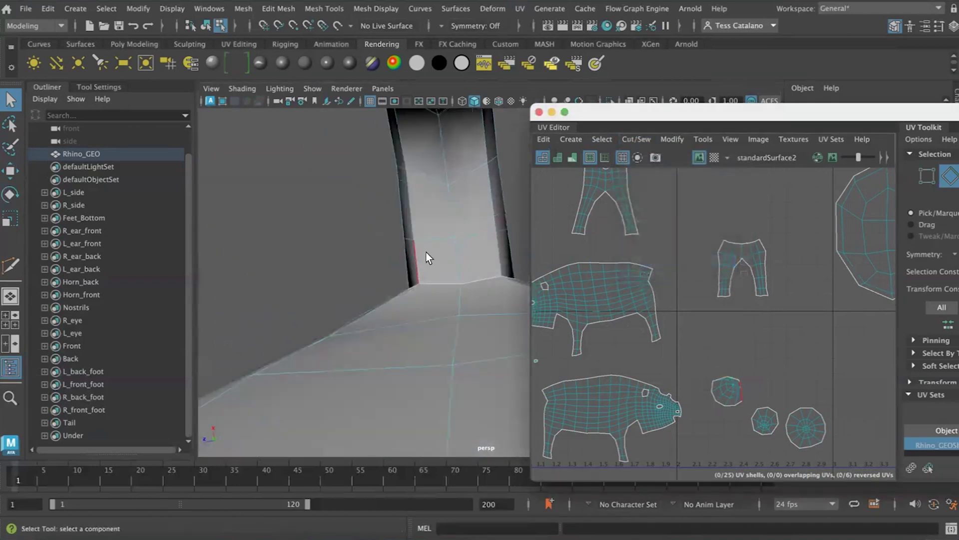
{"action": "left_click", "coordinate": [670, 140]}
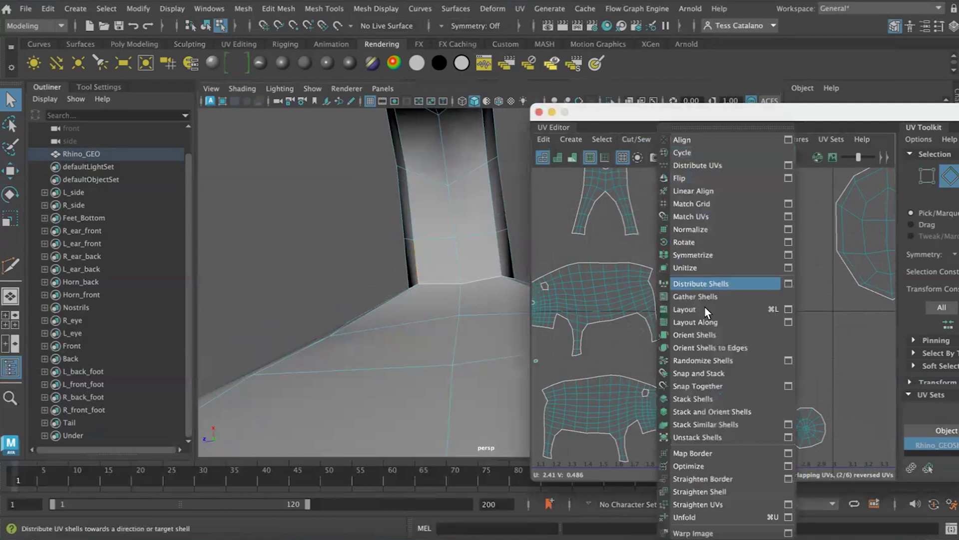
{"action": "left_click", "coordinate": [636, 139]}
{"action": "left_click", "coordinate": [652, 262]}
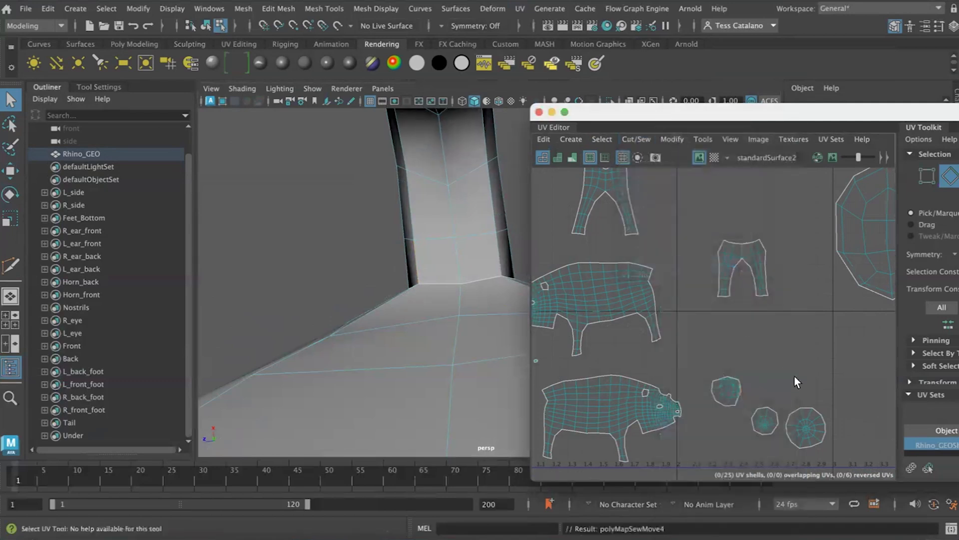
- Cut the UVs along the centre line of the tail's underside, from its base up to the tail tip
{"action": "left_click_drag", "start_coordinate": [466, 275], "coordinate": [433, 239], "text": "alt"}
{"action": "left_click", "coordinate": [457, 269]}
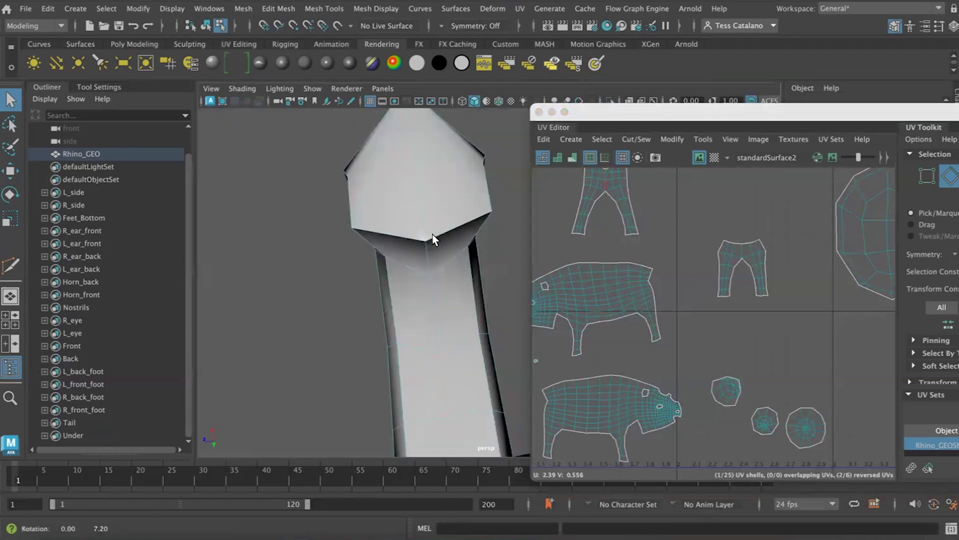
{"action": "left_click", "coordinate": [633, 141]}
{"action": "left_click", "coordinate": [653, 205]}
- Select the whole tail UV shell and unfold it
{"action": "scroll", "coordinate": [783, 370], "scroll_direction": "up", "scroll_amount": 3}
{"action": "scroll", "coordinate": [769, 376], "scroll_direction": "up", "scroll_amount": 3}
{"action": "scroll", "coordinate": [722, 388], "scroll_direction": "up", "scroll_amount": 3}
{"action": "middle_click_drag", "start_coordinate": [721, 388], "coordinate": [691, 322], "text": "alt"}
{"action": "right_click_drag", "start_coordinate": [688, 330], "coordinate": [672, 366]}
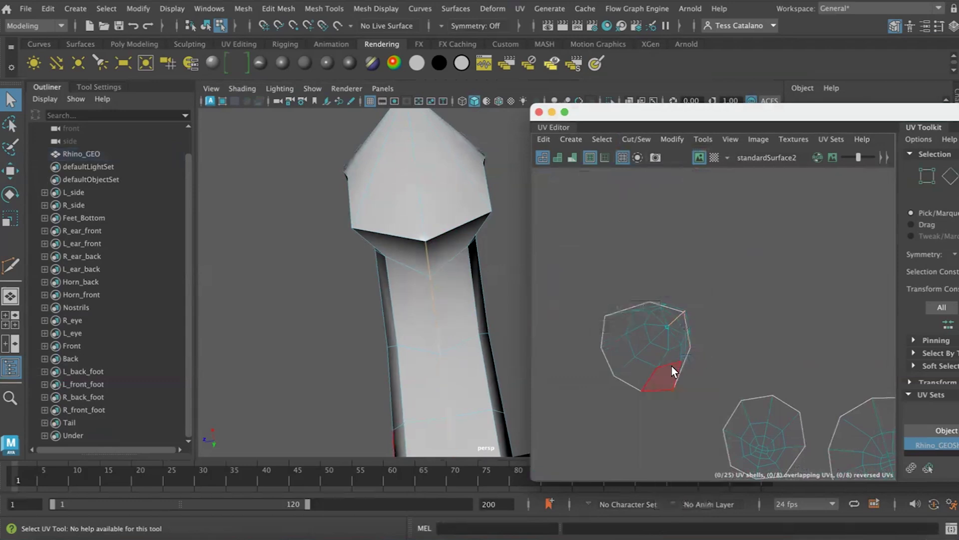
{"action": "left_click", "coordinate": [672, 366]}
{"action": "scroll", "coordinate": [443, 349], "scroll_direction": "down", "scroll_amount": 5}
{"action": "scroll", "coordinate": [445, 350], "scroll_direction": "up", "scroll_amount": 4}
{"action": "left_click_drag", "start_coordinate": [446, 351], "coordinate": [461, 368], "text": "alt"}
{"action": "left_click_drag", "start_coordinate": [824, 111], "coordinate": [619, 51]}
{"action": "scroll", "coordinate": [783, 249], "scroll_direction": "down", "scroll_amount": 4}
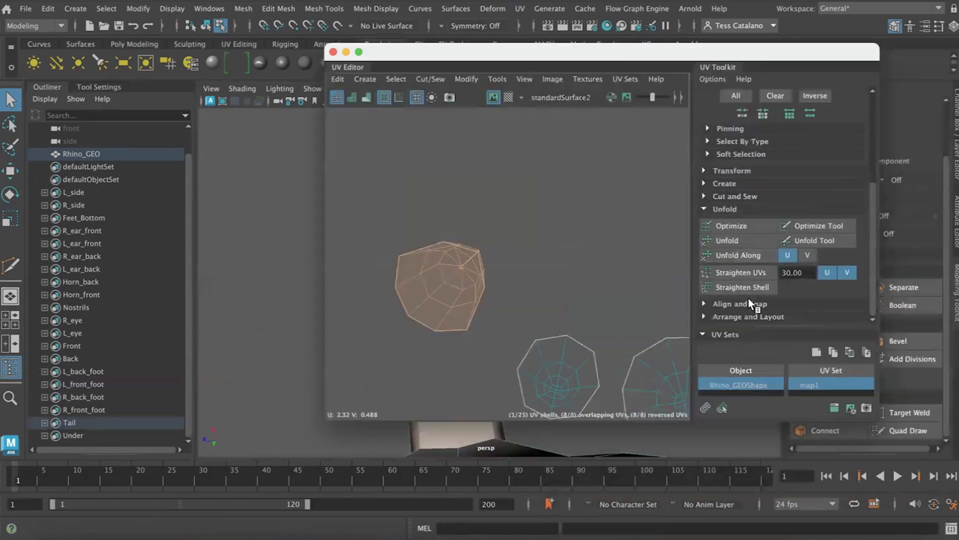
{"action": "left_click", "coordinate": [727, 240]}
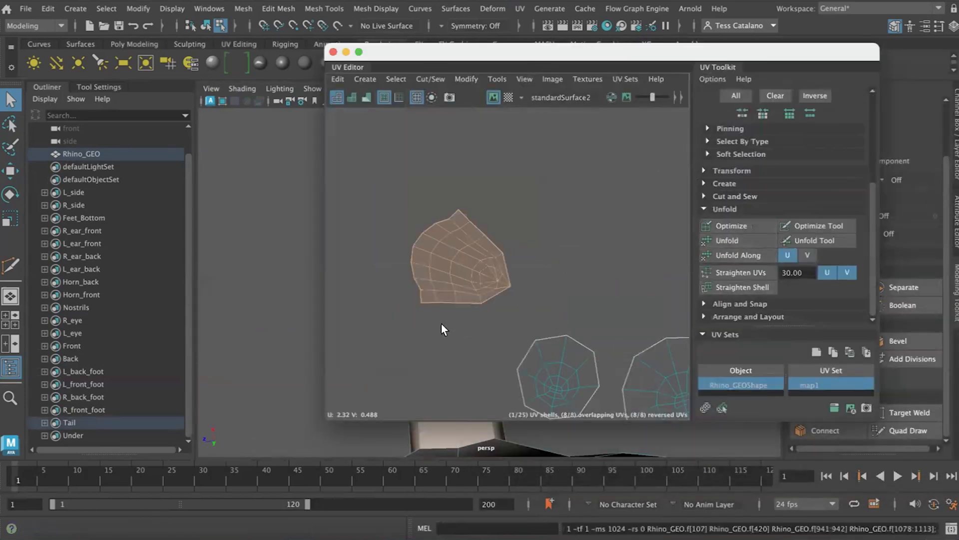
- Extend the tail's seam by cutting the UVs along the centre edge at the tail tip
{"action": "left_click_drag", "start_coordinate": [460, 53], "coordinate": [669, 64]}
{"action": "left_click", "coordinate": [466, 320]}
{"action": "left_click", "coordinate": [420, 217]}
{"action": "left_click_drag", "start_coordinate": [439, 259], "coordinate": [394, 376], "text": "alt"}
{"action": "left_click", "coordinate": [491, 388]}
{"action": "left_click_drag", "start_coordinate": [491, 387], "coordinate": [508, 397], "text": "alt"}
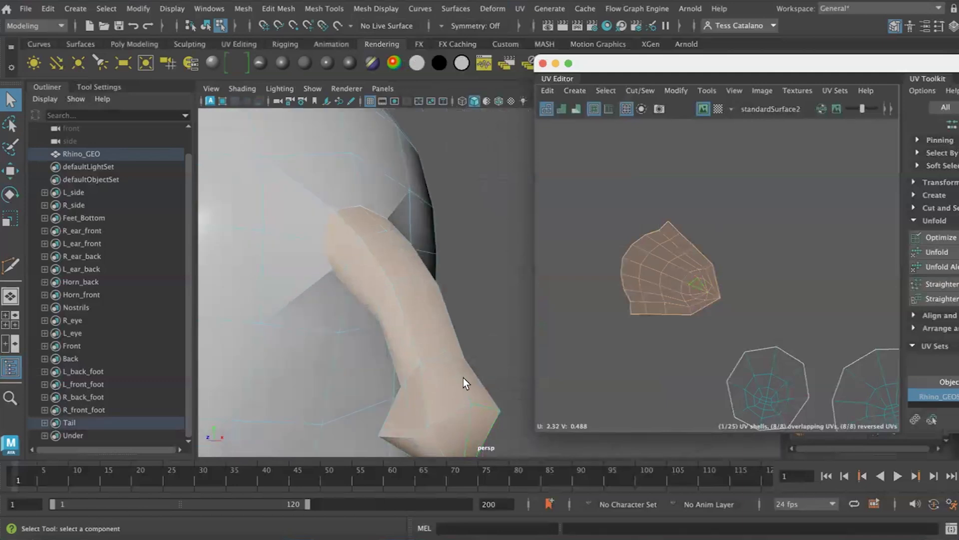
{"action": "middle_click_drag", "start_coordinate": [463, 377], "coordinate": [462, 290], "text": "alt"}
{"action": "left_click_drag", "start_coordinate": [462, 289], "coordinate": [430, 273], "text": "alt"}
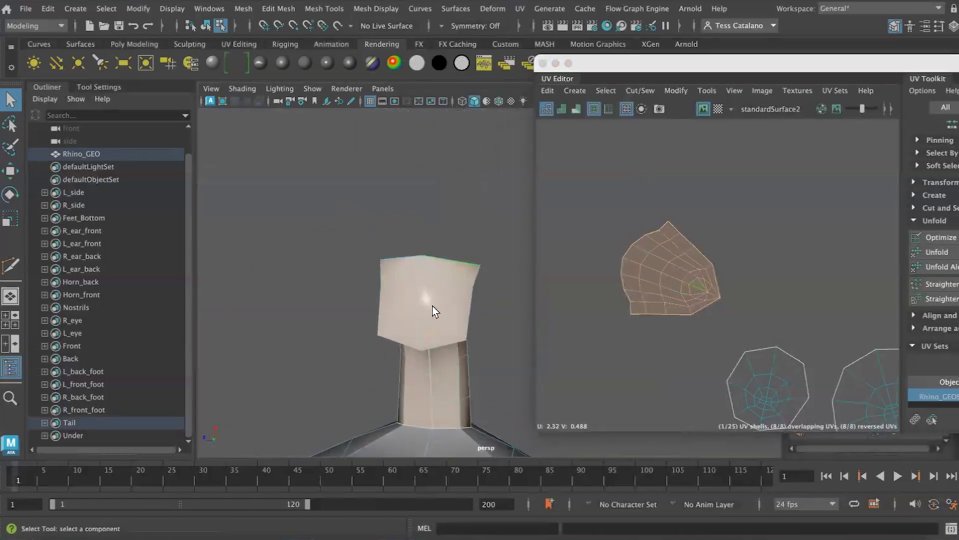
{"action": "scroll", "coordinate": [709, 312], "scroll_direction": "up", "scroll_amount": 5}
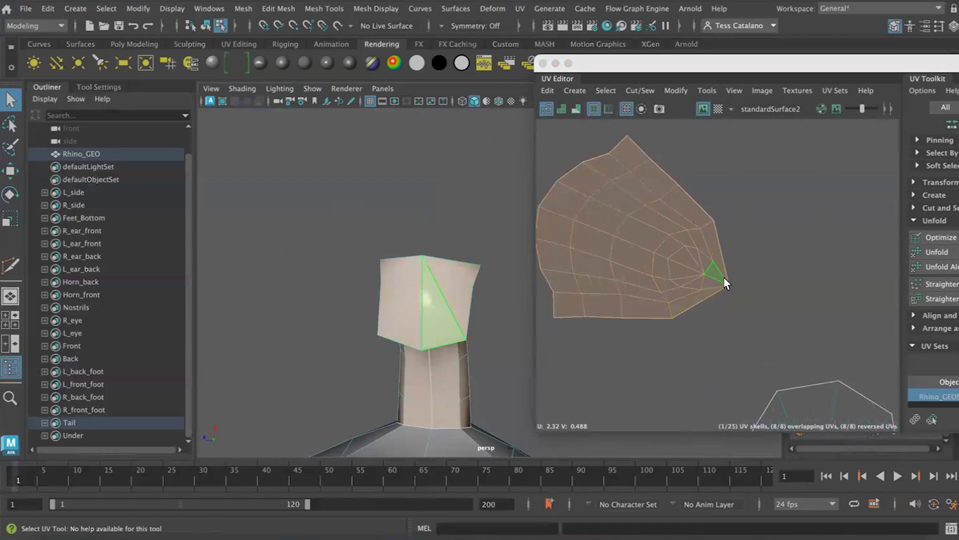
{"action": "right_click_drag", "start_coordinate": [437, 280], "coordinate": [433, 181]}
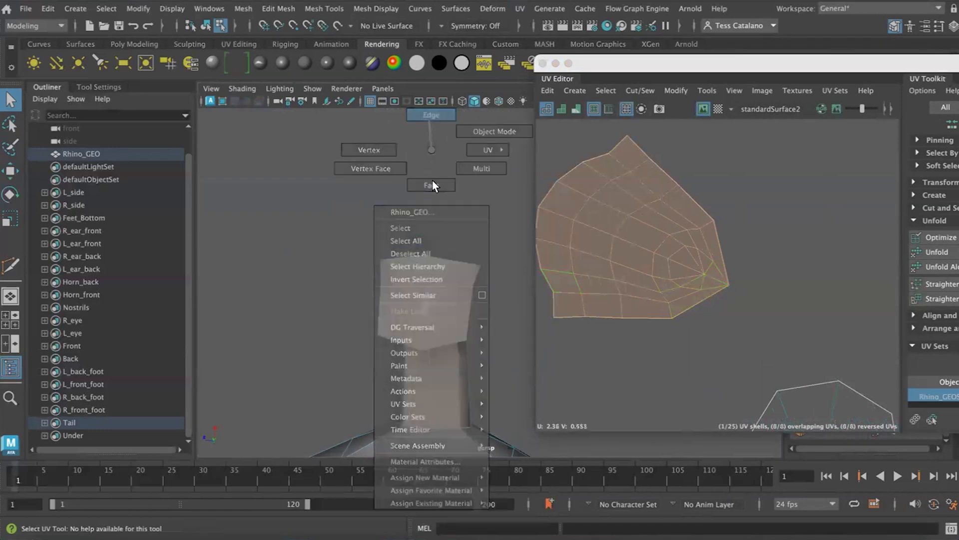
{"action": "left_click", "coordinate": [421, 329]}
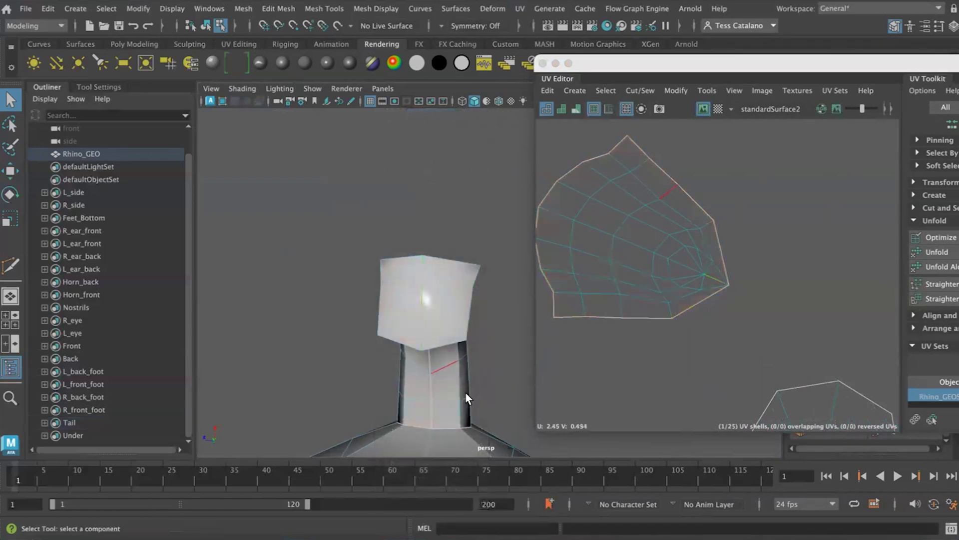
{"action": "left_click_drag", "start_coordinate": [433, 339], "coordinate": [443, 384], "text": "alt"}
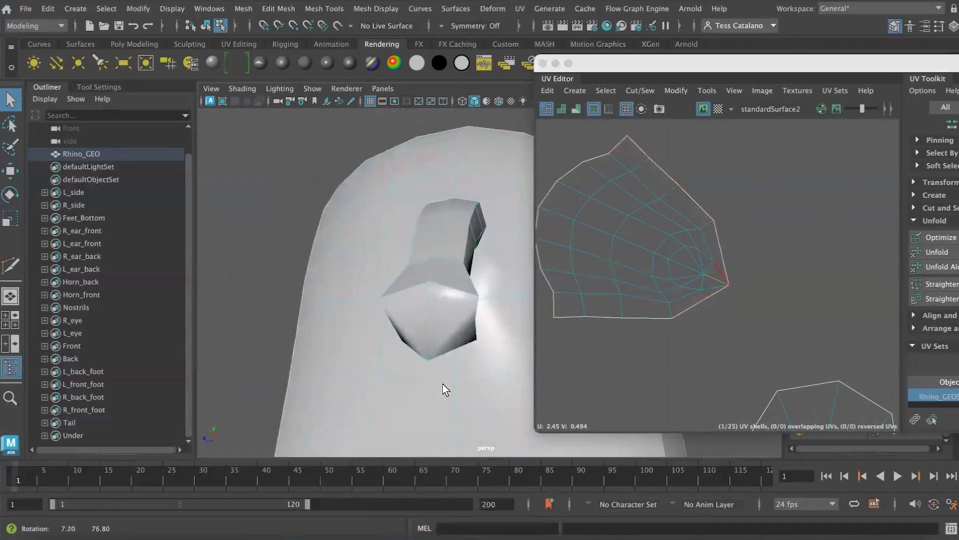
{"action": "left_click", "coordinate": [641, 91]}
{"action": "left_click", "coordinate": [677, 161]}
- Select the whole tail UV shell, then unfold and optimize it
{"action": "right_click_drag", "start_coordinate": [682, 342], "coordinate": [678, 376]}
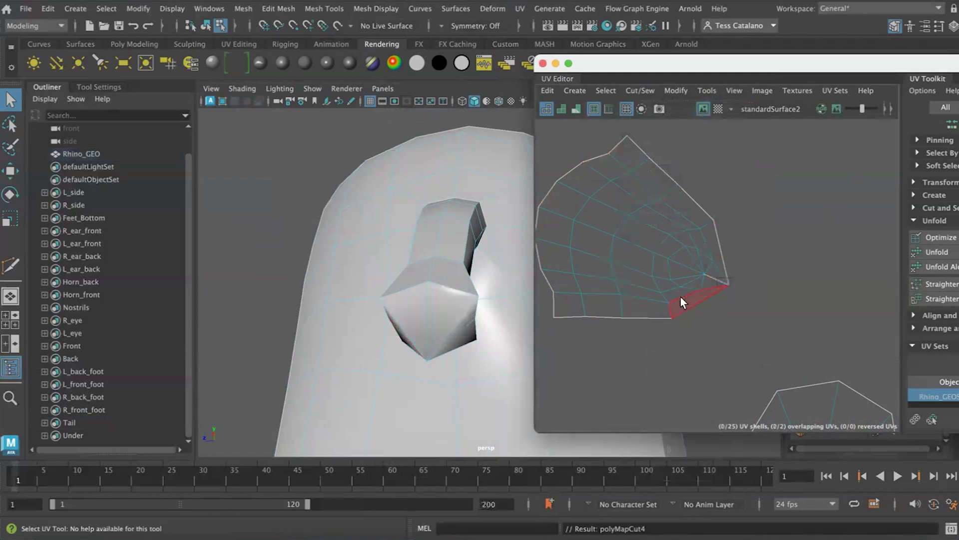
{"action": "double_click", "coordinate": [683, 266]}
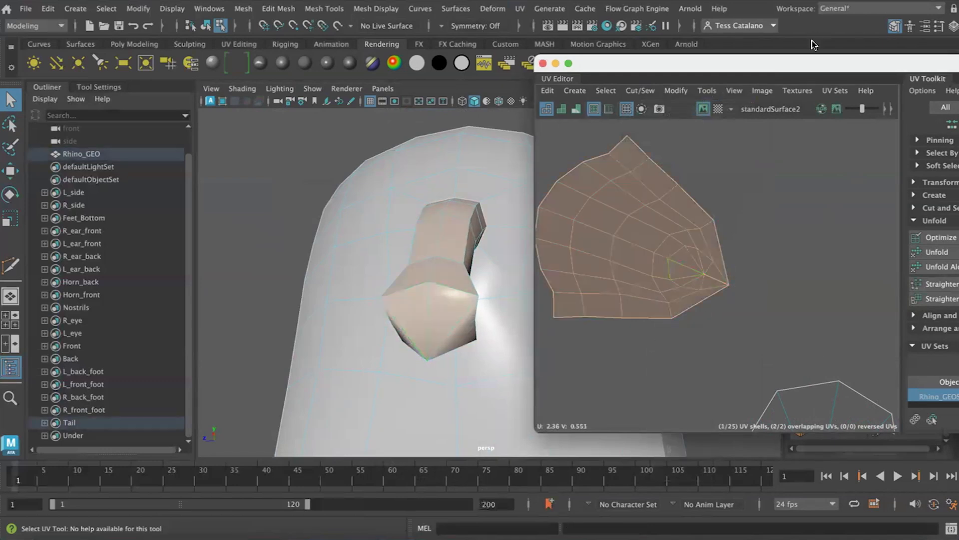
{"action": "left_click_drag", "start_coordinate": [816, 64], "coordinate": [701, 55]}
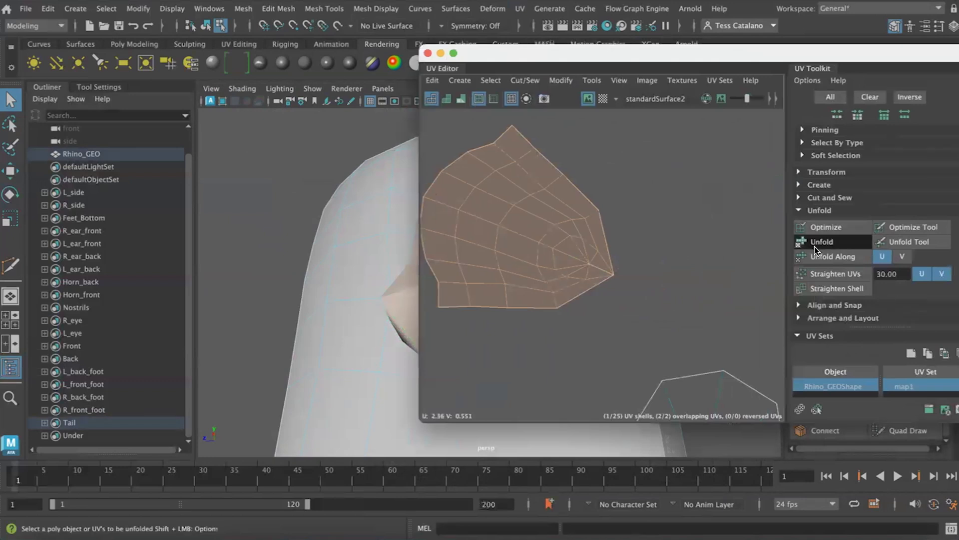
{"action": "left_click", "coordinate": [817, 229]}
{"action": "left_click", "coordinate": [665, 291]}
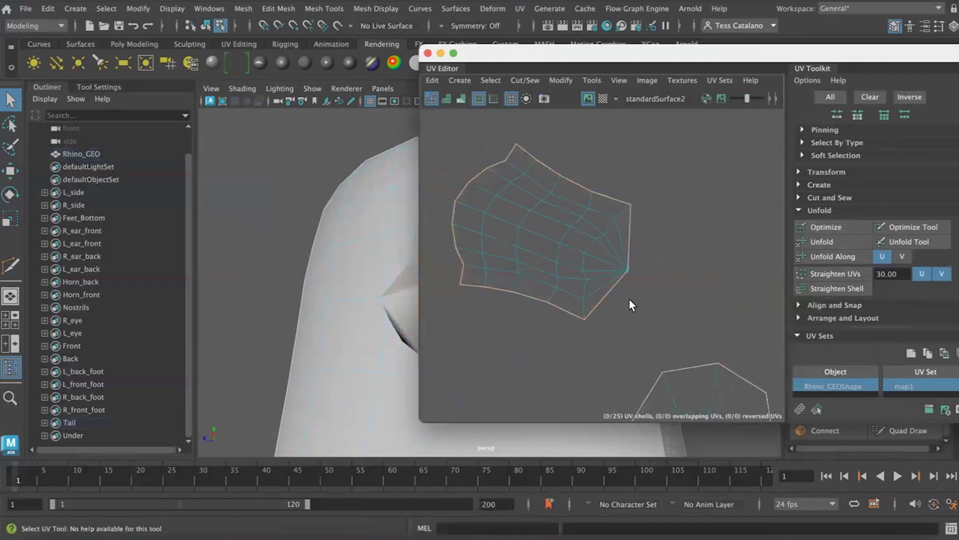
{"action": "scroll", "coordinate": [543, 295], "scroll_direction": "down", "scroll_amount": 2}
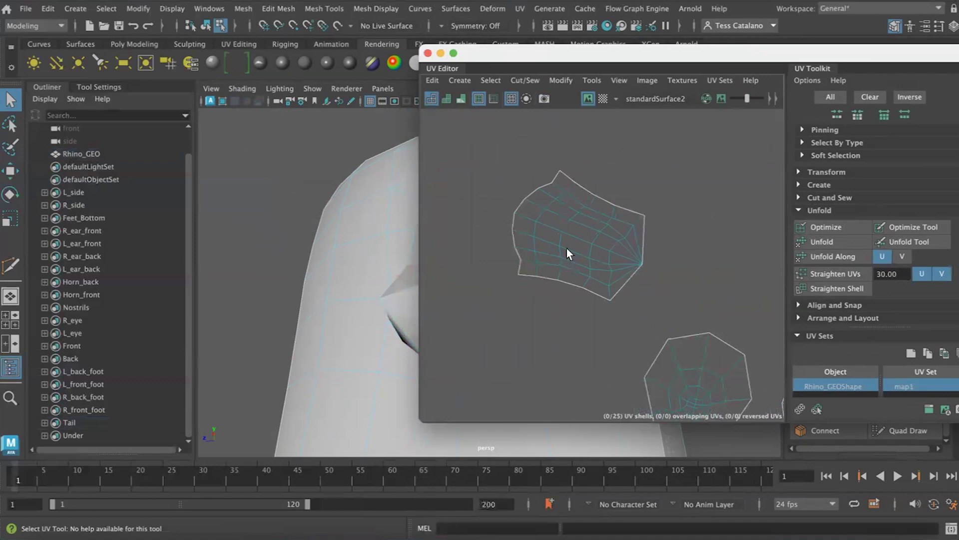
{"action": "scroll", "coordinate": [679, 328], "scroll_direction": "down", "scroll_amount": 4}
{"action": "scroll", "coordinate": [687, 326], "scroll_direction": "down", "scroll_amount": 4}
{"action": "middle_click_drag", "start_coordinate": [691, 334], "coordinate": [642, 258], "text": "alt"}
{"action": "scroll", "coordinate": [635, 284], "scroll_direction": "up", "scroll_amount": 2}
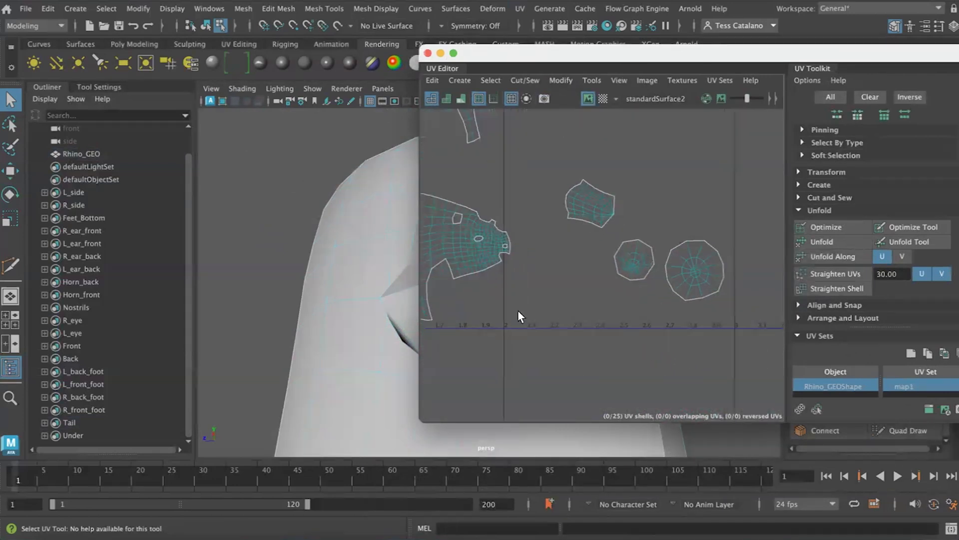
- Return the viewport to the perspective camera with shaded display, showing the rhino's horns
{"action": "scroll", "coordinate": [358, 274], "scroll_direction": "up", "scroll_amount": 5}
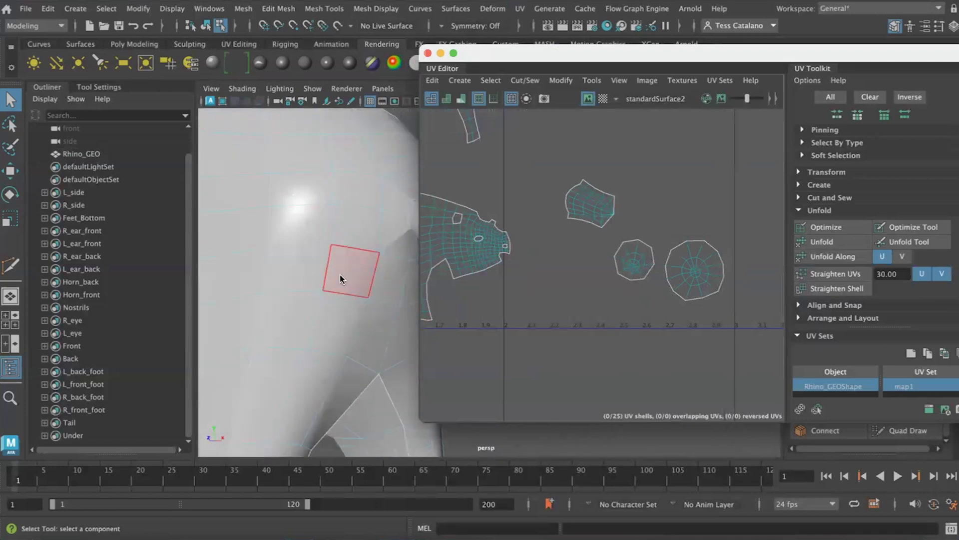
{"action": "key", "text": "space"}
{"action": "key", "text": "space"}
{"action": "left_click_drag", "start_coordinate": [518, 51], "coordinate": [512, 118]}
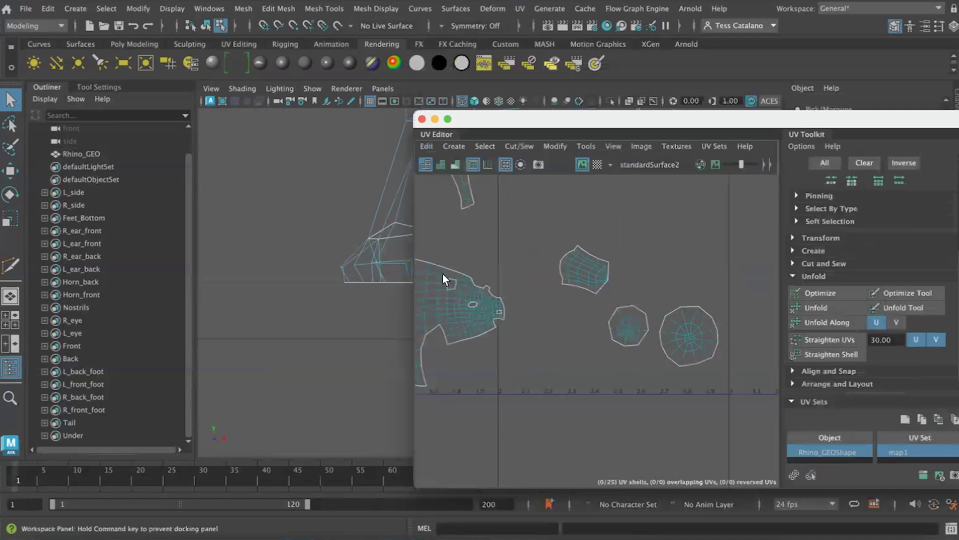
{"action": "left_click", "coordinate": [382, 89]}
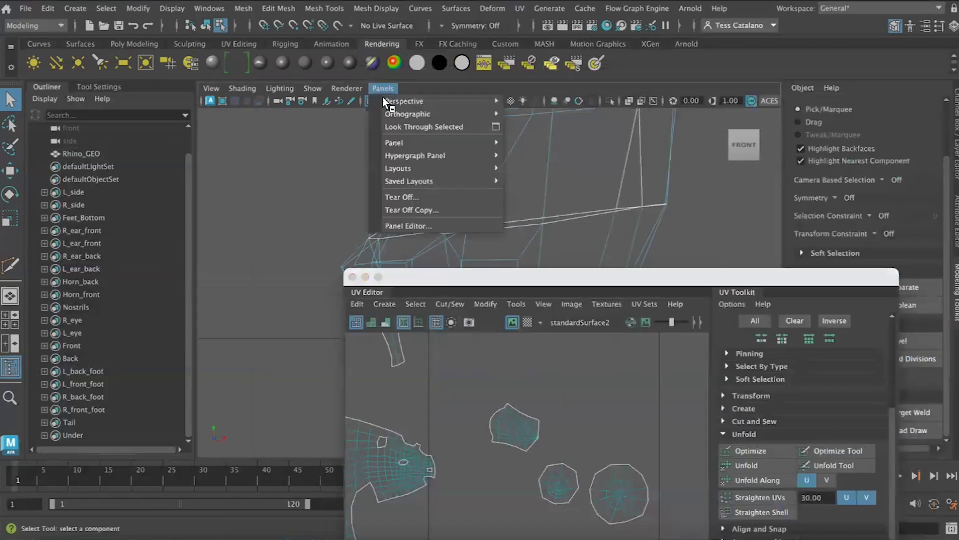
{"action": "left_click", "coordinate": [550, 98]}
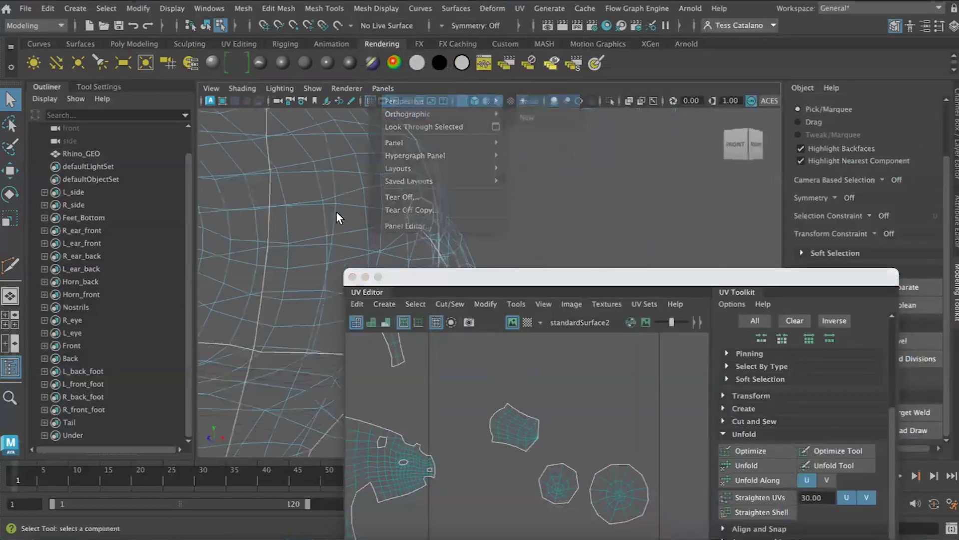
{"action": "key", "text": "5"}
{"action": "scroll", "coordinate": [336, 202], "scroll_direction": "down", "scroll_amount": 5}
{"action": "mouse_move", "coordinate": [267, 242]}
{"action": "middle_mouse_down", "text": "alt"}
{"action": "mouse_move", "coordinate": [483, 180]}
{"action": "mouse_move", "coordinate": [543, 186]}
{"action": "middle_mouse_up", "text": "alt"}
{"action": "left_click_drag", "start_coordinate": [313, 209], "coordinate": [399, 220], "text": "alt"}
{"action": "middle_click_drag", "start_coordinate": [399, 220], "coordinate": [353, 237], "text": "alt"}
{"action": "scroll", "coordinate": [279, 232], "scroll_direction": "down", "scroll_amount": 5}
{"action": "scroll", "coordinate": [272, 233], "scroll_direction": "up", "scroll_amount": 5}
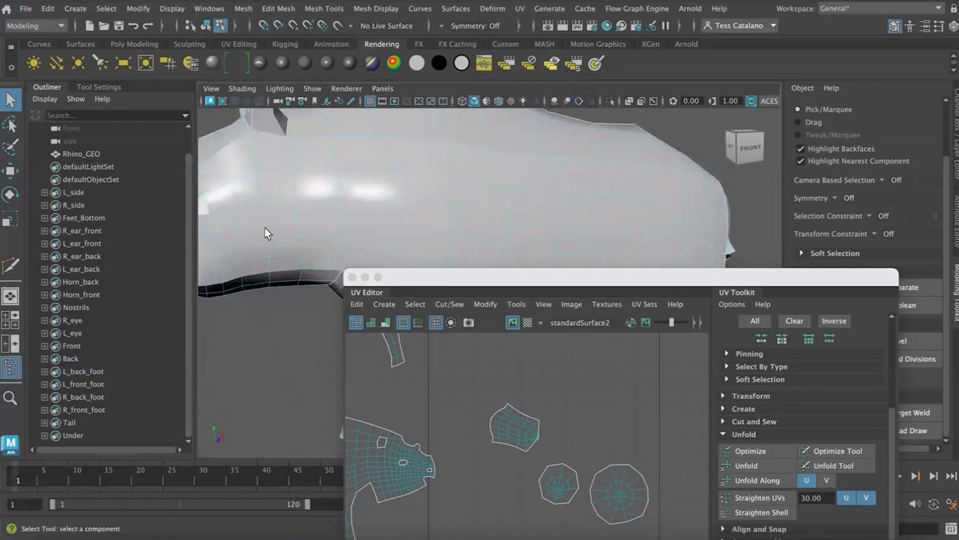
{"action": "middle_click_drag", "start_coordinate": [264, 227], "coordinate": [384, 261], "text": "alt"}
{"action": "scroll", "coordinate": [383, 261], "scroll_direction": "down", "scroll_amount": 5}
{"action": "left_click_drag", "start_coordinate": [321, 223], "coordinate": [346, 186], "text": "alt"}
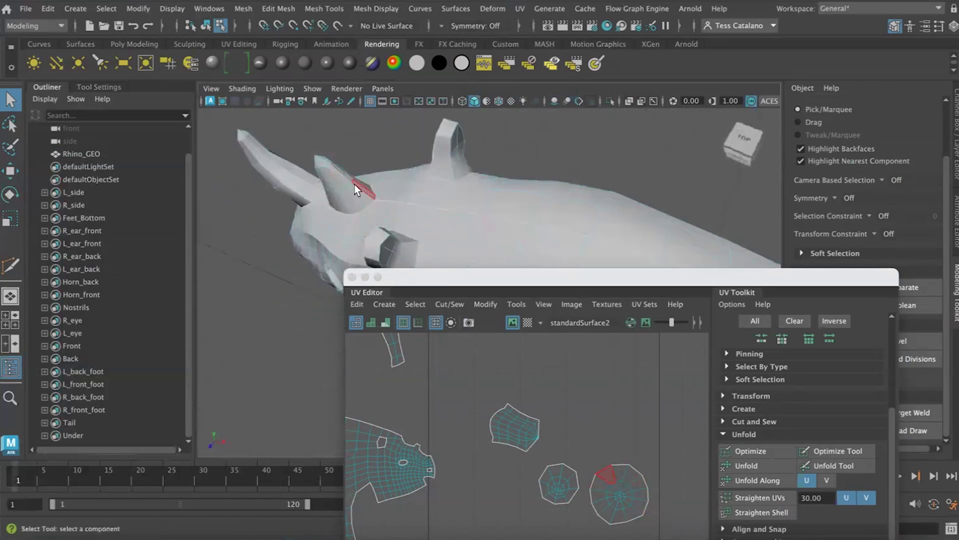
- Cut the UVs along the lengthwise edges on the rear of the back horn, from its base to its tip
{"action": "left_click_drag", "start_coordinate": [491, 273], "coordinate": [487, 196]}
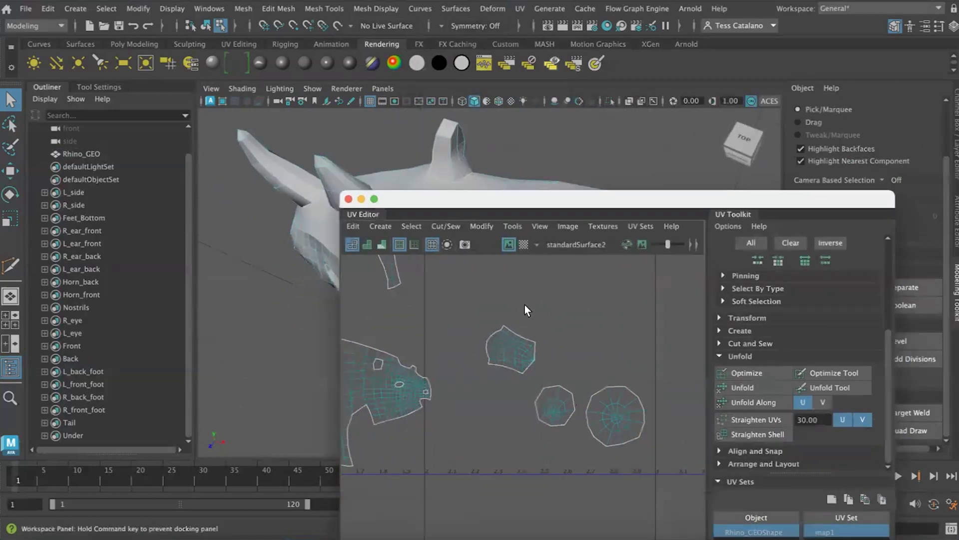
{"action": "scroll", "coordinate": [526, 325], "scroll_direction": "down", "scroll_amount": 2}
{"action": "right_click_drag", "start_coordinate": [553, 325], "coordinate": [552, 299]}
{"action": "scroll", "coordinate": [322, 213], "scroll_direction": "up", "scroll_amount": 3}
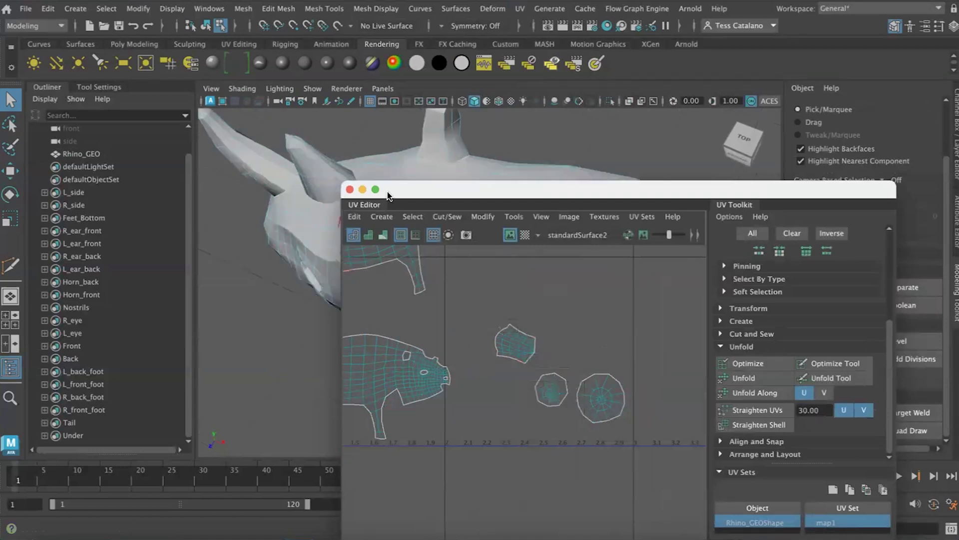
{"action": "left_click_drag", "start_coordinate": [394, 189], "coordinate": [464, 134]}
{"action": "left_click_drag", "start_coordinate": [280, 242], "coordinate": [330, 201], "text": "alt"}
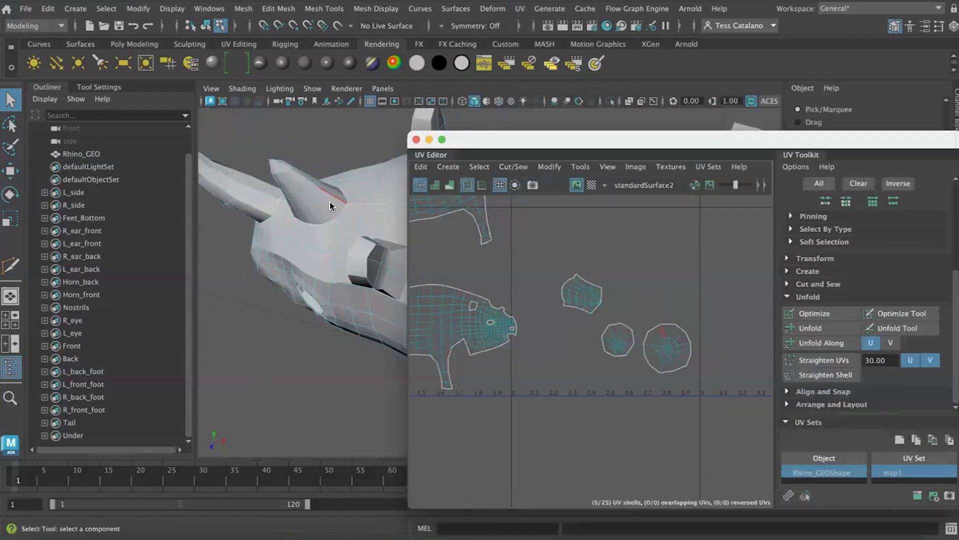
{"action": "left_click", "coordinate": [299, 176]}
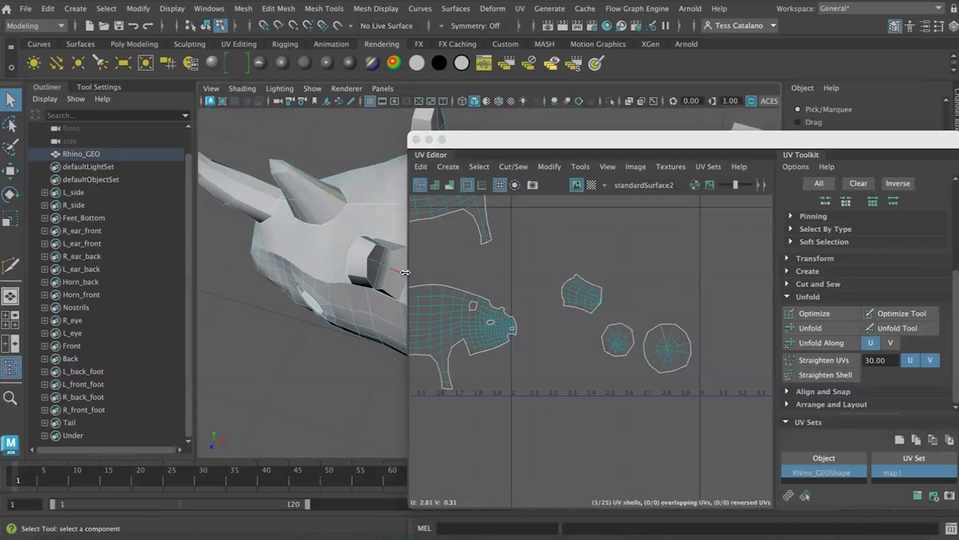
{"action": "scroll", "coordinate": [679, 352], "scroll_direction": "up", "scroll_amount": 5}
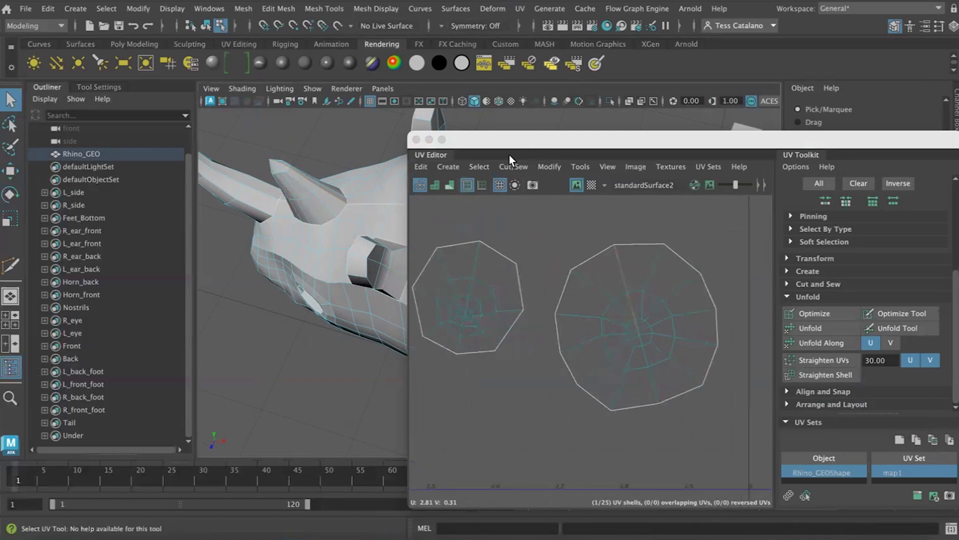
{"action": "left_click_drag", "start_coordinate": [534, 139], "coordinate": [474, 106]}
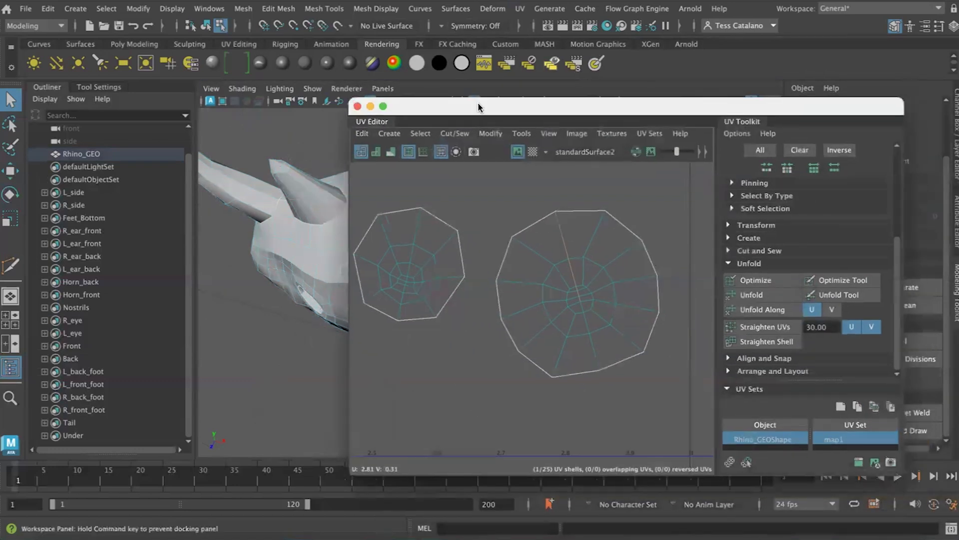
{"action": "left_click", "coordinate": [455, 133]}
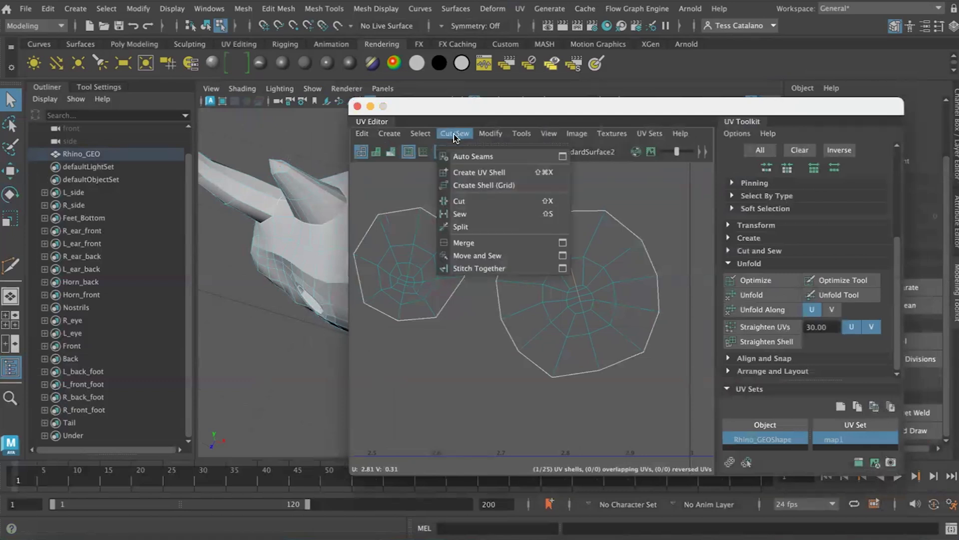
{"action": "left_click", "coordinate": [459, 201]}
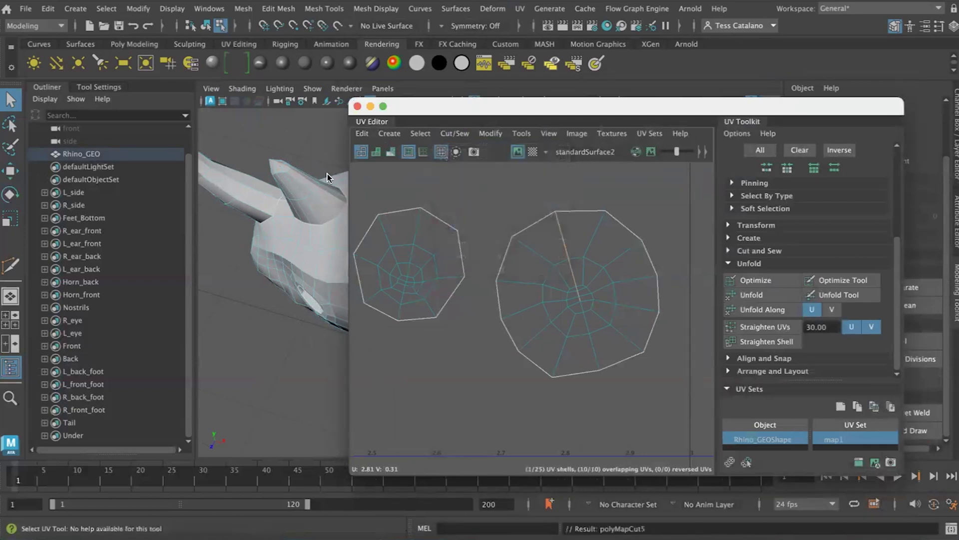
- Select the whole back horn UV shell, then unfold and optimize it
{"action": "right_click_drag", "start_coordinate": [535, 330], "coordinate": [548, 352]}
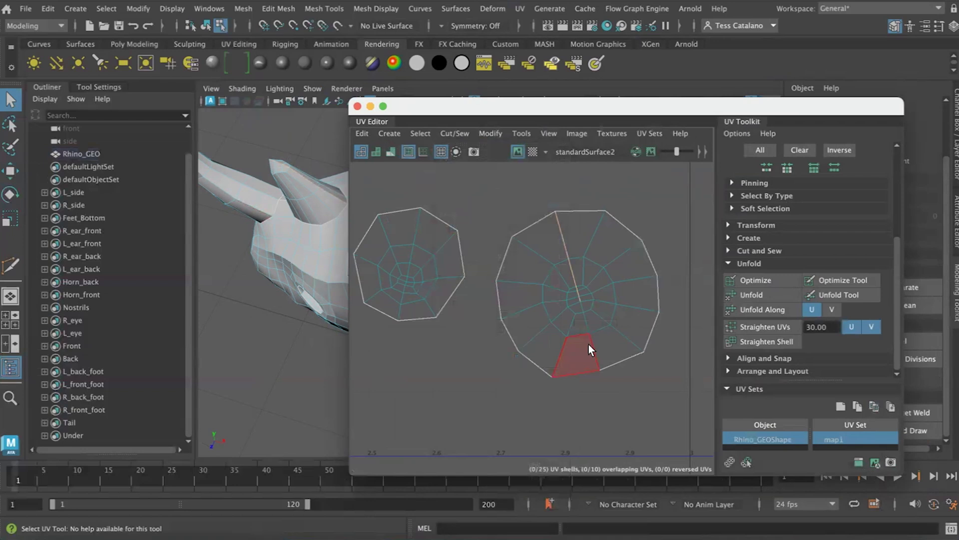
{"action": "double_click", "coordinate": [588, 344]}
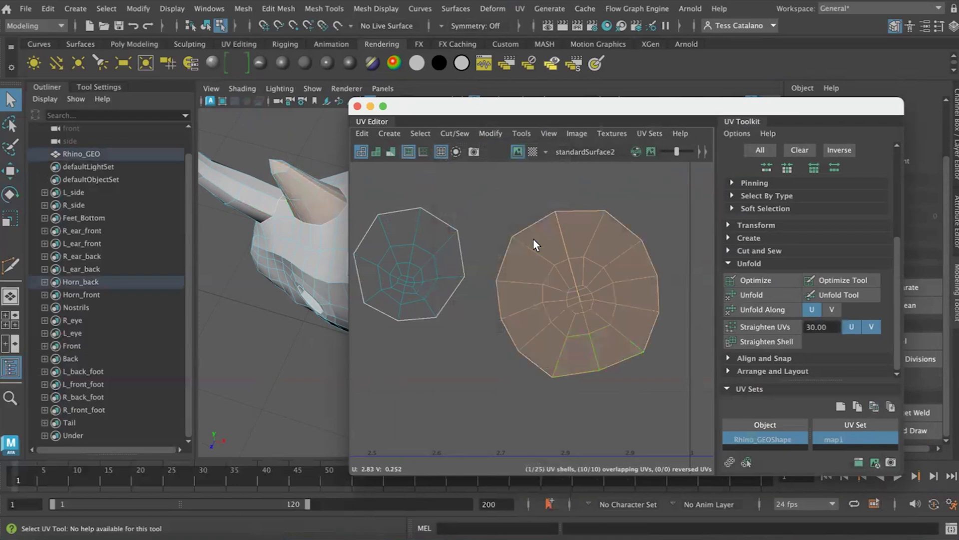
{"action": "left_click", "coordinate": [757, 294]}
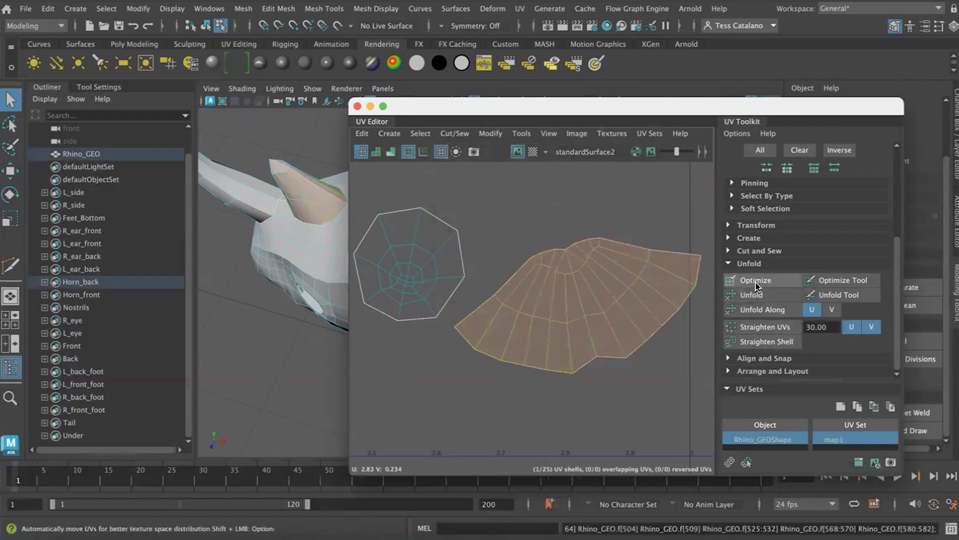
{"action": "left_click", "coordinate": [756, 283]}
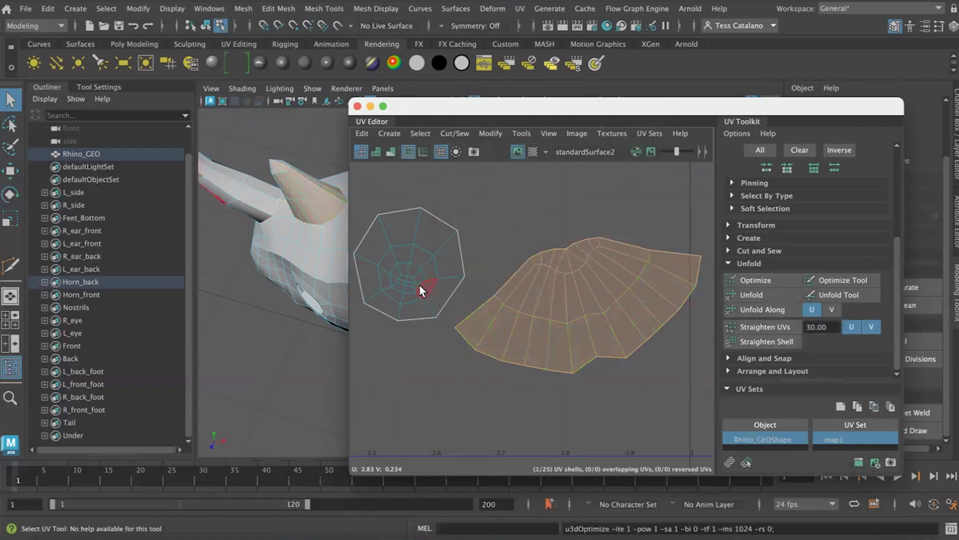
- Cut the UVs lengthwise along the upper side of the front horn, from its base to its tip
{"action": "left_click_drag", "start_coordinate": [240, 253], "coordinate": [277, 316], "text": "alt"}
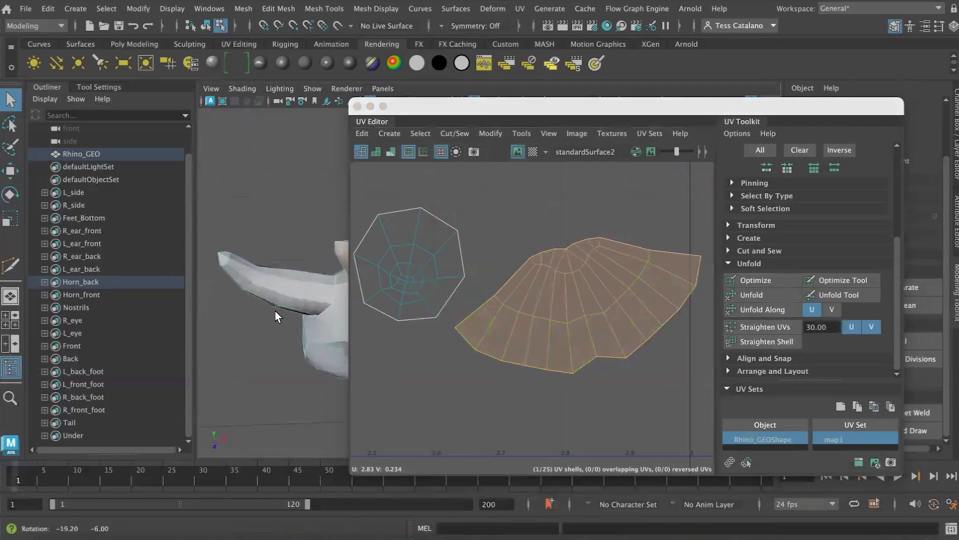
{"action": "right_click_drag", "start_coordinate": [323, 149], "coordinate": [323, 117]}
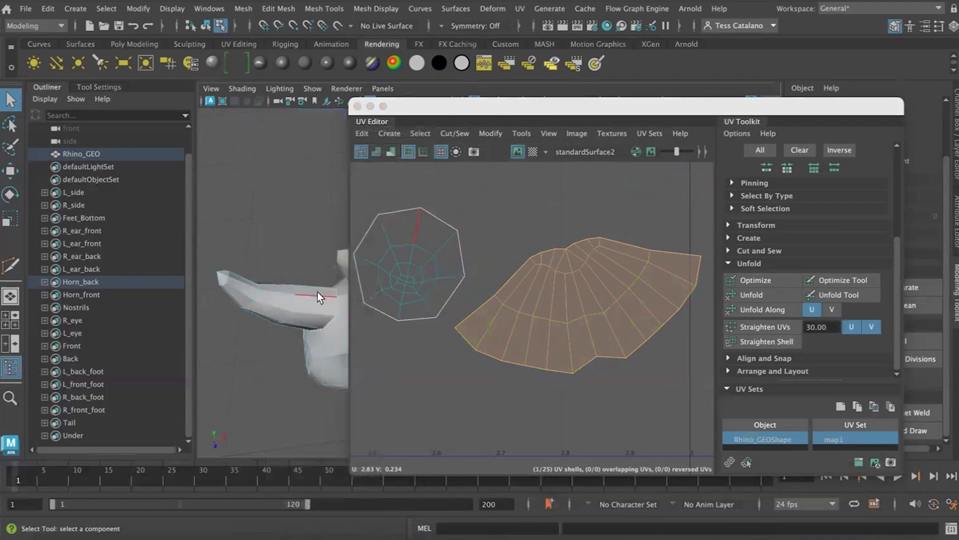
{"action": "left_click", "coordinate": [317, 292]}
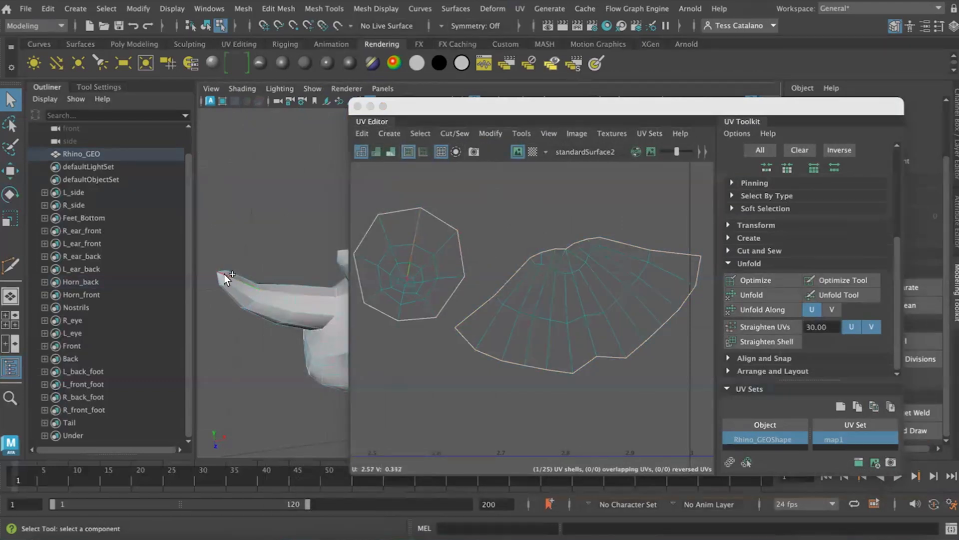
{"action": "left_click", "coordinate": [455, 133]}
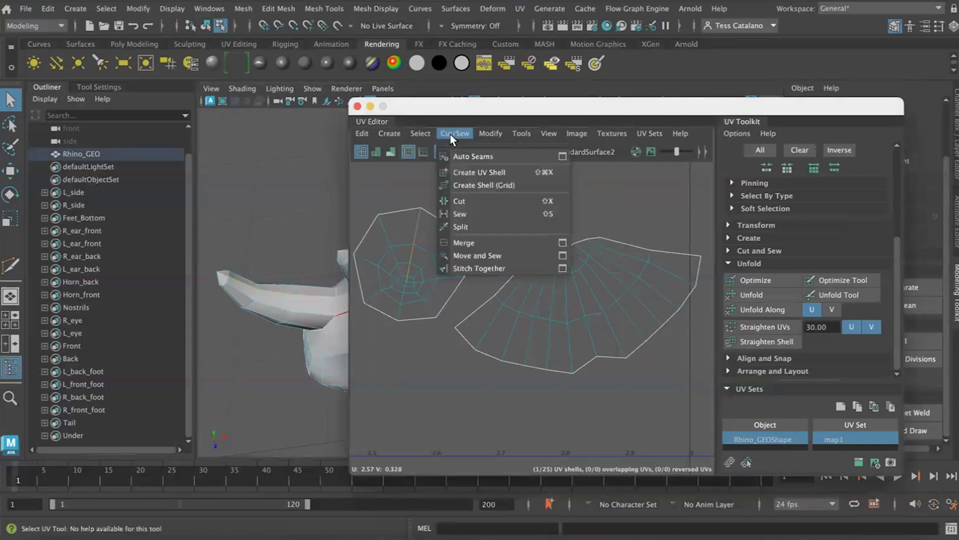
{"action": "left_click", "coordinate": [470, 202]}
- Select the whole front horn UV shell and unfold it
{"action": "right_click_drag", "start_coordinate": [431, 257], "coordinate": [387, 240]}
{"action": "left_click", "coordinate": [438, 280]}
{"action": "left_click", "coordinate": [752, 295]}
{"action": "scroll", "coordinate": [436, 334], "scroll_direction": "down", "scroll_amount": 4}
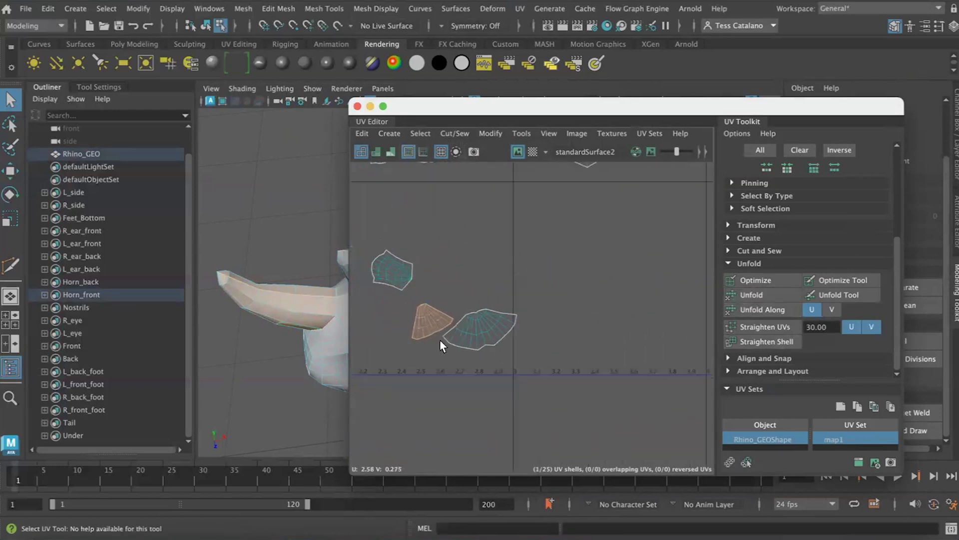
- Enlarge the front horn's UV shell uniformly
{"action": "middle_click_drag", "start_coordinate": [441, 342], "coordinate": [501, 321], "text": "alt"}
{"action": "key", "text": "r"}
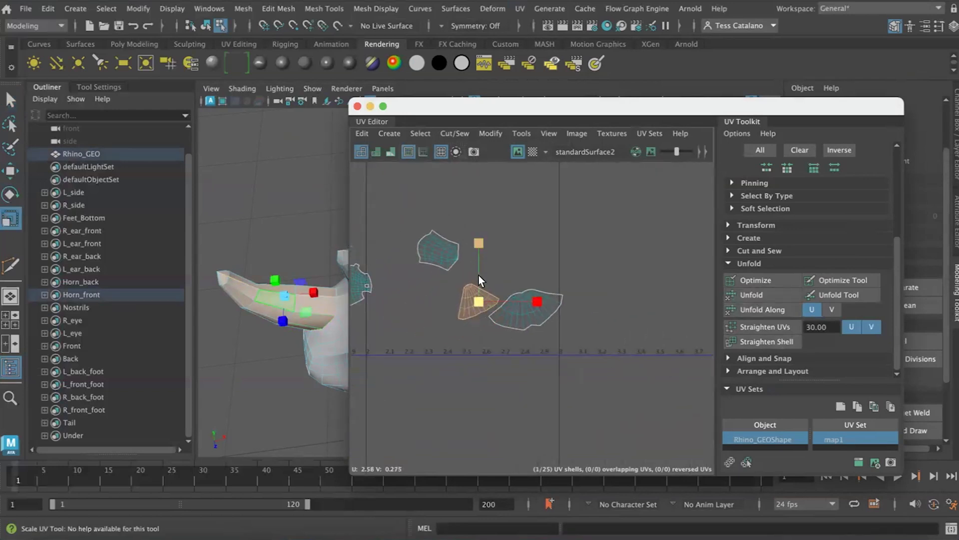
{"action": "left_click_drag", "start_coordinate": [479, 301], "coordinate": [540, 349]}
{"action": "left_click_drag", "start_coordinate": [479, 300], "coordinate": [463, 322]}
{"action": "middle_click_drag", "start_coordinate": [518, 352], "coordinate": [549, 358], "text": "alt"}
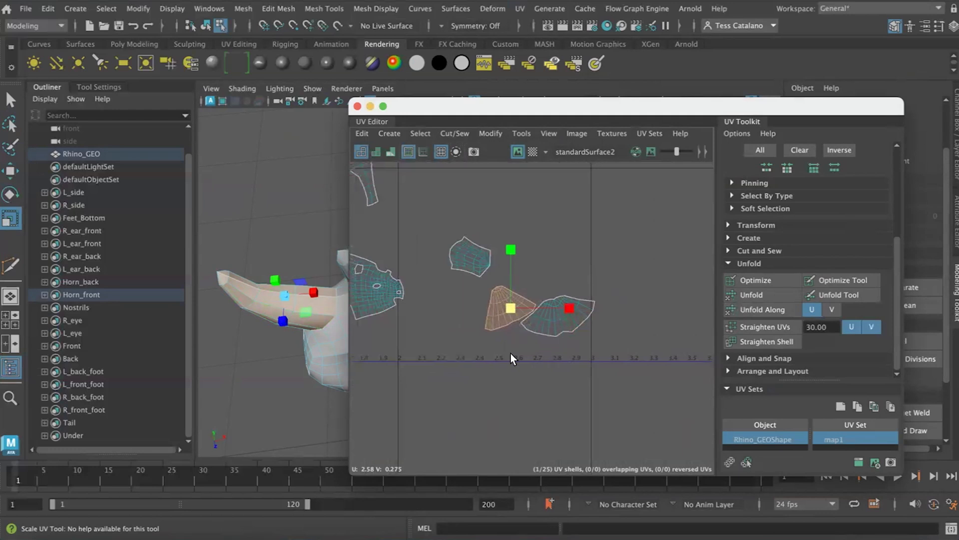
- Rotate the front horn's UV shell so its tip points up, and place it just beyond the lower rhino side shell's head
{"action": "key", "text": "e"}
{"action": "left_click_drag", "start_coordinate": [551, 262], "coordinate": [495, 311]}
{"action": "key", "text": "w"}
{"action": "left_click_drag", "start_coordinate": [471, 243], "coordinate": [468, 275]}
{"action": "left_click_drag", "start_coordinate": [529, 338], "coordinate": [492, 337]}
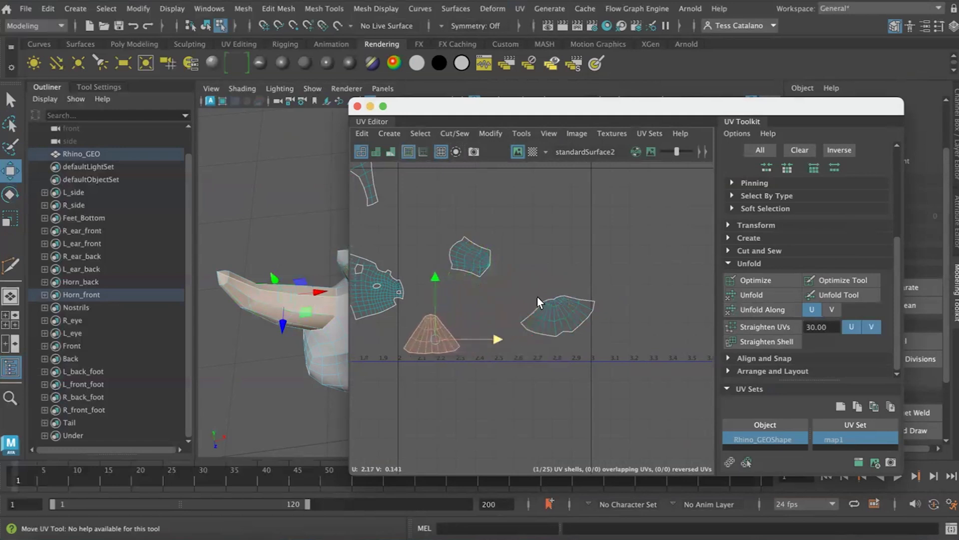
- Level the back horn's UV shell by rotating it, and place it beside the front horn shell above the U axis
{"action": "left_click_drag", "start_coordinate": [601, 288], "coordinate": [545, 342]}
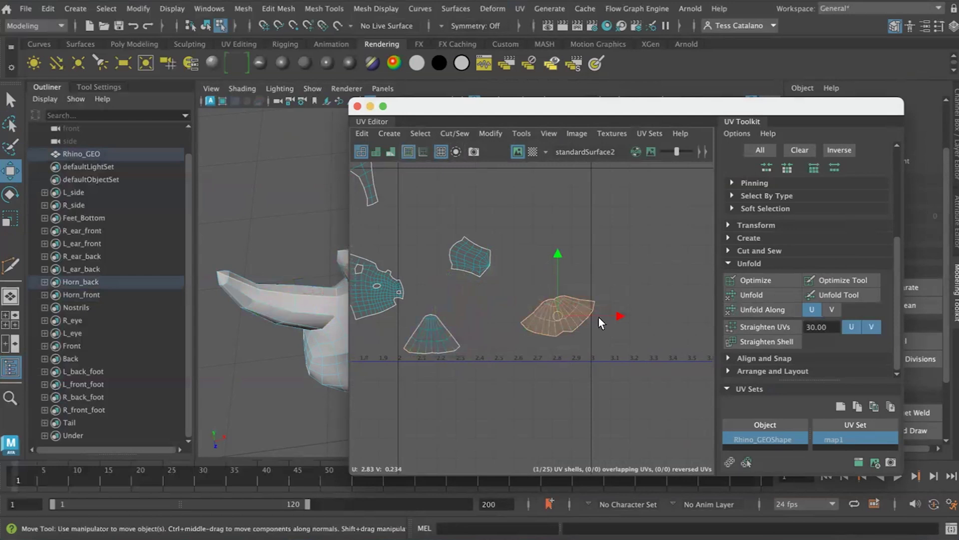
{"action": "key", "text": "e"}
{"action": "left_click_drag", "start_coordinate": [611, 295], "coordinate": [613, 311]}
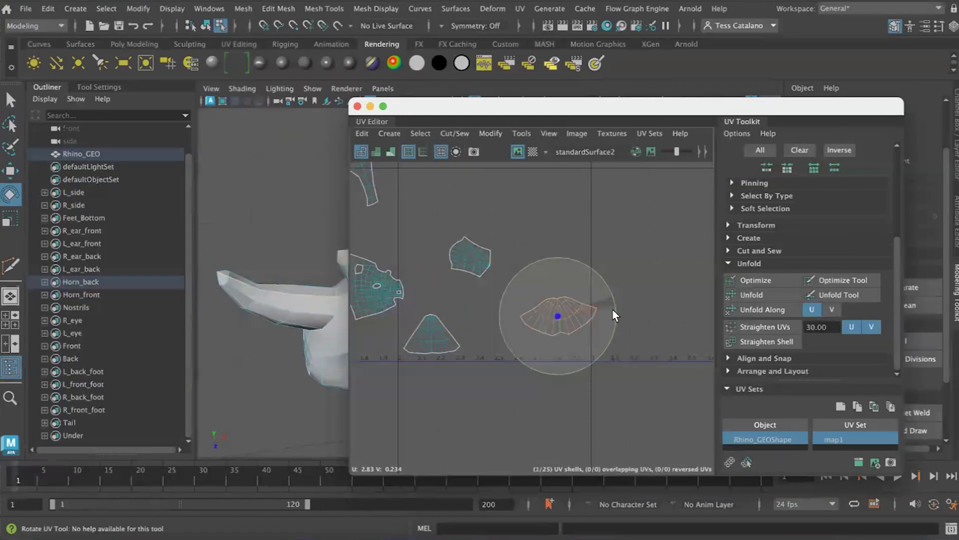
{"action": "key", "text": "w"}
{"action": "left_click_drag", "start_coordinate": [556, 253], "coordinate": [535, 270]}
{"action": "left_click_drag", "start_coordinate": [597, 333], "coordinate": [552, 334]}
- Scale down the back horn's UV shell uniformly beside the front horn shell
{"action": "left_click_drag", "start_coordinate": [272, 338], "coordinate": [235, 337], "text": "alt"}
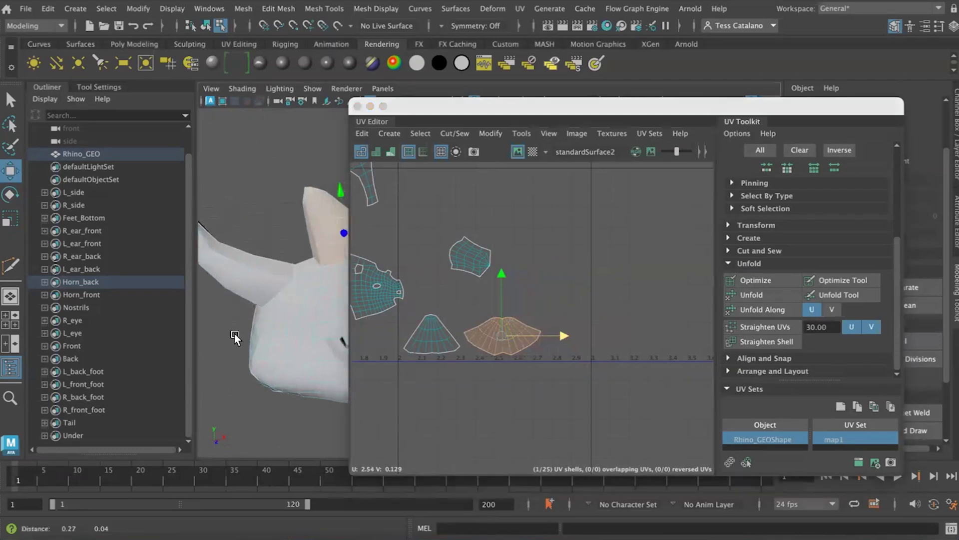
{"action": "left_click", "coordinate": [509, 336]}
{"action": "key", "text": "r"}
{"action": "left_click_drag", "start_coordinate": [502, 336], "coordinate": [439, 331]}
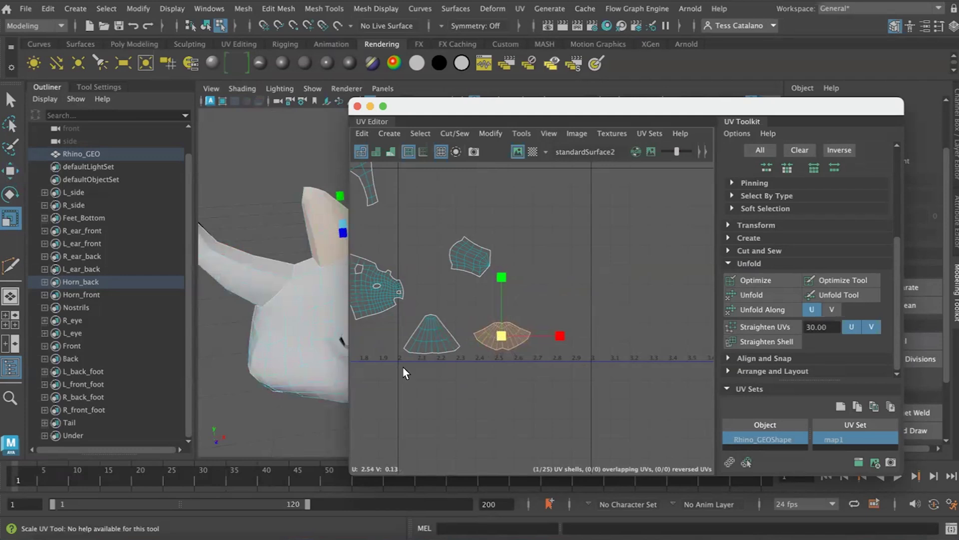
- Rotate the tail's UV shell above the two horn shells until it sits level
{"action": "middle_click_drag", "start_coordinate": [463, 284], "coordinate": [609, 327], "text": "alt"}
{"action": "scroll", "coordinate": [608, 325], "scroll_direction": "down", "scroll_amount": 4}
{"action": "middle_click_drag", "start_coordinate": [537, 333], "coordinate": [525, 318], "text": "alt"}
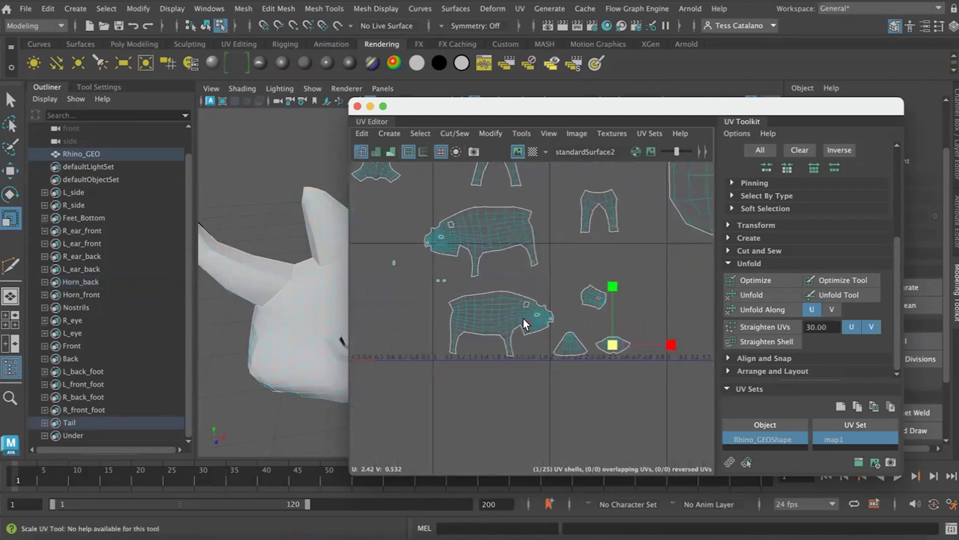
{"action": "right_click", "coordinate": [588, 294]}
{"action": "left_click", "coordinate": [589, 296]}
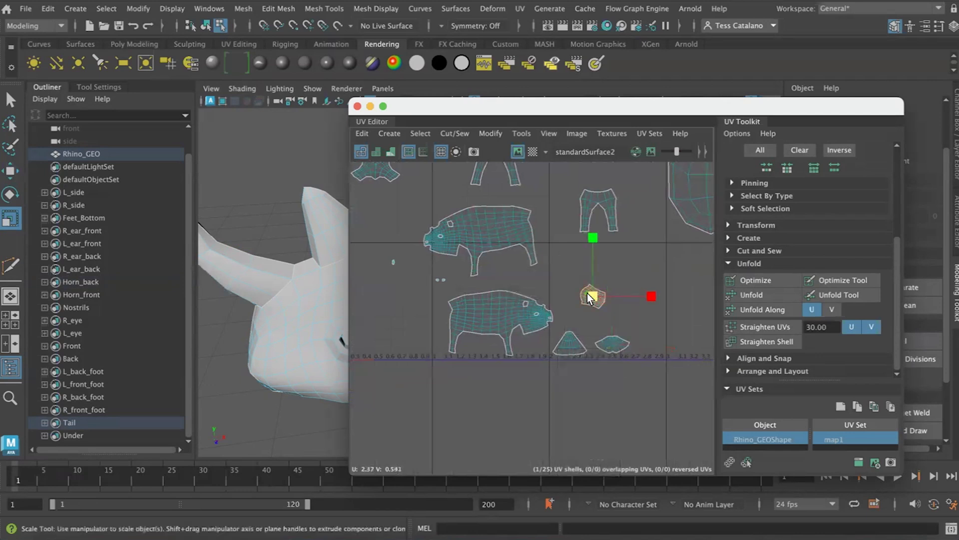
{"action": "key", "text": "e"}
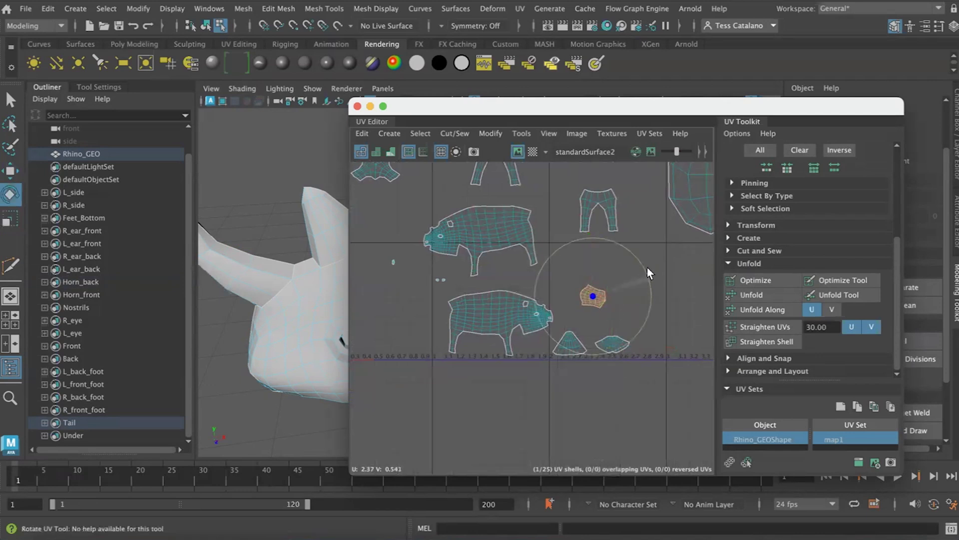
{"action": "left_click_drag", "start_coordinate": [571, 205], "coordinate": [622, 271]}
{"action": "left_click", "coordinate": [628, 363]}
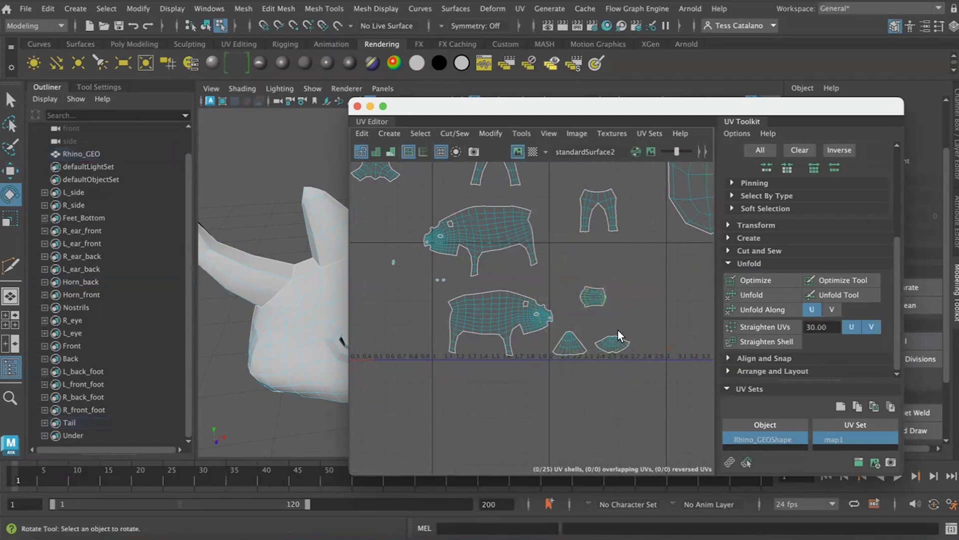
{"action": "left_click", "coordinate": [593, 296]}
{"action": "left_click", "coordinate": [552, 385]}
- Rotate the right eye's UV shell about a quarter turn so it lies horizontally, and optimize it
{"action": "scroll", "coordinate": [547, 385], "scroll_direction": "down", "scroll_amount": 5}
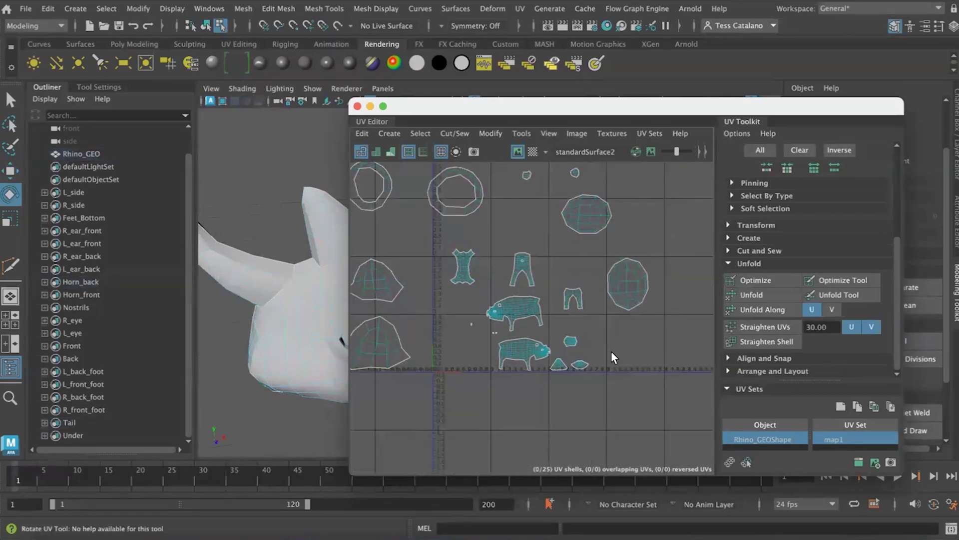
{"action": "scroll", "coordinate": [611, 352], "scroll_direction": "down", "scroll_amount": 2}
{"action": "middle_click_drag", "start_coordinate": [501, 290], "coordinate": [506, 336], "text": "alt"}
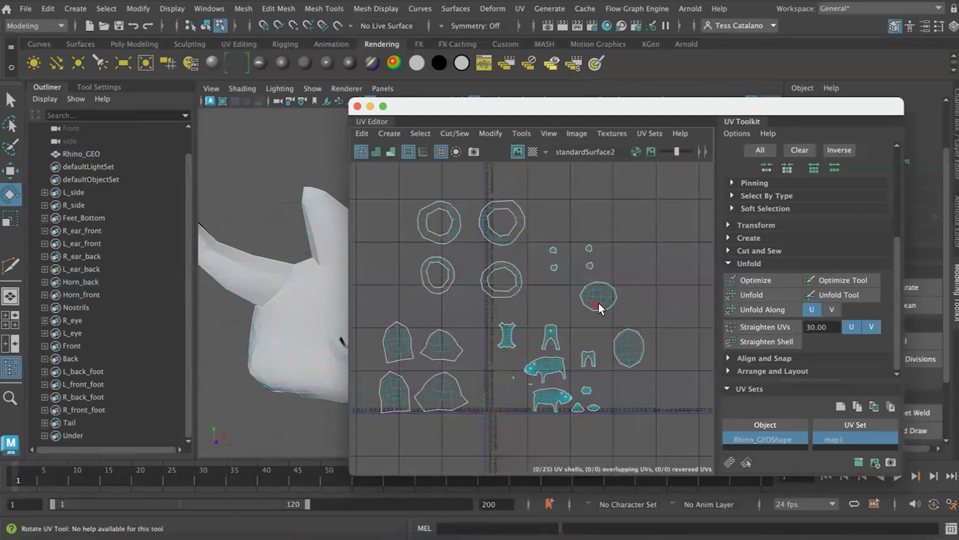
{"action": "left_click", "coordinate": [630, 347]}
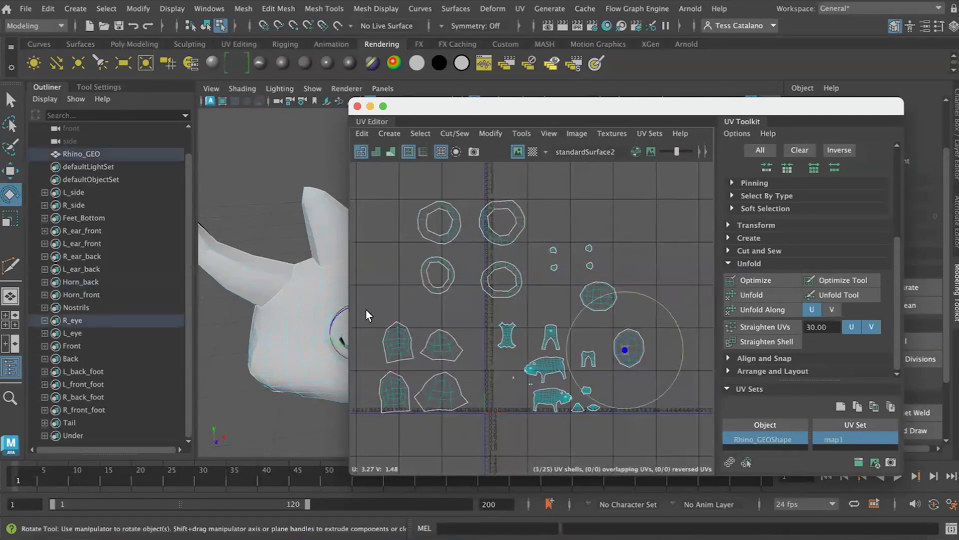
{"action": "left_click_drag", "start_coordinate": [477, 116], "coordinate": [558, 112]}
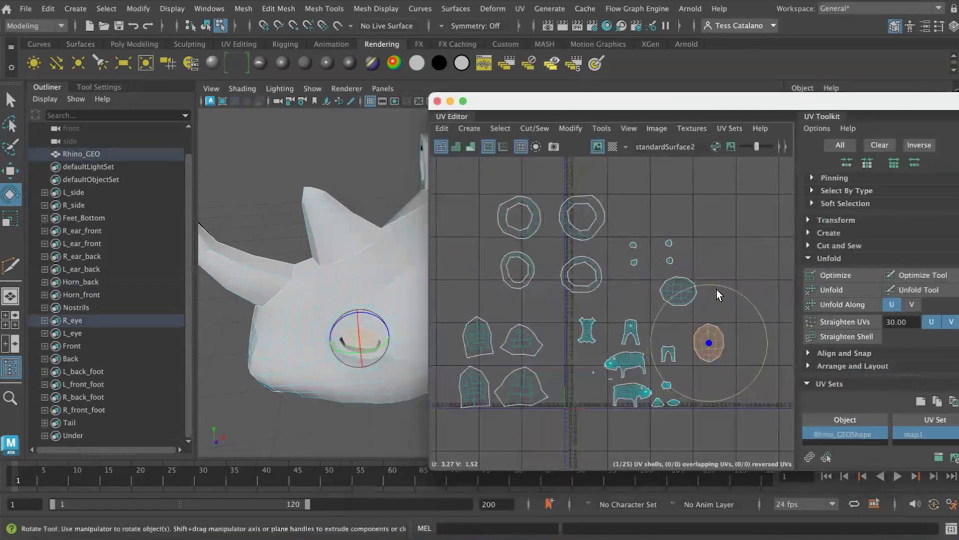
{"action": "left_click_drag", "start_coordinate": [713, 281], "coordinate": [756, 349]}
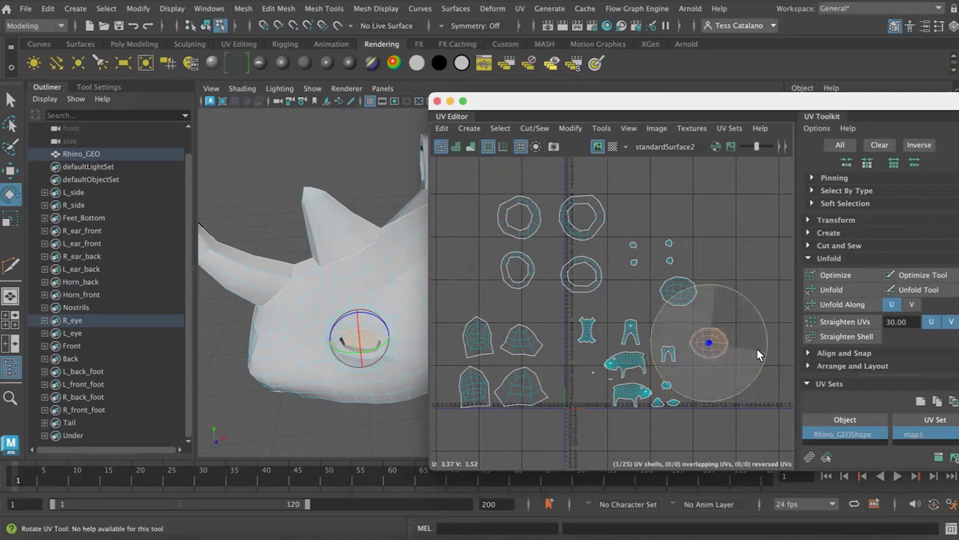
{"action": "left_click_drag", "start_coordinate": [757, 350], "coordinate": [757, 349]}
{"action": "left_click", "coordinate": [834, 275]}
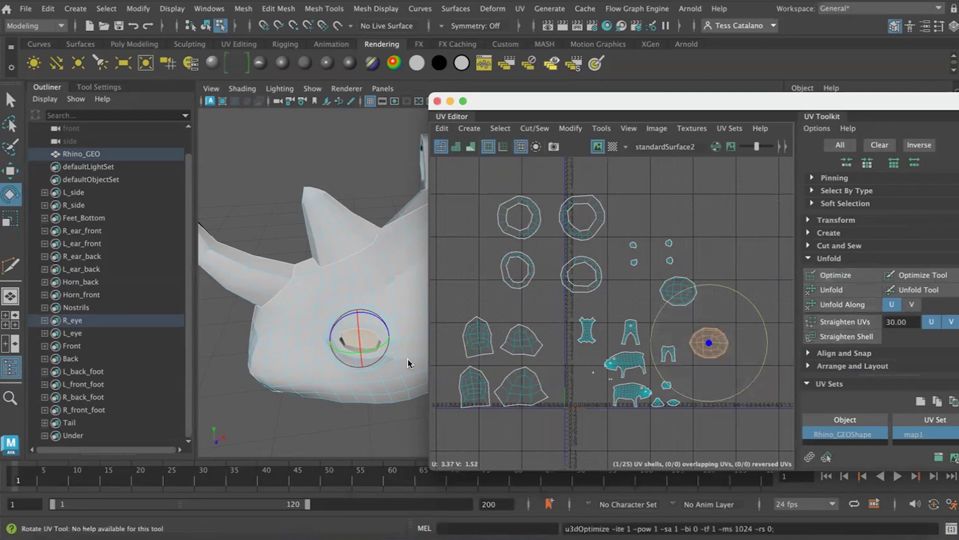
{"action": "scroll", "coordinate": [370, 376], "scroll_direction": "up", "scroll_amount": 4}
{"action": "left_click_drag", "start_coordinate": [342, 393], "coordinate": [347, 386], "text": "alt"}
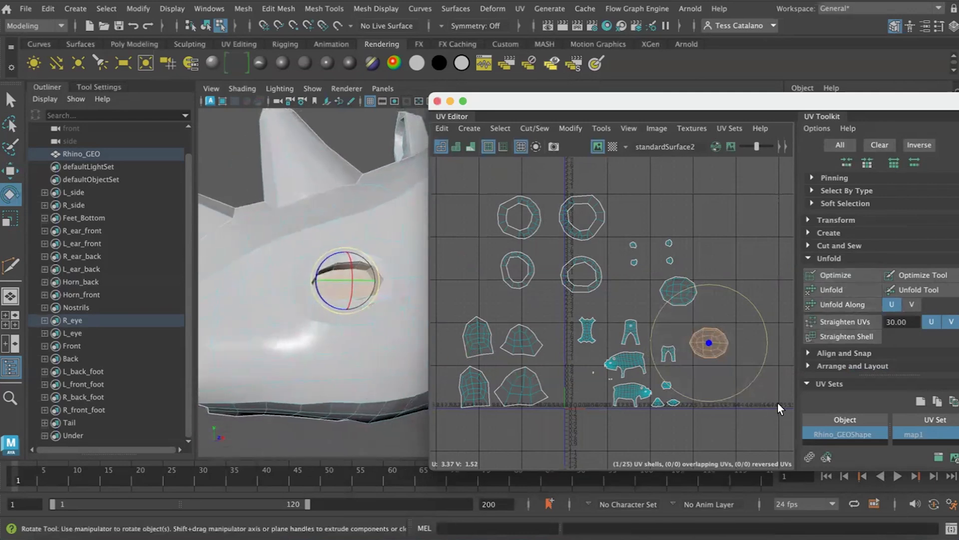
{"action": "left_click", "coordinate": [778, 402]}
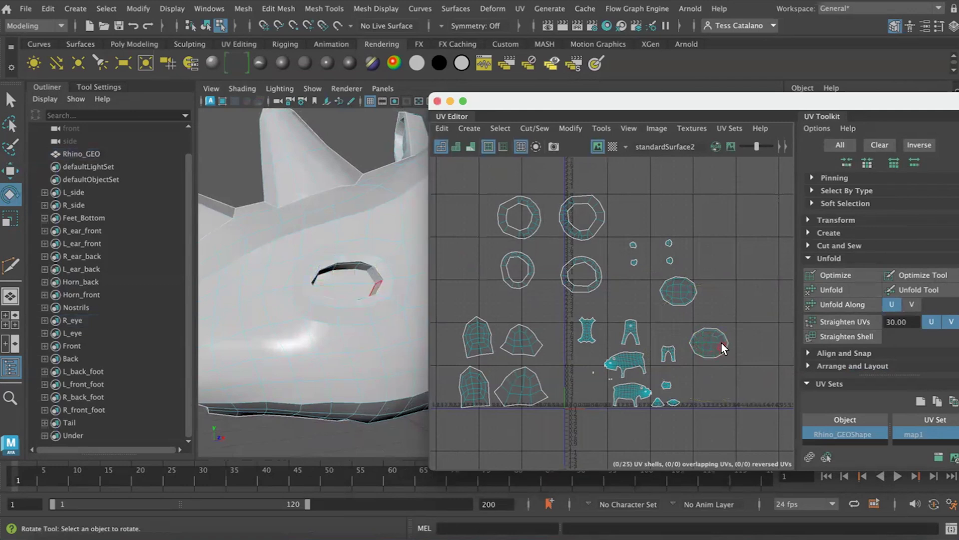
- Frame the left eye on the model and rotate its UV shell to match the eye's orientation
{"action": "left_click", "coordinate": [683, 288]}
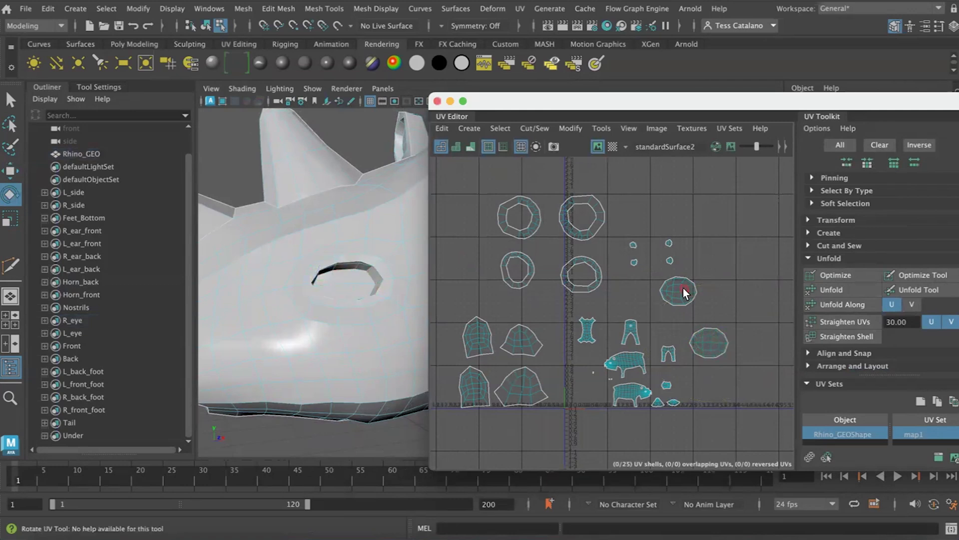
{"action": "key", "text": "f"}
{"action": "left_click_drag", "start_coordinate": [334, 293], "coordinate": [307, 340], "text": "alt"}
{"action": "scroll", "coordinate": [326, 316], "scroll_direction": "down", "scroll_amount": 5}
{"action": "key", "text": "f"}
{"action": "left_click_drag", "start_coordinate": [608, 109], "coordinate": [698, 107]}
{"action": "left_click_drag", "start_coordinate": [358, 335], "coordinate": [471, 302], "text": "alt"}
{"action": "middle_click_drag", "start_coordinate": [471, 302], "coordinate": [393, 324], "text": "alt"}
{"action": "scroll", "coordinate": [415, 322], "scroll_direction": "up", "scroll_amount": 3}
{"action": "left_click_drag", "start_coordinate": [417, 326], "coordinate": [394, 341], "text": "alt"}
{"action": "left_click", "coordinate": [775, 297]}
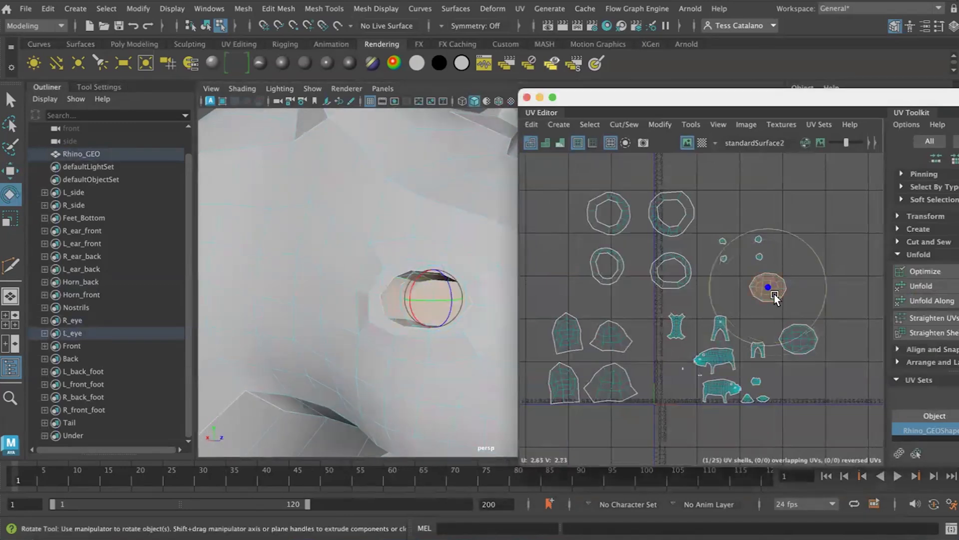
{"action": "mouse_move", "coordinate": [796, 235]}
{"action": "left_mouse_down"}
{"action": "mouse_move", "coordinate": [812, 316]}
{"action": "mouse_move", "coordinate": [741, 328]}
{"action": "mouse_move", "coordinate": [748, 333]}
{"action": "left_mouse_up"}
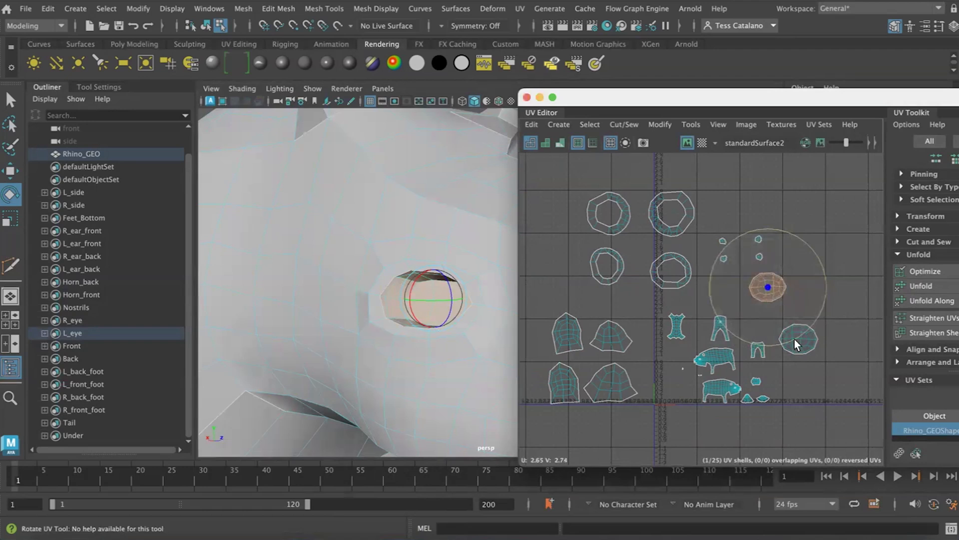
{"action": "left_click", "coordinate": [841, 335]}
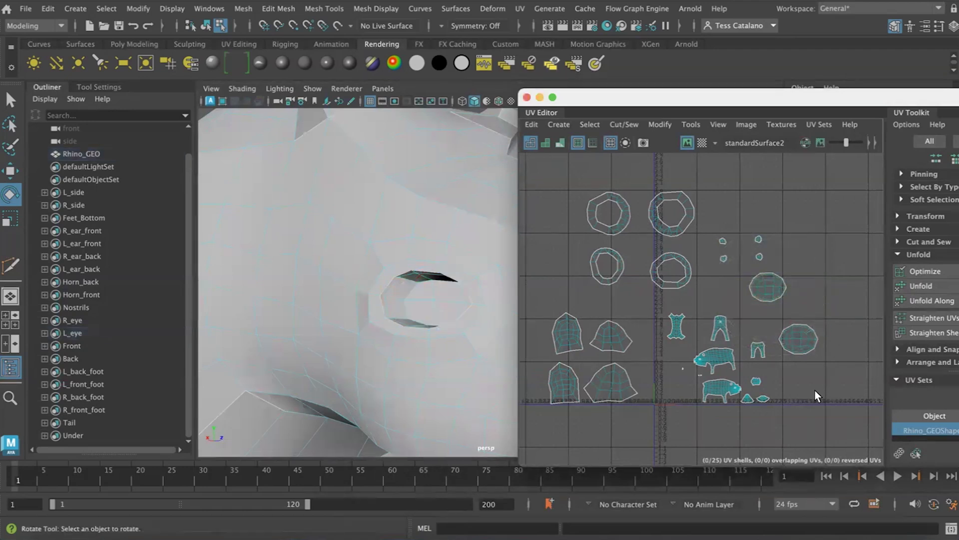
- Cut the ring-shaped UV shell of the left front foot along one vertical edge of the foot
{"action": "scroll", "coordinate": [712, 323], "scroll_direction": "up", "scroll_amount": 1}
{"action": "scroll", "coordinate": [685, 224], "scroll_direction": "up", "scroll_amount": 1}
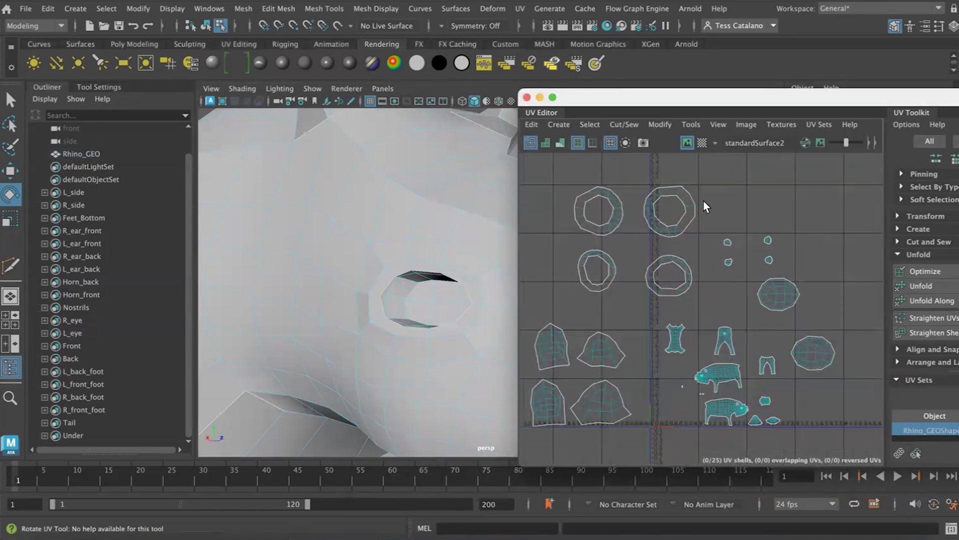
{"action": "scroll", "coordinate": [412, 376], "scroll_direction": "down", "scroll_amount": 8}
{"action": "left_click_drag", "start_coordinate": [403, 291], "coordinate": [412, 370], "text": "alt"}
{"action": "middle_click_drag", "start_coordinate": [413, 370], "coordinate": [454, 254], "text": "alt"}
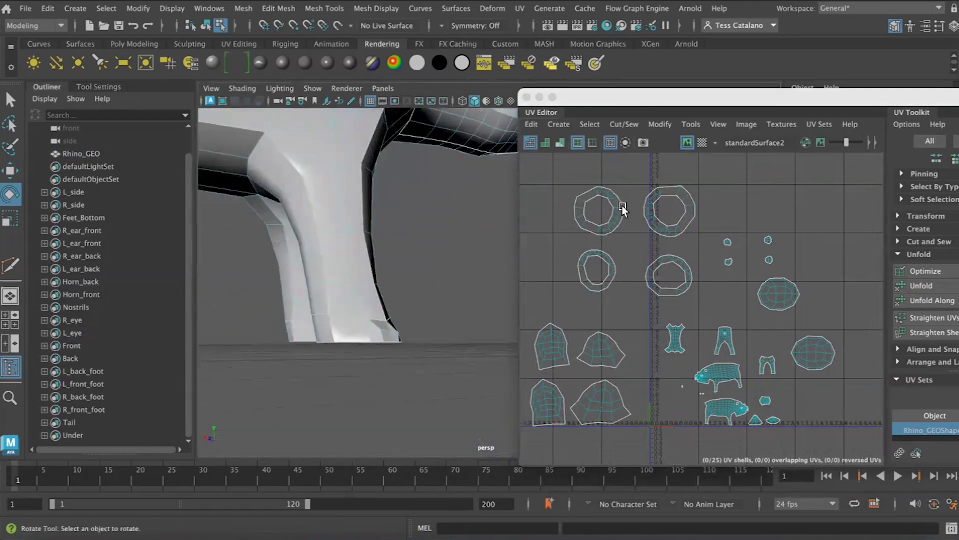
{"action": "left_click_drag", "start_coordinate": [447, 350], "coordinate": [406, 362], "text": "alt"}
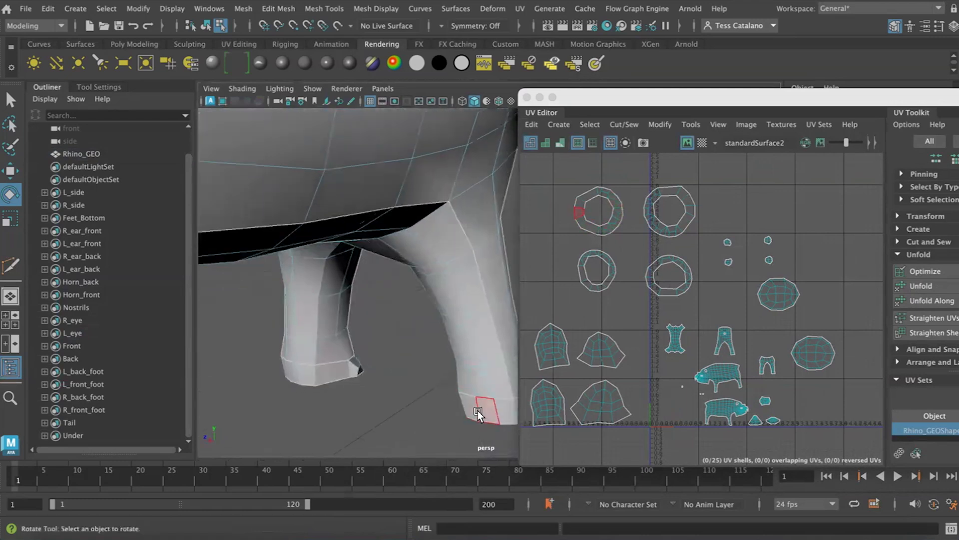
{"action": "scroll", "coordinate": [562, 234], "scroll_direction": "up", "scroll_amount": 3}
{"action": "mouse_move", "coordinate": [601, 202]}
{"action": "right_mouse_down"}
{"action": "mouse_move", "coordinate": [586, 180]}
{"action": "mouse_move", "coordinate": [589, 189]}
{"action": "right_mouse_up"}
{"action": "left_click_drag", "start_coordinate": [445, 420], "coordinate": [424, 412], "text": "alt"}
{"action": "left_click", "coordinate": [454, 406]}
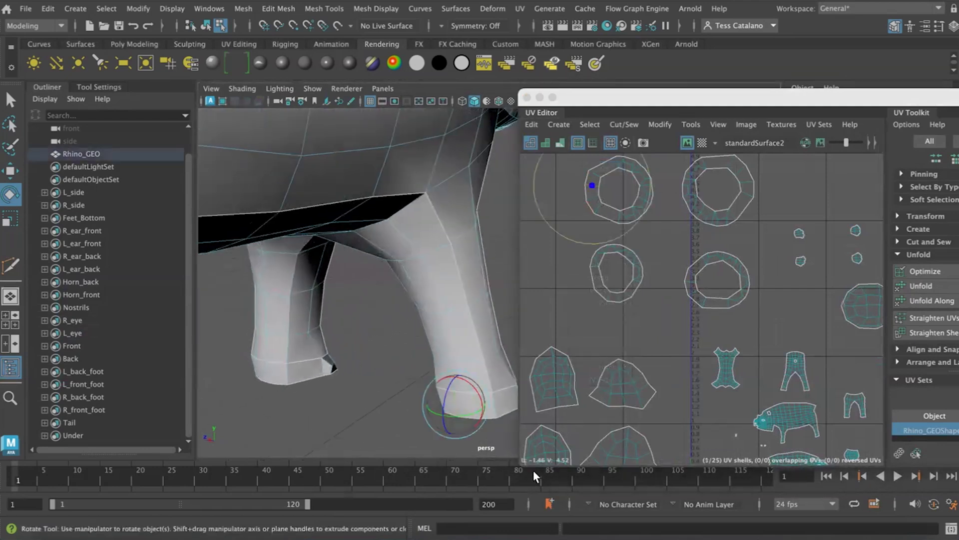
{"action": "left_click", "coordinate": [627, 122]}
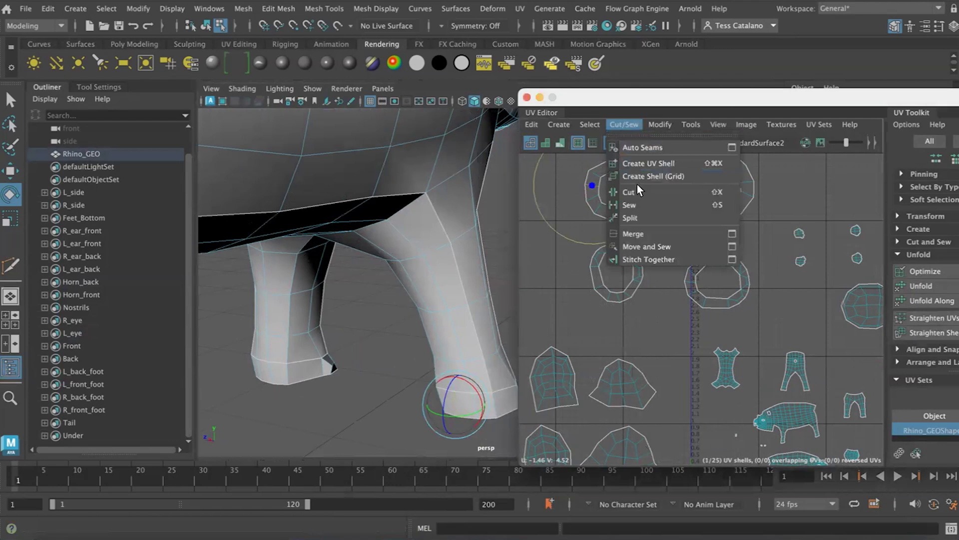
{"action": "left_click", "coordinate": [637, 184]}
- Select the whole left front foot UV shell, then unfold and optimize it
{"action": "left_click_drag", "start_coordinate": [655, 103], "coordinate": [608, 107]}
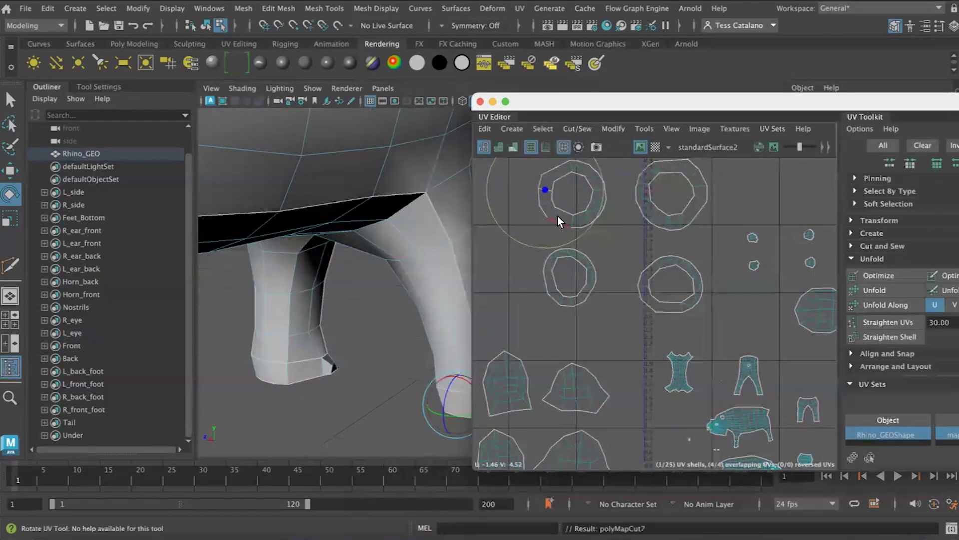
{"action": "right_click", "coordinate": [559, 216]}
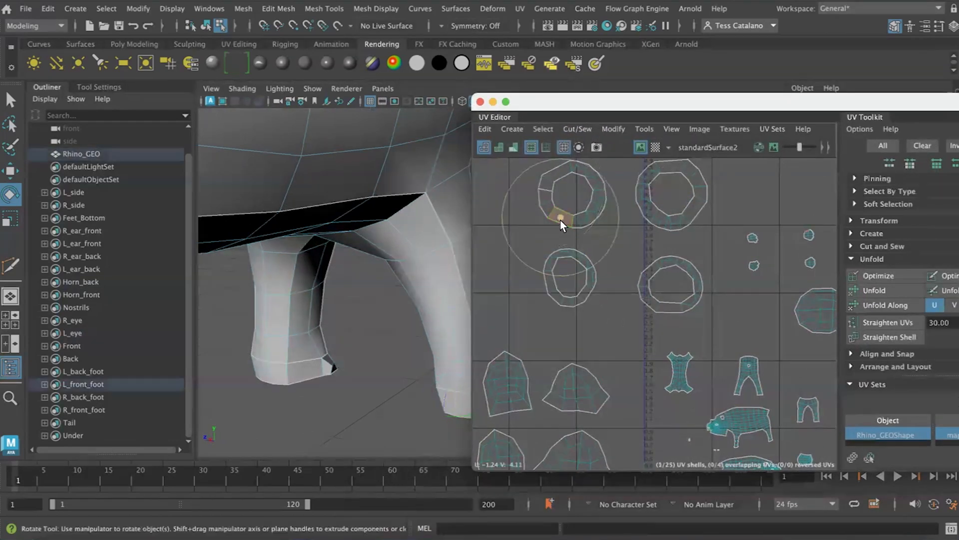
{"action": "left_click", "coordinate": [560, 220]}
{"action": "left_click", "coordinate": [867, 305]}
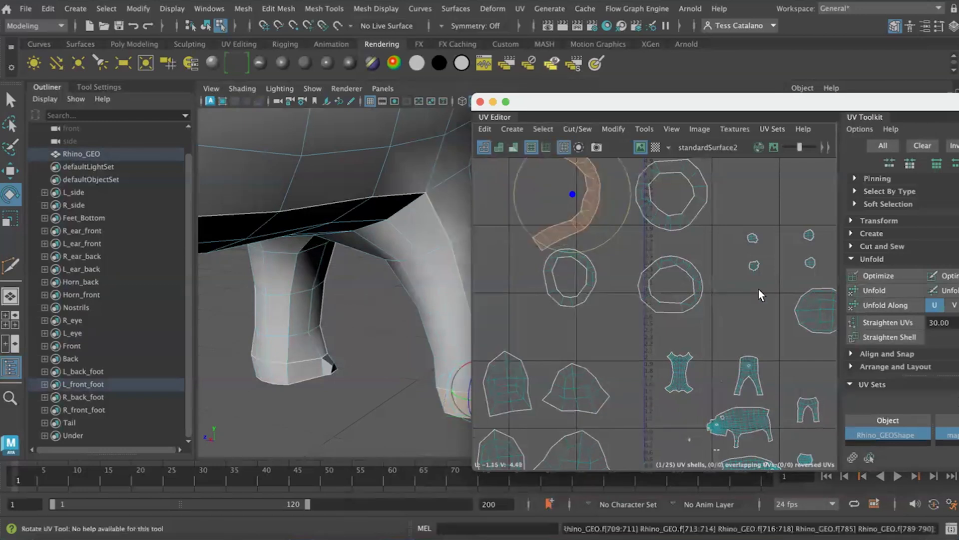
{"action": "scroll", "coordinate": [609, 270], "scroll_direction": "down", "scroll_amount": 3}
{"action": "middle_click_drag", "start_coordinate": [610, 297], "coordinate": [608, 304], "text": "alt"}
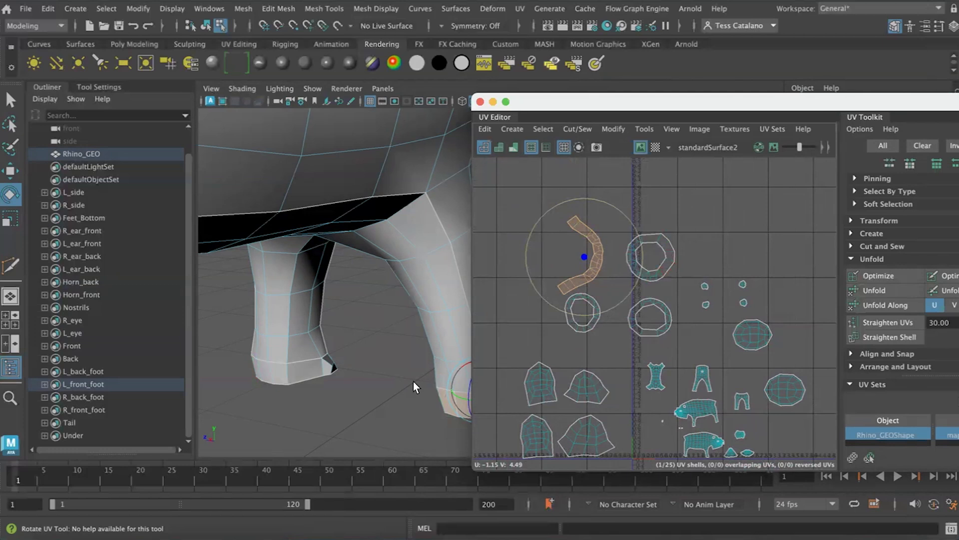
{"action": "left_click_drag", "start_coordinate": [413, 387], "coordinate": [362, 365], "text": "alt"}
{"action": "left_click", "coordinate": [878, 276]}
{"action": "left_click_drag", "start_coordinate": [332, 401], "coordinate": [280, 400], "text": "alt"}
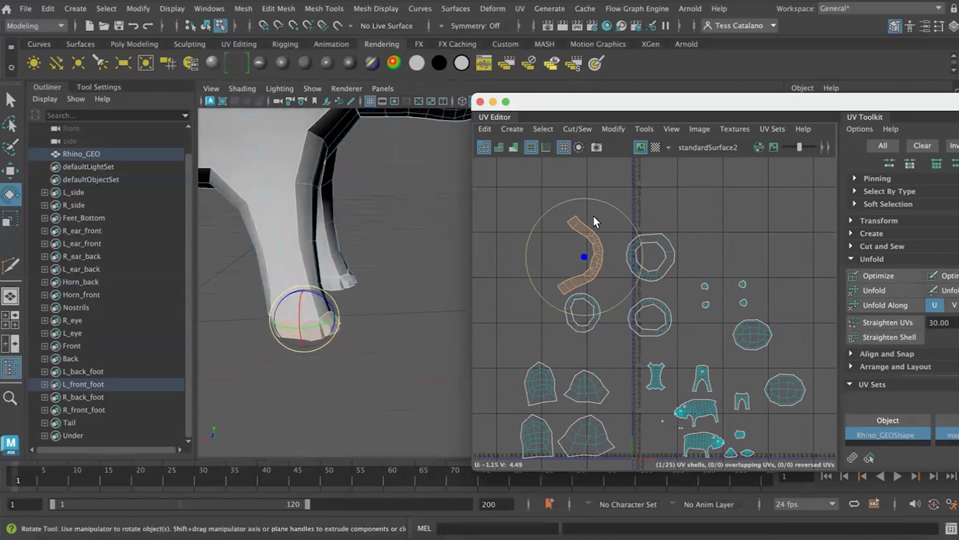
- Pick faces near one end of the left front foot's UV strip to examine where they lie on the foot
{"action": "left_click", "coordinate": [578, 224]}
{"action": "left_click_drag", "start_coordinate": [290, 359], "coordinate": [335, 349], "text": "alt"}
{"action": "left_click_drag", "start_coordinate": [436, 299], "coordinate": [327, 339], "text": "alt"}
{"action": "left_click", "coordinate": [361, 373]}
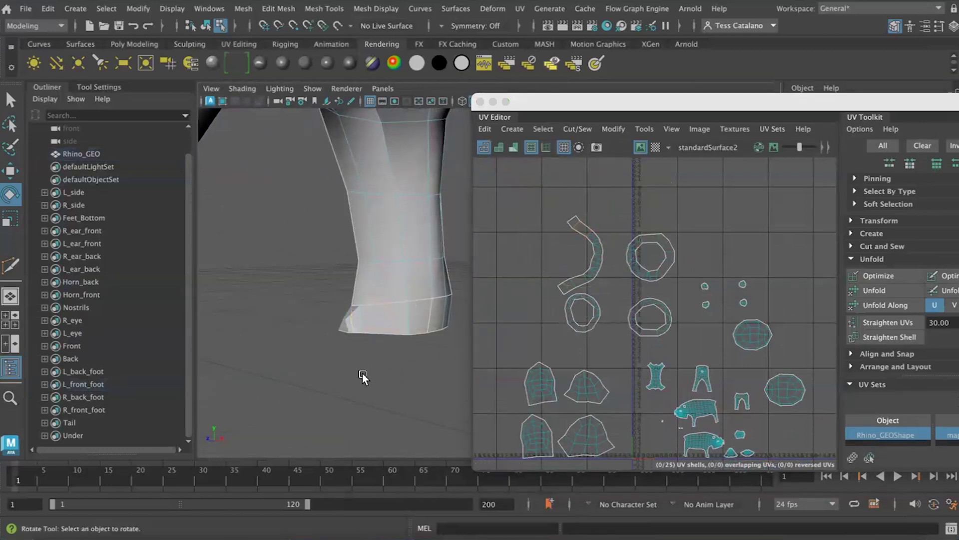
{"action": "left_click", "coordinate": [390, 318]}
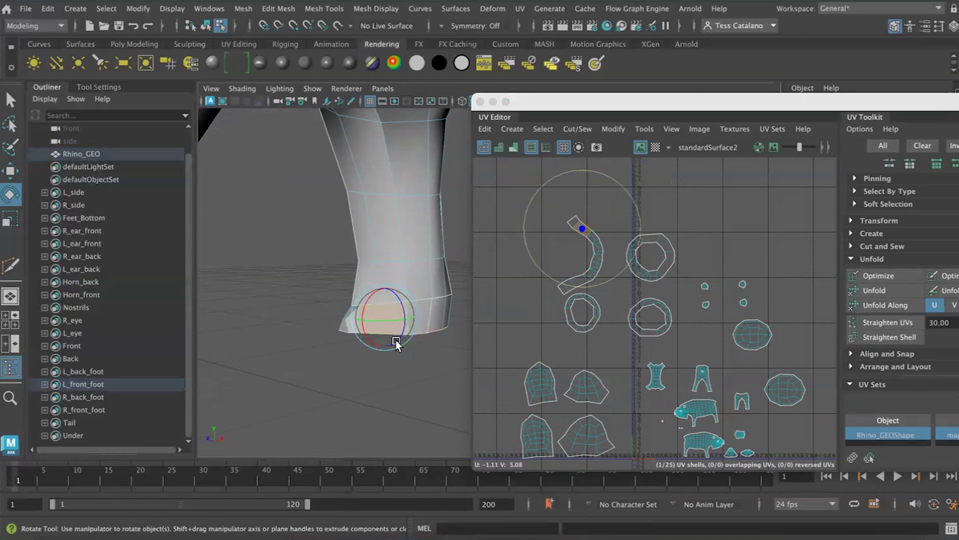
- Cut the ring-shaped UV shell of the right front foot along one vertical edge of the foot
{"action": "left_click", "coordinate": [589, 318]}
{"action": "left_click_drag", "start_coordinate": [460, 350], "coordinate": [318, 333], "text": "alt"}
{"action": "right_click", "coordinate": [255, 150]}
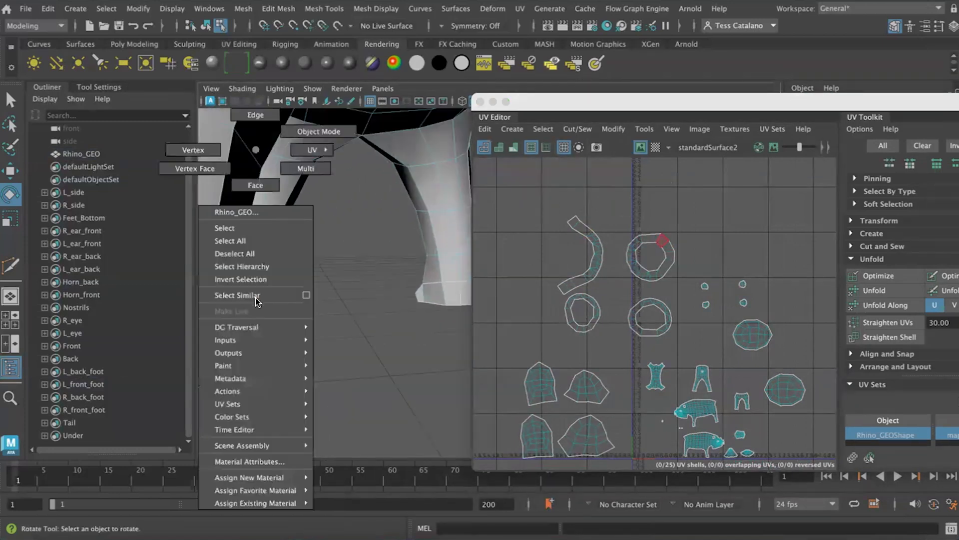
{"action": "right_click_drag", "start_coordinate": [245, 135], "coordinate": [254, 117]}
{"action": "left_click_drag", "start_coordinate": [359, 322], "coordinate": [356, 334], "text": "alt"}
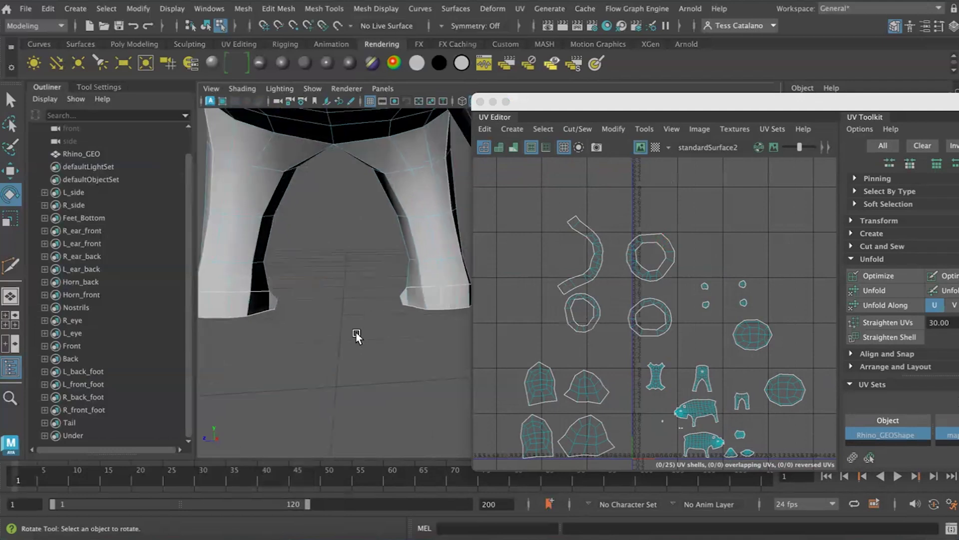
{"action": "left_click", "coordinate": [229, 306]}
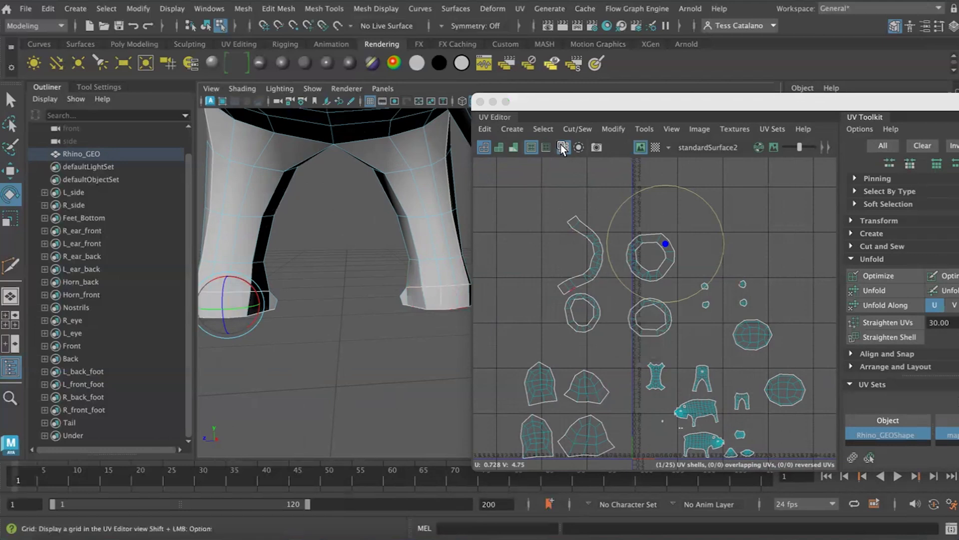
{"action": "left_click", "coordinate": [578, 129]}
{"action": "left_click", "coordinate": [582, 196]}
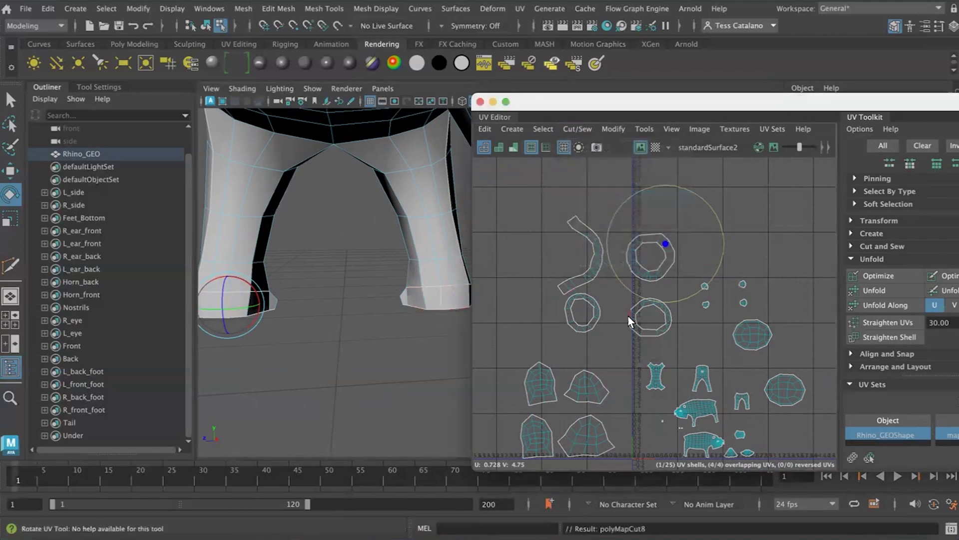
- Select the whole right front foot UV shell, then unfold and optimize it
{"action": "right_click_drag", "start_coordinate": [669, 261], "coordinate": [644, 259]}
{"action": "left_click", "coordinate": [667, 265]}
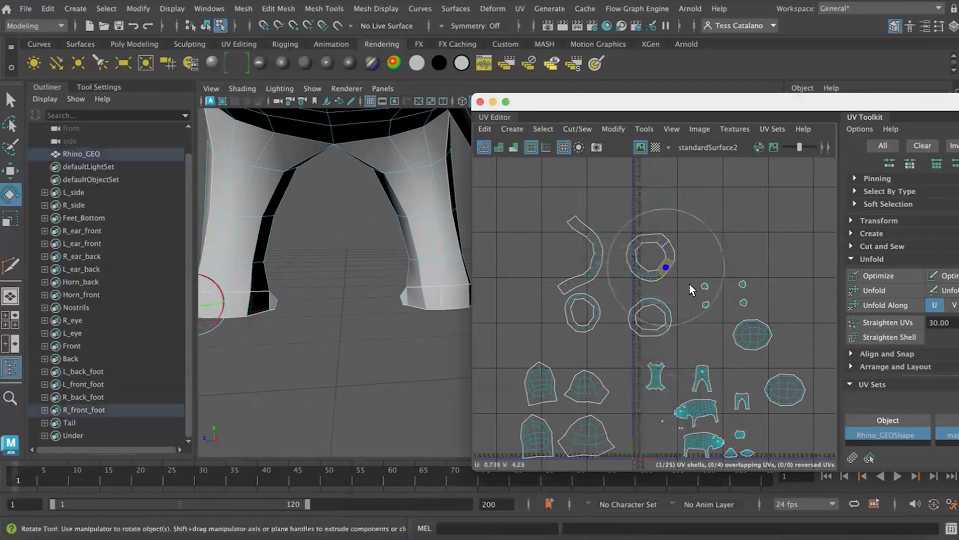
{"action": "double_click", "coordinate": [653, 272]}
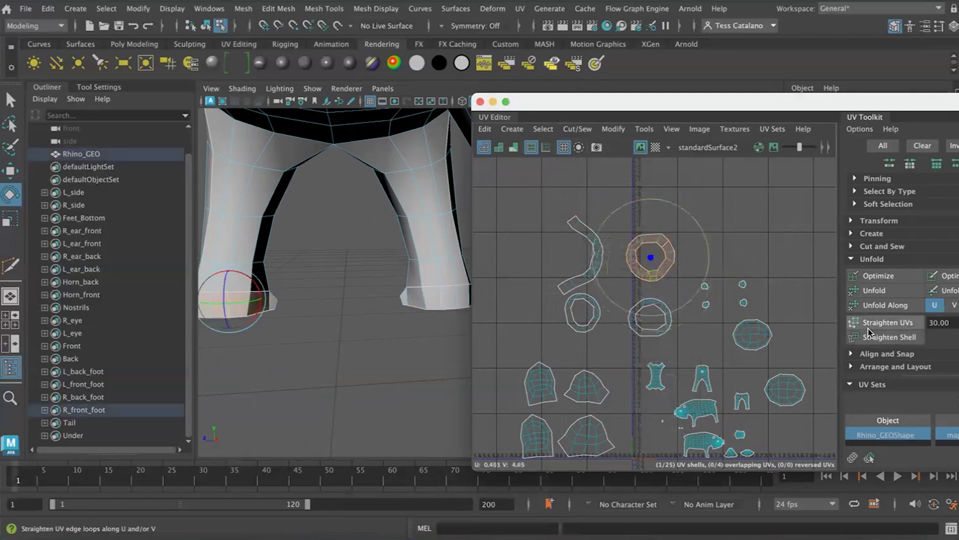
{"action": "left_click", "coordinate": [860, 277]}
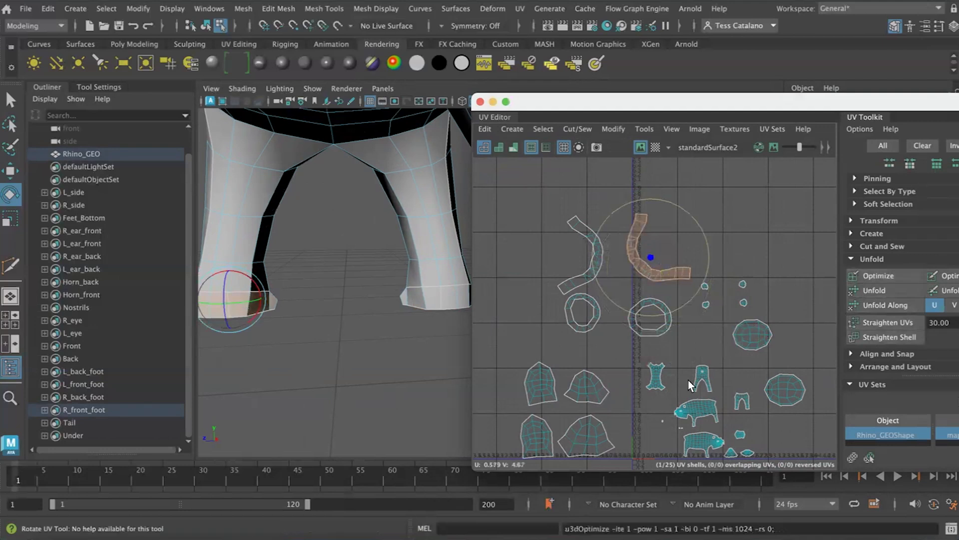
- Set symmetry to Object Z and cut the UV shells of both back feet along a matching vertical edge
{"action": "key", "text": "f"}
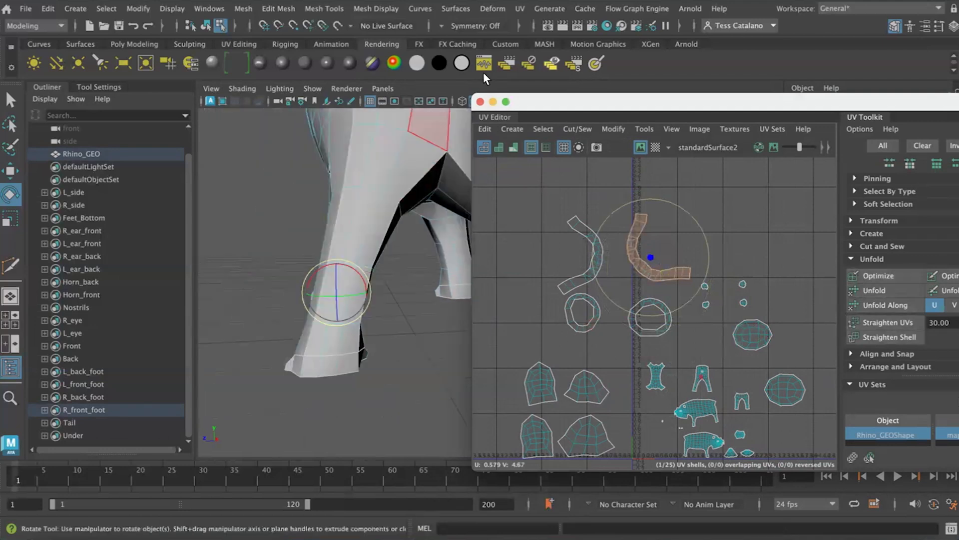
{"action": "left_click", "coordinate": [442, 25]}
{"action": "left_click", "coordinate": [457, 67]}
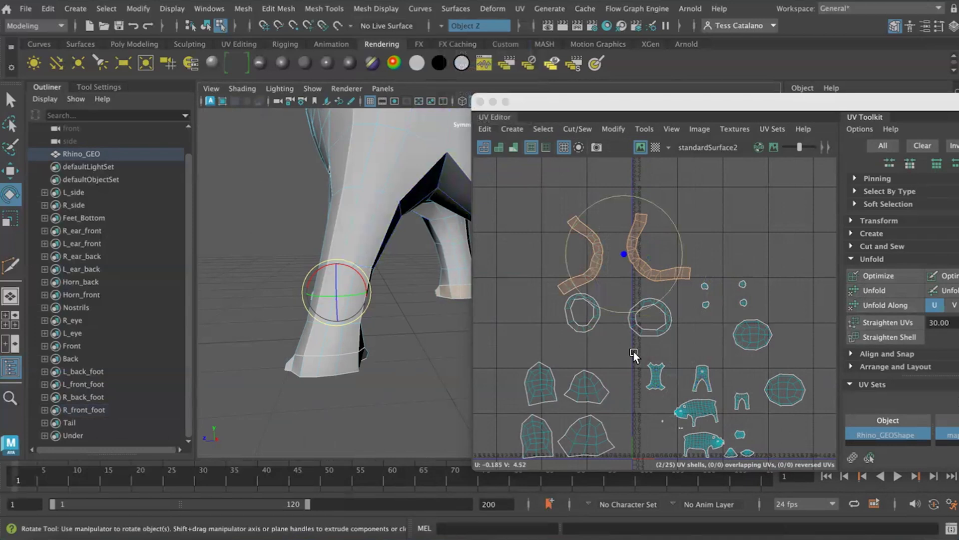
{"action": "scroll", "coordinate": [391, 355], "scroll_direction": "down", "scroll_amount": 5}
{"action": "scroll", "coordinate": [391, 355], "scroll_direction": "up", "scroll_amount": 5}
{"action": "right_click", "coordinate": [334, 343]}
{"action": "right_click_drag", "start_coordinate": [342, 148], "coordinate": [349, 153]}
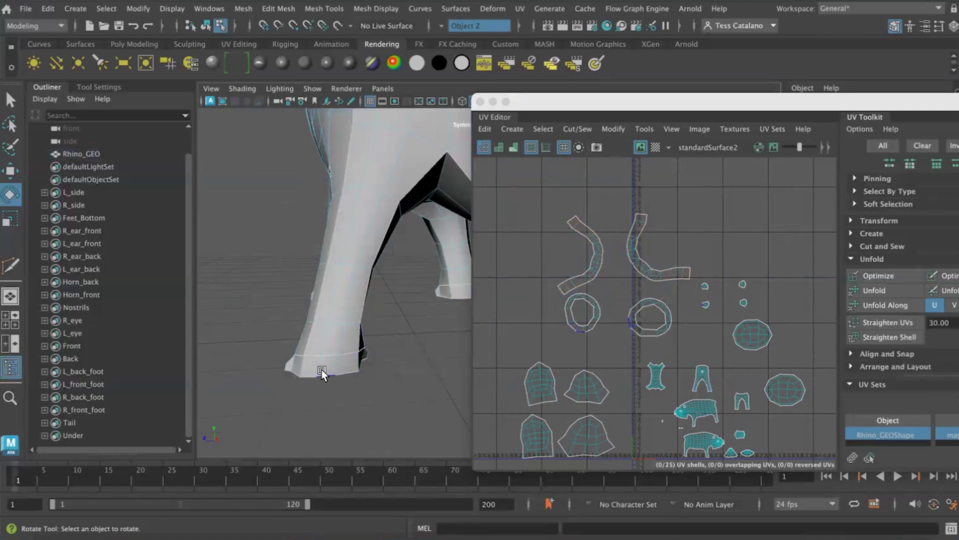
{"action": "left_click", "coordinate": [328, 369]}
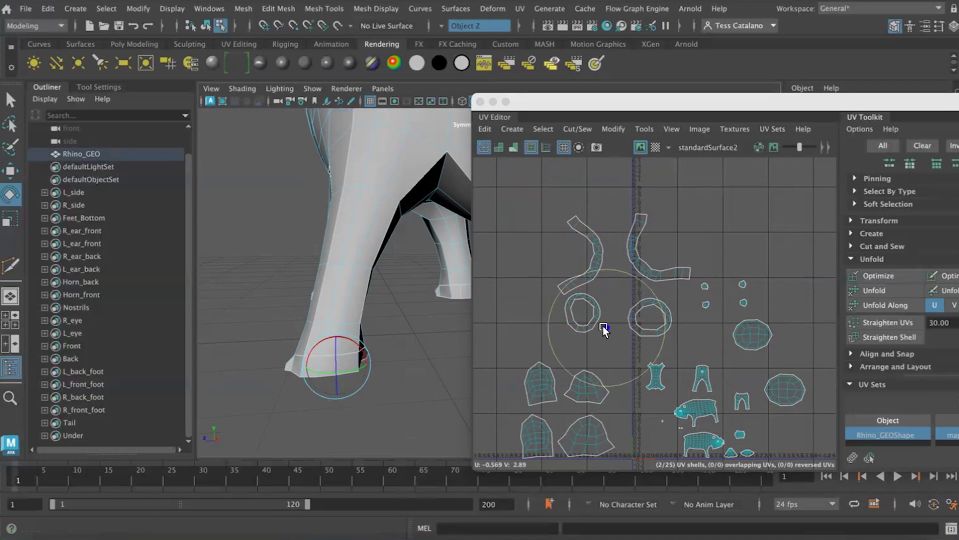
{"action": "left_click", "coordinate": [577, 129]}
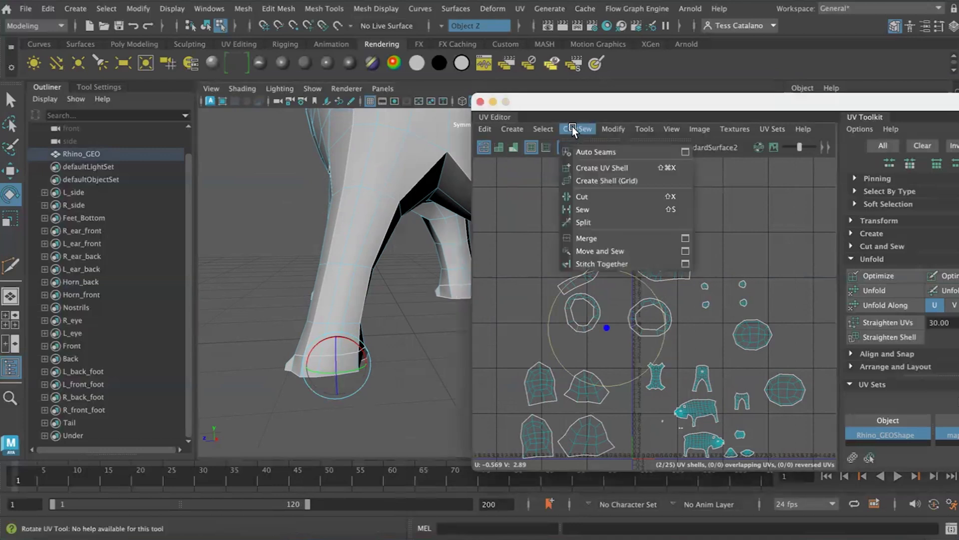
{"action": "left_click", "coordinate": [600, 196]}
- Select both back foot UV shells completely, then unfold and optimize them together
{"action": "right_click_drag", "start_coordinate": [645, 326], "coordinate": [643, 360]}
{"action": "left_click", "coordinate": [646, 332]}
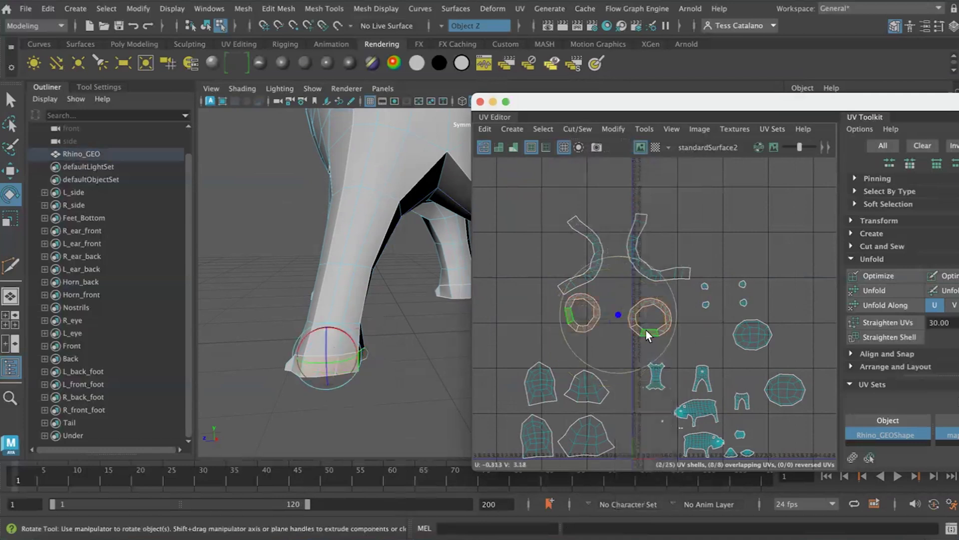
{"action": "left_click", "coordinate": [874, 290]}
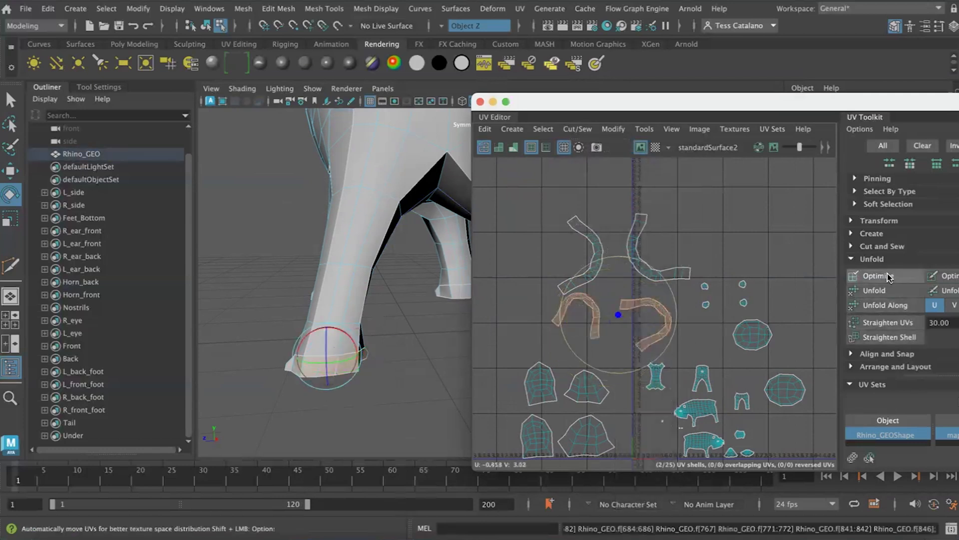
{"action": "scroll", "coordinate": [604, 338], "scroll_direction": "down", "scroll_amount": 3}
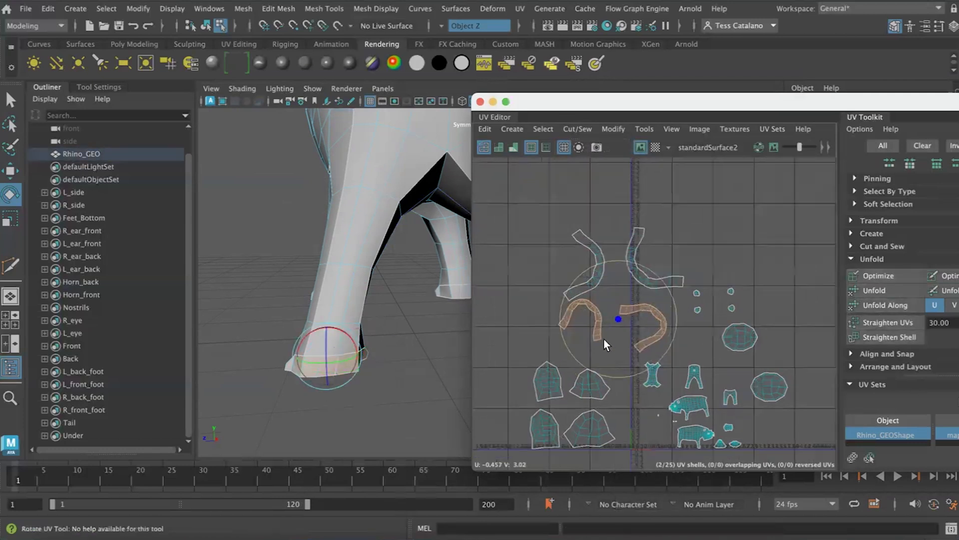
{"action": "left_click", "coordinate": [514, 312]}
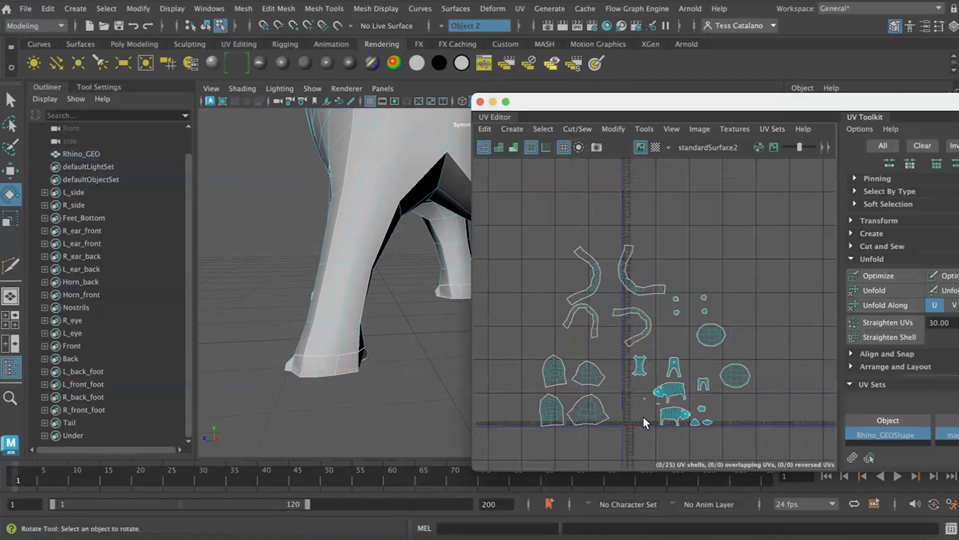
- Scale up the tiny mouth UV shell beside the rhino's side-view body shells
{"action": "scroll", "coordinate": [642, 415], "scroll_direction": "up", "scroll_amount": 5}
{"action": "scroll", "coordinate": [644, 388], "scroll_direction": "up", "scroll_amount": 2}
{"action": "scroll", "coordinate": [643, 389], "scroll_direction": "down", "scroll_amount": 4}
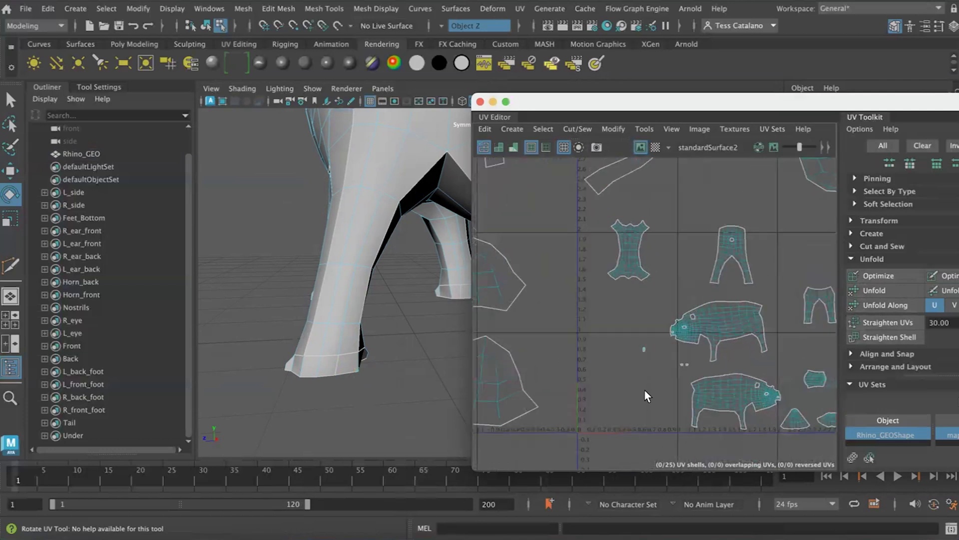
{"action": "left_click", "coordinate": [640, 345]}
{"action": "key", "text": "q"}
{"action": "key", "text": "e"}
{"action": "key", "text": "r"}
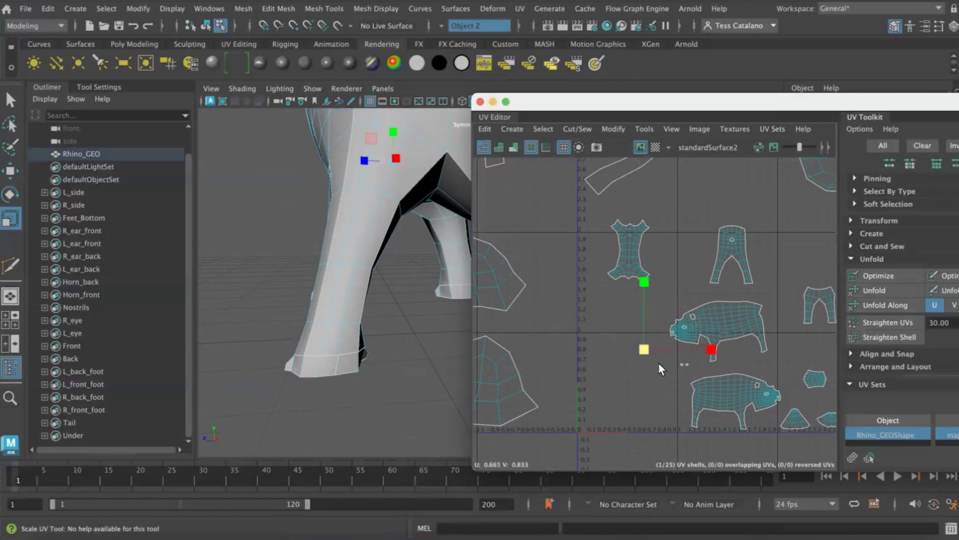
{"action": "left_click", "coordinate": [634, 381]}
{"action": "scroll", "coordinate": [638, 370], "scroll_direction": "up", "scroll_amount": 2}
- Scale up the pair of tiny UV shells between the two side-view body shells together
{"action": "left_click_drag", "start_coordinate": [656, 361], "coordinate": [799, 396]}
{"action": "left_click", "coordinate": [678, 365]}
{"action": "left_click_drag", "start_coordinate": [677, 345], "coordinate": [828, 396]}
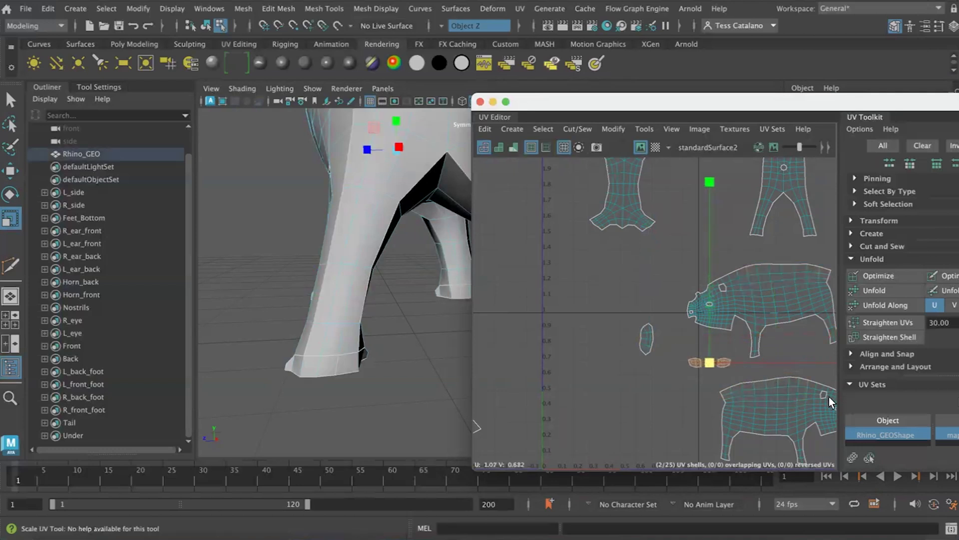
{"action": "middle_click_drag", "start_coordinate": [599, 365], "coordinate": [498, 353], "text": "alt"}
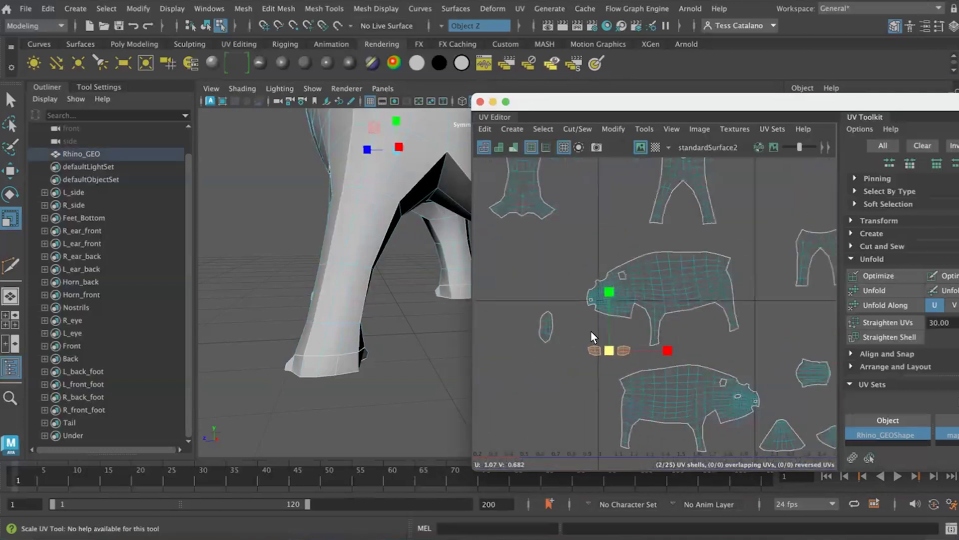
- Move the mouth UV shell horizontally to about U 3.77, into the empty area below the large eye shells
{"action": "left_click", "coordinate": [546, 347]}
{"action": "left_click_drag", "start_coordinate": [523, 302], "coordinate": [557, 352]}
{"action": "scroll", "coordinate": [566, 364], "scroll_direction": "down", "scroll_amount": 3}
{"action": "scroll", "coordinate": [567, 370], "scroll_direction": "down", "scroll_amount": 5}
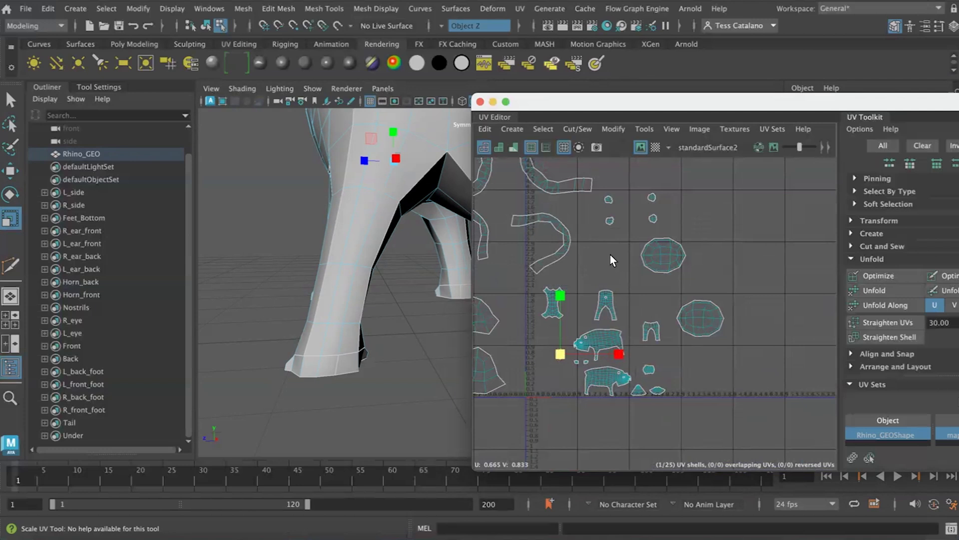
{"action": "scroll", "coordinate": [706, 371], "scroll_direction": "up", "scroll_amount": 5}
{"action": "middle_click_drag", "start_coordinate": [670, 361], "coordinate": [721, 397], "text": "alt"}
{"action": "scroll", "coordinate": [722, 397], "scroll_direction": "down", "scroll_amount": 4}
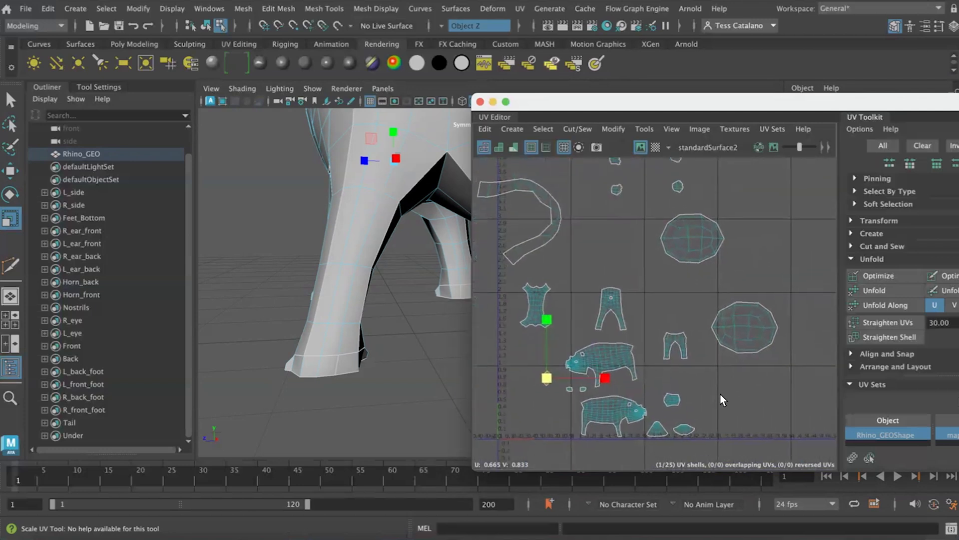
{"action": "left_click", "coordinate": [738, 415]}
{"action": "left_click", "coordinate": [579, 384]}
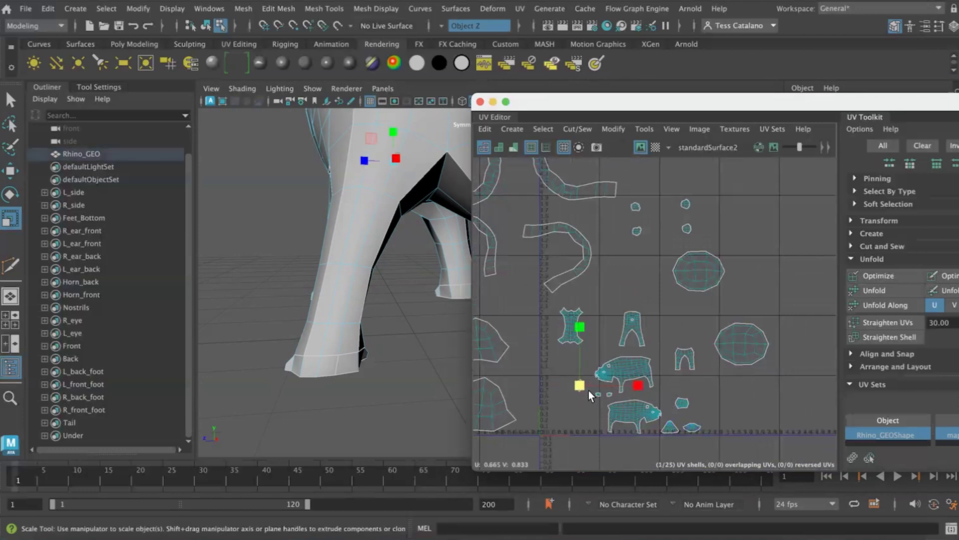
{"action": "key", "text": "w"}
{"action": "left_click_drag", "start_coordinate": [642, 384], "coordinate": [824, 391]}
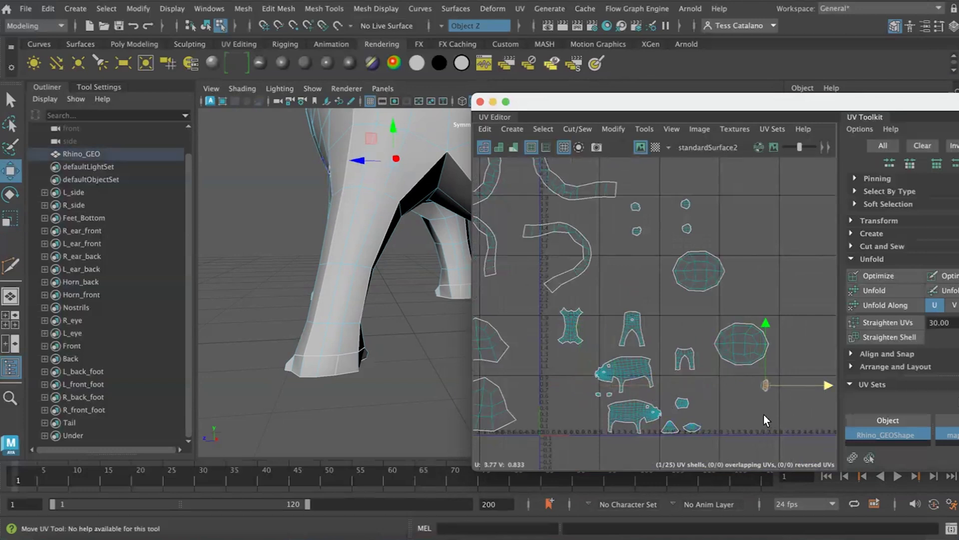
- Locate the mouth on the model, rotate its UV shell to lie horizontally like the mouth, and enlarge it
{"action": "key", "text": "r"}
{"action": "scroll", "coordinate": [772, 403], "scroll_direction": "up", "scroll_amount": 5}
{"action": "left_click_drag", "start_coordinate": [269, 208], "coordinate": [294, 312], "text": "alt"}
{"action": "scroll", "coordinate": [283, 292], "scroll_direction": "up", "scroll_amount": 6}
{"action": "middle_click_drag", "start_coordinate": [304, 204], "coordinate": [290, 381], "text": "alt"}
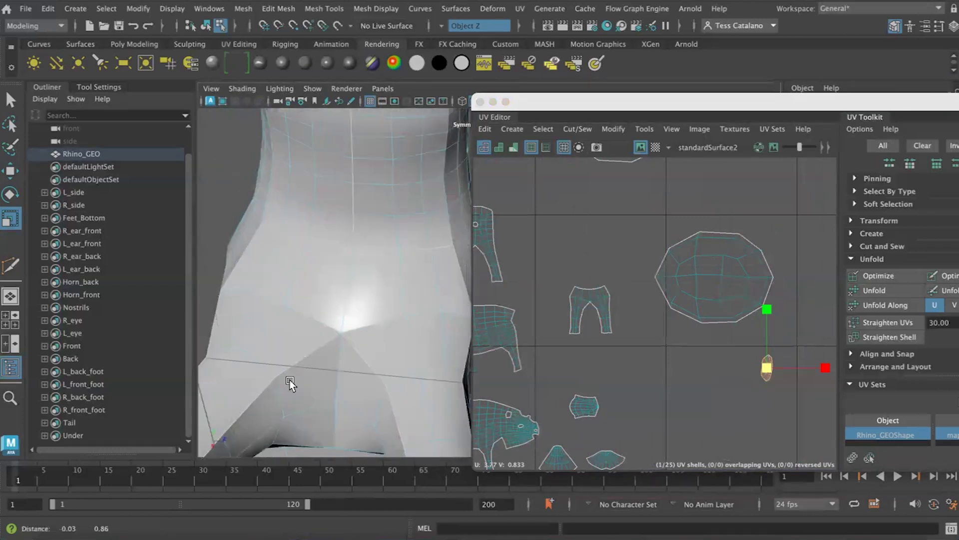
{"action": "key", "text": "f"}
{"action": "left_click", "coordinate": [344, 240]}
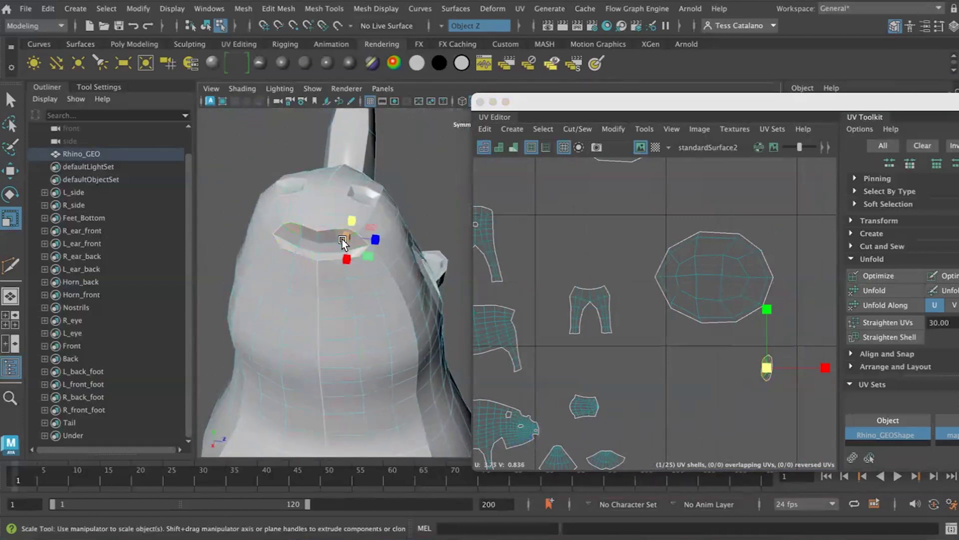
{"action": "scroll", "coordinate": [792, 372], "scroll_direction": "up", "scroll_amount": 3}
{"action": "key", "text": "e"}
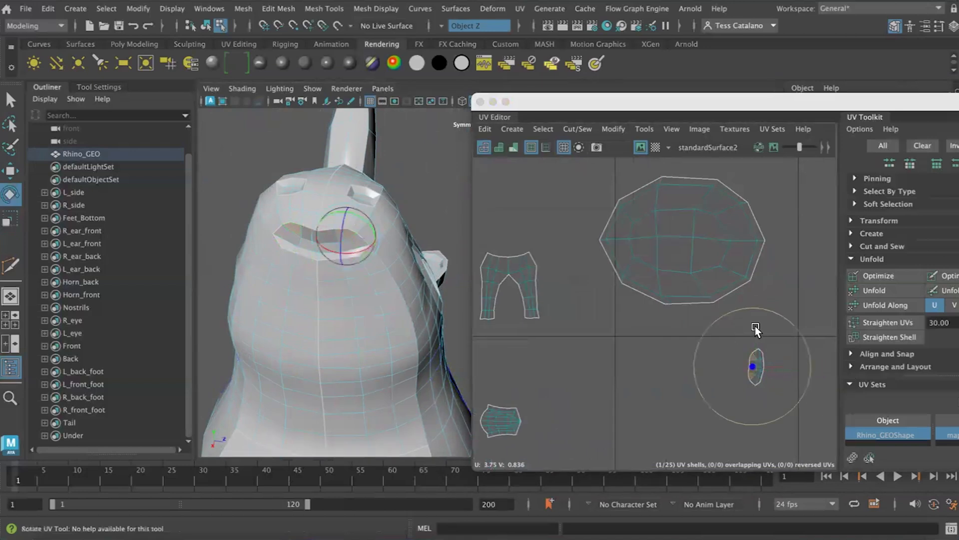
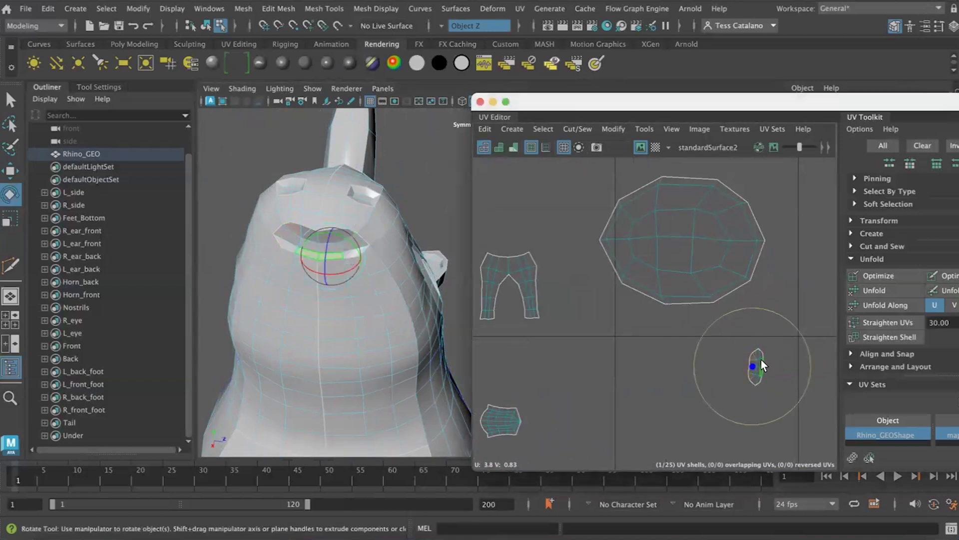
{"action": "left_click_drag", "start_coordinate": [754, 308], "coordinate": [809, 385]}
{"action": "key", "text": "r"}
{"action": "scroll", "coordinate": [699, 365], "scroll_direction": "down", "scroll_amount": 3}
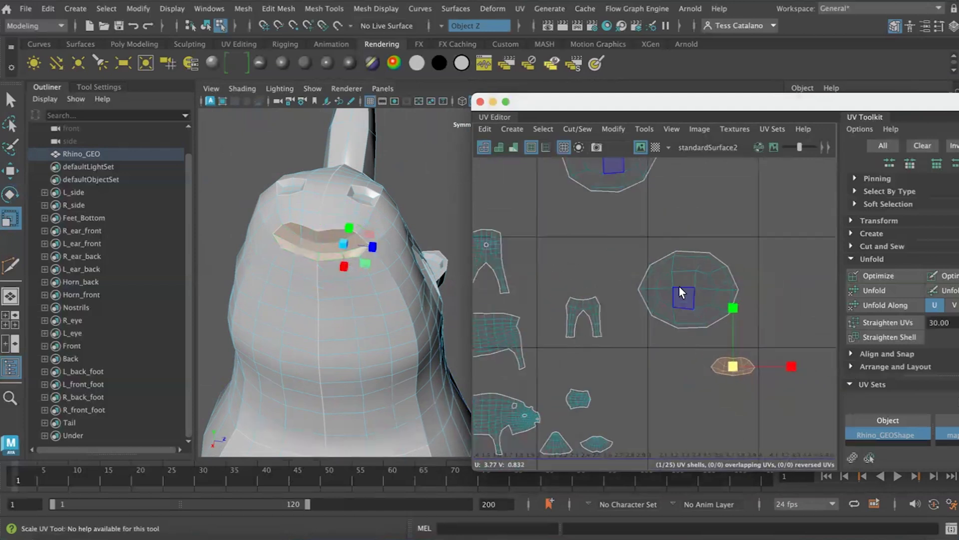
- Scale down both eye UV shells together and lower them to the level of the mouth shell
{"action": "left_click", "coordinate": [685, 288]}
{"action": "left_click_drag", "start_coordinate": [649, 223], "coordinate": [610, 228]}
{"action": "key", "text": "w"}
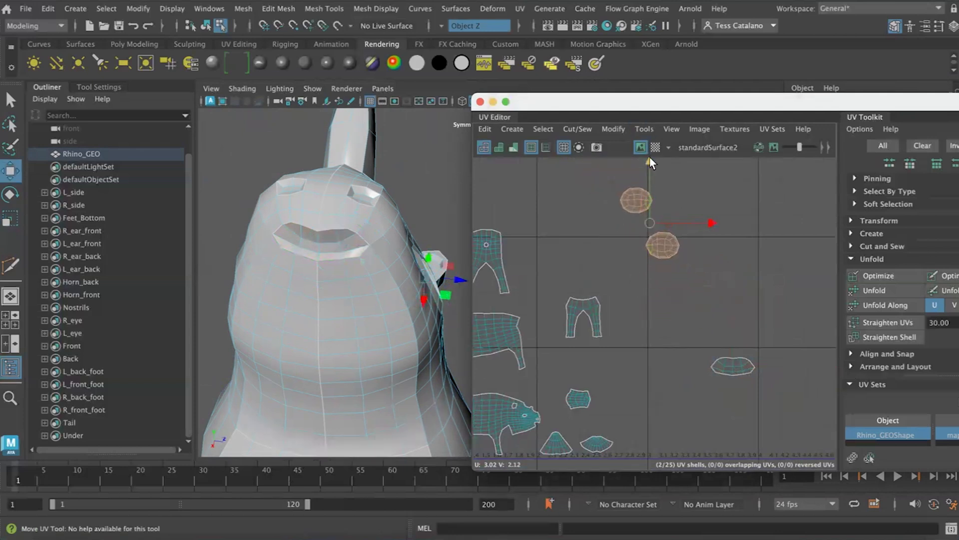
{"action": "middle_click_drag", "start_coordinate": [675, 181], "coordinate": [677, 301]}
{"action": "left_click_drag", "start_coordinate": [676, 296], "coordinate": [676, 312]}
{"action": "left_click", "coordinate": [676, 312]}
{"action": "left_click", "coordinate": [637, 354]}
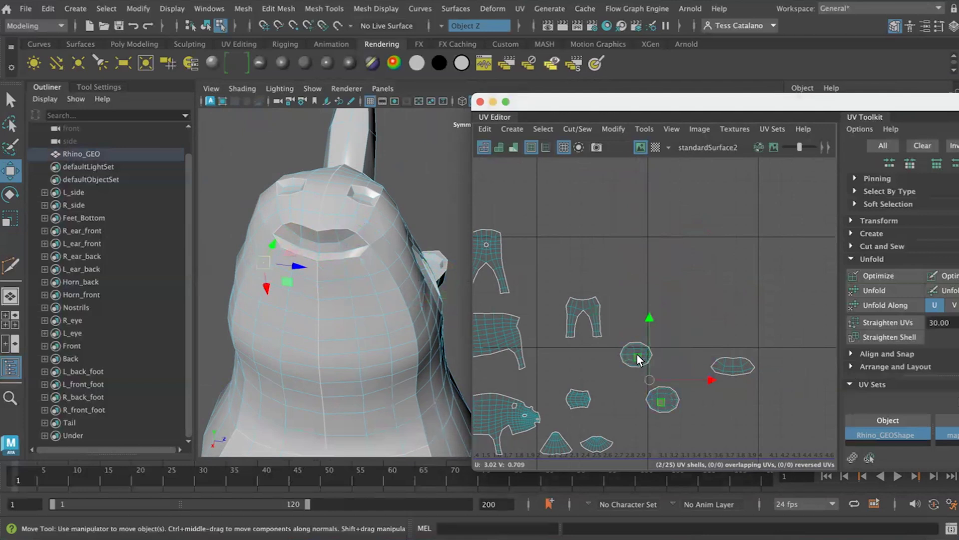
- Turn symmetry off and move the left eye UV shell beside the mouth shell, just above the right eye shell
{"action": "left_click", "coordinate": [442, 26]}
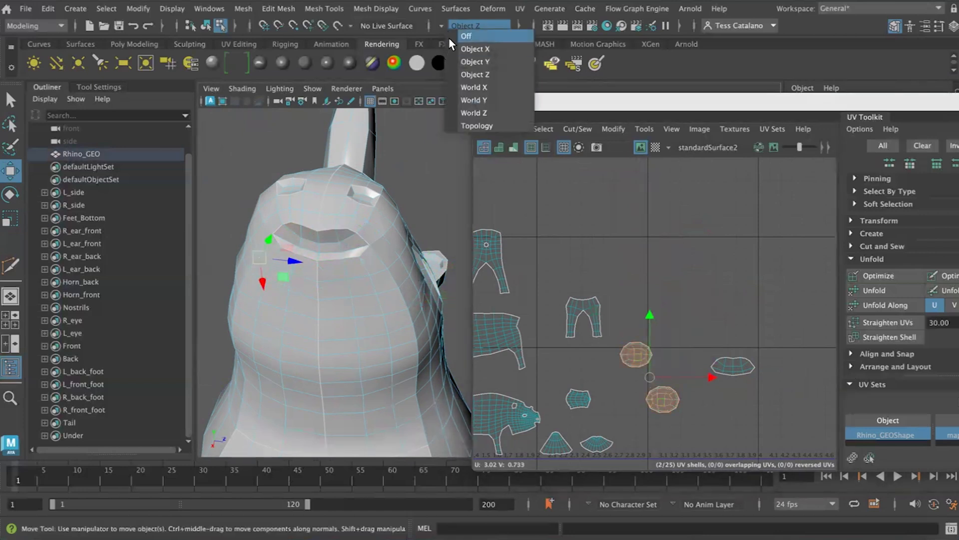
{"action": "left_click", "coordinate": [448, 35]}
{"action": "left_click", "coordinate": [636, 354]}
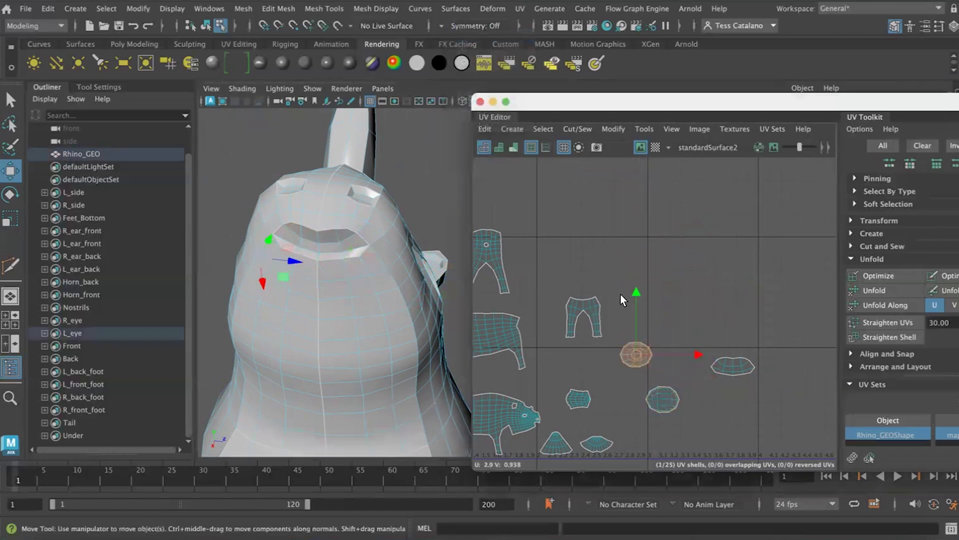
{"action": "left_click_drag", "start_coordinate": [695, 351], "coordinate": [727, 351]}
{"action": "left_click_drag", "start_coordinate": [665, 293], "coordinate": [664, 304]}
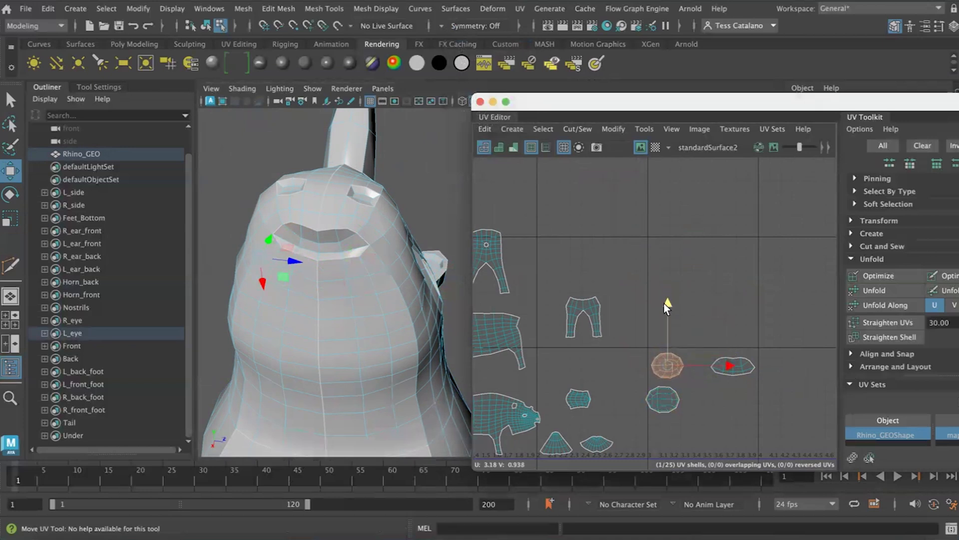
- Move the mouth UV shell lower and set the right eye shell beside the left eye shell at the same height
{"action": "left_click", "coordinate": [678, 399]}
{"action": "left_click", "coordinate": [737, 367]}
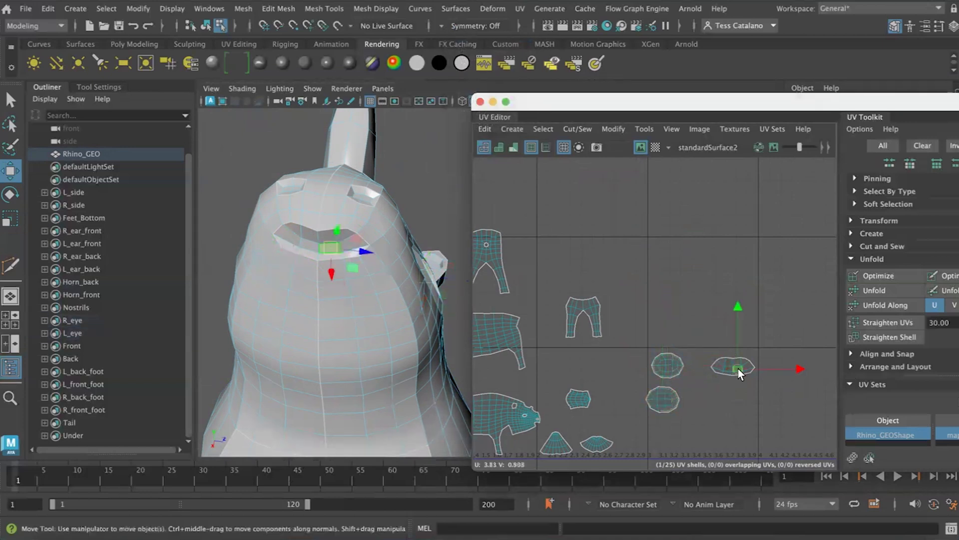
{"action": "left_click_drag", "start_coordinate": [730, 307], "coordinate": [781, 382]}
{"action": "left_click", "coordinate": [664, 398]}
{"action": "left_click_drag", "start_coordinate": [714, 339], "coordinate": [714, 306]}
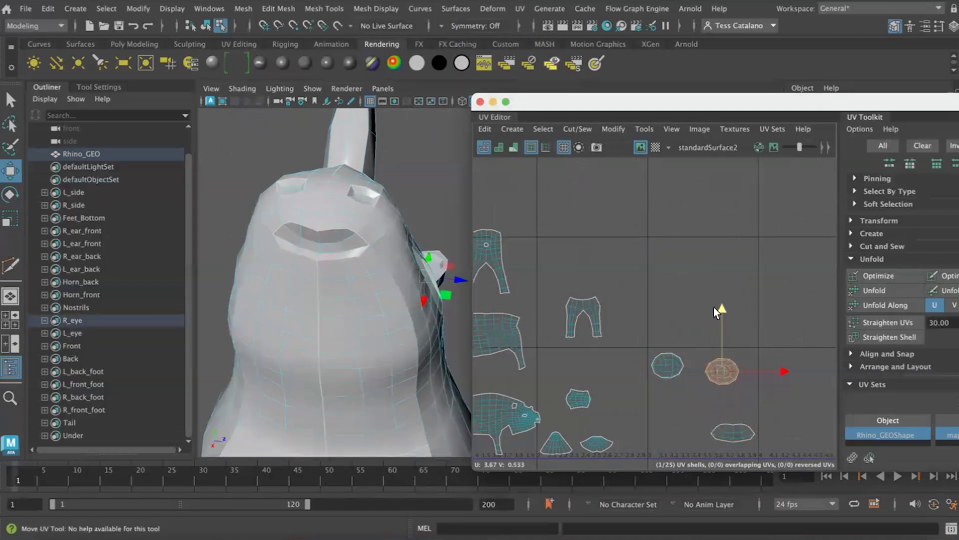
{"action": "mouse_move", "coordinate": [783, 364]}
{"action": "left_mouse_down"}
{"action": "mouse_move", "coordinate": [766, 364]}
{"action": "mouse_move", "coordinate": [770, 357]}
{"action": "left_mouse_up"}
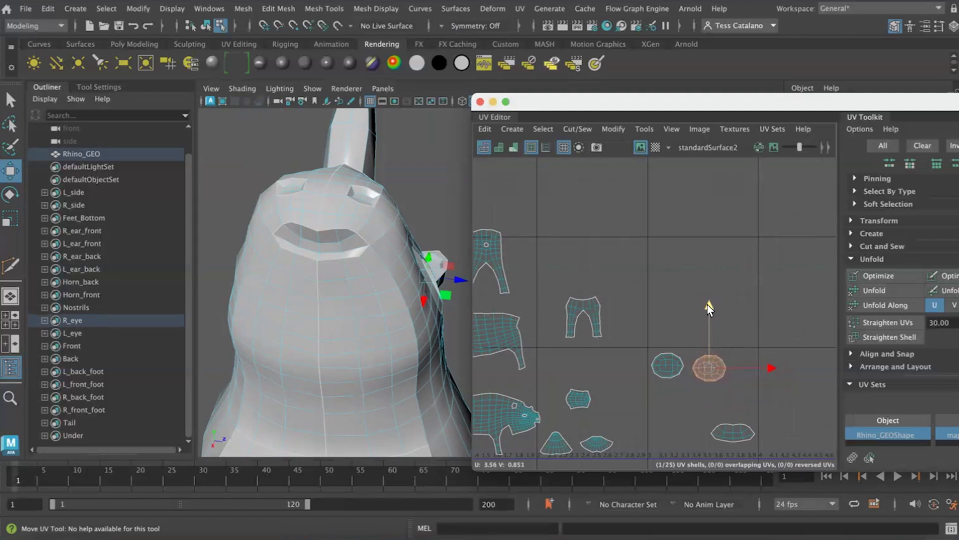
- Select both eye UV shells together and lower them closer to the mouth shell
{"action": "left_click", "coordinate": [653, 343]}
{"action": "left_click_drag", "start_coordinate": [654, 343], "coordinate": [718, 365]}
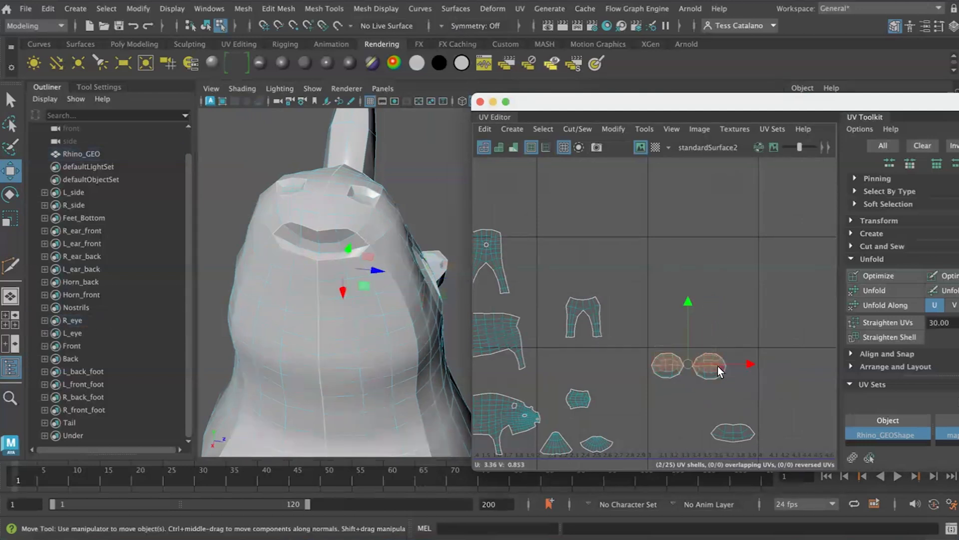
{"action": "left_click", "coordinate": [670, 363]}
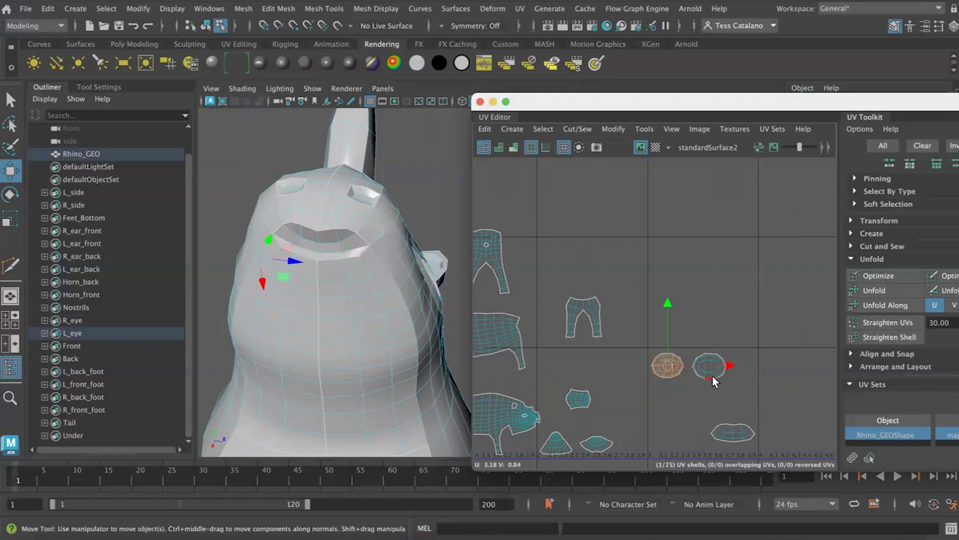
{"action": "left_click", "coordinate": [713, 377], "text": "shift"}
{"action": "left_click_drag", "start_coordinate": [687, 305], "coordinate": [688, 327]}
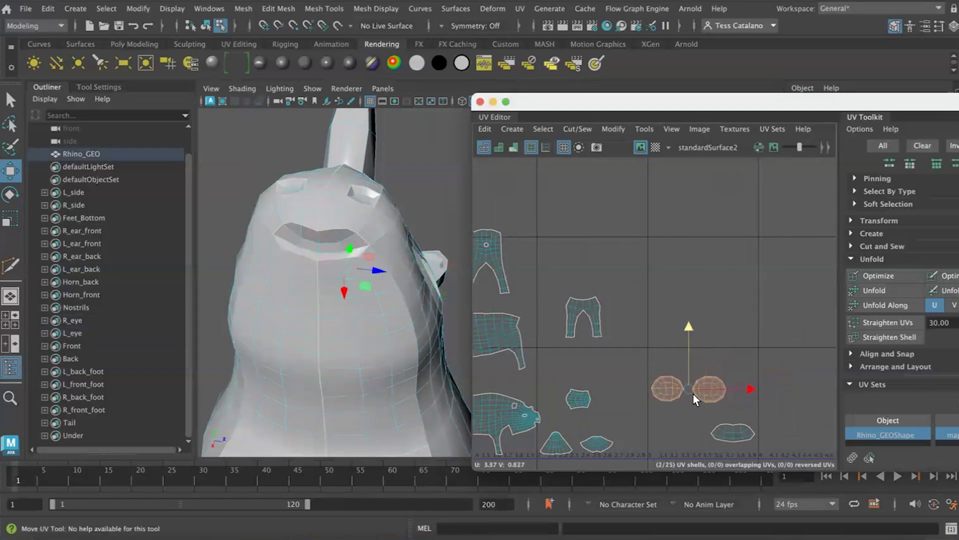
- Center the mouth UV shell horizontally beneath the pair of eye shells
{"action": "scroll", "coordinate": [697, 395], "scroll_direction": "up", "scroll_amount": 3}
{"action": "middle_click_drag", "start_coordinate": [697, 395], "coordinate": [617, 301], "text": "alt"}
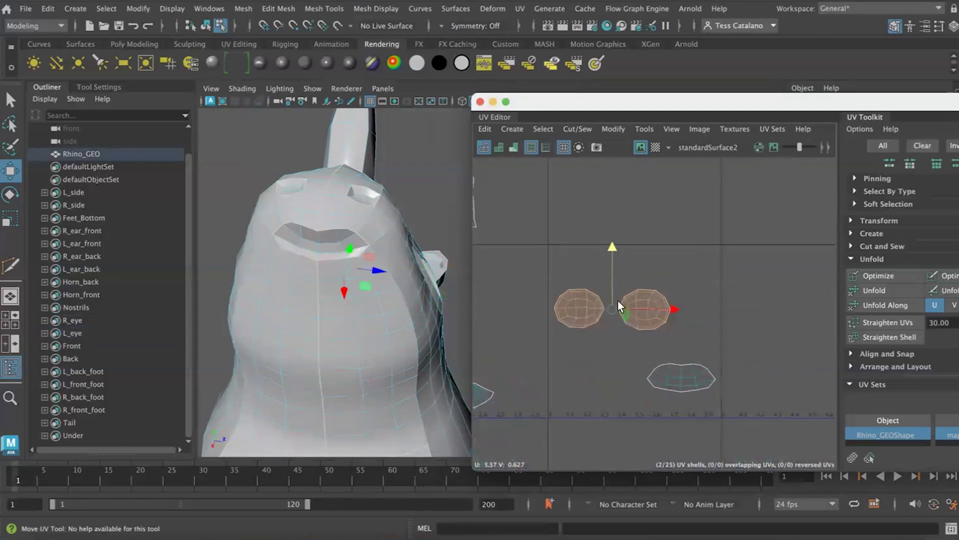
{"action": "left_click", "coordinate": [589, 388]}
{"action": "left_click_drag", "start_coordinate": [648, 369], "coordinate": [675, 377]}
- Move the two nostril UV shells between the eye and mouth shells and enlarge them
{"action": "scroll", "coordinate": [611, 333], "scroll_direction": "down", "scroll_amount": 4}
{"action": "middle_click_drag", "start_coordinate": [610, 333], "coordinate": [733, 371], "text": "alt"}
{"action": "left_click_drag", "start_coordinate": [545, 335], "coordinate": [818, 359]}
{"action": "left_click_drag", "start_coordinate": [759, 285], "coordinate": [762, 307]}
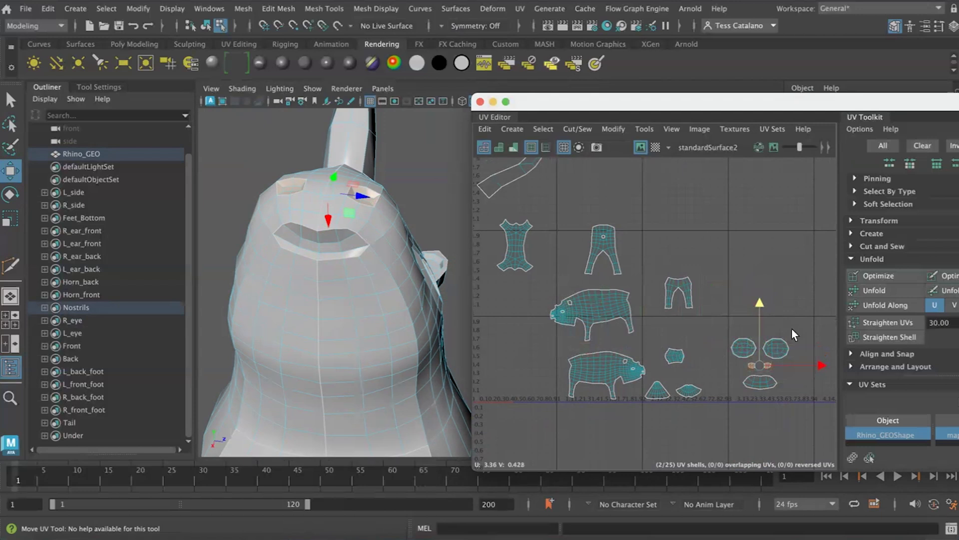
{"action": "key", "text": "r"}
{"action": "left_click_drag", "start_coordinate": [760, 365], "coordinate": [779, 367]}
{"action": "left_click", "coordinate": [761, 405]}
- Select the four large ear UV shells, move them next to the face shells, and scale them down together
{"action": "scroll", "coordinate": [594, 333], "scroll_direction": "down", "scroll_amount": 5}
{"action": "middle_click_drag", "start_coordinate": [480, 305], "coordinate": [575, 300], "text": "alt"}
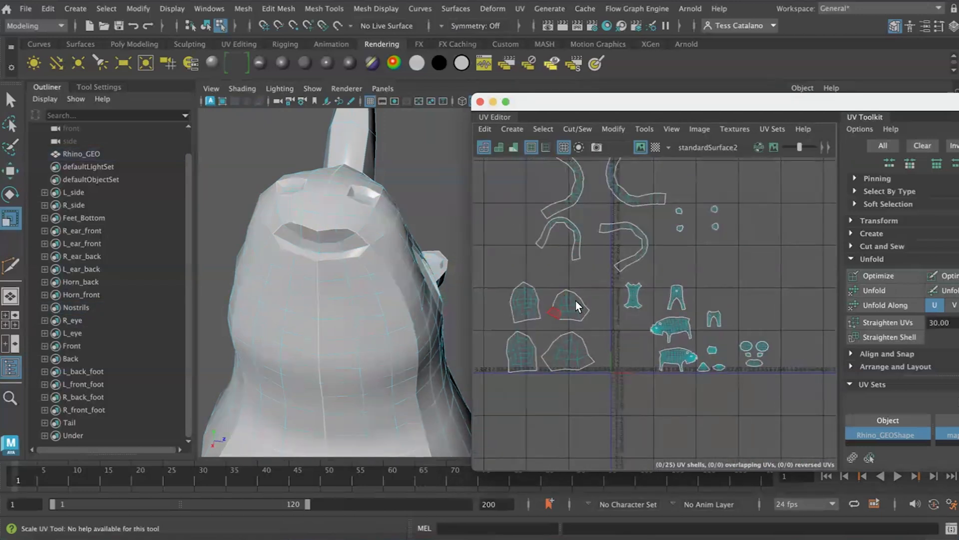
{"action": "left_click_drag", "start_coordinate": [556, 372], "coordinate": [600, 381]}
{"action": "key", "text": "w"}
{"action": "left_click_drag", "start_coordinate": [613, 327], "coordinate": [837, 330]}
{"action": "key", "text": "r"}
{"action": "left_click_drag", "start_coordinate": [778, 328], "coordinate": [741, 333]}
{"action": "scroll", "coordinate": [766, 343], "scroll_direction": "up", "scroll_amount": 5}
{"action": "scroll", "coordinate": [766, 341], "scroll_direction": "up", "scroll_amount": 4}
{"action": "middle_click_drag", "start_coordinate": [767, 340], "coordinate": [740, 352], "text": "alt"}
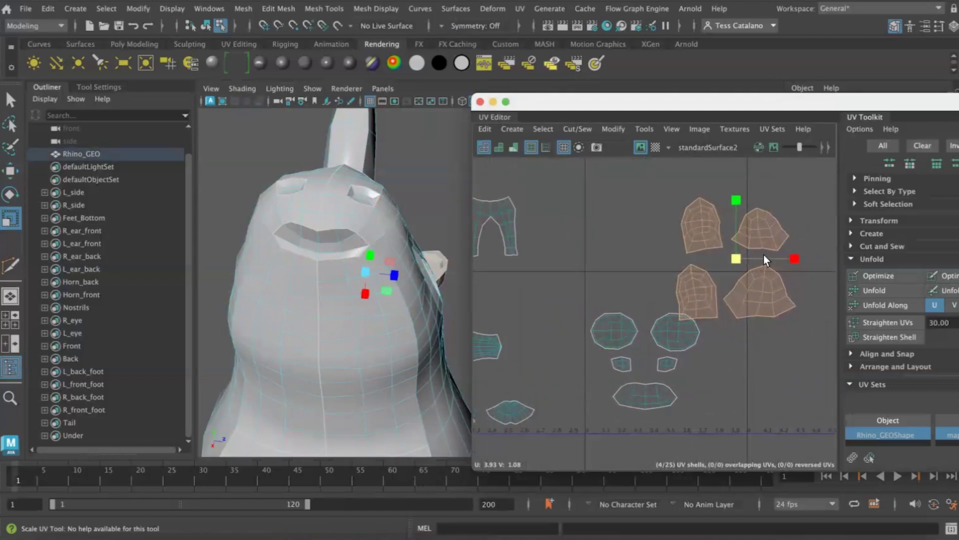
{"action": "left_click_drag", "start_coordinate": [735, 259], "coordinate": [716, 262]}
- Shrink both eye UV shells together and lower them slightly toward the nostril shells
{"action": "left_click", "coordinate": [682, 326]}
{"action": "left_click", "coordinate": [598, 326], "text": "shift"}
{"action": "left_click_drag", "start_coordinate": [643, 331], "coordinate": [627, 331]}
{"action": "key", "text": "w"}
{"action": "left_click_drag", "start_coordinate": [642, 273], "coordinate": [642, 277]}
{"action": "left_click", "coordinate": [717, 327]}
- Check the ears on the model and move the four ear UV shells to the left of the face shells
{"action": "left_click_drag", "start_coordinate": [692, 213], "coordinate": [727, 289]}
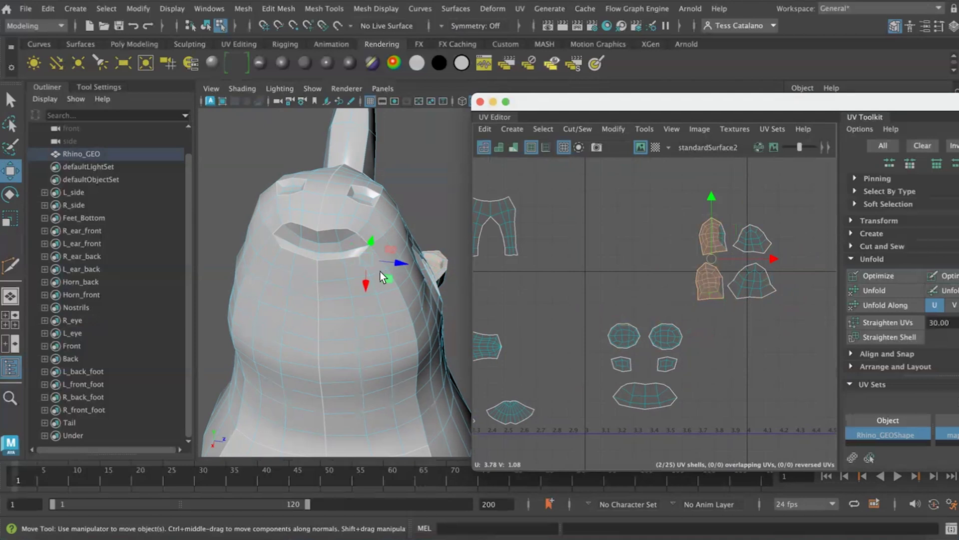
{"action": "left_click_drag", "start_coordinate": [379, 271], "coordinate": [384, 350], "text": "alt"}
{"action": "left_click", "coordinate": [683, 209]}
{"action": "left_click_drag", "start_coordinate": [686, 206], "coordinate": [741, 278]}
{"action": "scroll", "coordinate": [799, 298], "scroll_direction": "down", "scroll_amount": 5}
{"action": "left_click_drag", "start_coordinate": [672, 310], "coordinate": [726, 352]}
- Move the tail UV shell over to the right of the mouth shell, level with it
{"action": "key", "text": "e"}
{"action": "left_click", "coordinate": [672, 346]}
{"action": "scroll", "coordinate": [620, 343], "scroll_direction": "up", "scroll_amount": 4}
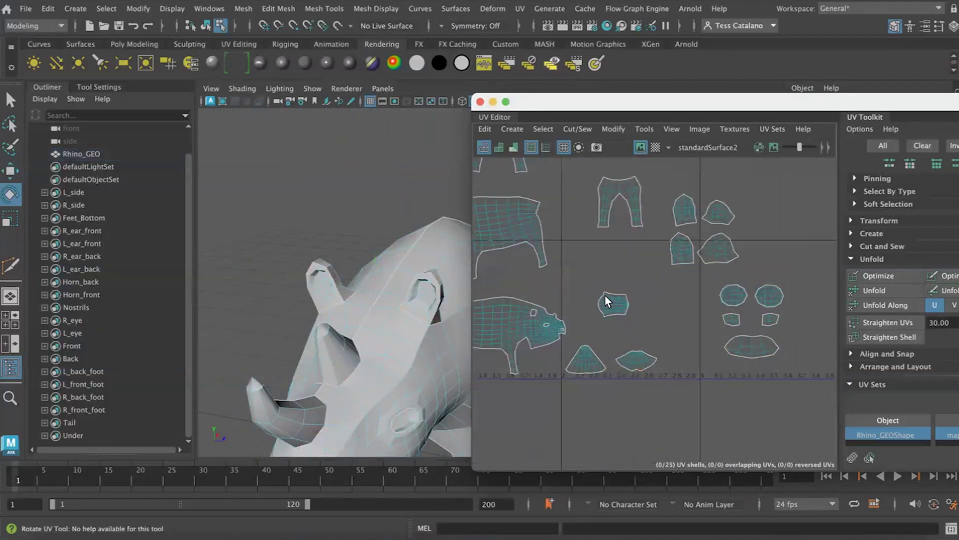
{"action": "left_click_drag", "start_coordinate": [616, 319], "coordinate": [620, 320]}
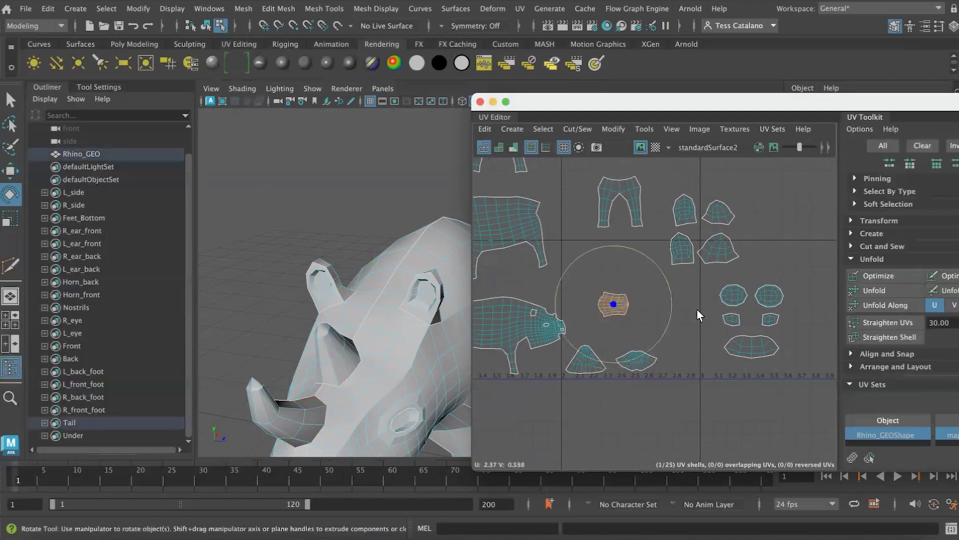
{"action": "key", "text": "w"}
{"action": "left_click_drag", "start_coordinate": [676, 305], "coordinate": [874, 310]}
{"action": "left_click_drag", "start_coordinate": [815, 241], "coordinate": [820, 286]}
- Move the front and back horn UV shells together to just above the eye shells and enlarge them
{"action": "left_click_drag", "start_coordinate": [583, 352], "coordinate": [843, 360]}
{"action": "left_click", "coordinate": [642, 369], "text": "shift"}
{"action": "middle_click_drag", "start_coordinate": [773, 357], "coordinate": [660, 379], "text": "alt"}
{"action": "left_click_drag", "start_coordinate": [674, 320], "coordinate": [678, 227]}
{"action": "key", "text": "r"}
{"action": "left_click_drag", "start_coordinate": [665, 284], "coordinate": [672, 331]}
- Select the front horn UV shell alone and center it above the two eye shells
{"action": "left_click", "coordinate": [603, 275]}
{"action": "left_click", "coordinate": [646, 301]}
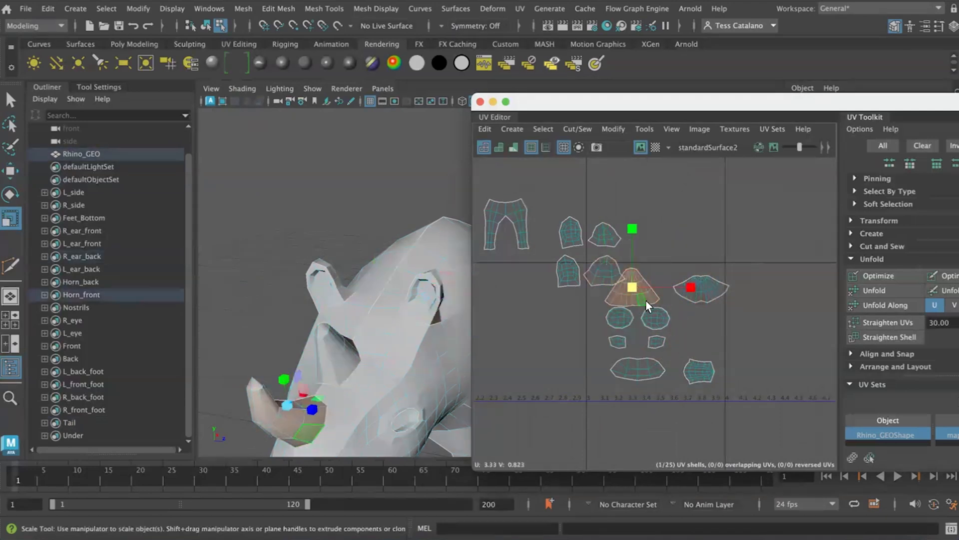
{"action": "key", "text": "w"}
{"action": "left_click_drag", "start_coordinate": [690, 286], "coordinate": [698, 286]}
{"action": "key", "text": "r"}
{"action": "key", "text": "w"}
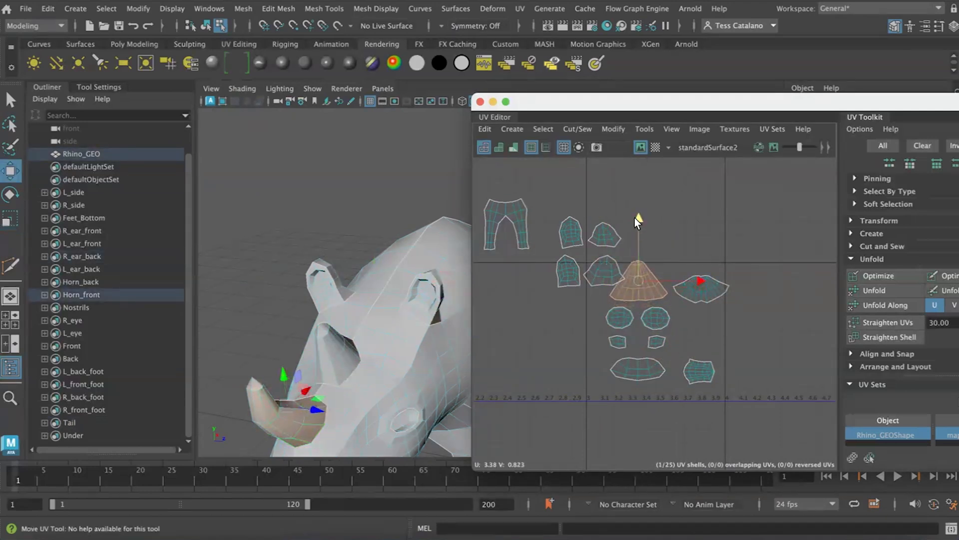
- Lower the eye and nostril UV shells slightly to leave space beneath the front horn shell
{"action": "left_click_drag", "start_coordinate": [598, 308], "coordinate": [655, 315]}
{"action": "left_click", "coordinate": [618, 341]}
{"action": "left_click_drag", "start_coordinate": [639, 257], "coordinate": [638, 285]}
{"action": "left_click", "coordinate": [657, 342], "text": "shift"}
{"action": "left_click", "coordinate": [694, 297]}
- Select the four ear UV shells, move them into the empty area left of the face shells, and shrink them as a group
{"action": "left_click", "coordinate": [608, 274]}
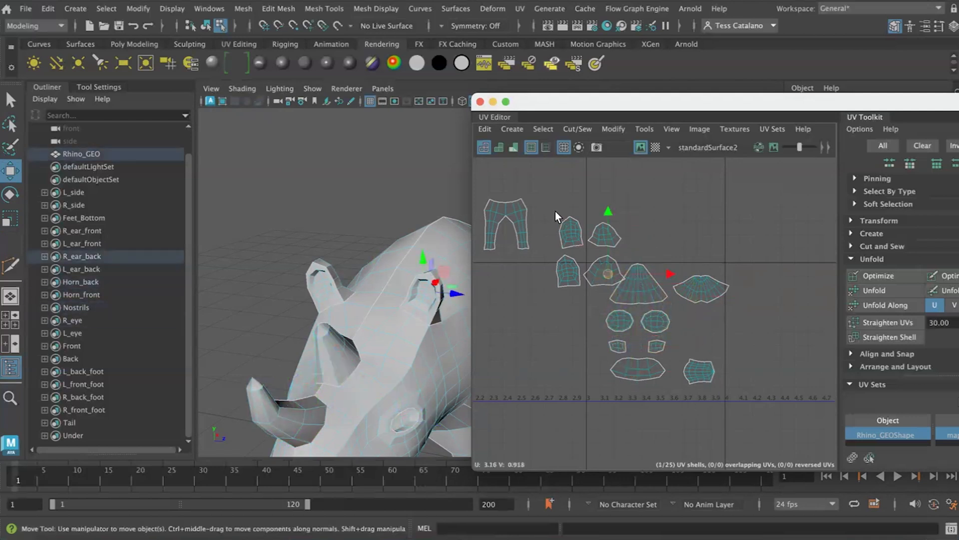
{"action": "double_click", "coordinate": [607, 273]}
{"action": "double_click", "coordinate": [598, 236], "text": "shift"}
{"action": "double_click", "coordinate": [570, 235], "text": "shift"}
{"action": "double_click", "coordinate": [568, 272], "text": "shift"}
{"action": "left_click_drag", "start_coordinate": [654, 252], "coordinate": [624, 251]}
{"action": "left_click_drag", "start_coordinate": [560, 191], "coordinate": [561, 254]}
{"action": "left_click_drag", "start_coordinate": [622, 313], "coordinate": [588, 314]}
{"action": "scroll", "coordinate": [570, 324], "scroll_direction": "down", "scroll_amount": 5}
{"action": "middle_click_drag", "start_coordinate": [564, 326], "coordinate": [628, 334], "text": "alt"}
{"action": "key", "text": "r"}
{"action": "left_click_drag", "start_coordinate": [628, 324], "coordinate": [590, 330]}
{"action": "left_click", "coordinate": [628, 349]}
- Lower the front horn UV shell toward the eyes and move the back horn shell close beside it
{"action": "scroll", "coordinate": [657, 320], "scroll_direction": "up", "scroll_amount": 5}
{"action": "middle_click_drag", "start_coordinate": [657, 320], "coordinate": [550, 303], "text": "alt"}
{"action": "double_click", "coordinate": [670, 287]}
{"action": "scroll", "coordinate": [661, 378], "scroll_direction": "down", "scroll_amount": 2}
{"action": "scroll", "coordinate": [662, 379], "scroll_direction": "down", "scroll_amount": 1}
{"action": "key", "text": "w"}
{"action": "left_click_drag", "start_coordinate": [669, 254], "coordinate": [669, 269]}
{"action": "left_click_drag", "start_coordinate": [724, 327], "coordinate": [722, 325]}
- Select the four long curved foot UV shells and scale them down together to suit the other shells
{"action": "scroll", "coordinate": [515, 370], "scroll_direction": "down", "scroll_amount": 2}
{"action": "middle_click_drag", "start_coordinate": [514, 370], "coordinate": [707, 369], "text": "alt"}
{"action": "scroll", "coordinate": [534, 270], "scroll_direction": "down", "scroll_amount": 5}
{"action": "middle_click_drag", "start_coordinate": [535, 270], "coordinate": [570, 349], "text": "alt"}
{"action": "scroll", "coordinate": [570, 349], "scroll_direction": "down", "scroll_amount": 2}
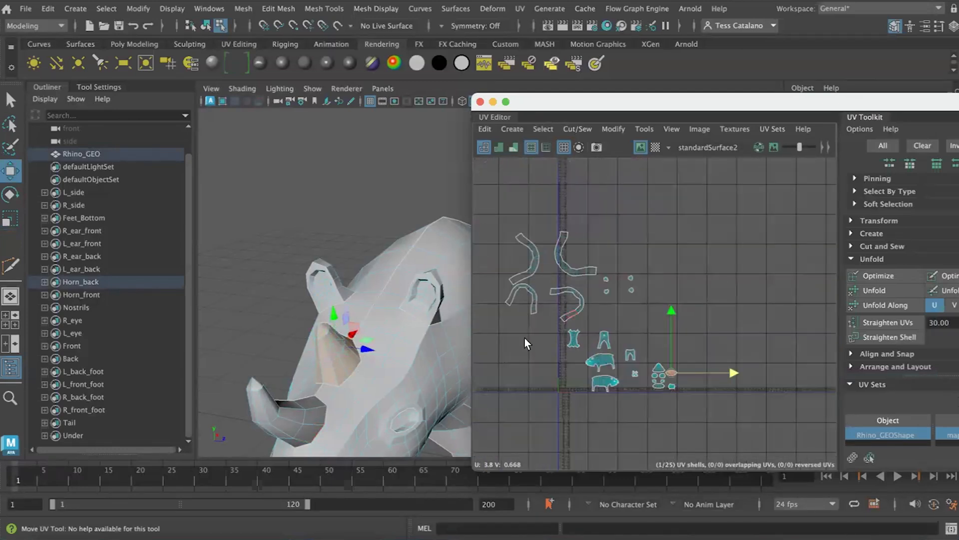
{"action": "scroll", "coordinate": [530, 345], "scroll_direction": "down", "scroll_amount": 2}
{"action": "scroll", "coordinate": [557, 325], "scroll_direction": "up", "scroll_amount": 5}
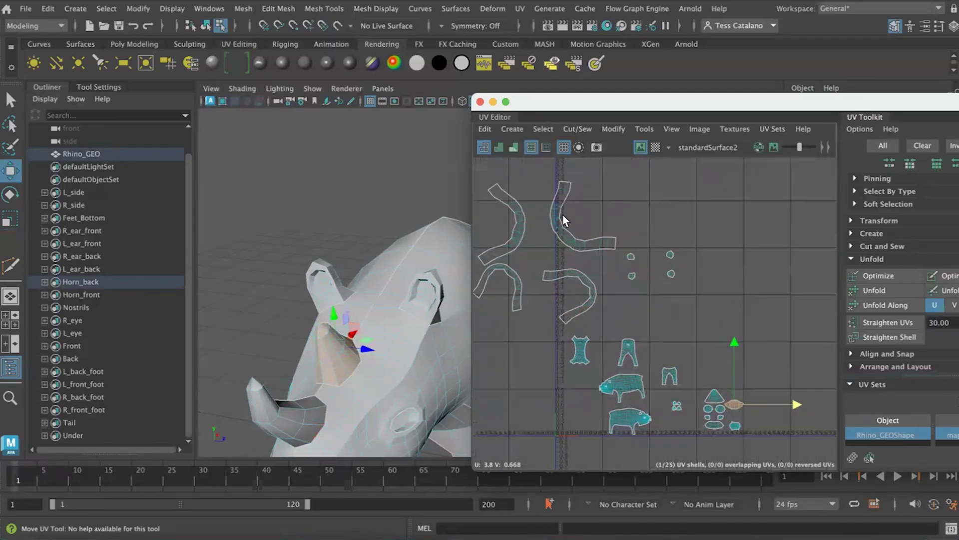
{"action": "left_click", "coordinate": [514, 243], "text": "shift"}
{"action": "left_click", "coordinate": [516, 286], "text": "shift"}
{"action": "left_click", "coordinate": [580, 280], "text": "shift"}
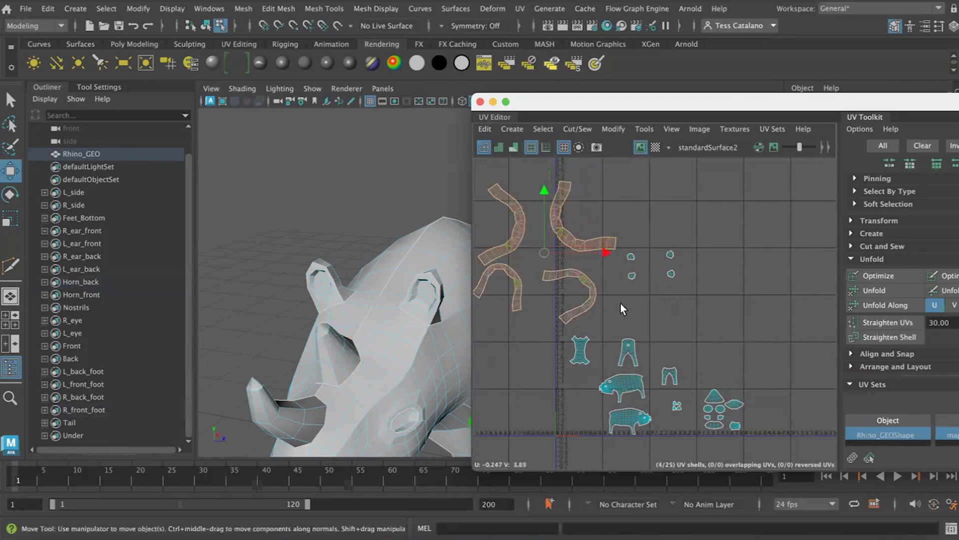
{"action": "key", "text": "r"}
{"action": "left_click_drag", "start_coordinate": [544, 252], "coordinate": [499, 253]}
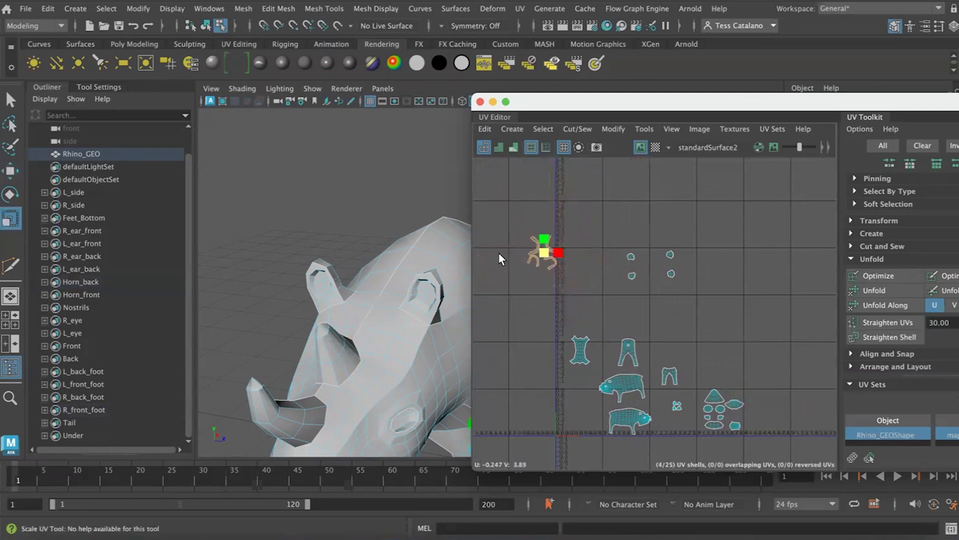
- Move the four reduced foot UV shells down beside the four-legged underside shell
{"action": "left_click", "coordinate": [553, 310]}
{"action": "left_click_drag", "start_coordinate": [563, 265], "coordinate": [565, 270]}
{"action": "key", "text": "w"}
{"action": "left_click_drag", "start_coordinate": [545, 191], "coordinate": [544, 286]}
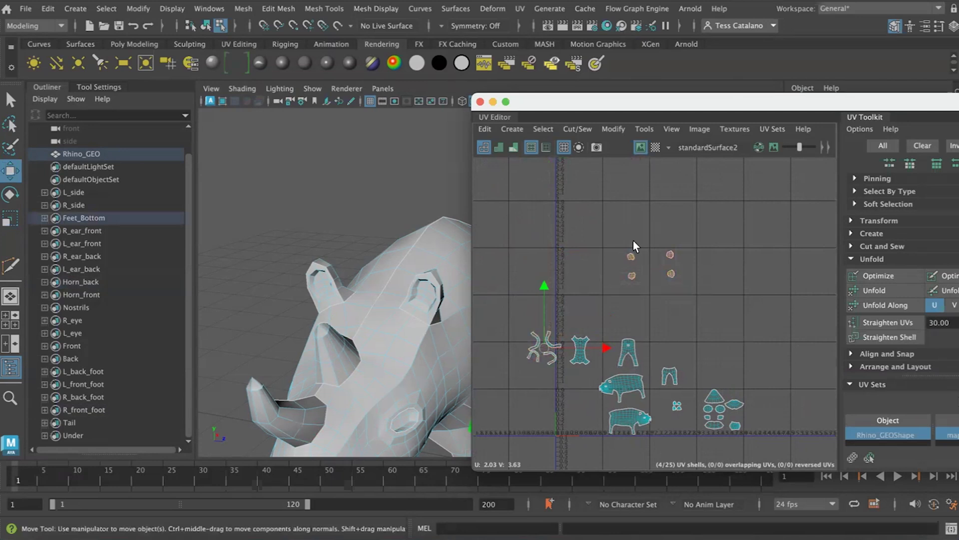
- Select the four small Feet_Bottom UV shells and move them down and left, closer to the body shells
{"action": "left_click", "coordinate": [617, 254]}
{"action": "left_click_drag", "start_coordinate": [727, 329], "coordinate": [592, 190]}
{"action": "left_click_drag", "start_coordinate": [650, 201], "coordinate": [650, 255]}
{"action": "left_click_drag", "start_coordinate": [711, 317], "coordinate": [666, 316]}
- Rotate the L_side body UV shell a quarter turn, stand it upright in the first UV tile, and enable edge selection
{"action": "scroll", "coordinate": [654, 397], "scroll_direction": "up", "scroll_amount": 4}
{"action": "middle_click_drag", "start_coordinate": [649, 412], "coordinate": [700, 314], "text": "alt"}
{"action": "scroll", "coordinate": [700, 314], "scroll_direction": "up", "scroll_amount": 4}
{"action": "middle_click_drag", "start_coordinate": [710, 349], "coordinate": [735, 379], "text": "alt"}
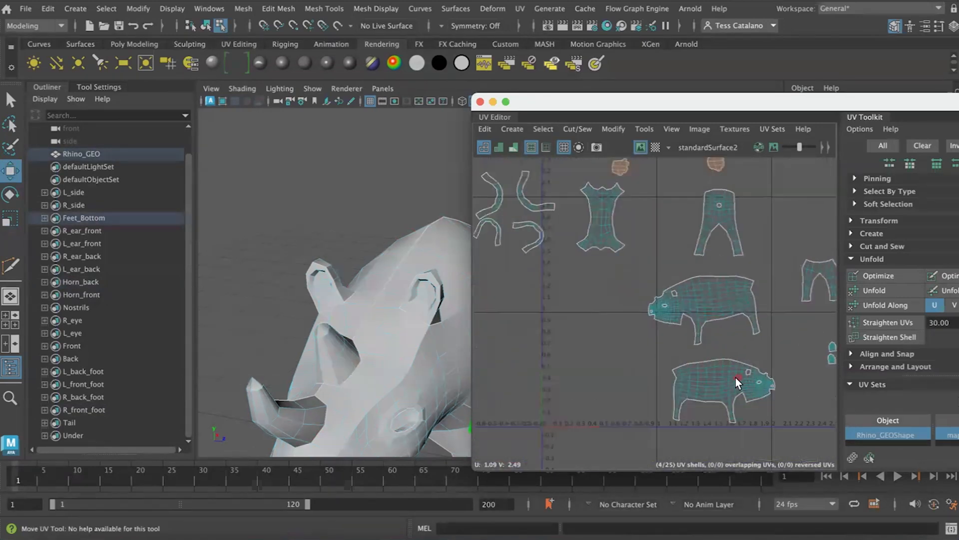
{"action": "left_click", "coordinate": [736, 378]}
{"action": "left_click_drag", "start_coordinate": [781, 385], "coordinate": [759, 385]}
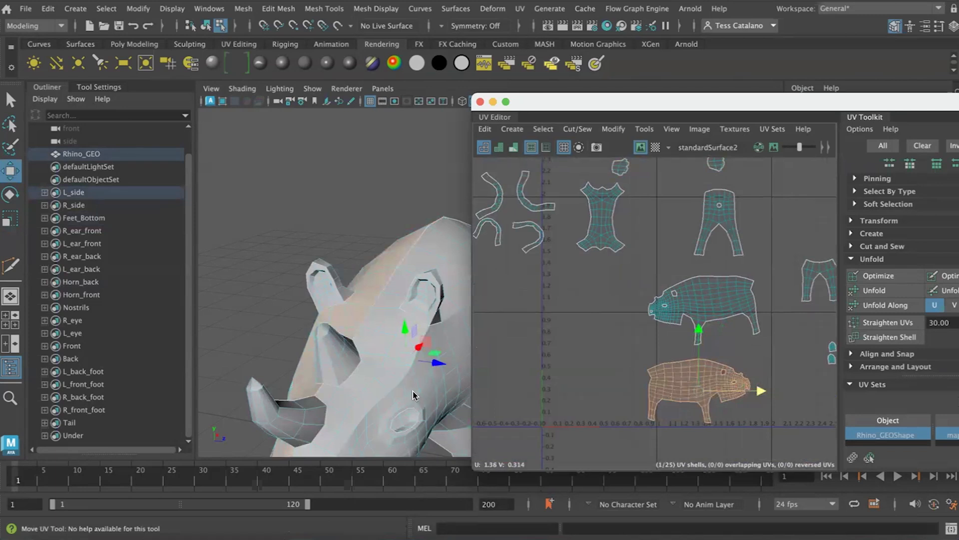
{"action": "key", "text": "e"}
{"action": "left_click_drag", "start_coordinate": [705, 331], "coordinate": [637, 390]}
{"action": "key", "text": "w"}
{"action": "left_click_drag", "start_coordinate": [577, 327], "coordinate": [572, 306]}
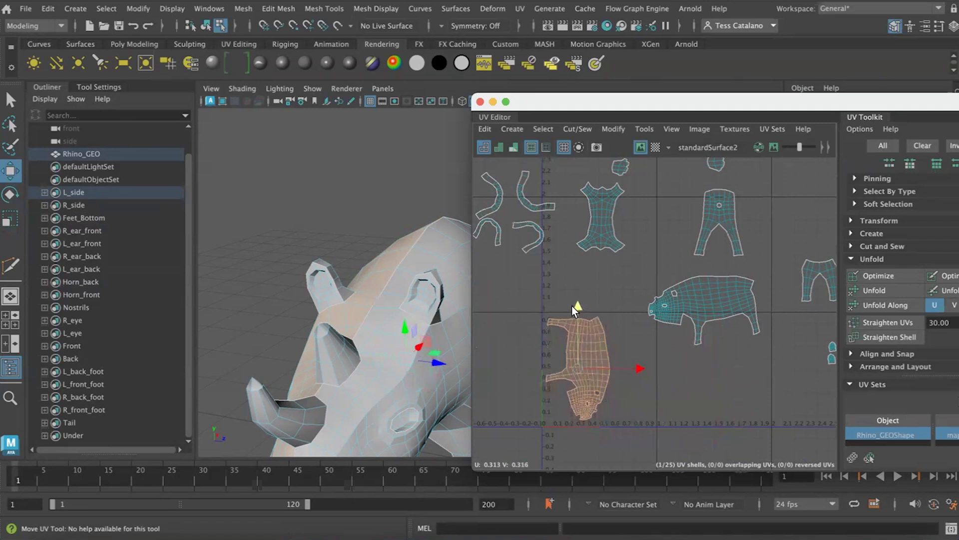
{"action": "scroll", "coordinate": [575, 388], "scroll_direction": "up", "scroll_amount": 4}
{"action": "right_click_drag", "start_coordinate": [618, 326], "coordinate": [619, 298]}
{"action": "left_click", "coordinate": [613, 284]}
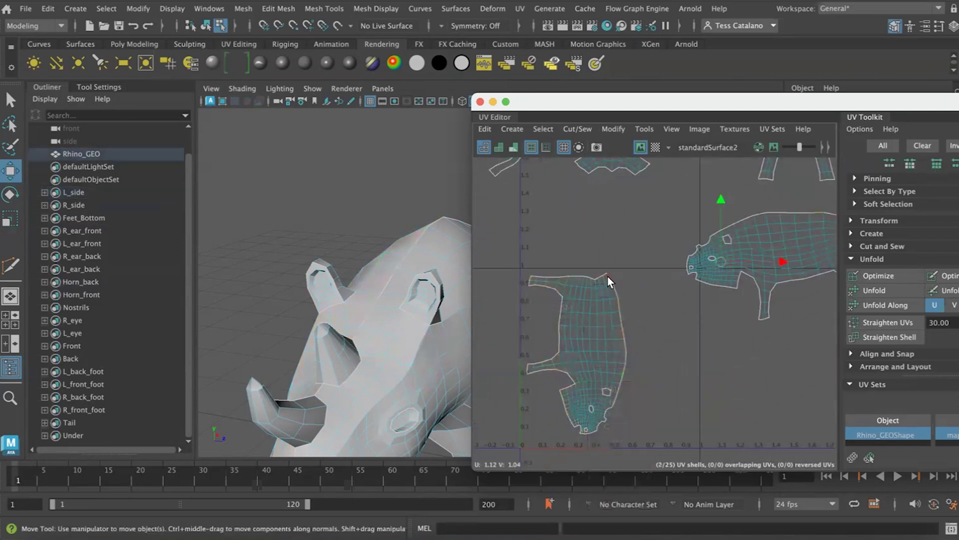
{"action": "left_click", "coordinate": [623, 322], "text": "shift"}
{"action": "left_click", "coordinate": [624, 335], "text": "shift"}
{"action": "left_click", "coordinate": [627, 348], "text": "shift"}
{"action": "left_click", "coordinate": [625, 378], "text": "shift"}
{"action": "left_click", "coordinate": [621, 389], "text": "shift"}
{"action": "scroll", "coordinate": [621, 409], "scroll_direction": "up", "scroll_amount": 2}
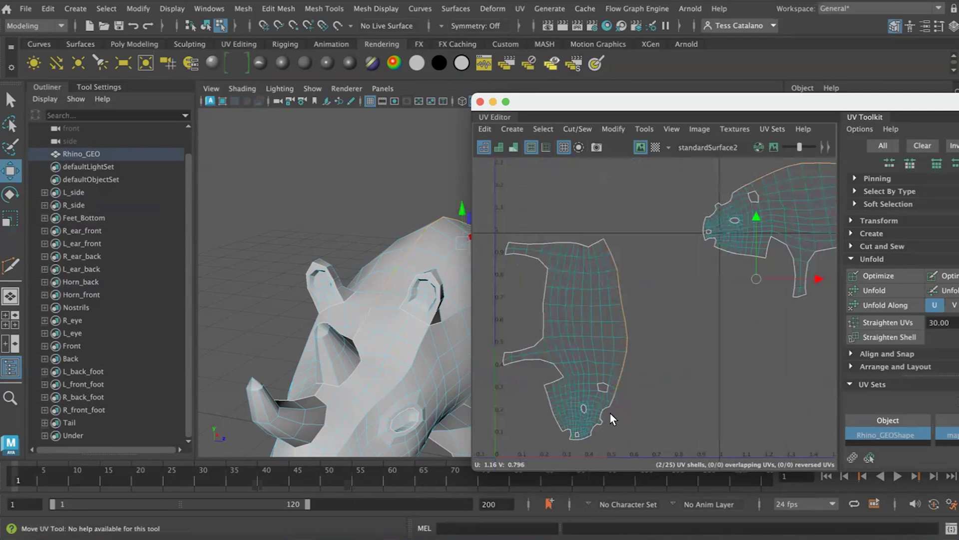
{"action": "left_click", "coordinate": [603, 425], "text": "shift"}
{"action": "left_click", "coordinate": [597, 433], "text": "shift"}
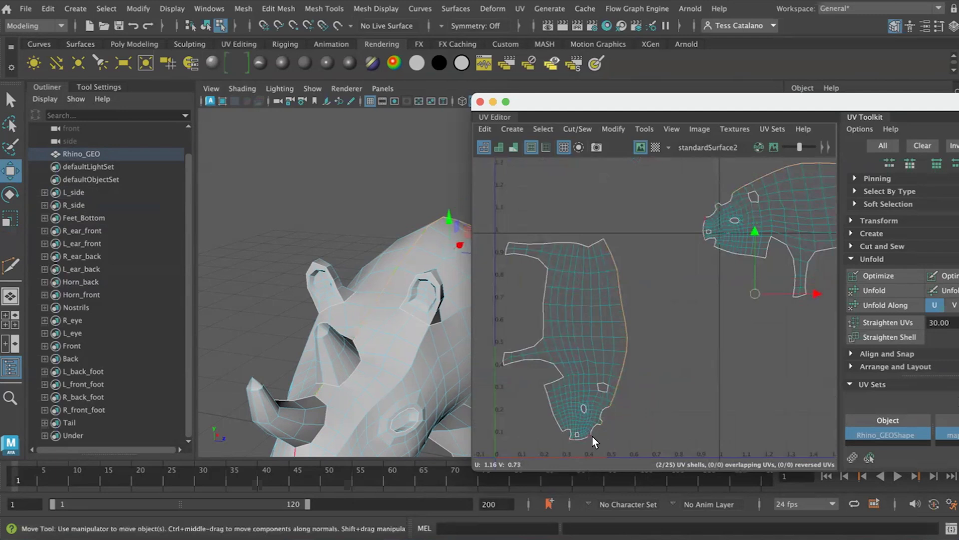
{"action": "mouse_move", "coordinate": [391, 404]}
{"action": "left_mouse_down", "text": "alt"}
{"action": "mouse_move", "coordinate": [381, 411]}
{"action": "mouse_move", "coordinate": [394, 395]}
{"action": "mouse_move", "coordinate": [384, 402]}
{"action": "left_mouse_up", "text": "alt"}
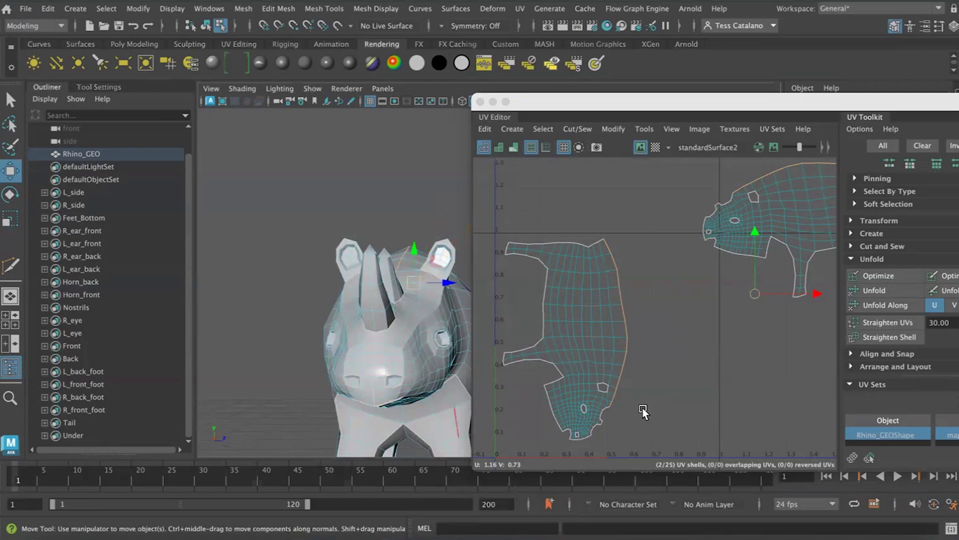
{"action": "left_click_drag", "start_coordinate": [432, 370], "coordinate": [325, 338], "text": "alt"}
{"action": "middle_click_drag", "start_coordinate": [649, 379], "coordinate": [631, 340], "text": "alt"}
{"action": "left_click_drag", "start_coordinate": [459, 372], "coordinate": [384, 341], "text": "alt"}
{"action": "left_click", "coordinate": [664, 381]}
- Select the snout border edges shared by the two body side shells and join the shells with Move and Sew
{"action": "scroll", "coordinate": [574, 384], "scroll_direction": "up", "scroll_amount": 3}
{"action": "left_click", "coordinate": [561, 396]}
{"action": "left_click", "coordinate": [559, 395], "text": "shift"}
{"action": "left_click", "coordinate": [556, 396], "text": "shift"}
{"action": "left_click", "coordinate": [550, 396], "text": "shift"}
{"action": "left_click", "coordinate": [548, 397], "text": "shift"}
{"action": "left_click", "coordinate": [542, 398], "text": "shift"}
{"action": "scroll", "coordinate": [620, 406], "scroll_direction": "down", "scroll_amount": 2}
{"action": "scroll", "coordinate": [621, 405], "scroll_direction": "down", "scroll_amount": 1}
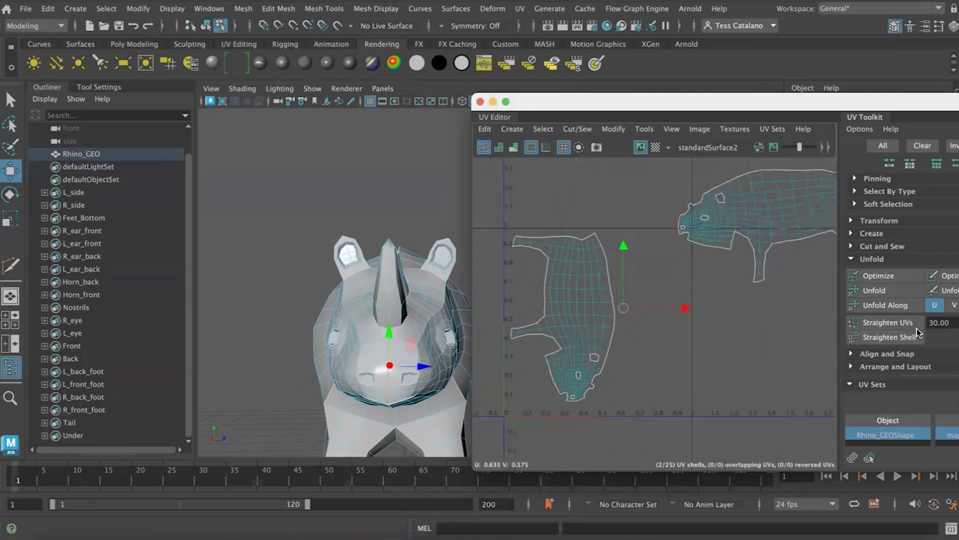
{"action": "left_click", "coordinate": [884, 292]}
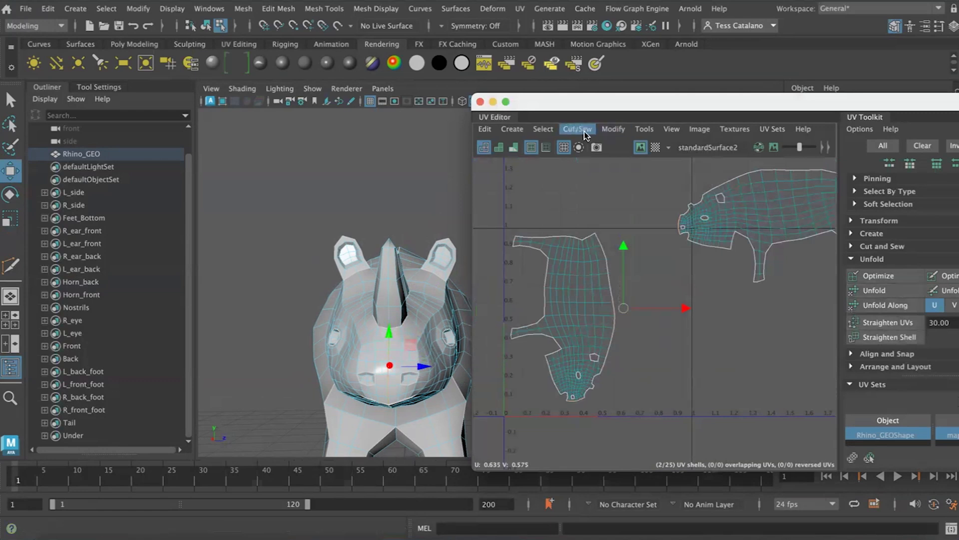
{"action": "left_click", "coordinate": [578, 129]}
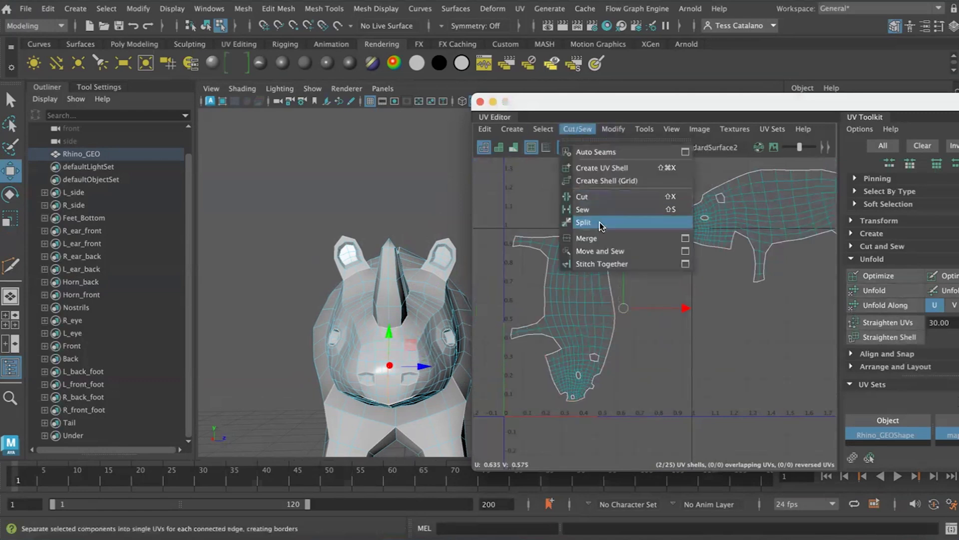
{"action": "left_click", "coordinate": [603, 250]}
{"action": "scroll", "coordinate": [645, 325], "scroll_direction": "down", "scroll_amount": 3}
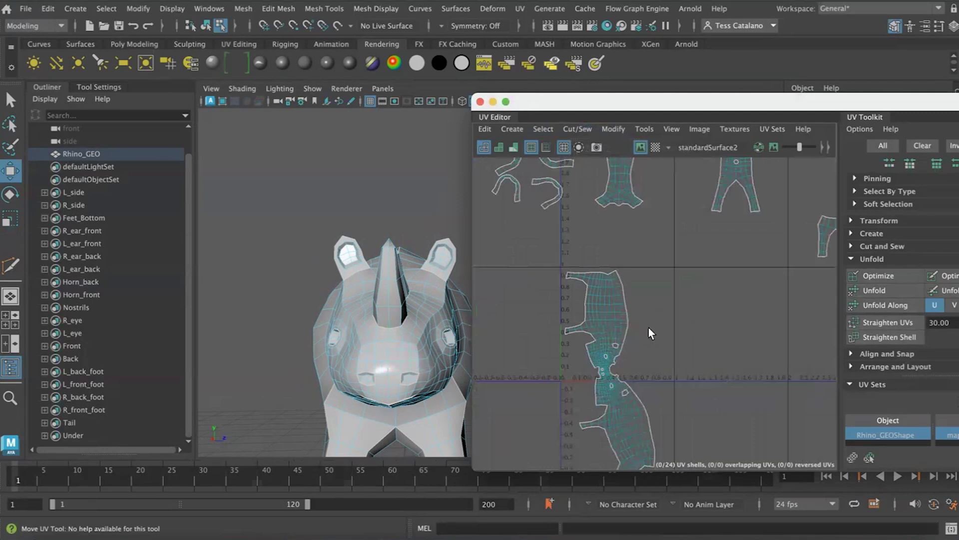
- Select the entire joined body UV shell and unfold it
{"action": "left_click", "coordinate": [643, 394]}
{"action": "key", "text": "w"}
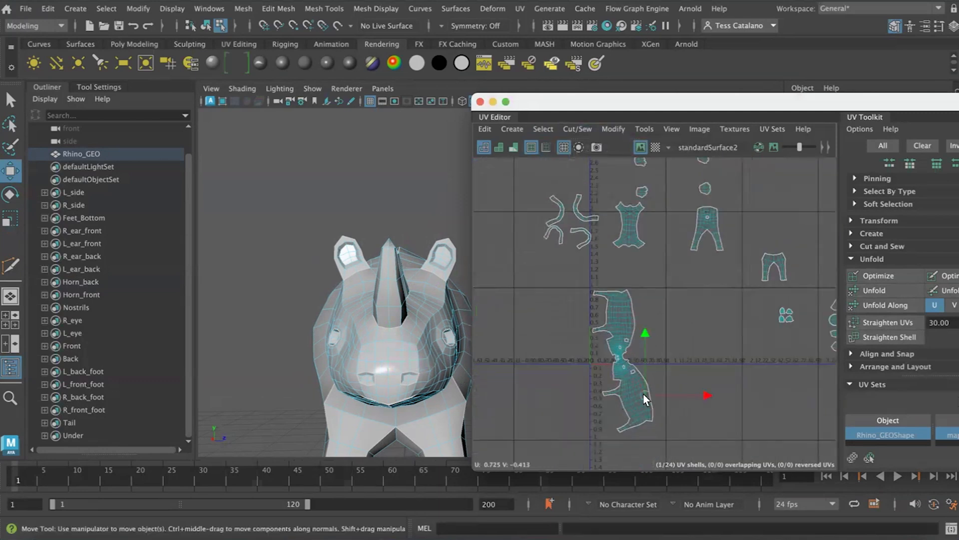
{"action": "right_click_drag", "start_coordinate": [636, 410], "coordinate": [648, 360]}
{"action": "double_click", "coordinate": [633, 376]}
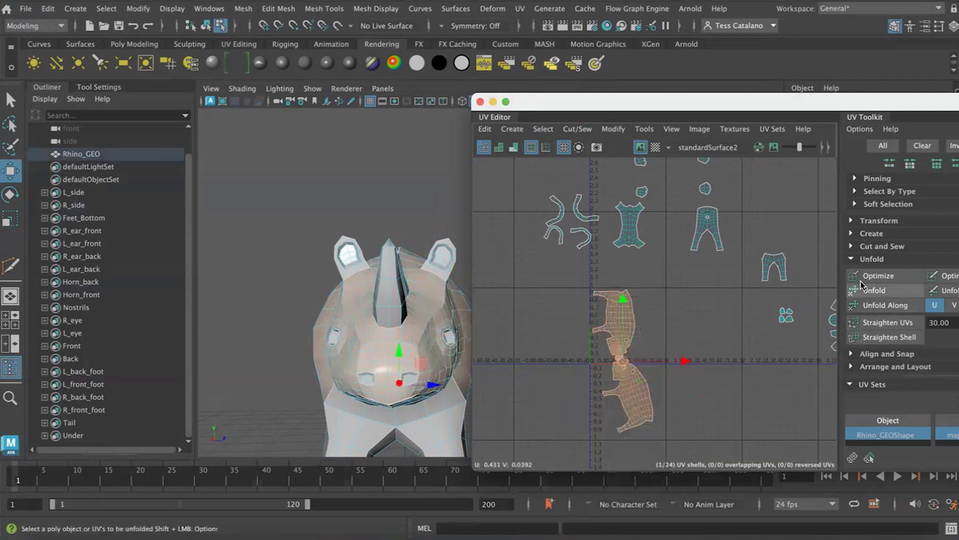
{"action": "left_click", "coordinate": [874, 291]}
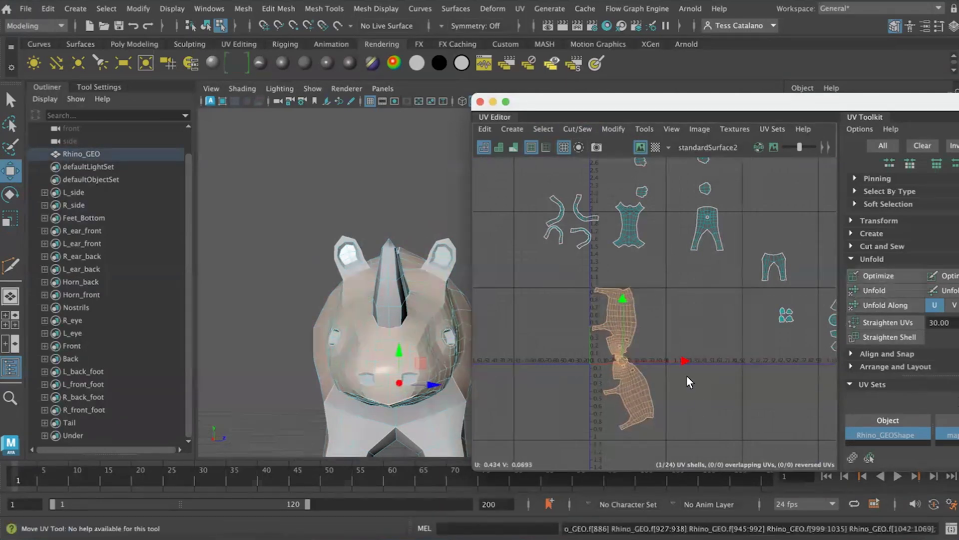
- Rotate the joined body UV shell slightly upright, scale it down and move it up into the first UV tile
{"action": "key", "text": "e"}
{"action": "left_click_drag", "start_coordinate": [669, 325], "coordinate": [678, 334]}
{"action": "key", "text": "r"}
{"action": "left_click_drag", "start_coordinate": [625, 358], "coordinate": [601, 361]}
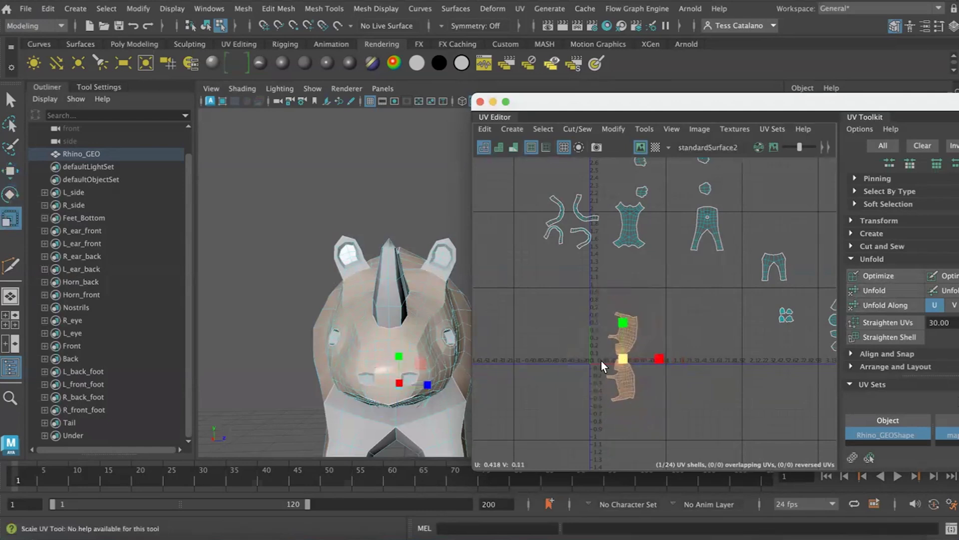
{"action": "key", "text": "w"}
{"action": "left_click_drag", "start_coordinate": [621, 300], "coordinate": [619, 269]}
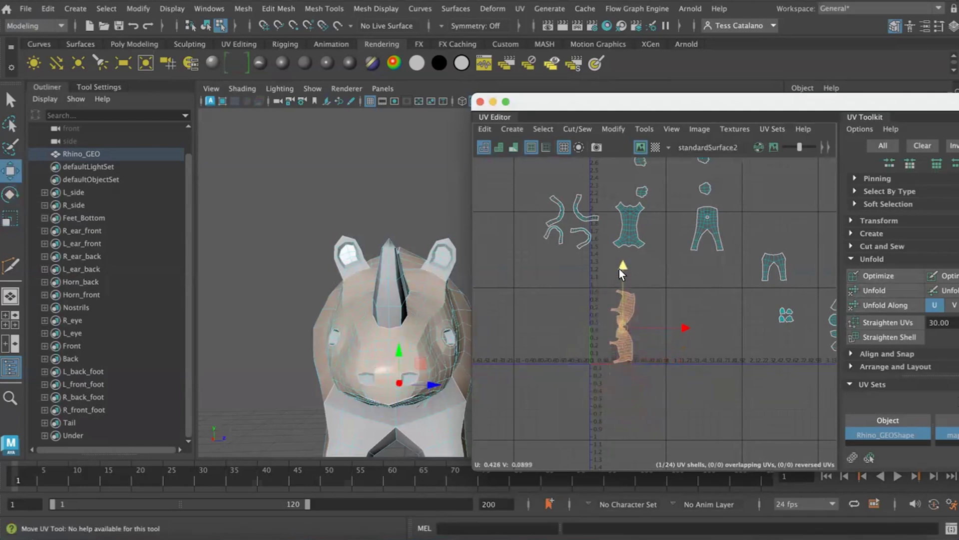
- Fine-tune the joined body shell's scale and vertical position so it spans the height of the first UV tile
{"action": "key", "text": "f"}
{"action": "left_click_drag", "start_coordinate": [722, 347], "coordinate": [675, 347]}
{"action": "scroll", "coordinate": [675, 347], "scroll_direction": "up", "scroll_amount": 2}
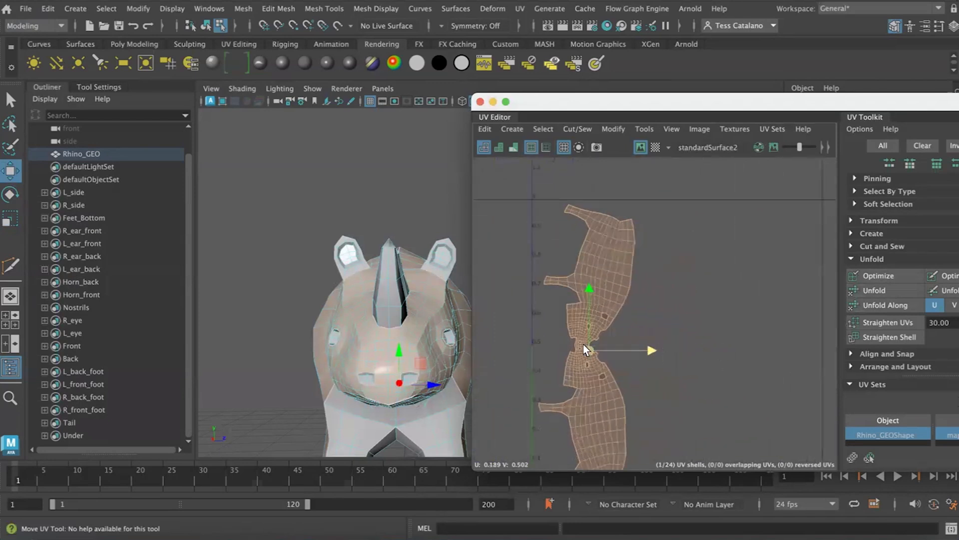
{"action": "scroll", "coordinate": [577, 342], "scroll_direction": "up", "scroll_amount": 4}
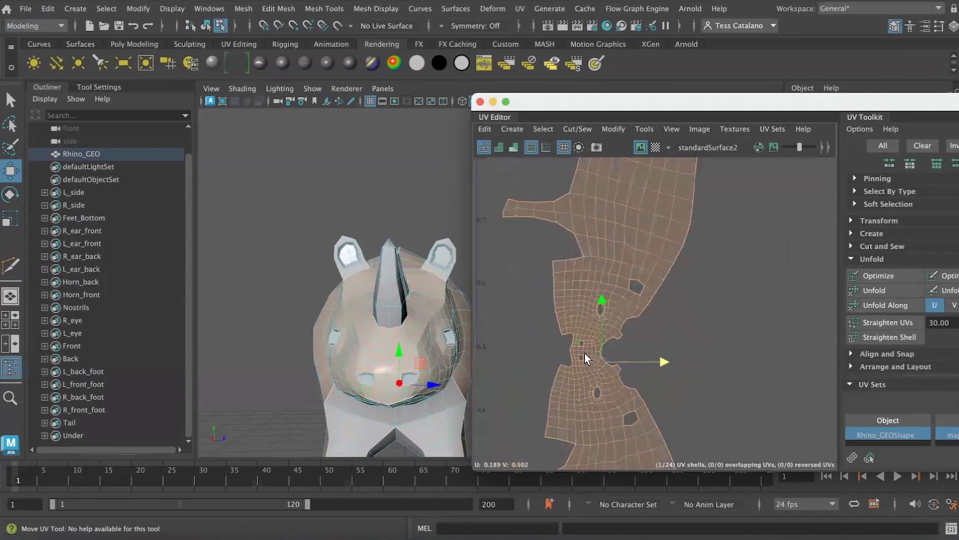
{"action": "scroll", "coordinate": [601, 334], "scroll_direction": "down", "scroll_amount": 5}
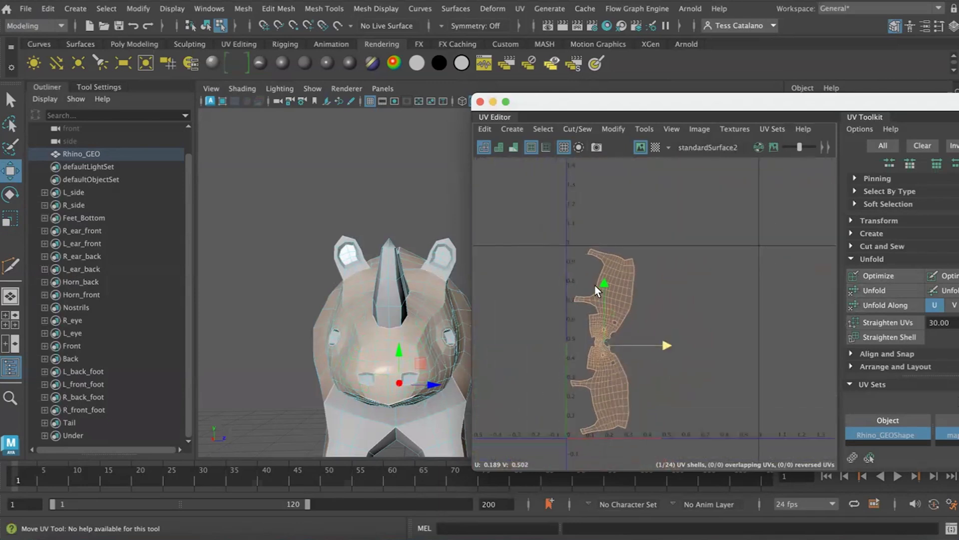
{"action": "scroll", "coordinate": [627, 337], "scroll_direction": "up", "scroll_amount": 1}
{"action": "key", "text": "r"}
{"action": "left_click_drag", "start_coordinate": [598, 343], "coordinate": [593, 331]}
{"action": "key", "text": "w"}
{"action": "left_click_drag", "start_coordinate": [597, 279], "coordinate": [597, 280]}
{"action": "scroll", "coordinate": [688, 304], "scroll_direction": "down", "scroll_amount": 3}
- Shift the body shell to the first tile's right edge and move the Under shell down into the tile beside it
{"action": "left_click", "coordinate": [664, 200]}
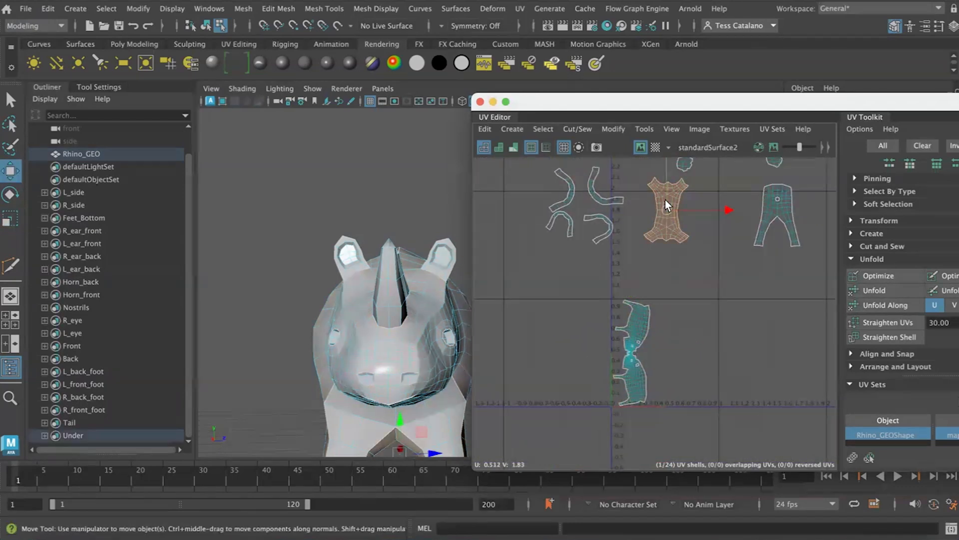
{"action": "left_click_drag", "start_coordinate": [664, 177], "coordinate": [665, 295]}
{"action": "left_click", "coordinate": [630, 379]}
{"action": "left_click_drag", "start_coordinate": [692, 352], "coordinate": [760, 354]}
{"action": "left_click", "coordinate": [666, 338]}
{"action": "left_click_drag", "start_coordinate": [668, 264], "coordinate": [670, 256]}
{"action": "left_click", "coordinate": [571, 195]}
{"action": "scroll", "coordinate": [535, 252], "scroll_direction": "up", "scroll_amount": 1}
{"action": "middle_click_drag", "start_coordinate": [438, 367], "coordinate": [417, 192], "text": "alt"}
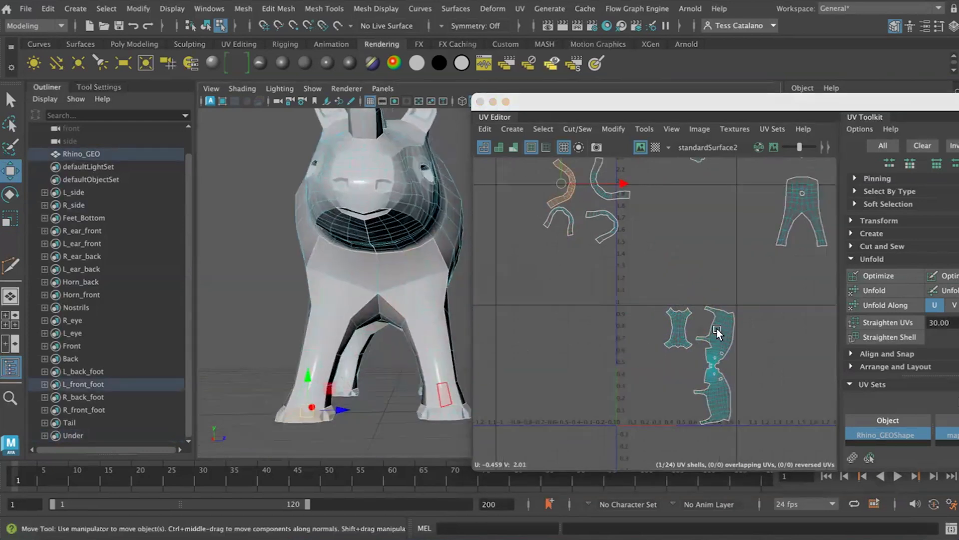
{"action": "middle_click_drag", "start_coordinate": [590, 256], "coordinate": [593, 296], "text": "alt"}
{"action": "scroll", "coordinate": [655, 275], "scroll_direction": "down", "scroll_amount": 4}
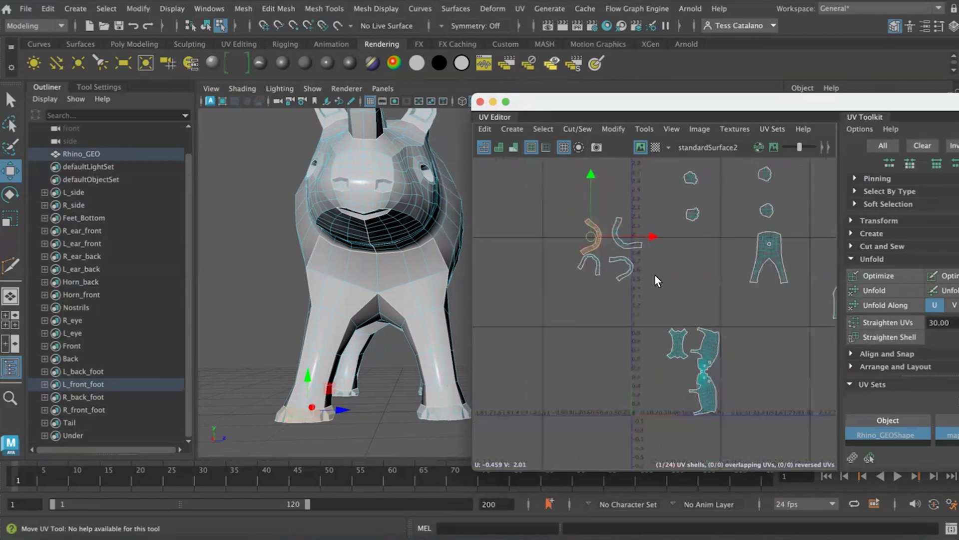
{"action": "scroll", "coordinate": [690, 305], "scroll_direction": "up", "scroll_amount": 4}
- Select the four Feet_Bottom shells, rotate them a quarter turn and optimize them
{"action": "left_click", "coordinate": [699, 236]}
{"action": "scroll", "coordinate": [692, 343], "scroll_direction": "down", "scroll_amount": 3}
{"action": "left_click_drag", "start_coordinate": [794, 211], "coordinate": [765, 212]}
{"action": "left_click", "coordinate": [658, 208]}
{"action": "scroll", "coordinate": [667, 202], "scroll_direction": "down", "scroll_amount": 3}
{"action": "scroll", "coordinate": [712, 257], "scroll_direction": "down", "scroll_amount": 2}
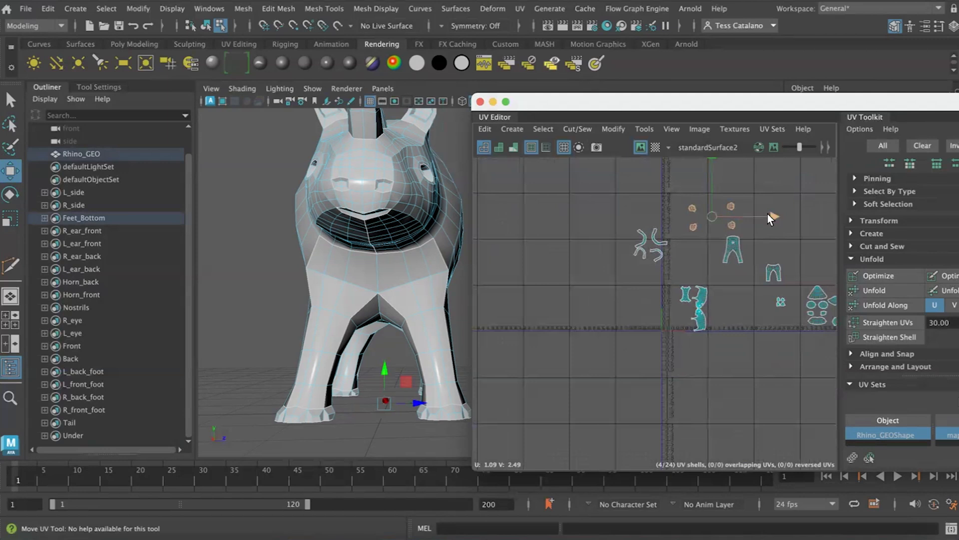
{"action": "key", "text": "e"}
{"action": "left_click_drag", "start_coordinate": [751, 257], "coordinate": [766, 166]}
{"action": "left_click", "coordinate": [880, 278]}
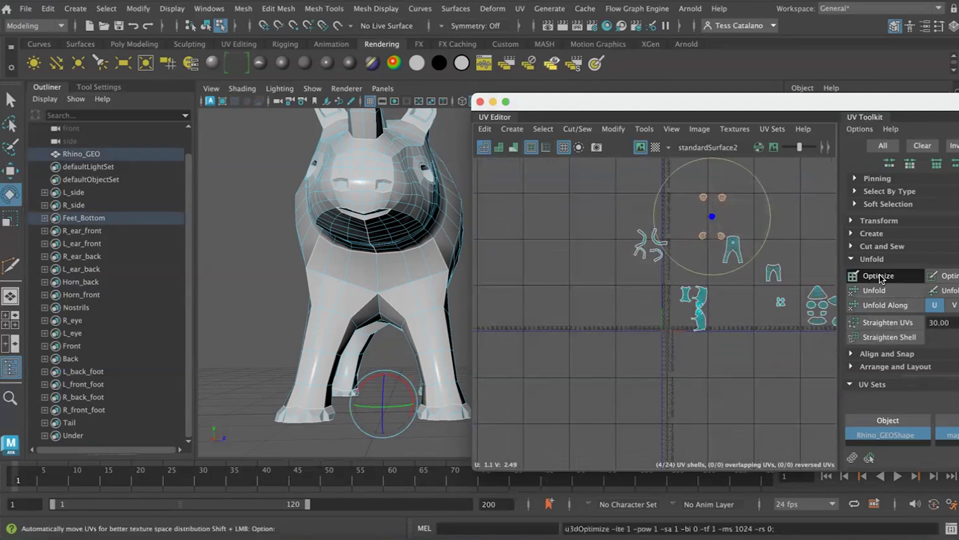
- Select all four Feet_Bottom shells and move them down into the second UV tile, beside the body shell
{"action": "left_click", "coordinate": [741, 278]}
{"action": "scroll", "coordinate": [740, 278], "scroll_direction": "up", "scroll_amount": 2}
{"action": "left_click_drag", "start_coordinate": [686, 169], "coordinate": [729, 188]}
{"action": "left_click_drag", "start_coordinate": [683, 214], "coordinate": [719, 235]}
{"action": "key", "text": "q"}
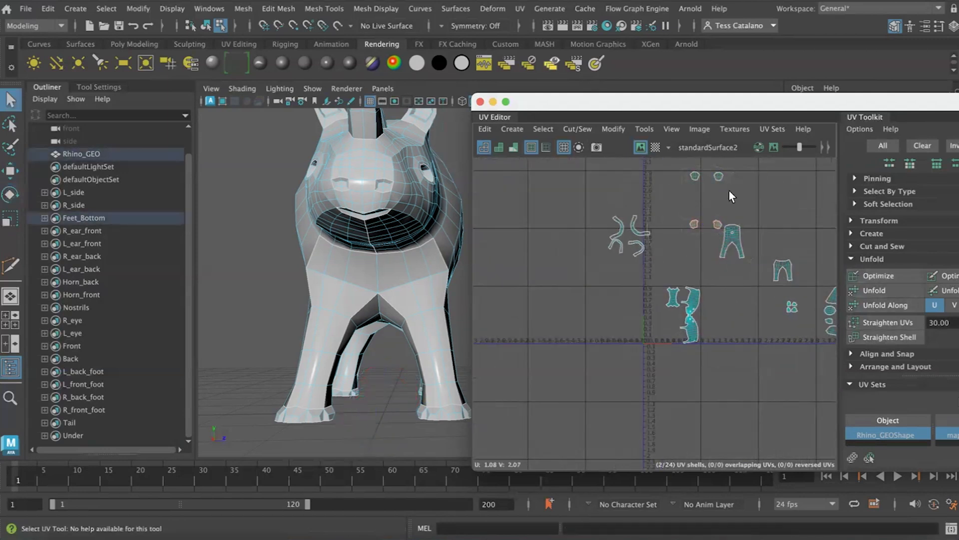
{"action": "left_click", "coordinate": [695, 175], "text": "shift"}
{"action": "left_click", "coordinate": [717, 175], "text": "shift"}
{"action": "key", "text": "w"}
{"action": "scroll", "coordinate": [708, 208], "scroll_direction": "down", "scroll_amount": 3}
{"action": "left_click_drag", "start_coordinate": [708, 200], "coordinate": [691, 273]}
{"action": "key", "text": "r"}
{"action": "key", "text": "q"}
{"action": "key", "text": "w"}
{"action": "left_click_drag", "start_coordinate": [769, 275], "coordinate": [784, 275]}
{"action": "left_click_drag", "start_coordinate": [723, 211], "coordinate": [723, 214]}
- Bring the two rows of Feet_Bottom shells closer together and scale the group of four down
{"action": "scroll", "coordinate": [737, 269], "scroll_direction": "up", "scroll_amount": 5}
{"action": "middle_click_drag", "start_coordinate": [737, 269], "coordinate": [679, 343], "text": "alt"}
{"action": "left_click_drag", "start_coordinate": [659, 259], "coordinate": [727, 301]}
{"action": "left_click_drag", "start_coordinate": [694, 222], "coordinate": [694, 207]}
{"action": "left_click_drag", "start_coordinate": [647, 187], "coordinate": [732, 237]}
{"action": "left_click_drag", "start_coordinate": [694, 175], "coordinate": [694, 195]}
{"action": "left_click_drag", "start_coordinate": [658, 216], "coordinate": [733, 294]}
{"action": "key", "text": "r"}
{"action": "left_click_drag", "start_coordinate": [696, 253], "coordinate": [672, 254]}
- Move the four ear shells into the upper-left area of the first UV tile and scale them down
{"action": "scroll", "coordinate": [691, 311], "scroll_direction": "up", "scroll_amount": 2}
{"action": "middle_click_drag", "start_coordinate": [691, 311], "coordinate": [670, 356], "text": "alt"}
{"action": "left_click_drag", "start_coordinate": [786, 260], "coordinate": [836, 305]}
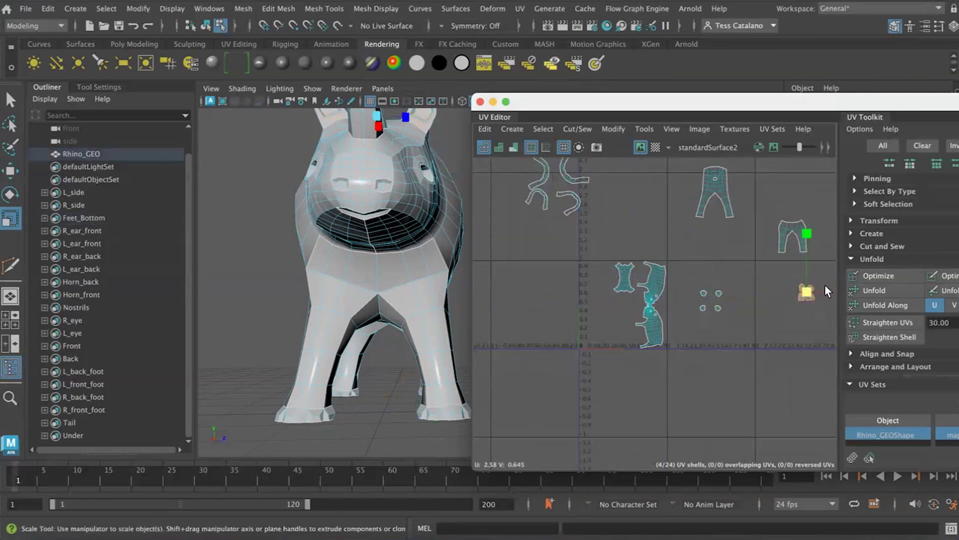
{"action": "key", "text": "w"}
{"action": "left_click_drag", "start_coordinate": [825, 292], "coordinate": [631, 293]}
{"action": "scroll", "coordinate": [625, 324], "scroll_direction": "up", "scroll_amount": 5}
{"action": "left_click_drag", "start_coordinate": [656, 253], "coordinate": [626, 254]}
{"action": "left_click_drag", "start_coordinate": [569, 192], "coordinate": [574, 150]}
{"action": "key", "text": "r"}
{"action": "left_click_drag", "start_coordinate": [566, 213], "coordinate": [544, 212]}
- Move the Back shell down into the lower-left area of the first UV tile
{"action": "scroll", "coordinate": [694, 274], "scroll_direction": "down", "scroll_amount": 8}
{"action": "scroll", "coordinate": [700, 239], "scroll_direction": "up", "scroll_amount": 4}
{"action": "left_click", "coordinate": [699, 238]}
{"action": "key", "text": "w"}
{"action": "left_click_drag", "start_coordinate": [700, 185], "coordinate": [674, 299]}
{"action": "left_click_drag", "start_coordinate": [762, 357], "coordinate": [663, 362]}
{"action": "scroll", "coordinate": [668, 367], "scroll_direction": "down", "scroll_amount": 3}
{"action": "scroll", "coordinate": [668, 367], "scroll_direction": "up", "scroll_amount": 5}
{"action": "middle_click_drag", "start_coordinate": [667, 367], "coordinate": [743, 368], "text": "alt"}
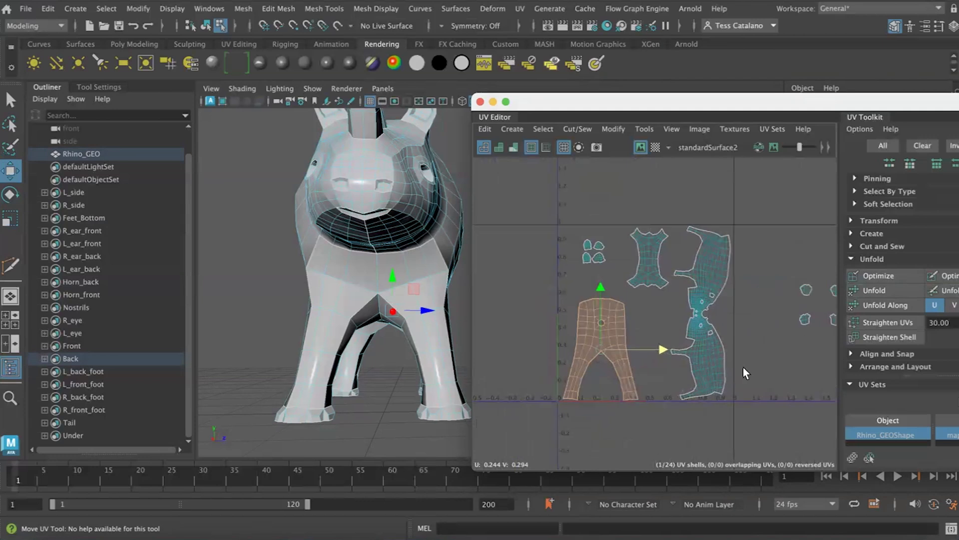
- Scale the Back shell down and fit it below the Under shell, next to the body shell
{"action": "key", "text": "r"}
{"action": "left_click_drag", "start_coordinate": [600, 349], "coordinate": [573, 351]}
{"action": "key", "text": "w"}
{"action": "left_click_drag", "start_coordinate": [662, 348], "coordinate": [707, 349]}
{"action": "left_click_drag", "start_coordinate": [645, 287], "coordinate": [645, 257]}
{"action": "left_click_drag", "start_coordinate": [705, 319], "coordinate": [711, 319]}
- Move the Front shell left and down into the lower part of the first UV tile
{"action": "scroll", "coordinate": [782, 287], "scroll_direction": "down", "scroll_amount": 5}
{"action": "middle_click_drag", "start_coordinate": [788, 274], "coordinate": [621, 338], "text": "alt"}
{"action": "left_click", "coordinate": [701, 306]}
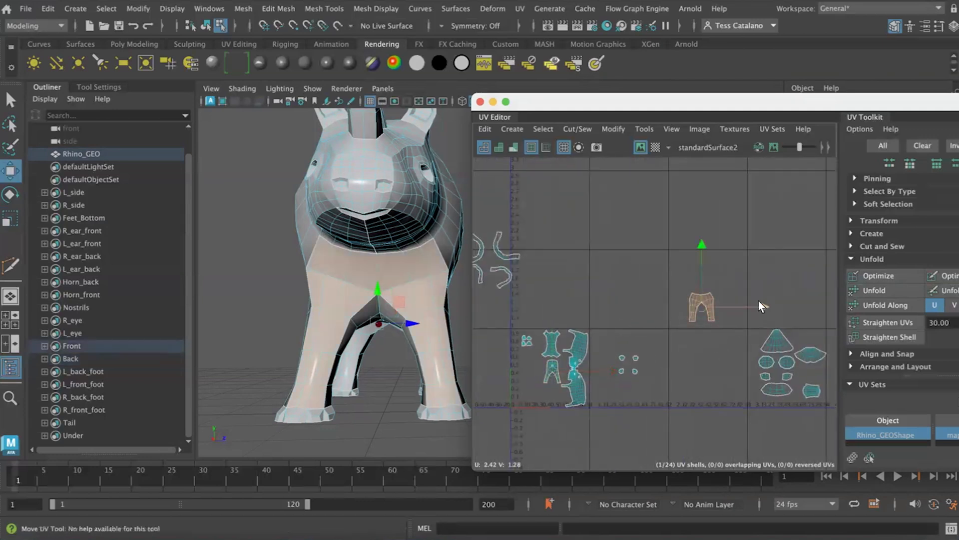
{"action": "left_click_drag", "start_coordinate": [761, 306], "coordinate": [600, 305]}
{"action": "middle_click_drag", "start_coordinate": [628, 344], "coordinate": [697, 349], "text": "alt"}
{"action": "scroll", "coordinate": [665, 350], "scroll_direction": "up", "scroll_amount": 5}
{"action": "middle_click_drag", "start_coordinate": [628, 338], "coordinate": [671, 358], "text": "alt"}
{"action": "scroll", "coordinate": [667, 380], "scroll_direction": "up", "scroll_amount": 5}
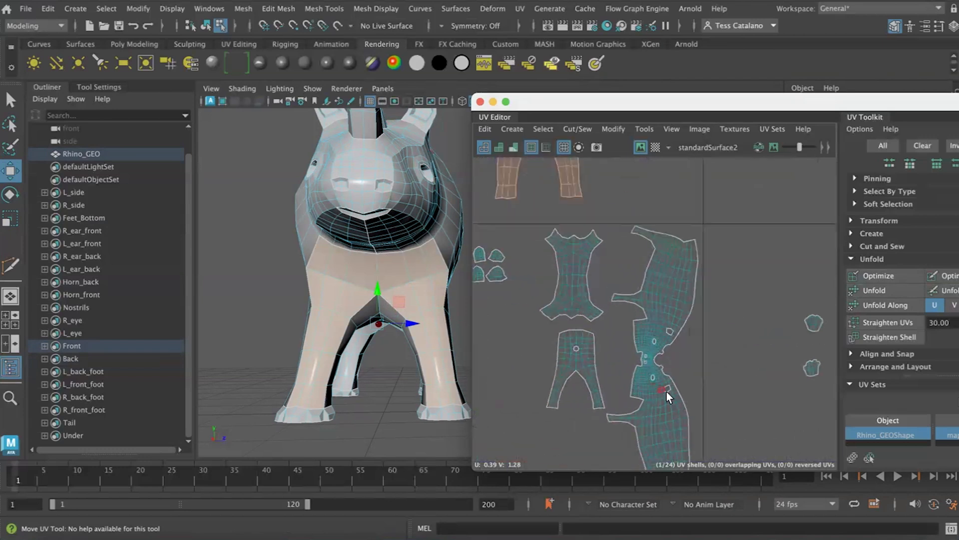
{"action": "scroll", "coordinate": [631, 300], "scroll_direction": "down", "scroll_amount": 5}
{"action": "left_click_drag", "start_coordinate": [563, 176], "coordinate": [548, 371]}
- Move the Back shell left and slightly up, placing it below the ear shells
{"action": "left_click", "coordinate": [596, 340]}
{"action": "left_click_drag", "start_coordinate": [645, 345], "coordinate": [574, 349]}
{"action": "left_click_drag", "start_coordinate": [516, 285], "coordinate": [516, 267]}
- Rotate the body shell a quarter turn so it lies horizontally, and move it up across the first tile's upper edge
{"action": "left_click", "coordinate": [639, 351]}
{"action": "key", "text": "e"}
{"action": "left_click_drag", "start_coordinate": [682, 297], "coordinate": [576, 272]}
{"action": "key", "text": "w"}
{"action": "left_click_drag", "start_coordinate": [640, 277], "coordinate": [640, 217]}
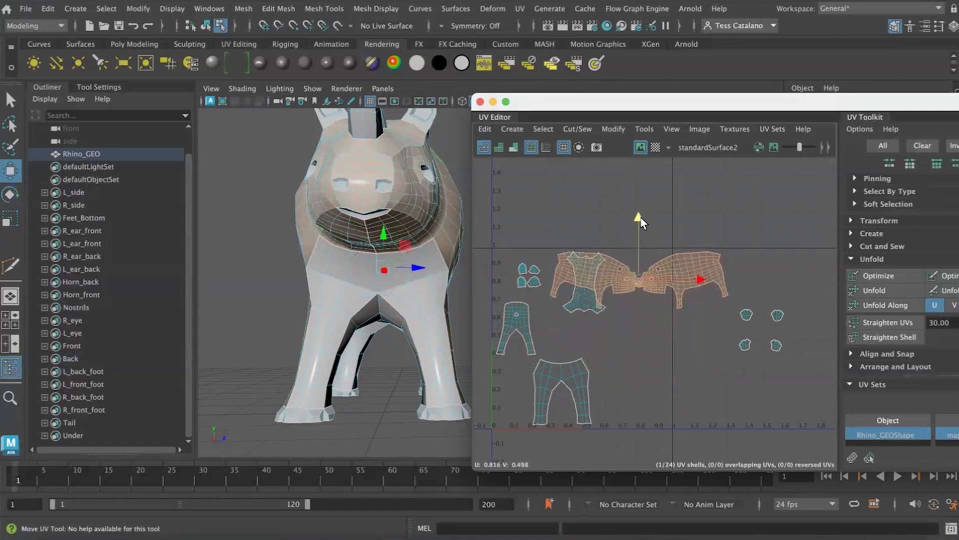
{"action": "left_click_drag", "start_coordinate": [701, 278], "coordinate": [644, 278]}
{"action": "left_click_drag", "start_coordinate": [582, 216], "coordinate": [582, 177]}
- Select an ear shell face and set the selection symmetry to Object Z
{"action": "left_click", "coordinate": [584, 287]}
{"action": "scroll", "coordinate": [524, 278], "scroll_direction": "up", "scroll_amount": 5}
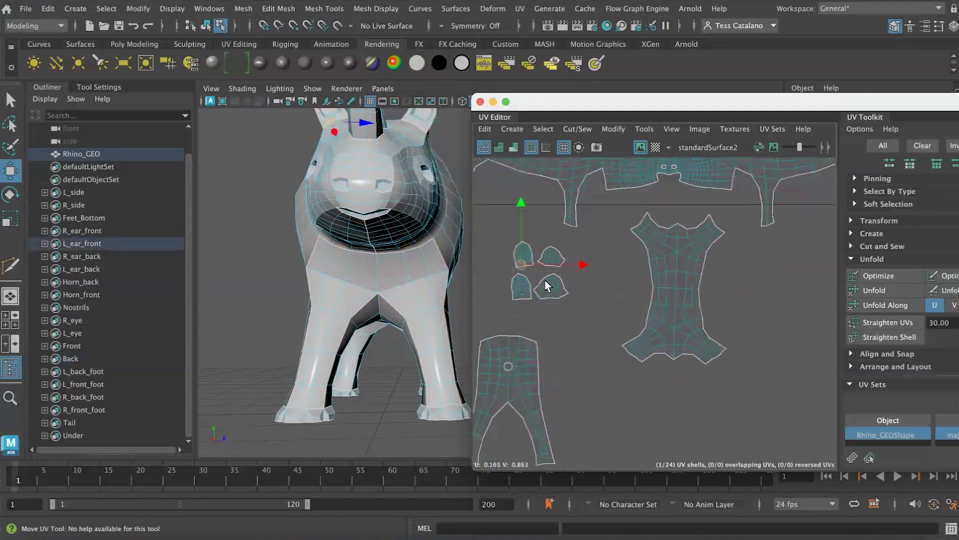
{"action": "left_click", "coordinate": [546, 282]}
{"action": "left_click", "coordinate": [479, 27]}
{"action": "left_click", "coordinate": [472, 73]}
- Select all four ear shells and move them up and across, above the middle of the body shell
{"action": "key", "text": "q"}
{"action": "left_click", "coordinate": [530, 294]}
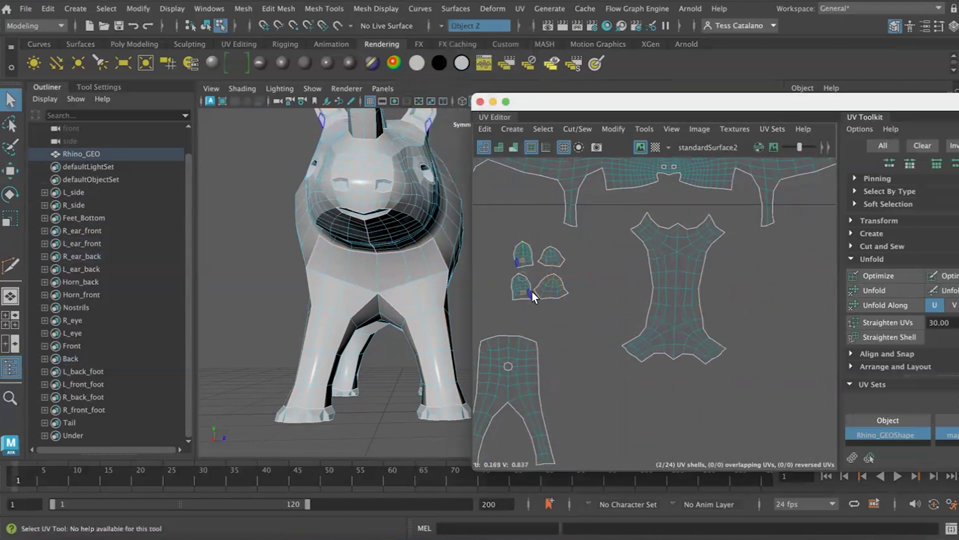
{"action": "double_click", "coordinate": [521, 247]}
{"action": "double_click", "coordinate": [545, 256], "text": "shift"}
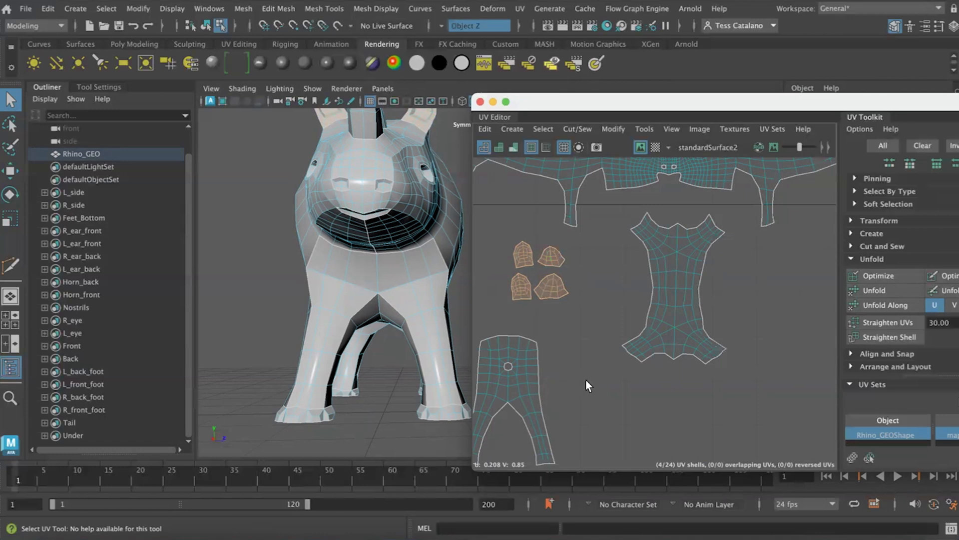
{"action": "scroll", "coordinate": [566, 340], "scroll_direction": "down", "scroll_amount": 3}
{"action": "key", "text": "w"}
{"action": "left_click_drag", "start_coordinate": [589, 176], "coordinate": [592, 150]}
{"action": "left_click_drag", "start_coordinate": [623, 212], "coordinate": [681, 219]}
- Scale the four ear shells down and position them above the notch between the two body halves
{"action": "scroll", "coordinate": [667, 236], "scroll_direction": "up", "scroll_amount": 3}
{"action": "left_click_drag", "start_coordinate": [600, 167], "coordinate": [595, 197]}
{"action": "left_click_drag", "start_coordinate": [665, 224], "coordinate": [658, 225]}
{"action": "key", "text": "r"}
{"action": "left_click_drag", "start_coordinate": [598, 222], "coordinate": [577, 222]}
{"action": "key", "text": "w"}
{"action": "left_click_drag", "start_coordinate": [597, 167], "coordinate": [597, 181]}
- Move the two ear-back shells right, then shift the two ear-front shells left and scale them down slightly
{"action": "scroll", "coordinate": [601, 274], "scroll_direction": "up", "scroll_amount": 5}
{"action": "middle_click_drag", "start_coordinate": [600, 215], "coordinate": [598, 295], "text": "alt"}
{"action": "left_click_drag", "start_coordinate": [598, 295], "coordinate": [624, 219]}
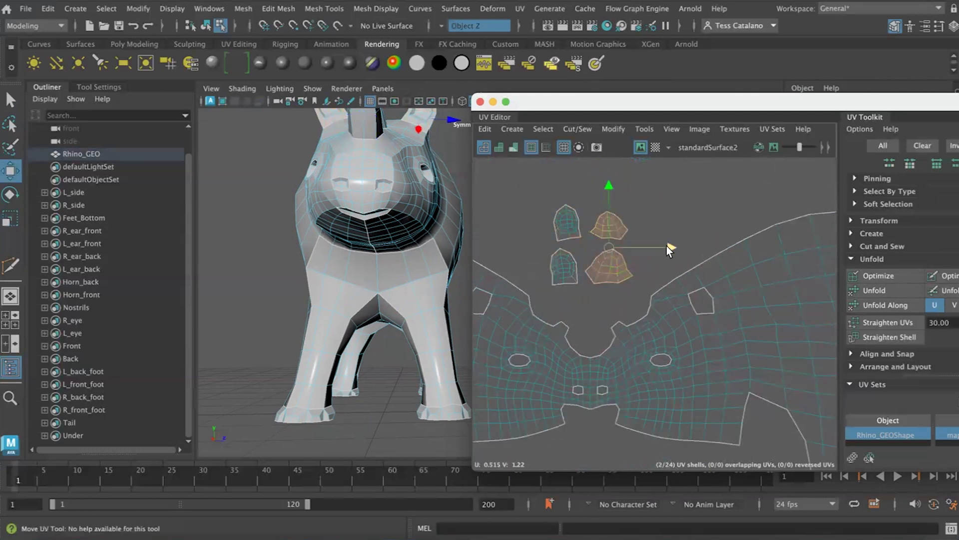
{"action": "left_click_drag", "start_coordinate": [667, 247], "coordinate": [683, 247]}
{"action": "left_click_drag", "start_coordinate": [549, 198], "coordinate": [574, 274]}
{"action": "left_click_drag", "start_coordinate": [626, 245], "coordinate": [620, 246]}
{"action": "left_click_drag", "start_coordinate": [561, 184], "coordinate": [561, 187]}
{"action": "key", "text": "r"}
{"action": "left_click_drag", "start_coordinate": [560, 246], "coordinate": [554, 247]}
- Turn symmetry off and select individual shell faces to check which side of the rhino the ear shells belong to
{"action": "middle_click_drag", "start_coordinate": [603, 299], "coordinate": [604, 315], "text": "alt"}
{"action": "middle_click_drag", "start_coordinate": [383, 198], "coordinate": [397, 275], "text": "alt"}
{"action": "left_click", "coordinate": [564, 296]}
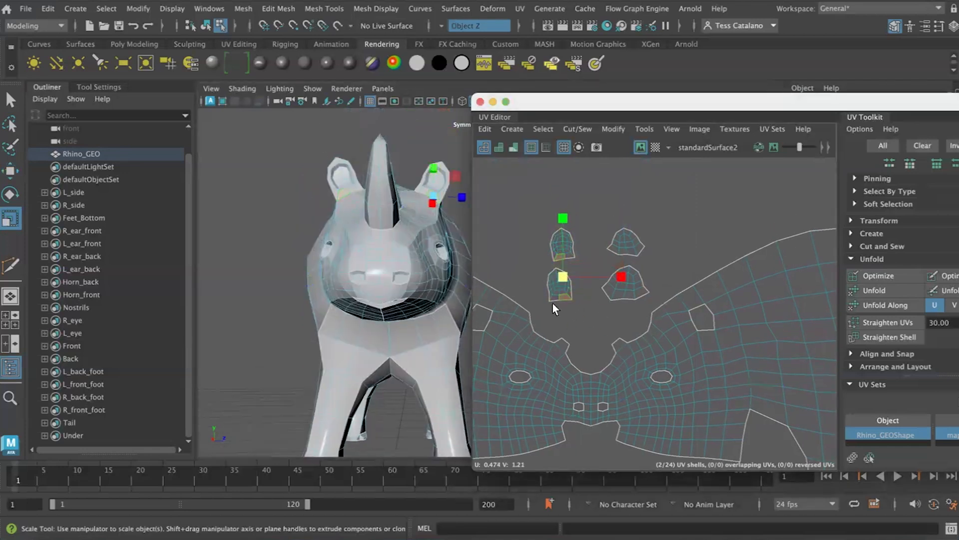
{"action": "left_click", "coordinate": [560, 279]}
{"action": "key", "text": "q"}
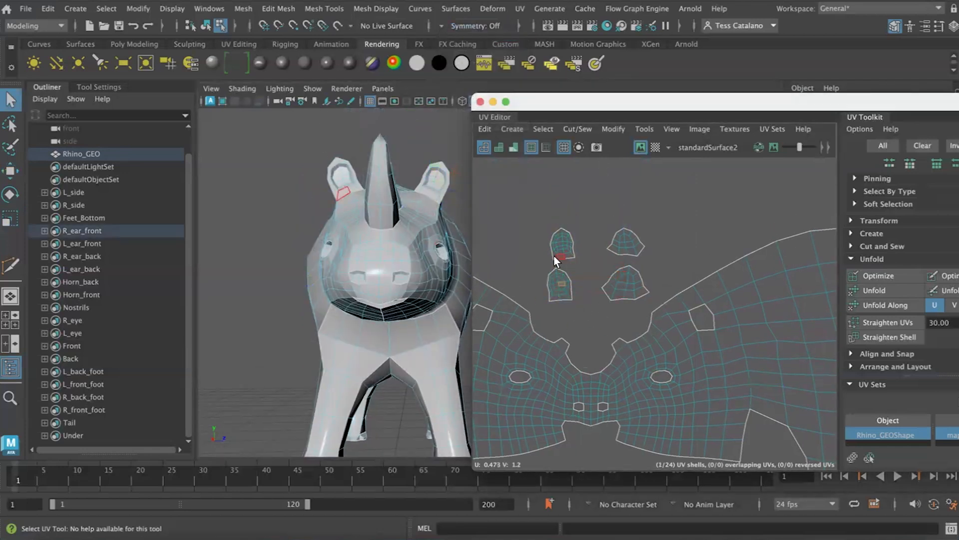
{"action": "left_click", "coordinate": [620, 284]}
{"action": "left_click_drag", "start_coordinate": [452, 238], "coordinate": [397, 241], "text": "alt"}
{"action": "middle_click_drag", "start_coordinate": [397, 240], "coordinate": [260, 288], "text": "alt"}
{"action": "left_click", "coordinate": [598, 318]}
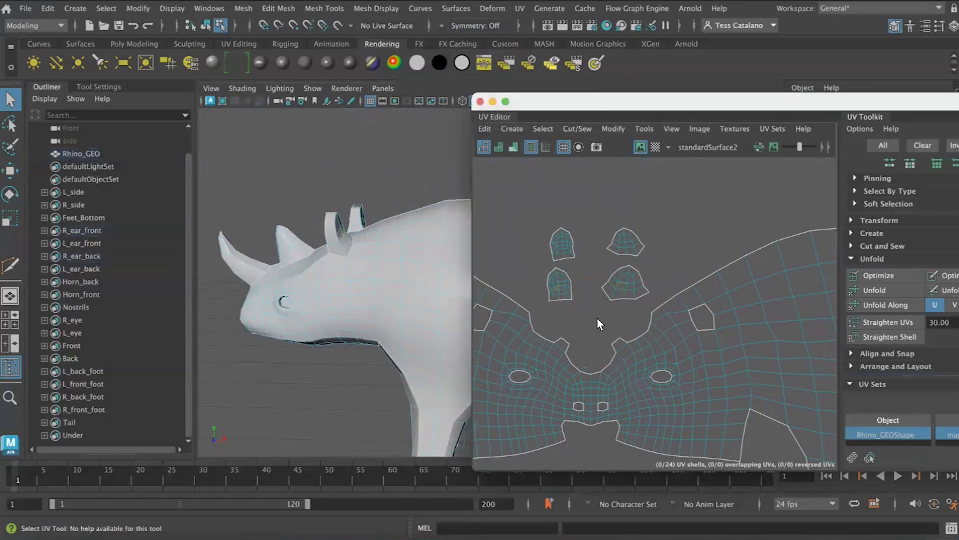
{"action": "left_click", "coordinate": [663, 410]}
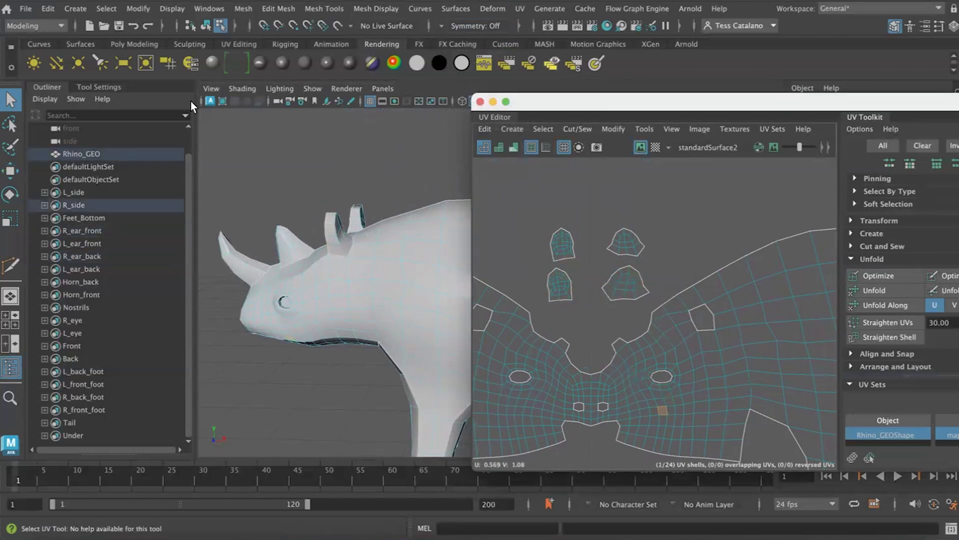
- Rearrange the ear shells into a left-ear column and a right-ear column, with the back pieces above the front pieces
{"action": "key", "text": "w"}
{"action": "left_click_drag", "start_coordinate": [645, 262], "coordinate": [570, 242]}
{"action": "left_click_drag", "start_coordinate": [544, 220], "coordinate": [561, 246]}
{"action": "left_click_drag", "start_coordinate": [520, 179], "coordinate": [521, 219]}
{"action": "left_click", "coordinate": [625, 280]}
{"action": "left_click_drag", "start_coordinate": [692, 279], "coordinate": [636, 272]}
{"action": "left_click_drag", "start_coordinate": [568, 221], "coordinate": [568, 181]}
{"action": "left_click_drag", "start_coordinate": [629, 242], "coordinate": [627, 242]}
- Check the individual ear shells and optimize the UVs of the left ear-back shell
{"action": "left_click", "coordinate": [517, 285]}
{"action": "key", "text": "e"}
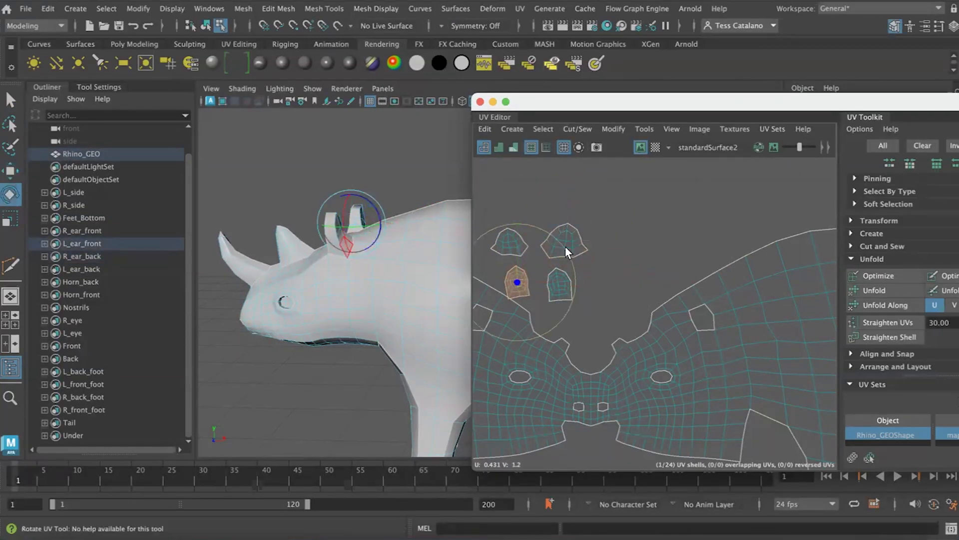
{"action": "left_click", "coordinate": [559, 283]}
{"action": "left_click", "coordinate": [508, 239]}
{"action": "key", "text": "r"}
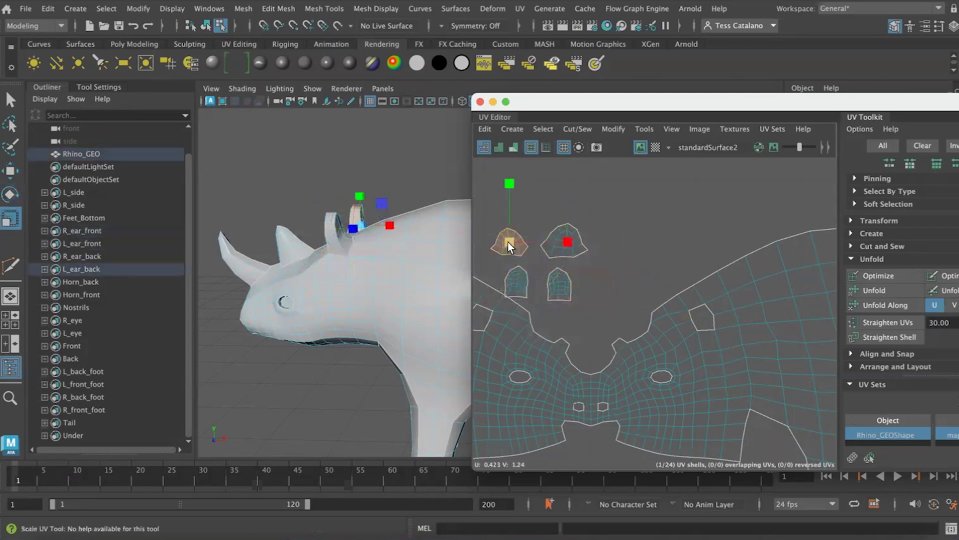
{"action": "left_click", "coordinate": [874, 275]}
{"action": "left_click", "coordinate": [564, 242]}
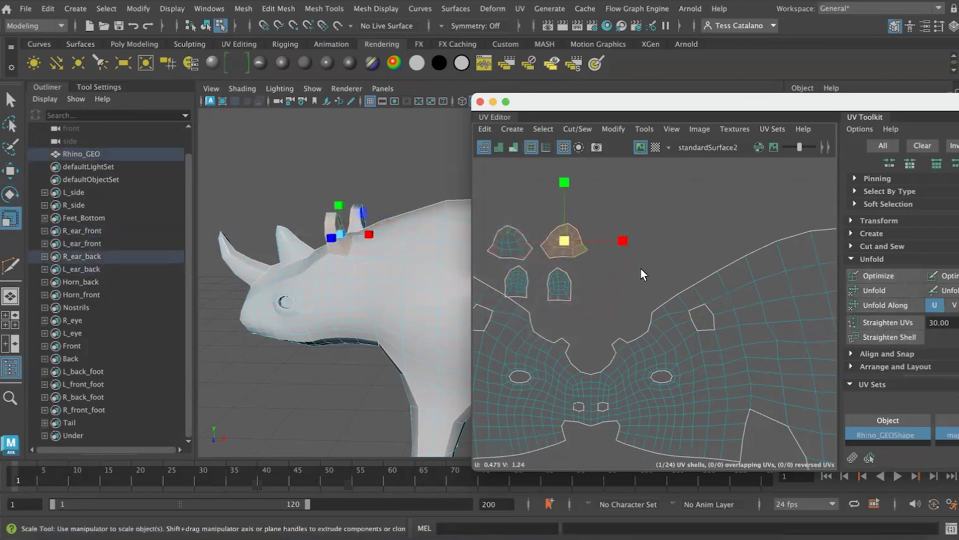
- Try to optimize the UVs of the right and left ear-front shells
{"action": "left_click", "coordinate": [562, 289]}
{"action": "left_click", "coordinate": [884, 279]}
{"action": "left_click", "coordinate": [516, 285]}
{"action": "left_click", "coordinate": [889, 279]}
{"action": "key", "text": "ctrl+z"}
{"action": "key", "text": "ctrl+z"}
{"action": "key", "text": "ctrl+z"}
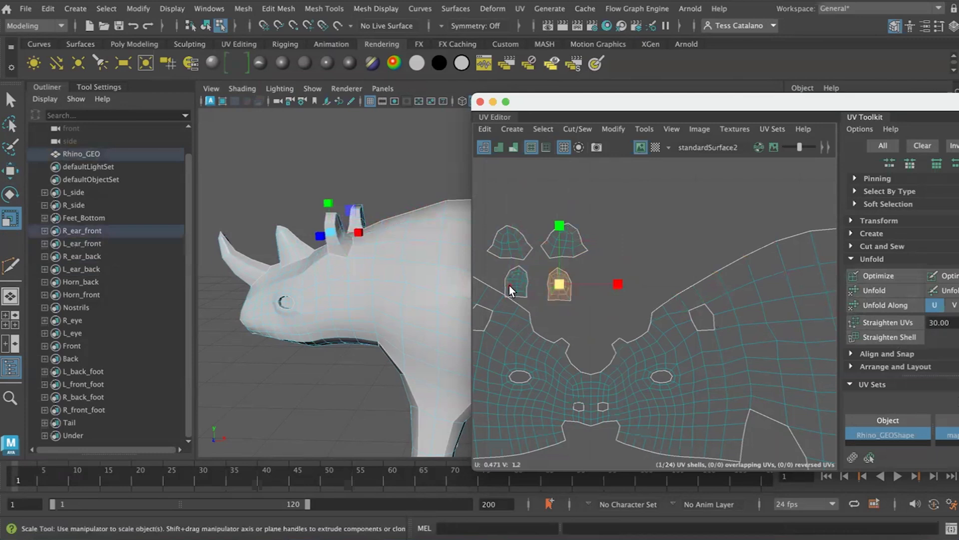
- Select all four ear shells and move them together into the notch between the two body halves
{"action": "left_click", "coordinate": [511, 286], "text": "shift"}
{"action": "left_click", "coordinate": [512, 245], "text": "shift"}
{"action": "left_click", "coordinate": [573, 245], "text": "shift"}
{"action": "key", "text": "w"}
{"action": "left_click_drag", "start_coordinate": [595, 260], "coordinate": [646, 271]}
{"action": "left_click_drag", "start_coordinate": [583, 201], "coordinate": [581, 233]}
{"action": "left_click", "coordinate": [542, 239]}
- Rotate the underside shell a quarter turn so it lies horizontally and move it up below the body shell
{"action": "scroll", "coordinate": [543, 239], "scroll_direction": "down", "scroll_amount": 6}
{"action": "middle_click_drag", "start_coordinate": [543, 239], "coordinate": [622, 204], "text": "alt"}
{"action": "left_click", "coordinate": [640, 372]}
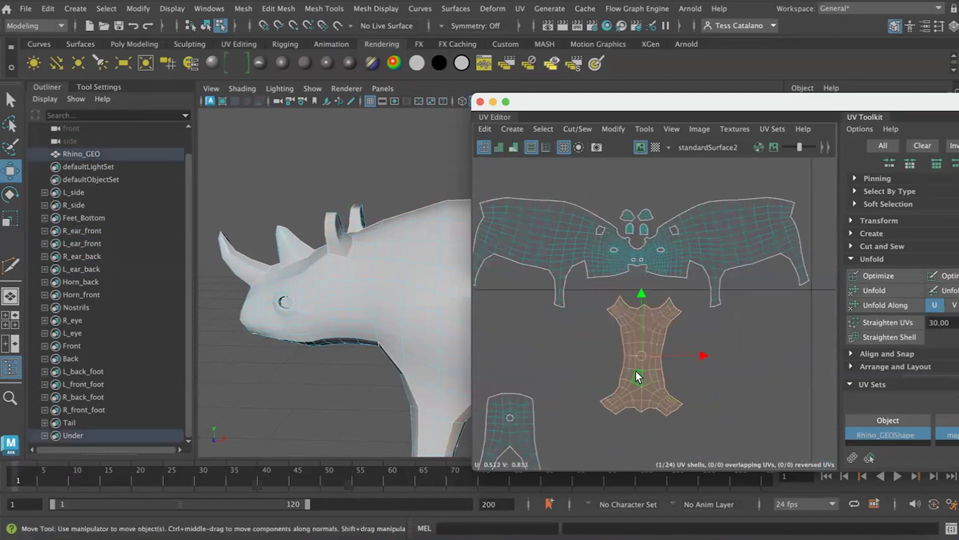
{"action": "key", "text": "e"}
{"action": "left_click_drag", "start_coordinate": [655, 296], "coordinate": [641, 266]}
{"action": "key", "text": "w"}
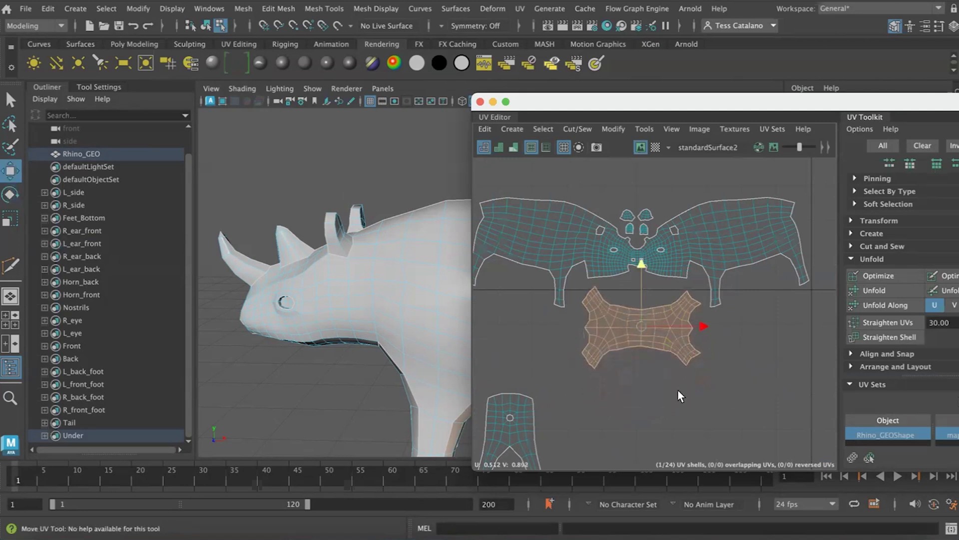
- Scale the front and back leg shells down slightly and place them side by side below the underside shell
{"action": "scroll", "coordinate": [678, 390], "scroll_direction": "down", "scroll_amount": 4}
{"action": "middle_click_drag", "start_coordinate": [572, 423], "coordinate": [575, 381], "text": "alt"}
{"action": "scroll", "coordinate": [622, 416], "scroll_direction": "down", "scroll_amount": 4}
{"action": "left_click", "coordinate": [625, 431]}
{"action": "key", "text": "r"}
{"action": "left_click_drag", "start_coordinate": [626, 447], "coordinate": [611, 446]}
{"action": "middle_click_drag", "start_coordinate": [640, 426], "coordinate": [644, 367], "text": "alt"}
{"action": "key", "text": "w"}
{"action": "left_click_drag", "start_coordinate": [630, 329], "coordinate": [637, 274]}
{"action": "left_click_drag", "start_coordinate": [691, 335], "coordinate": [692, 335]}
{"action": "left_click_drag", "start_coordinate": [563, 300], "coordinate": [709, 337]}
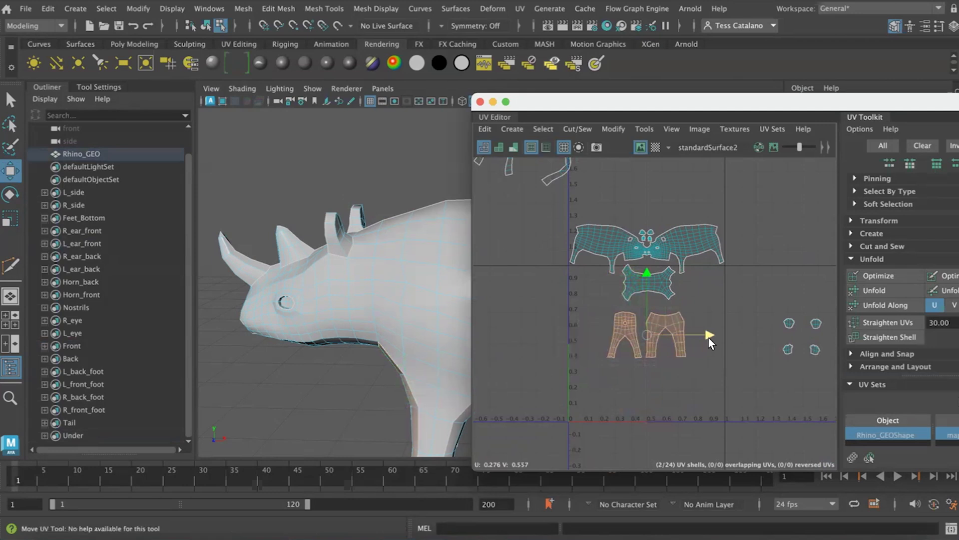
- Move the body, ear, underside and leg shells down together into the 0 to 1 UV tile
{"action": "left_click_drag", "start_coordinate": [553, 209], "coordinate": [726, 365]}
{"action": "left_click_drag", "start_coordinate": [647, 228], "coordinate": [649, 272]}
{"action": "left_click", "coordinate": [542, 329]}
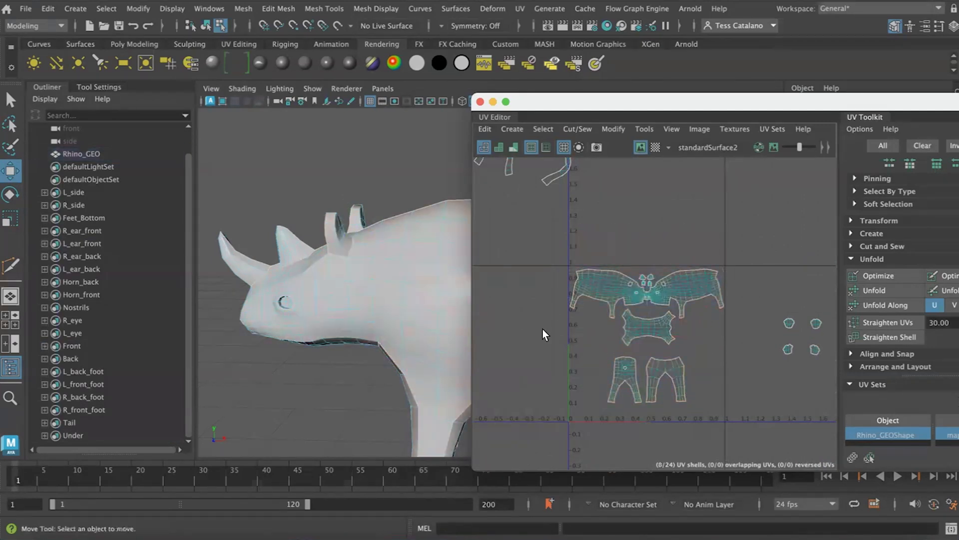
- Try to move the right back foot shell over beside the leg shells
{"action": "scroll", "coordinate": [543, 329], "scroll_direction": "down", "scroll_amount": 3}
{"action": "left_click", "coordinate": [564, 200]}
{"action": "left_click_drag", "start_coordinate": [350, 412], "coordinate": [385, 359], "text": "alt"}
{"action": "middle_click_drag", "start_coordinate": [385, 359], "coordinate": [280, 310], "text": "alt"}
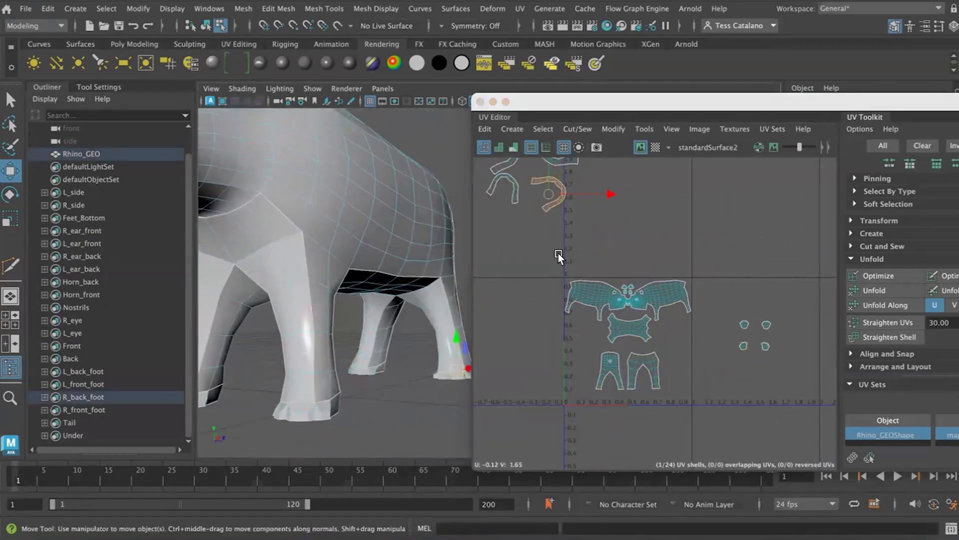
{"action": "key", "text": "e"}
{"action": "key", "text": "w"}
{"action": "left_click_drag", "start_coordinate": [611, 194], "coordinate": [737, 345]}
{"action": "key", "text": "r"}
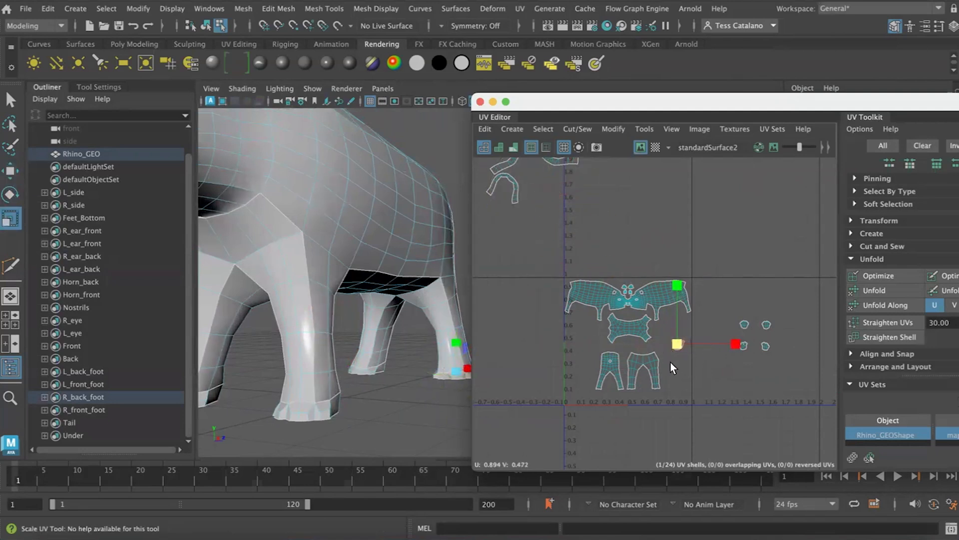
{"action": "key", "text": "super+z"}
{"action": "key", "text": "super+z"}
{"action": "key", "text": "super+z"}
- Rotate the right back and right front foot shells to open upward, placing the front one below the back one
{"action": "middle_click_drag", "start_coordinate": [590, 230], "coordinate": [605, 328], "text": "alt"}
{"action": "key", "text": "e"}
{"action": "left_click_drag", "start_coordinate": [601, 246], "coordinate": [595, 352]}
{"action": "left_click", "coordinate": [561, 251]}
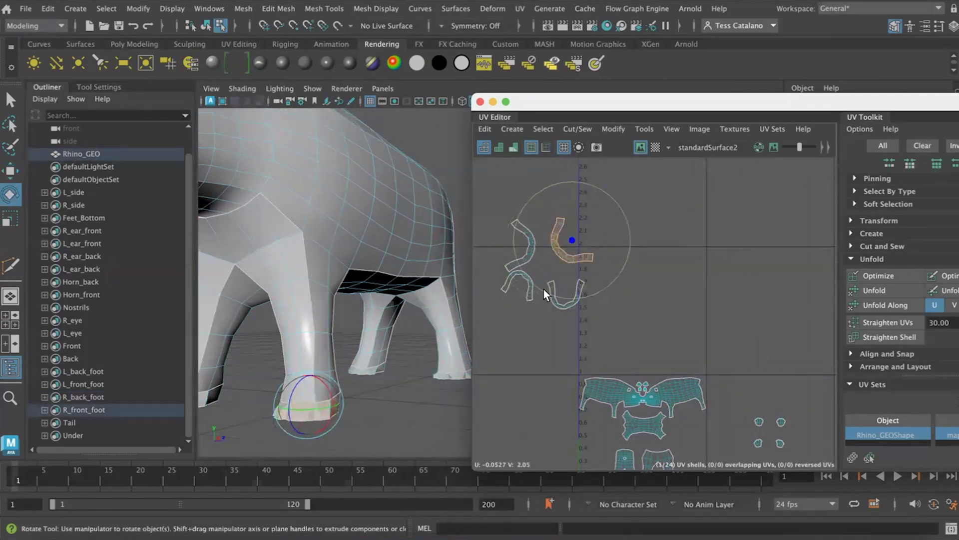
{"action": "key", "text": "w"}
{"action": "left_click_drag", "start_coordinate": [570, 190], "coordinate": [570, 273]}
- Rotate the left foot shells to open upward and stack them in a column beside the right foot shells
{"action": "left_click", "coordinate": [506, 282]}
{"action": "key", "text": "e"}
{"action": "left_click_drag", "start_coordinate": [524, 228], "coordinate": [529, 347]}
{"action": "left_click", "coordinate": [514, 370]}
{"action": "left_click", "coordinate": [531, 243]}
{"action": "key", "text": "w"}
{"action": "left_click_drag", "start_coordinate": [527, 188], "coordinate": [520, 264]}
{"action": "left_click_drag", "start_coordinate": [582, 326], "coordinate": [502, 311]}
- Select all four foot shells and scale them down together to fit the body layout
{"action": "left_click", "coordinate": [521, 298]}
{"action": "left_click", "coordinate": [563, 305], "text": "shift"}
{"action": "left_click", "coordinate": [565, 338], "text": "shift"}
{"action": "left_click", "coordinate": [512, 336], "text": "shift"}
{"action": "key", "text": "r"}
{"action": "middle_click_drag", "start_coordinate": [650, 334], "coordinate": [620, 255], "text": "alt"}
{"action": "left_click", "coordinate": [514, 252]}
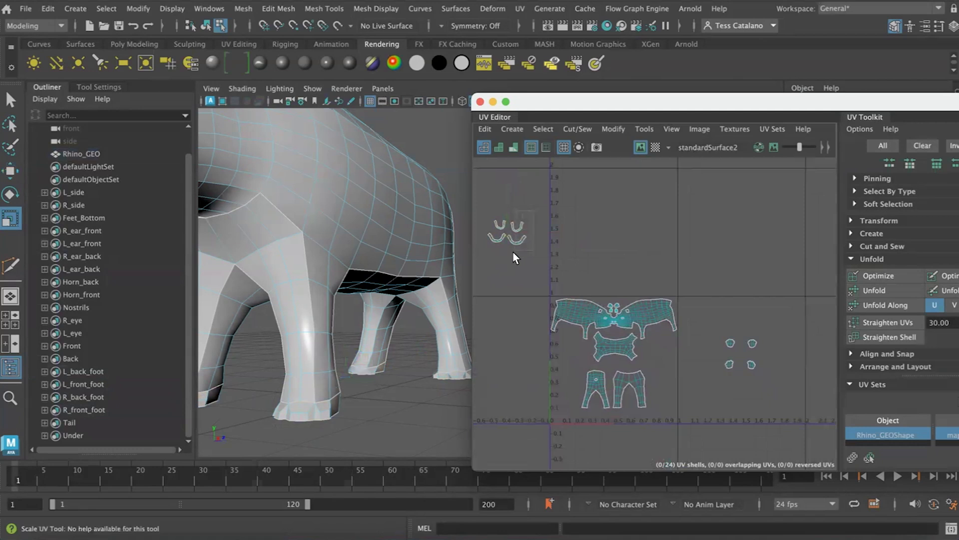
- Move the two right foot shells into the 0 to 1 tile, to the right of the underside shell
{"action": "left_click_drag", "start_coordinate": [513, 252], "coordinate": [530, 219]}
{"action": "key", "text": "w"}
{"action": "left_click_drag", "start_coordinate": [521, 172], "coordinate": [523, 315]}
{"action": "left_click_drag", "start_coordinate": [582, 378], "coordinate": [724, 367]}
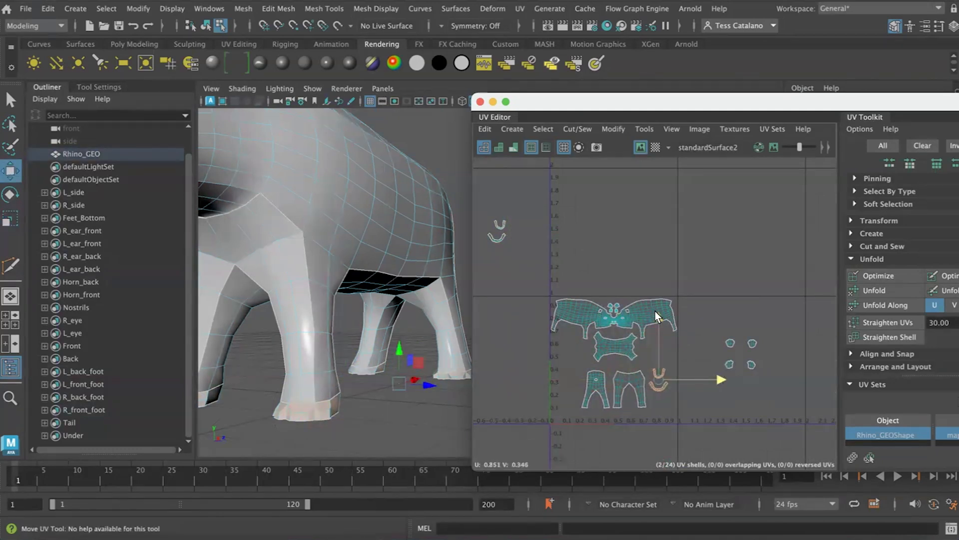
{"action": "left_click_drag", "start_coordinate": [658, 319], "coordinate": [660, 290]}
{"action": "left_click", "coordinate": [697, 347]}
- Move the two left foot shells into the 0 to 1 tile, to the left of the underside shell
{"action": "left_click_drag", "start_coordinate": [519, 254], "coordinate": [499, 309]}
{"action": "left_click_drag", "start_coordinate": [557, 348], "coordinate": [626, 349]}
{"action": "left_click_drag", "start_coordinate": [565, 306], "coordinate": [564, 300]}
{"action": "left_click", "coordinate": [533, 370]}
- Move the separate group of horn, eye and other detail shells left into the UV tile spanning U 2 to 3
{"action": "scroll", "coordinate": [646, 402], "scroll_direction": "down", "scroll_amount": 5}
{"action": "scroll", "coordinate": [702, 395], "scroll_direction": "down", "scroll_amount": 2}
{"action": "middle_click_drag", "start_coordinate": [702, 394], "coordinate": [662, 373], "text": "alt"}
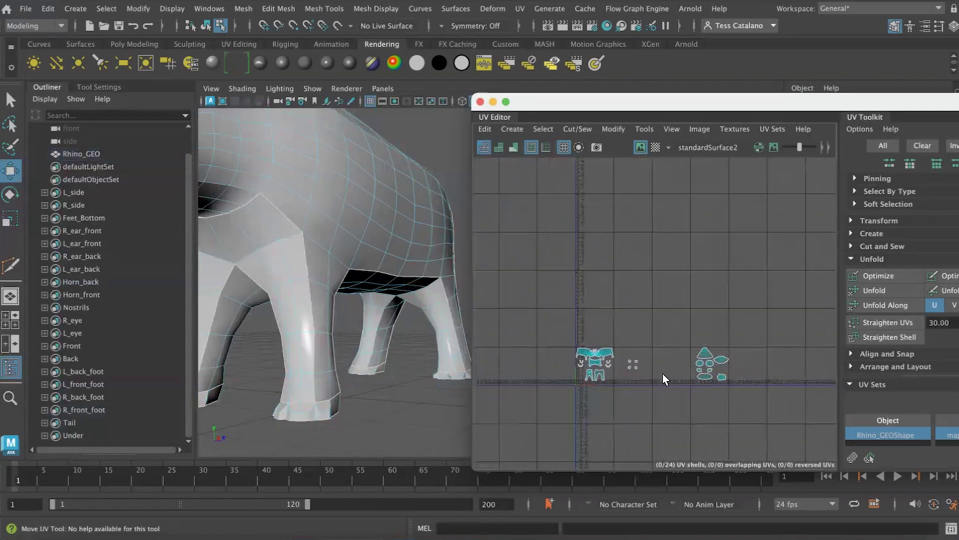
{"action": "scroll", "coordinate": [705, 362], "scroll_direction": "up", "scroll_amount": 4}
{"action": "left_click_drag", "start_coordinate": [674, 327], "coordinate": [757, 411]}
{"action": "scroll", "coordinate": [756, 411], "scroll_direction": "up", "scroll_amount": 2}
{"action": "left_click_drag", "start_coordinate": [763, 365], "coordinate": [665, 368]}
{"action": "middle_click_drag", "start_coordinate": [546, 316], "coordinate": [610, 328], "text": "alt"}
- Raise the back horn shell beside the front horn and move the small shell at the group's lower right upward
{"action": "left_click", "coordinate": [647, 343]}
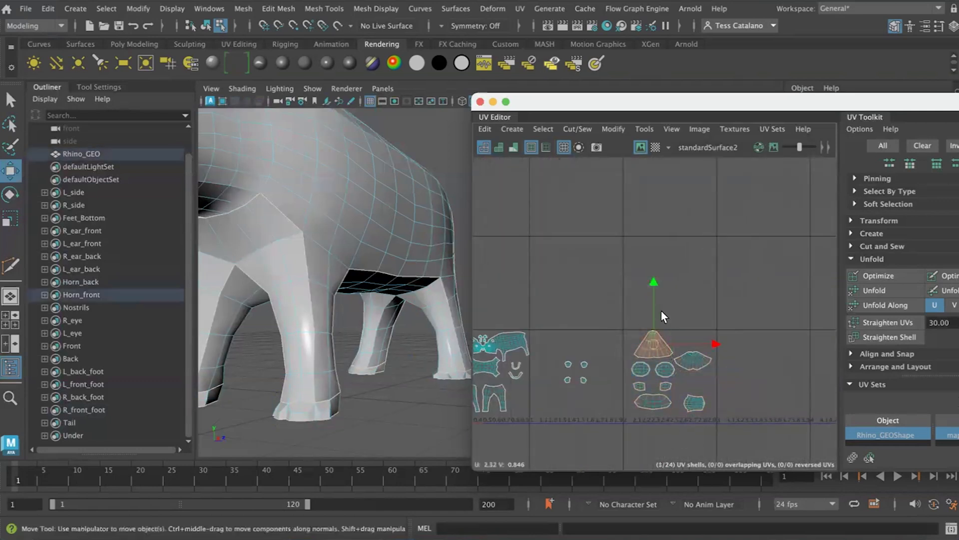
{"action": "left_click", "coordinate": [702, 362]}
{"action": "left_click_drag", "start_coordinate": [692, 300], "coordinate": [692, 287]}
{"action": "left_click", "coordinate": [695, 401]}
{"action": "left_click_drag", "start_coordinate": [695, 342], "coordinate": [653, 347]}
- Center the wide bottom shell under the detail group and lower the two round shells slightly
{"action": "left_click", "coordinate": [650, 406]}
{"action": "left_click_drag", "start_coordinate": [715, 410], "coordinate": [724, 410]}
{"action": "left_click_drag", "start_coordinate": [663, 348], "coordinate": [653, 339]}
{"action": "left_click", "coordinate": [643, 386]}
{"action": "left_click", "coordinate": [641, 368]}
{"action": "left_click", "coordinate": [667, 374], "text": "shift"}
{"action": "left_click_drag", "start_coordinate": [653, 307], "coordinate": [653, 313]}
- Select the four foot-bottom shells and move them down level with the leg shells
{"action": "left_click_drag", "start_coordinate": [560, 391], "coordinate": [585, 366]}
{"action": "left_click_drag", "start_coordinate": [576, 311], "coordinate": [598, 354]}
{"action": "left_click_drag", "start_coordinate": [659, 409], "coordinate": [674, 409]}
- Move the front and back leg shells left and slightly down into the lower-left corner of the 0 to 1 tile
{"action": "scroll", "coordinate": [538, 449], "scroll_direction": "down", "scroll_amount": 4}
{"action": "scroll", "coordinate": [570, 421], "scroll_direction": "up", "scroll_amount": 6}
{"action": "middle_click_drag", "start_coordinate": [504, 432], "coordinate": [573, 451], "text": "alt"}
{"action": "left_click_drag", "start_coordinate": [595, 438], "coordinate": [550, 411]}
{"action": "left_click", "coordinate": [550, 410]}
{"action": "left_click", "coordinate": [588, 394], "text": "shift"}
{"action": "left_click_drag", "start_coordinate": [638, 410], "coordinate": [611, 411]}
{"action": "left_click_drag", "start_coordinate": [549, 348], "coordinate": [549, 353]}
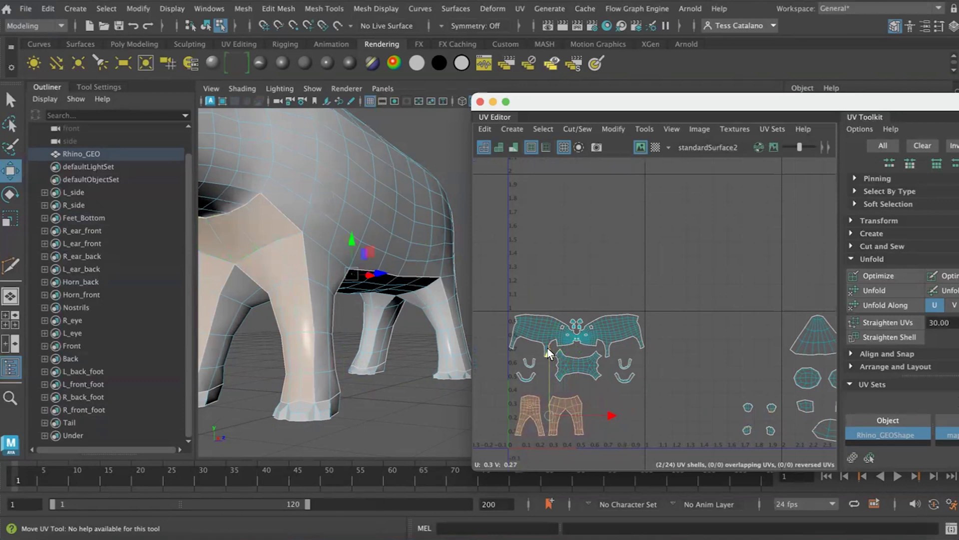
- Move the four foot-bottom shells into the 0 to 1 tile, to the right of the leg shells
{"action": "left_click", "coordinate": [650, 395]}
{"action": "left_click_drag", "start_coordinate": [726, 441], "coordinate": [674, 421]}
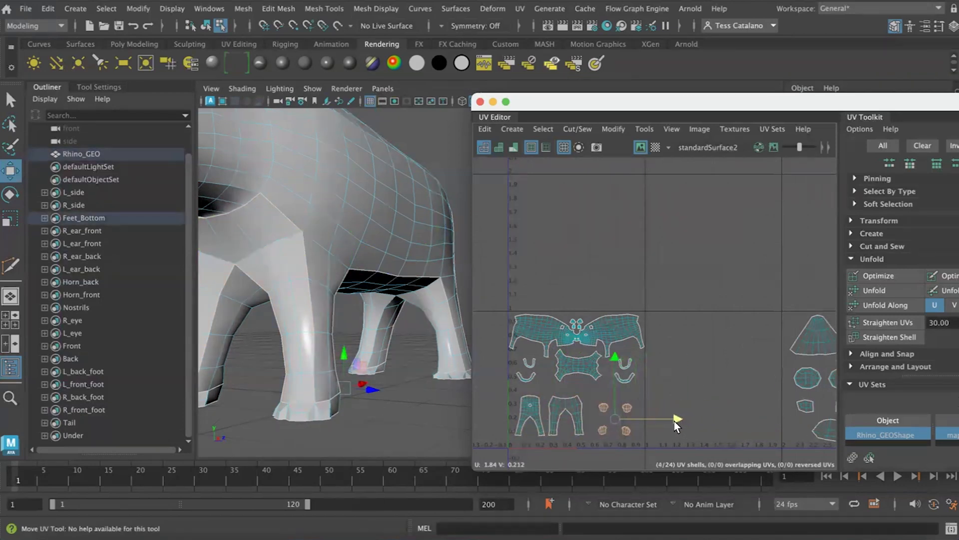
{"action": "left_click", "coordinate": [646, 445]}
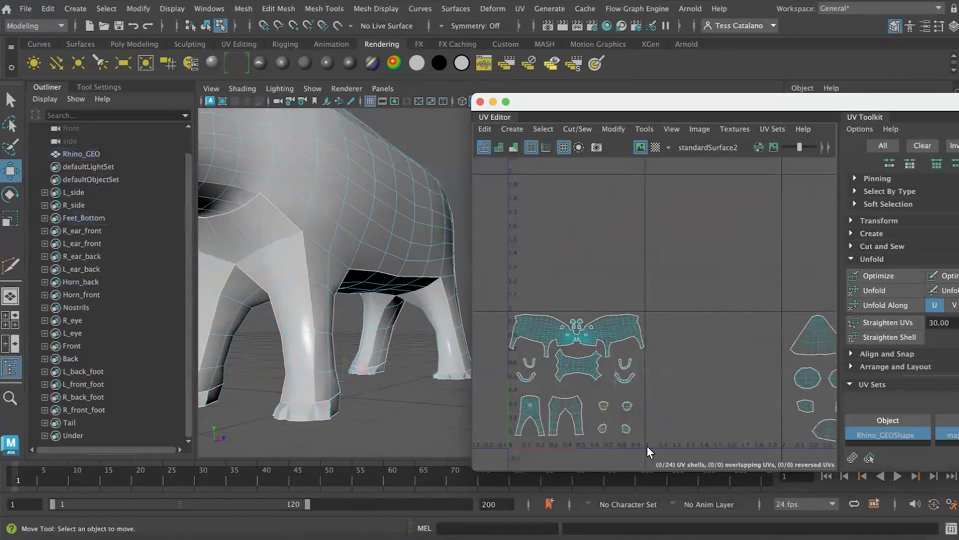
- Review the body and detail shell groups in the UV layout and inspect the rhino model in the viewport
{"action": "scroll", "coordinate": [630, 431], "scroll_direction": "up", "scroll_amount": 3}
{"action": "scroll", "coordinate": [705, 418], "scroll_direction": "down", "scroll_amount": 4}
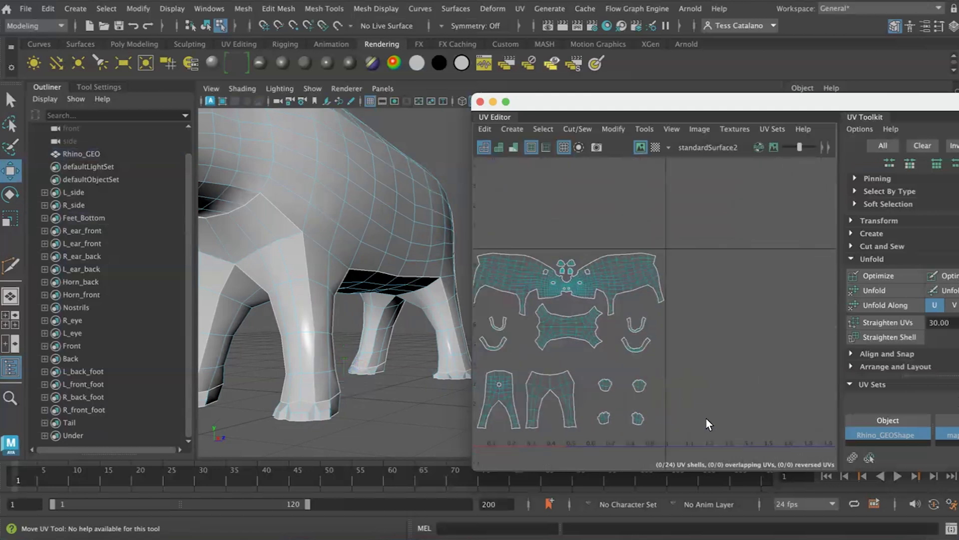
{"action": "scroll", "coordinate": [707, 389], "scroll_direction": "down", "scroll_amount": 2}
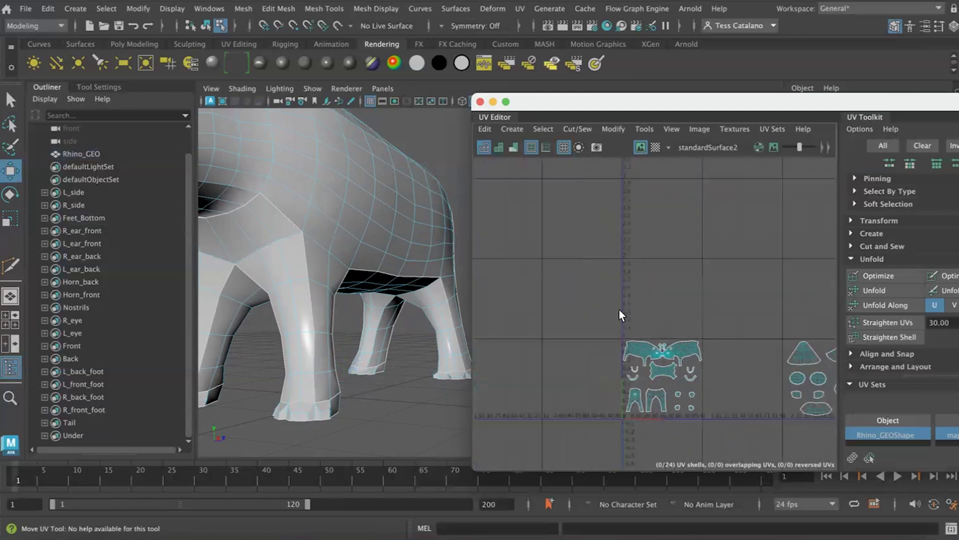
{"action": "middle_click_drag", "start_coordinate": [715, 405], "coordinate": [625, 402], "text": "alt"}
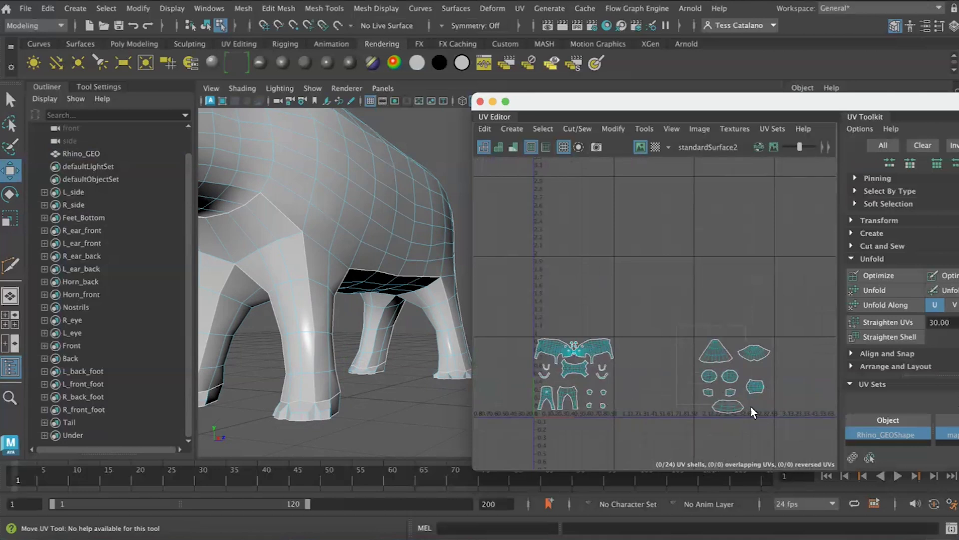
{"action": "left_click_drag", "start_coordinate": [751, 406], "coordinate": [694, 334]}
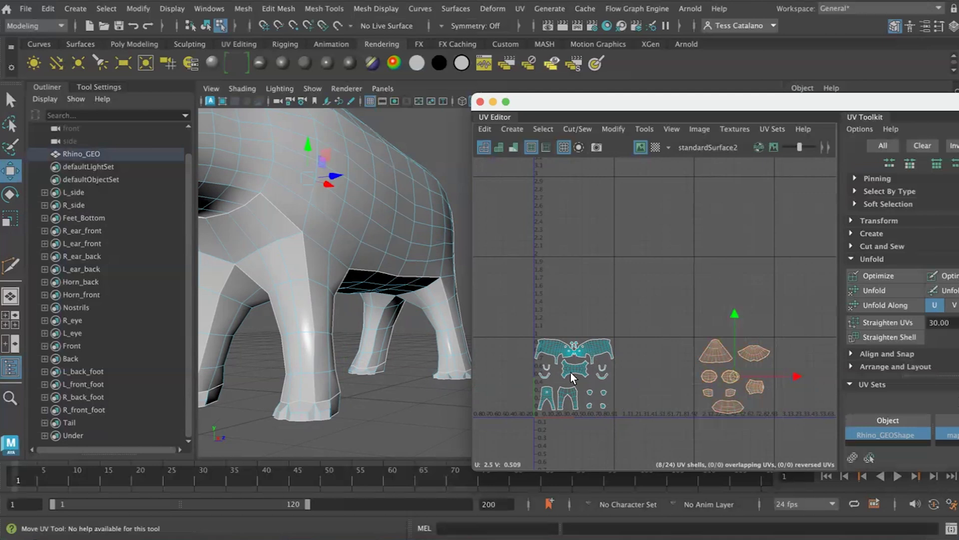
{"action": "left_click", "coordinate": [496, 342]}
{"action": "left_click_drag", "start_coordinate": [695, 107], "coordinate": [454, 170]}
{"action": "left_click", "coordinate": [345, 140]}
{"action": "scroll", "coordinate": [352, 145], "scroll_direction": "down", "scroll_amount": 10}
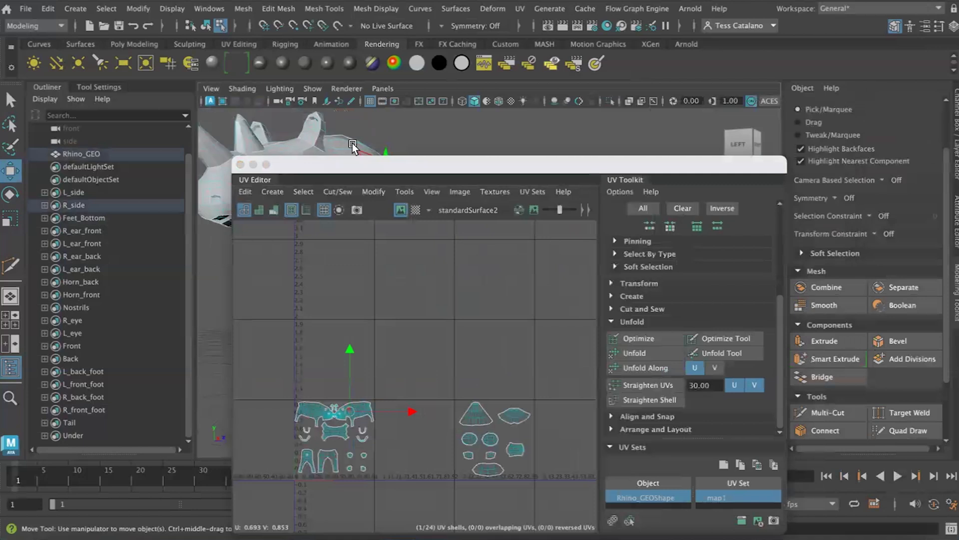
{"action": "left_click_drag", "start_coordinate": [331, 169], "coordinate": [575, 150]}
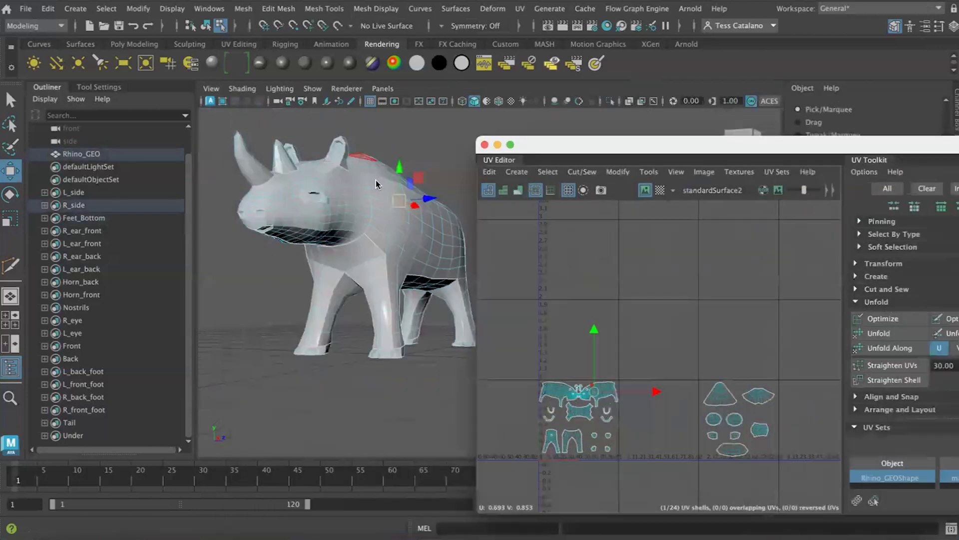
{"action": "left_click_drag", "start_coordinate": [274, 260], "coordinate": [282, 311], "text": "alt"}
{"action": "left_click_drag", "start_coordinate": [684, 144], "coordinate": [510, 180]}
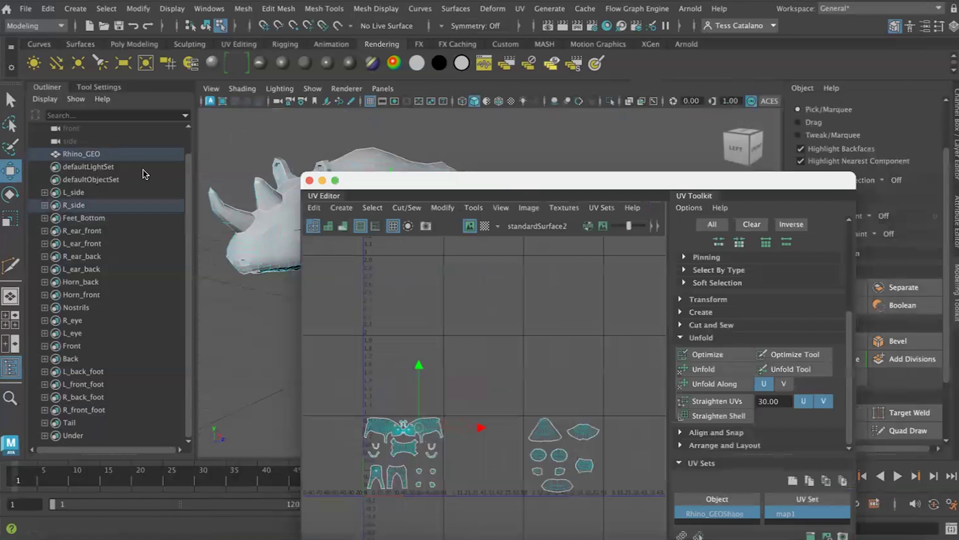
- Show the attributes of Rhino_GEO and delete the construction history of all objects
{"action": "left_click", "coordinate": [100, 154]}
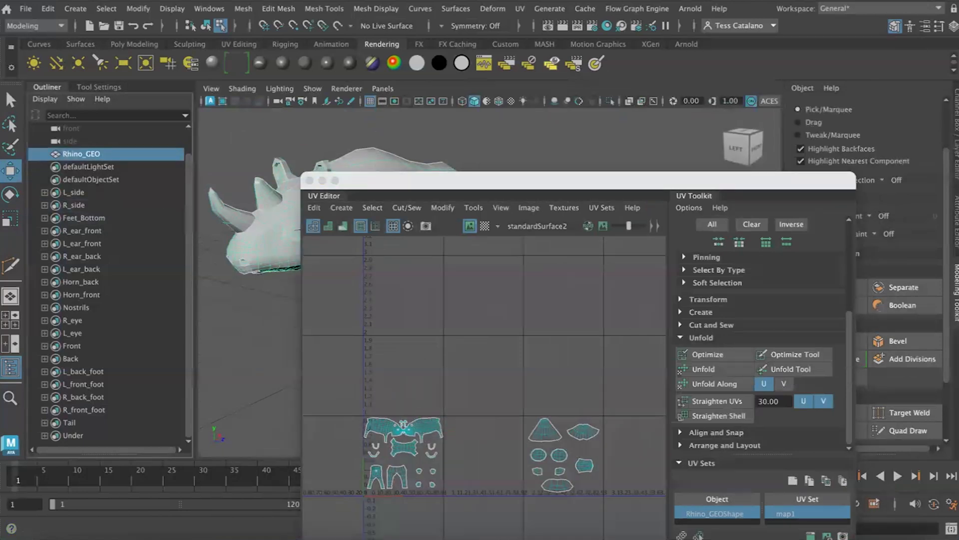
{"action": "key", "text": "ctrl+a"}
{"action": "left_click_drag", "start_coordinate": [763, 176], "coordinate": [630, 160]}
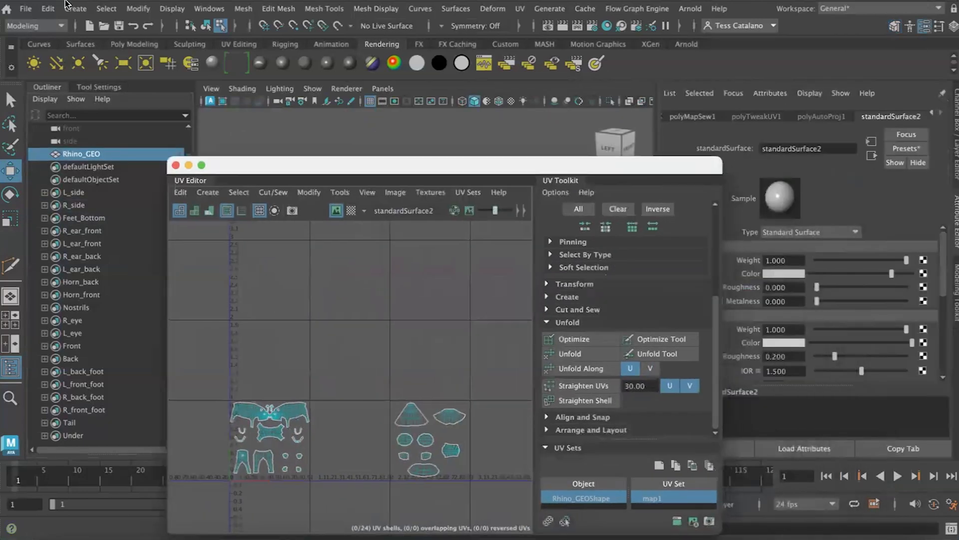
{"action": "left_click", "coordinate": [48, 9]}
{"action": "mouse_move", "coordinate": [175, 174]}
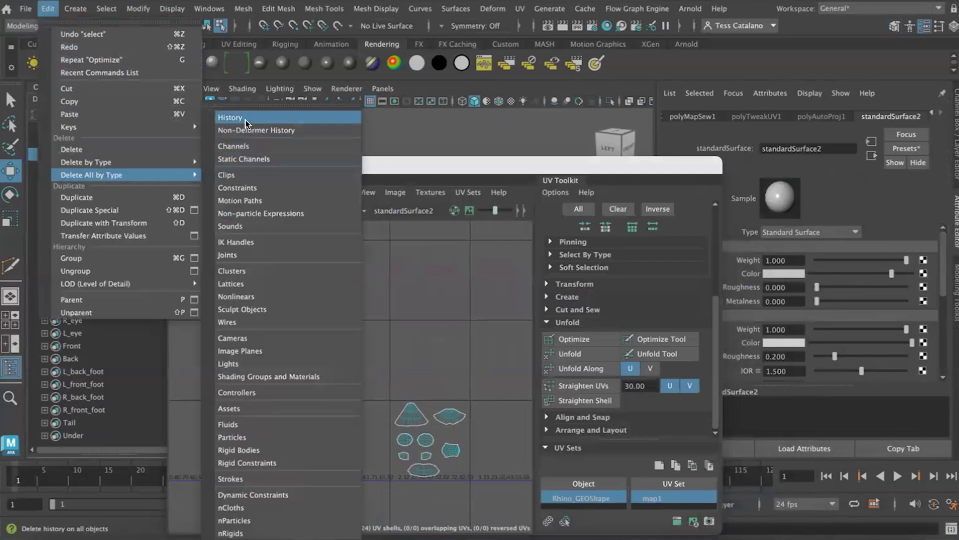
{"action": "left_click", "coordinate": [245, 120]}
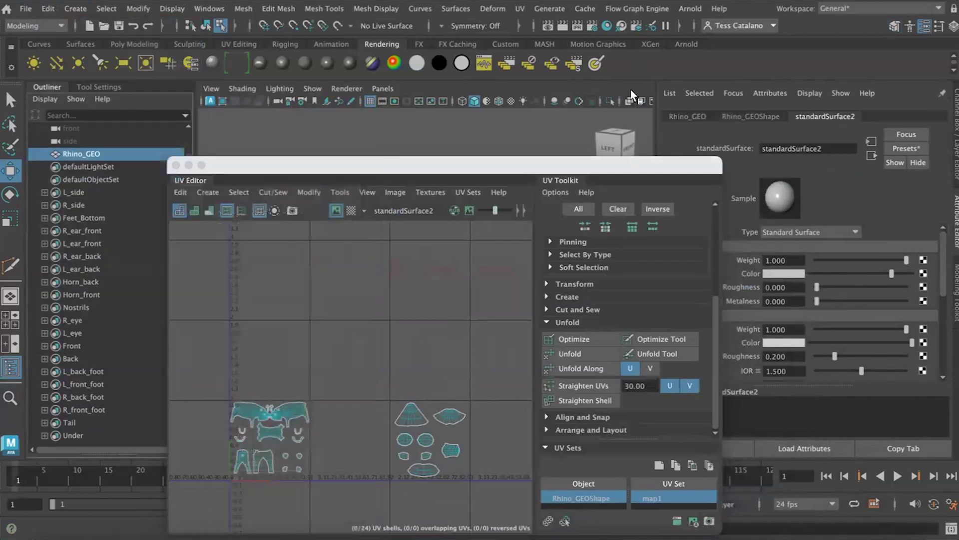
- Rename the rhino's standard surface material to Rhino_Body_MAT
{"action": "double_click", "coordinate": [828, 148]}
{"action": "type", "text": "Rhno"}
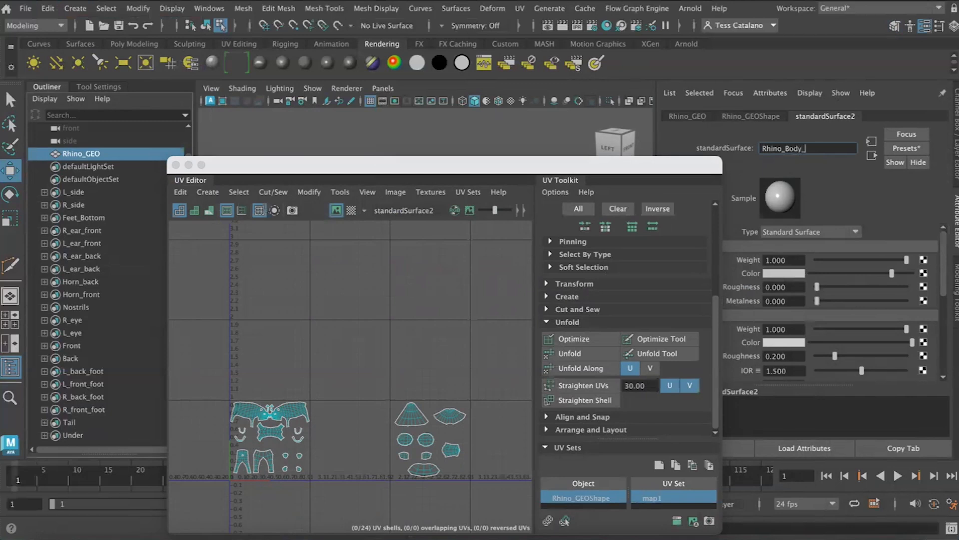
{"action": "type", "text": "_Body_MAT"}
{"action": "key", "text": "Return"}
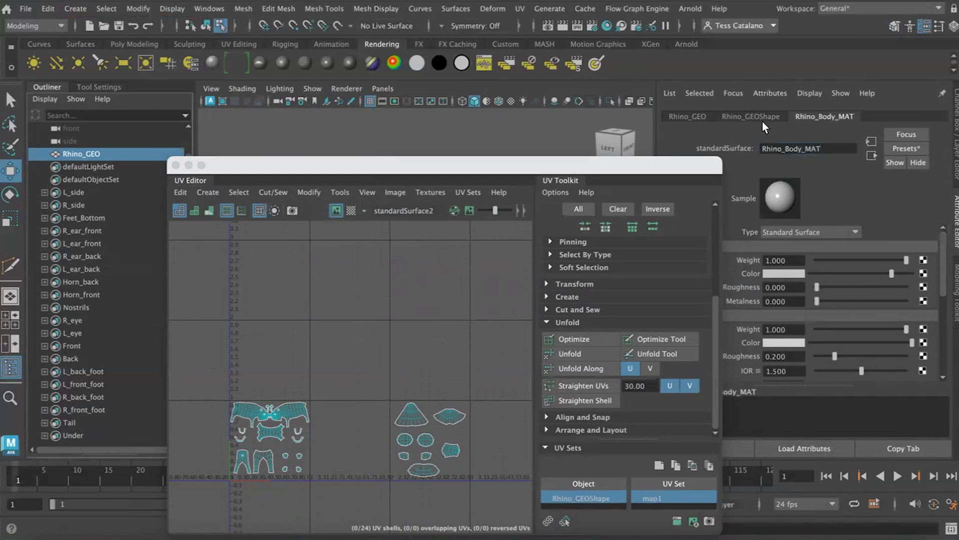
- Select the horn, eye and other detail shells in the U 2 to 3 tile and assign them a new standard surface material
{"action": "right_click_drag", "start_coordinate": [368, 385], "coordinate": [491, 481]}
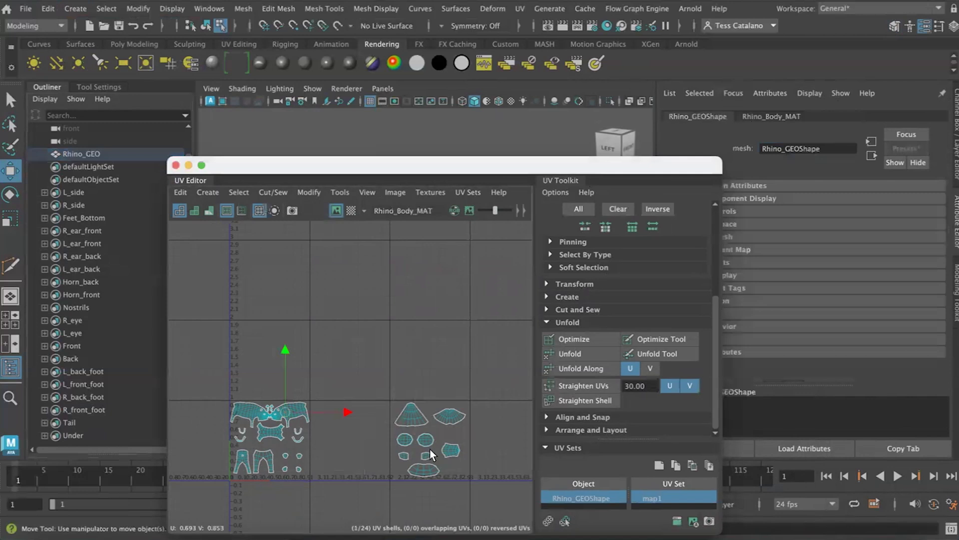
{"action": "right_click_drag", "start_coordinate": [430, 453], "coordinate": [398, 417]}
{"action": "right_click_drag", "start_coordinate": [398, 361], "coordinate": [398, 362]}
{"action": "left_click_drag", "start_coordinate": [472, 490], "coordinate": [388, 367]}
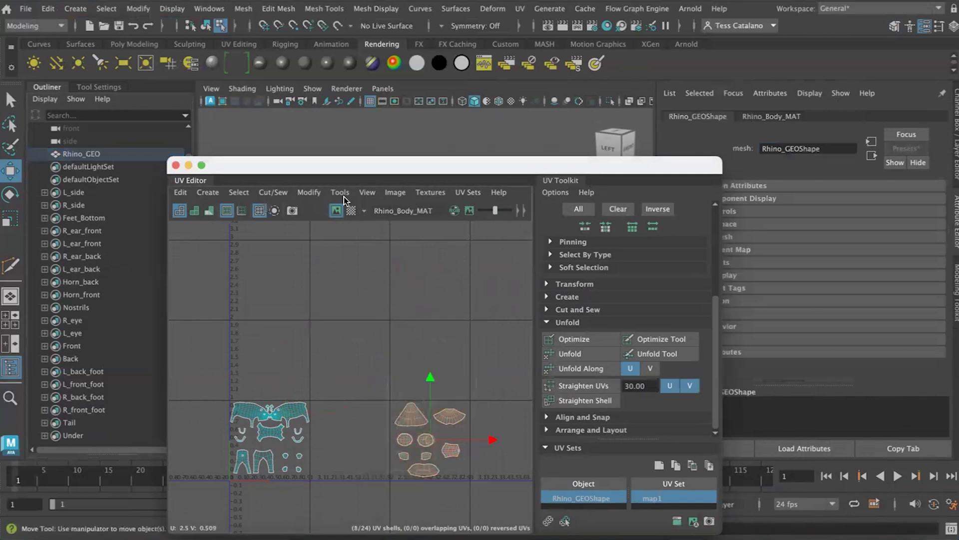
{"action": "left_click_drag", "start_coordinate": [301, 166], "coordinate": [372, 154]}
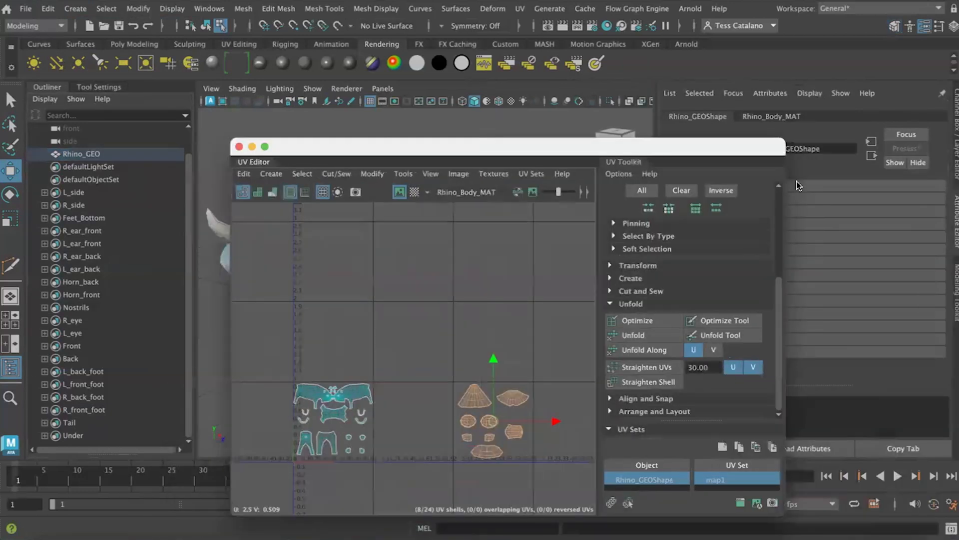
{"action": "left_click", "coordinate": [212, 62]}
{"action": "left_click_drag", "start_coordinate": [634, 146], "coordinate": [538, 140]}
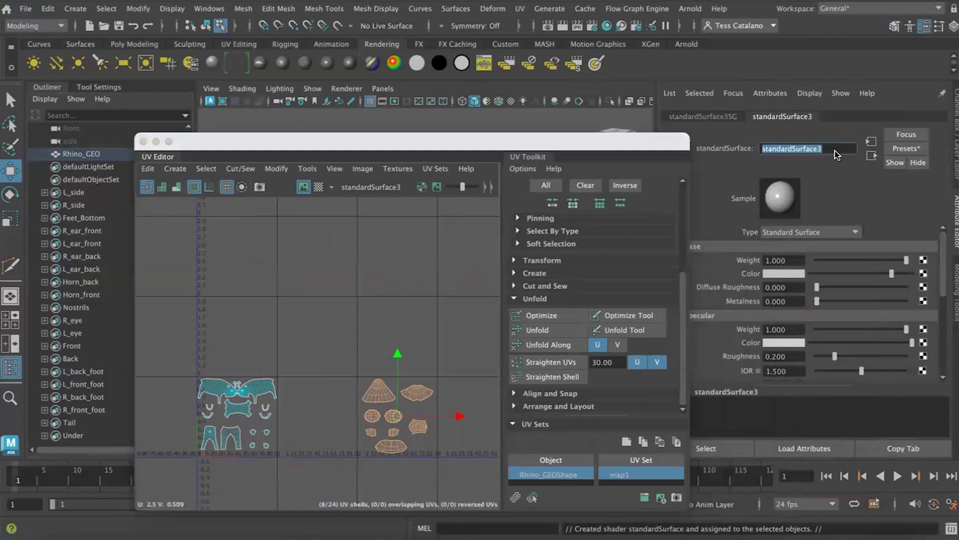
- Rename the new standard surface material of the detail shells to Rhino_parts_MAT
{"action": "type", "text": "Rhinp"}
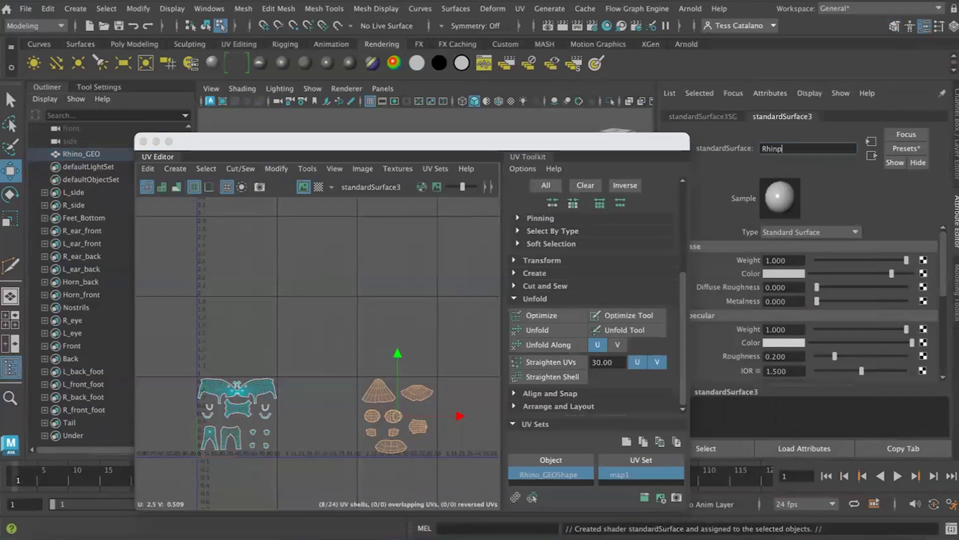
{"action": "type", "text": "o_parts_MAT"}
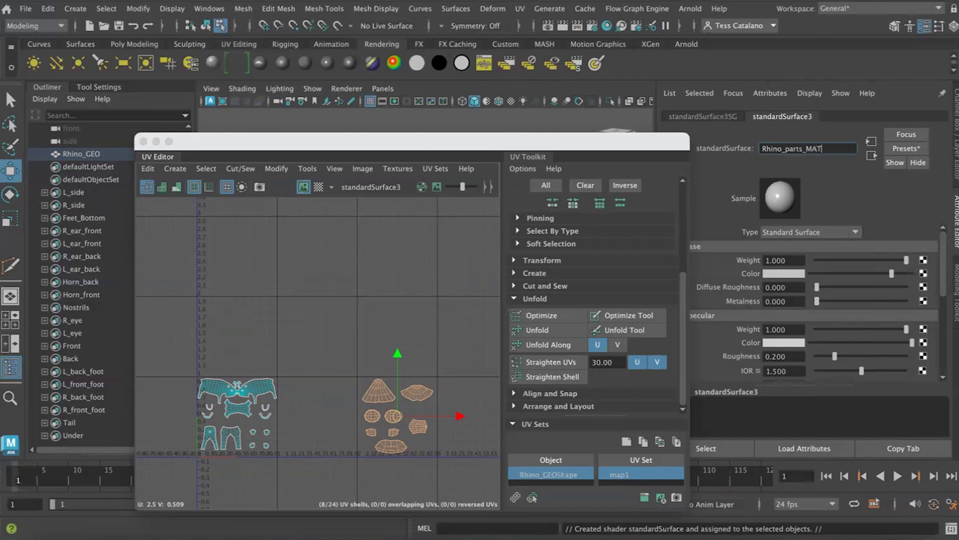
{"action": "key", "text": "Return"}
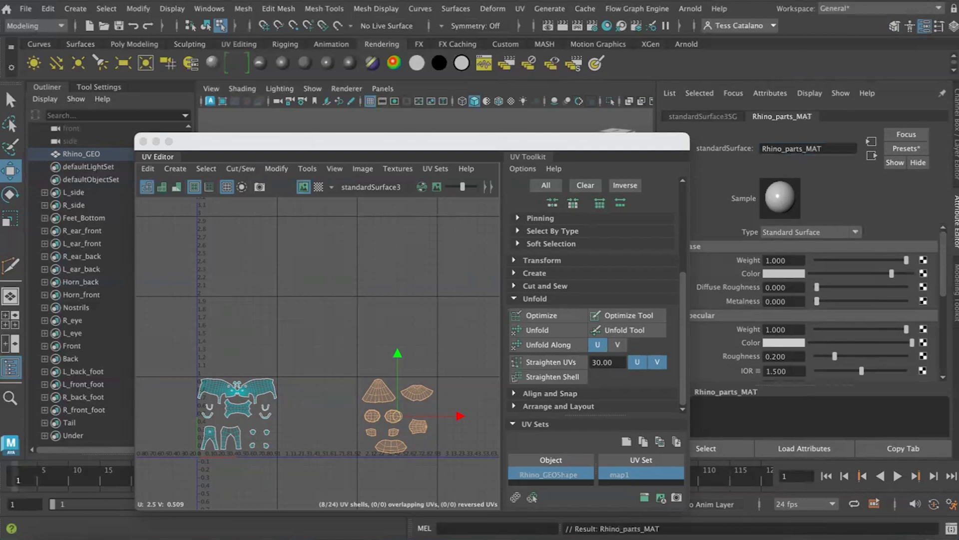
- Move the detail shells from the U 2 to 3 tile back into the 0 to 1 tile, over the body shells
{"action": "left_click_drag", "start_coordinate": [512, 141], "coordinate": [593, 125]}
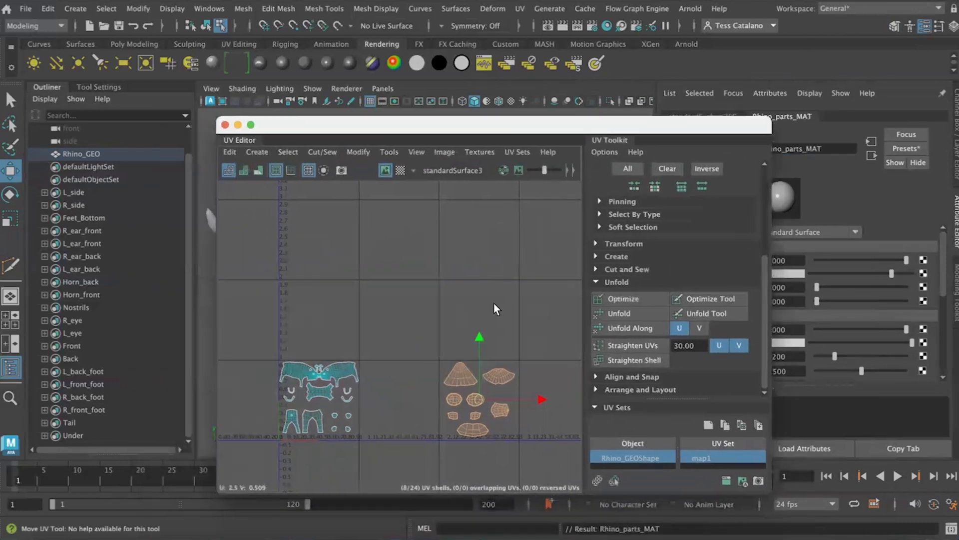
{"action": "left_click_drag", "start_coordinate": [539, 397], "coordinate": [383, 409]}
{"action": "left_click", "coordinate": [404, 433]}
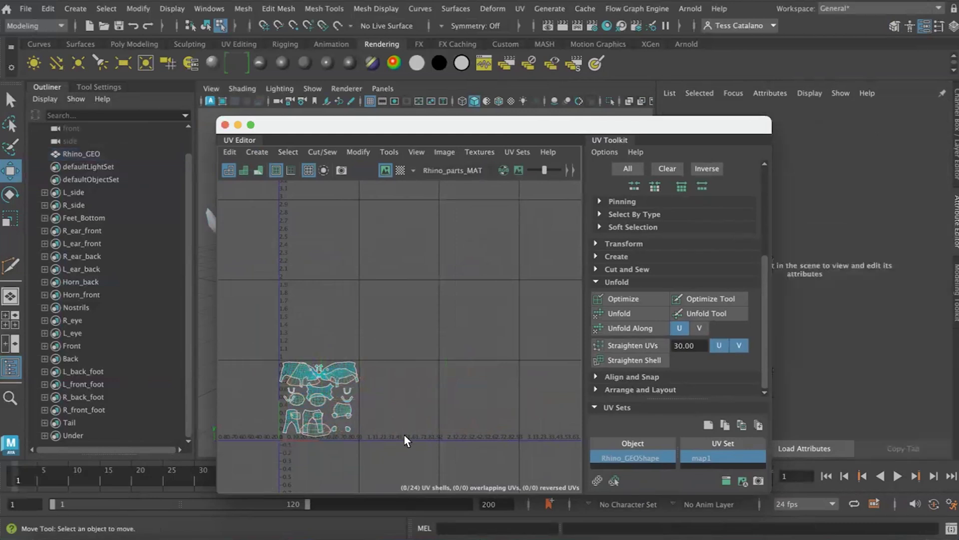
{"action": "scroll", "coordinate": [403, 434], "scroll_direction": "up", "scroll_amount": 3}
{"action": "scroll", "coordinate": [373, 368], "scroll_direction": "up", "scroll_amount": 3}
{"action": "left_click_drag", "start_coordinate": [385, 127], "coordinate": [531, 120]}
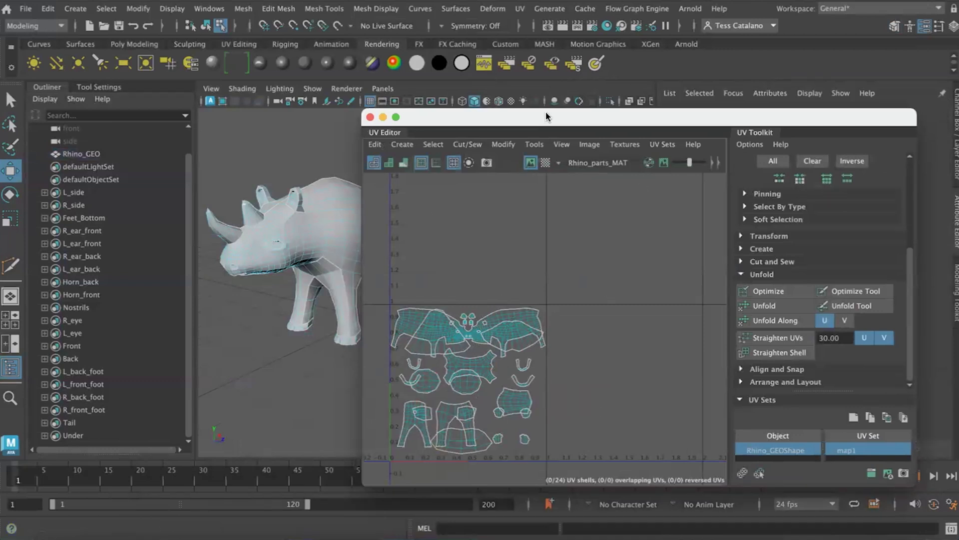
- Save the Rhino_UV scene and close the UV Editor
{"action": "left_click", "coordinate": [25, 8]}
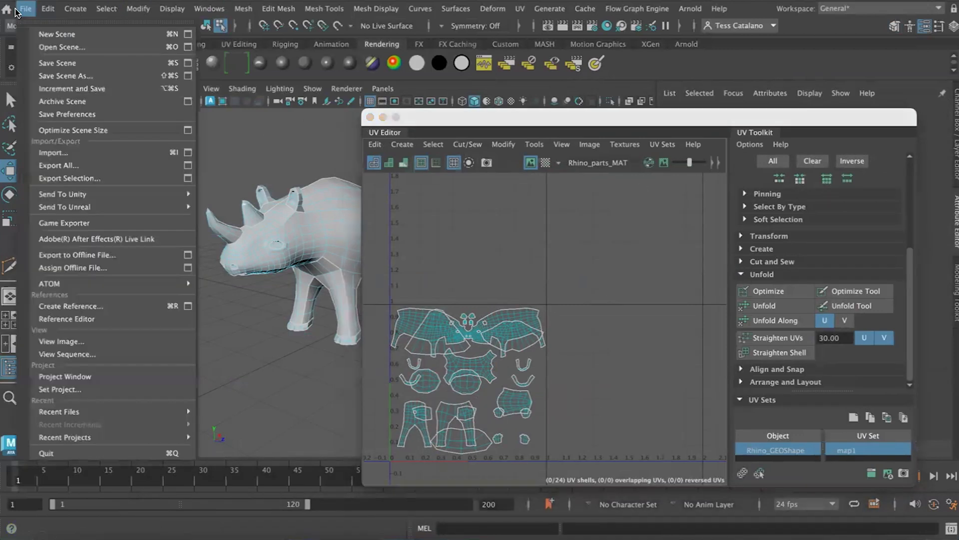
{"action": "left_click", "coordinate": [56, 62]}
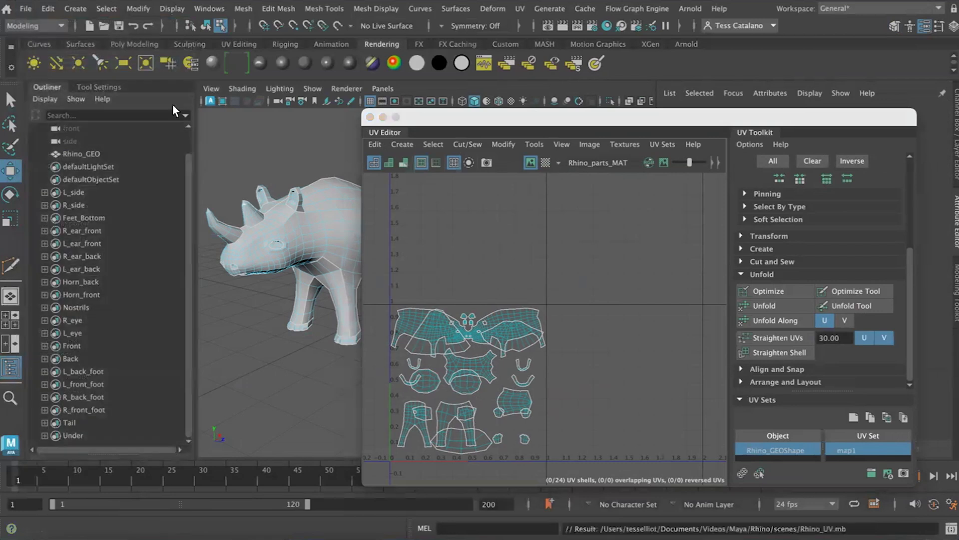
{"action": "left_click", "coordinate": [371, 117]}
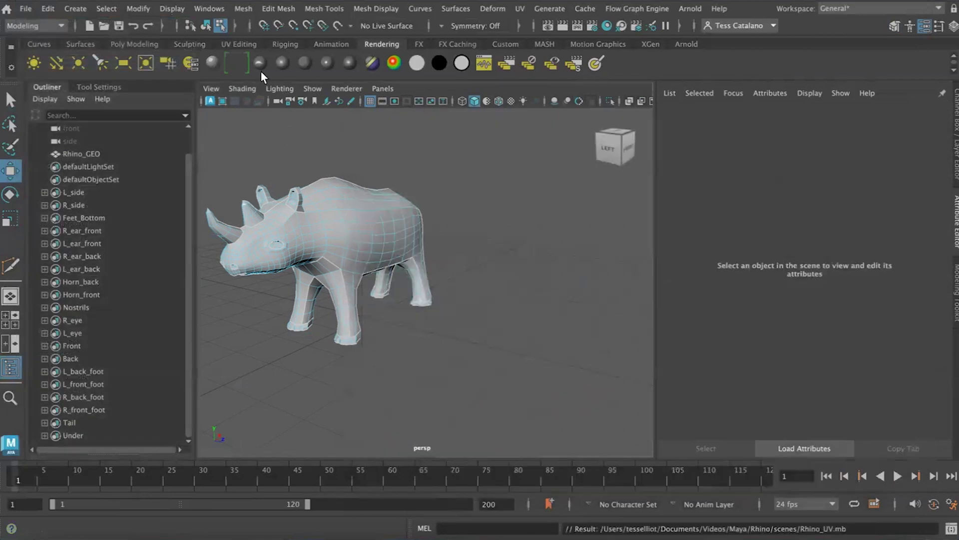
- Open the Rhino_Model.mb scene
{"action": "left_click", "coordinate": [25, 9]}
{"action": "left_click", "coordinate": [55, 46]}
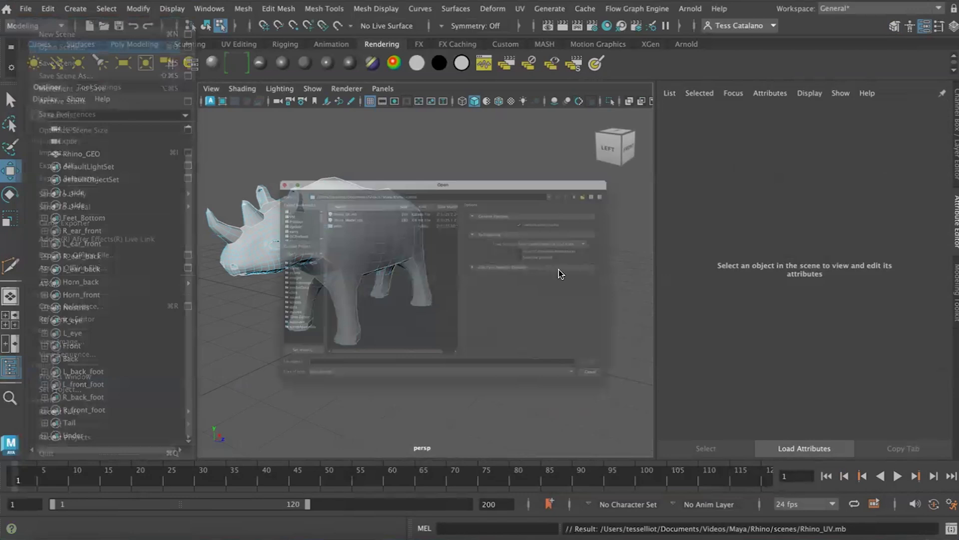
{"action": "left_click", "coordinate": [265, 163]}
{"action": "double_click", "coordinate": [266, 162]}
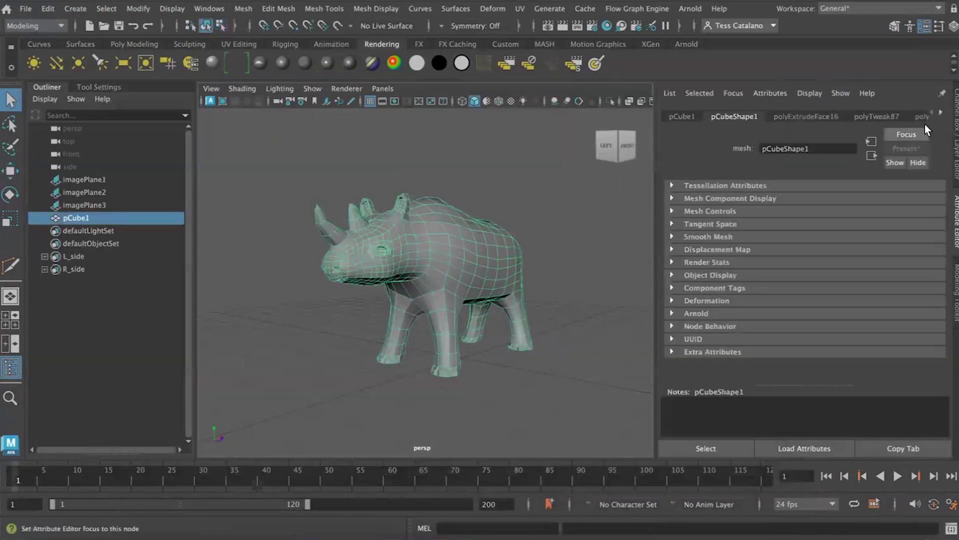
- Delete the construction history of all objects in the rhino model scene
{"action": "left_click", "coordinate": [47, 8]}
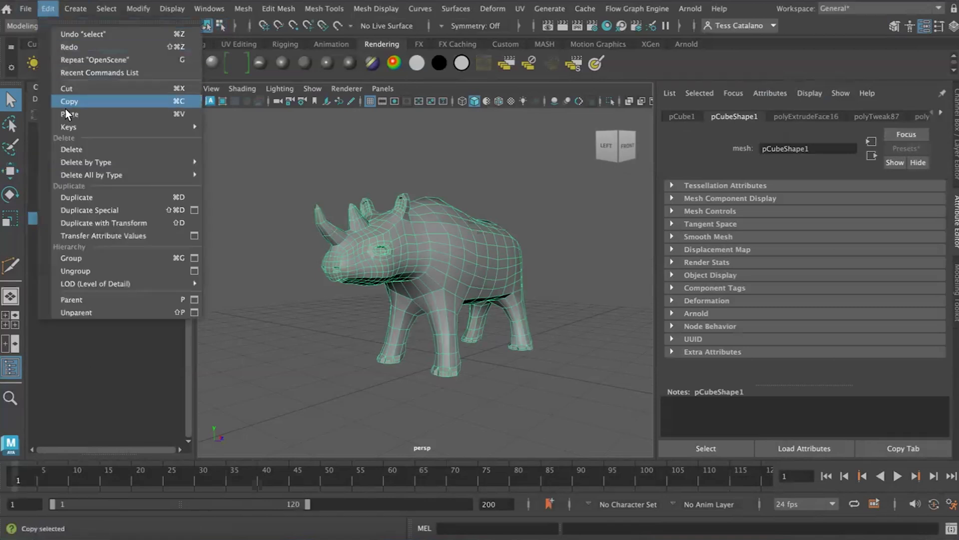
{"action": "mouse_move", "coordinate": [74, 176]}
{"action": "left_click", "coordinate": [251, 116]}
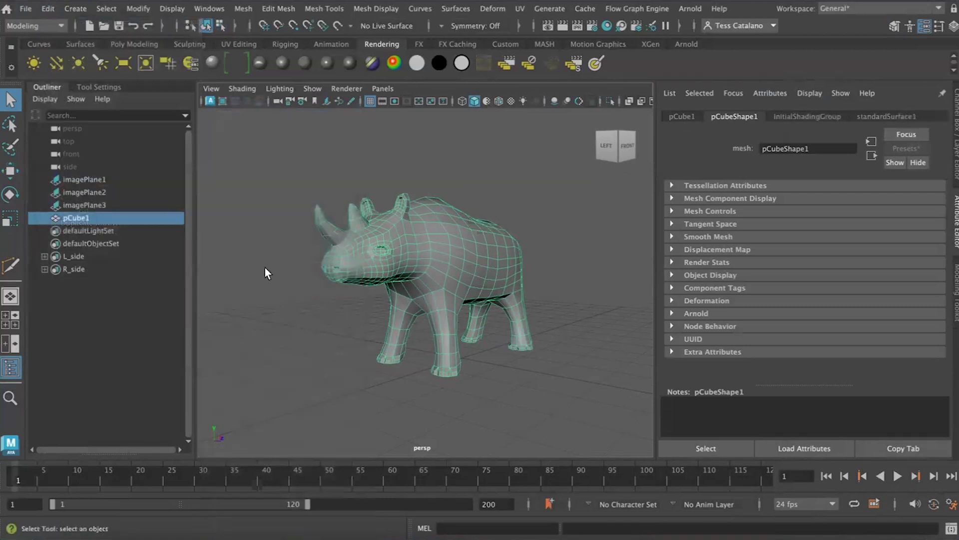
- Rename the rhino mesh pCube1 to Rhino_GEO
{"action": "double_click", "coordinate": [80, 218]}
{"action": "type", "text": "Rh"}
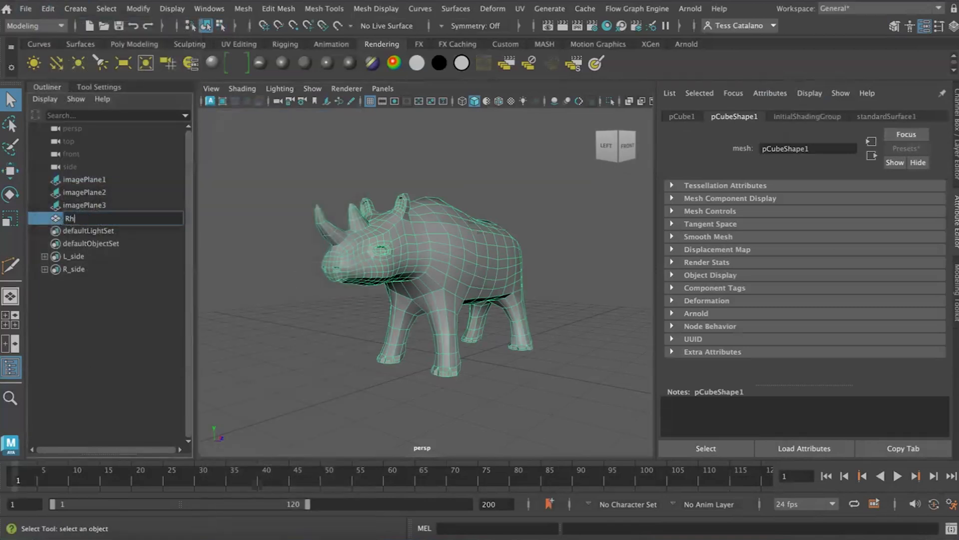
{"action": "type", "text": "ino_GEO"}
{"action": "key", "text": "Return"}
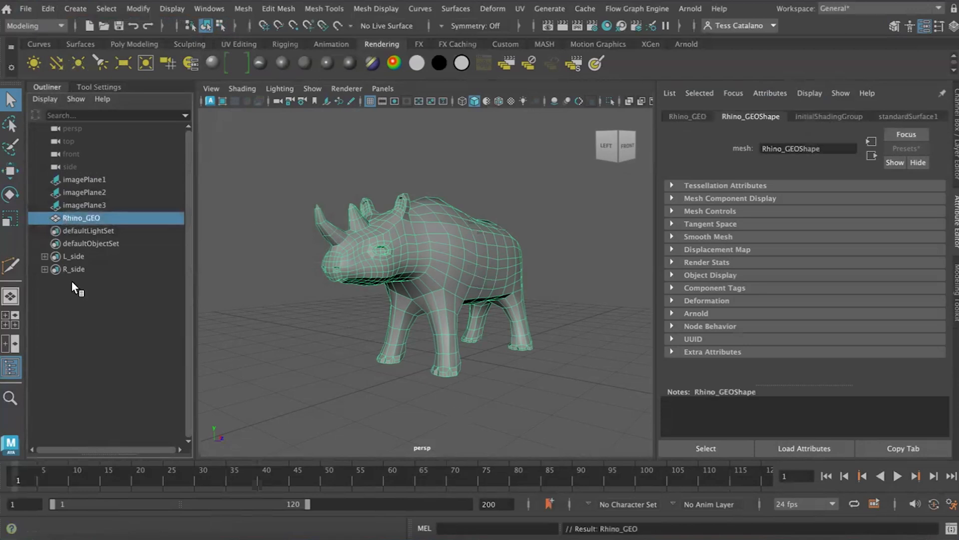
- Delete the L_side and R_side sets and save the scene
{"action": "left_click", "coordinate": [79, 257]}
{"action": "key", "text": "Delete"}
{"action": "left_click", "coordinate": [80, 257]}
{"action": "key", "text": "Delete"}
{"action": "left_click", "coordinate": [466, 339]}
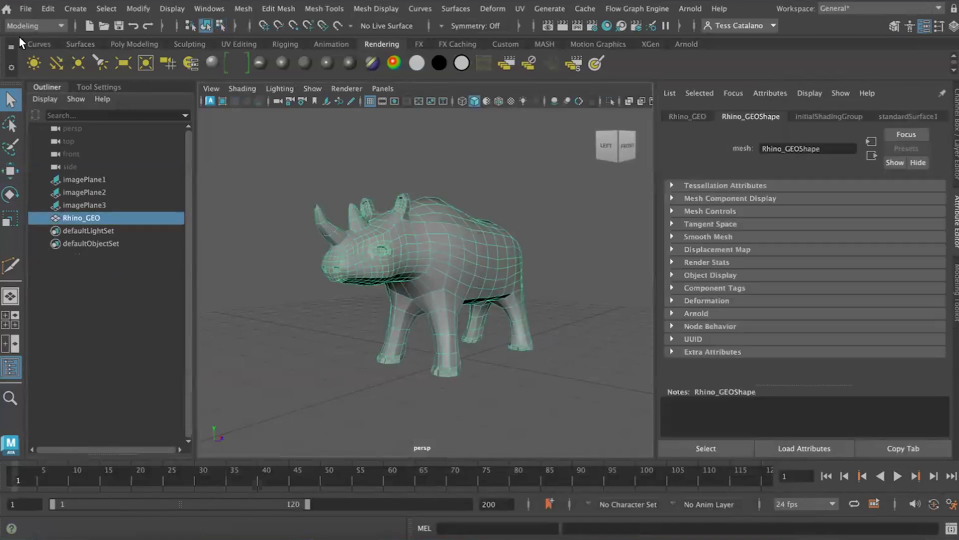
{"action": "left_click", "coordinate": [25, 9]}
{"action": "left_click", "coordinate": [47, 61]}
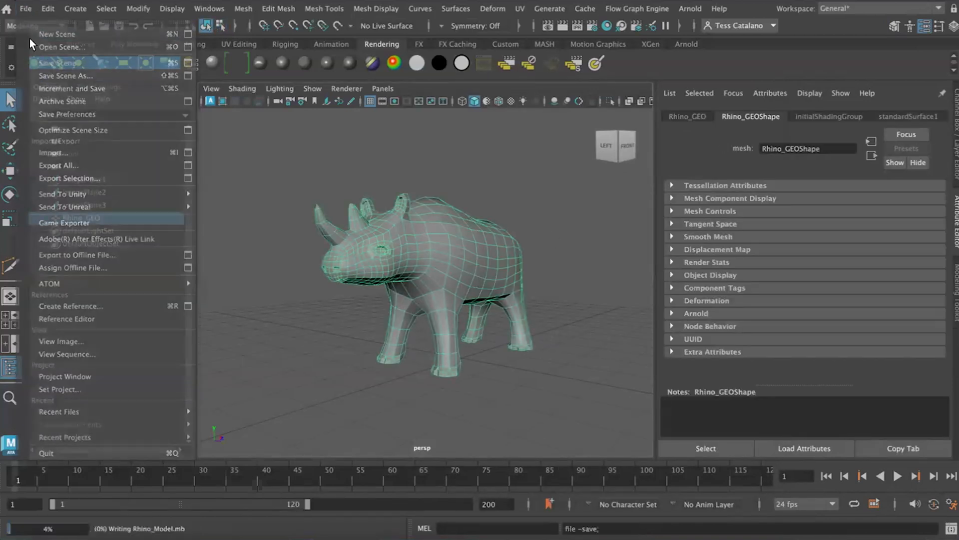
- Open the Rhino_UV.mb scene again
{"action": "left_click", "coordinate": [28, 9]}
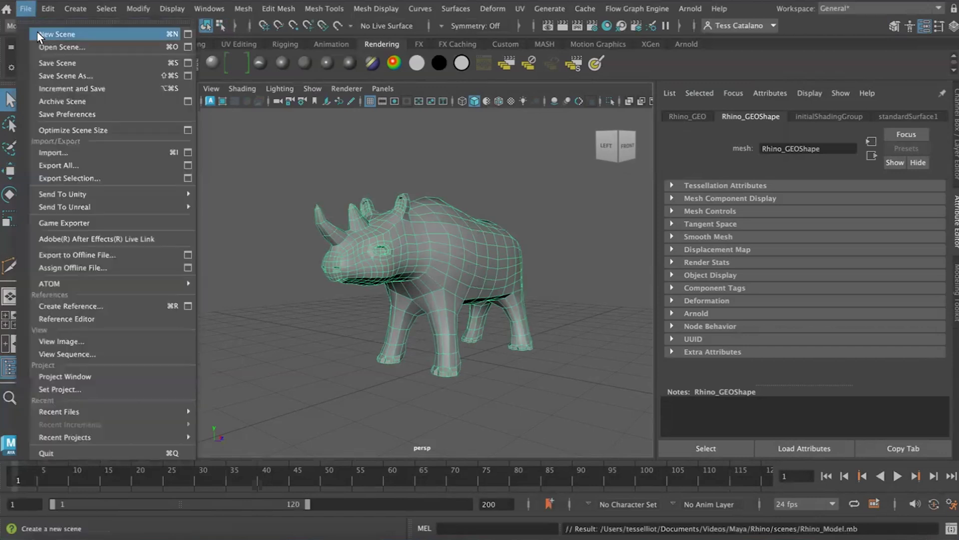
{"action": "left_click", "coordinate": [74, 46]}
{"action": "double_click", "coordinate": [256, 164]}
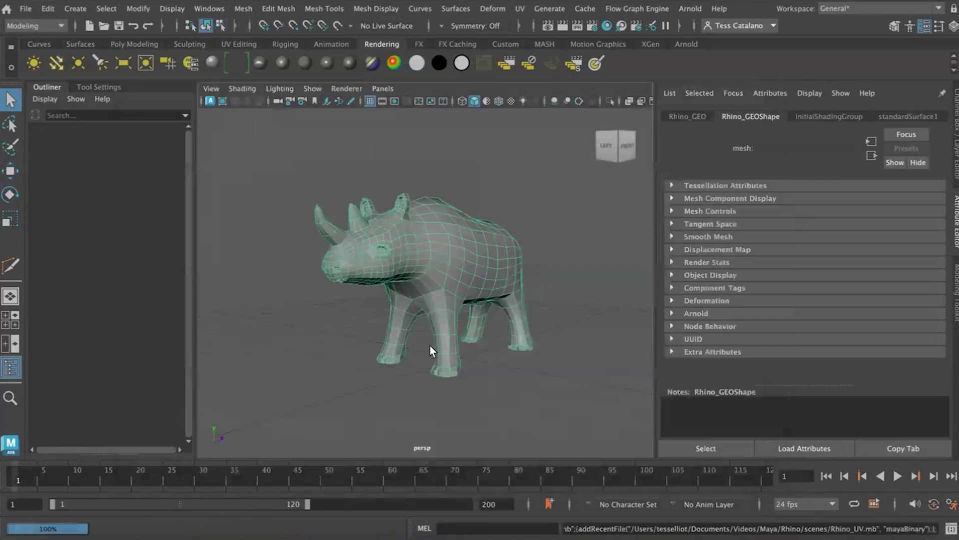
- Open the UV Editor for Rhino_GEO and reposition its window
{"action": "left_click_drag", "start_coordinate": [400, 298], "coordinate": [520, 182], "text": "alt"}
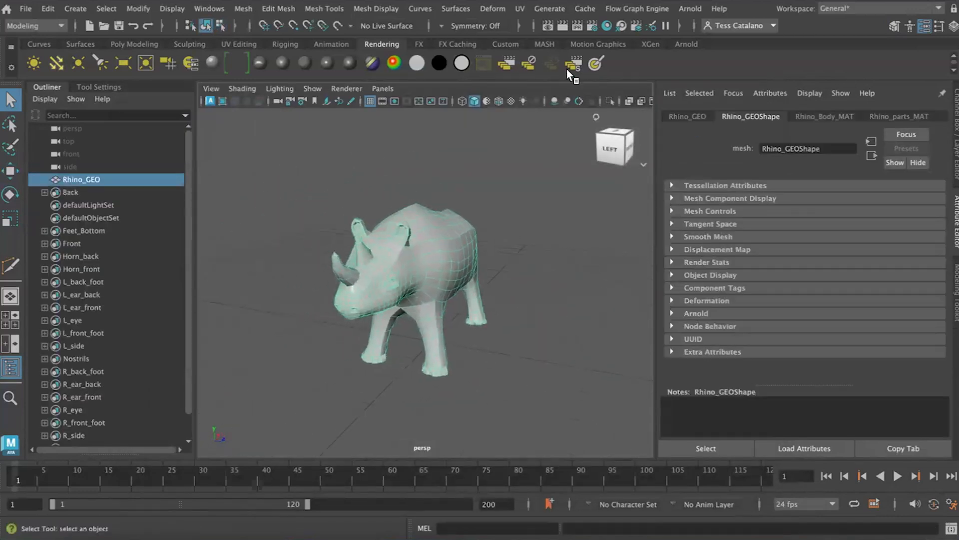
{"action": "left_click", "coordinate": [520, 9]}
{"action": "left_click", "coordinate": [549, 34]}
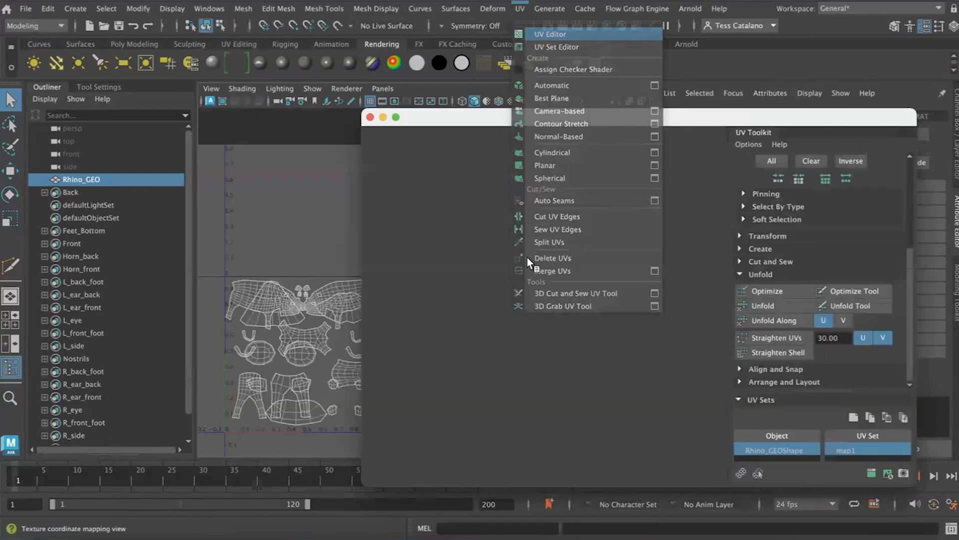
{"action": "left_click_drag", "start_coordinate": [514, 124], "coordinate": [542, 72]}
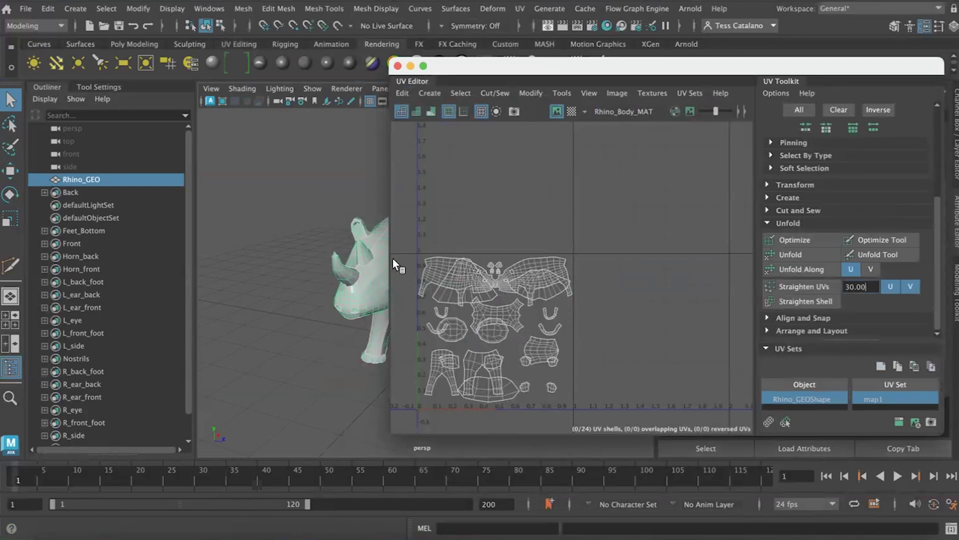
{"action": "right_click", "coordinate": [351, 304]}
{"action": "right_click_drag", "start_coordinate": [352, 302], "coordinate": [381, 132]}
{"action": "left_click_drag", "start_coordinate": [550, 59], "coordinate": [292, 127]}
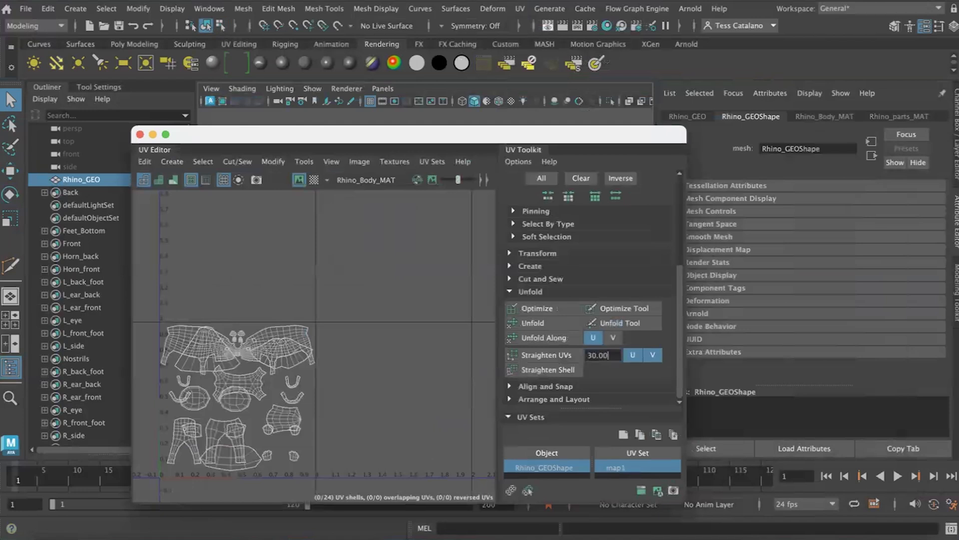
- Smooth the Rhino_GEO mesh and inspect its UV shells and the model in the viewport
{"action": "left_click", "coordinate": [955, 294]}
{"action": "left_click", "coordinate": [818, 301]}
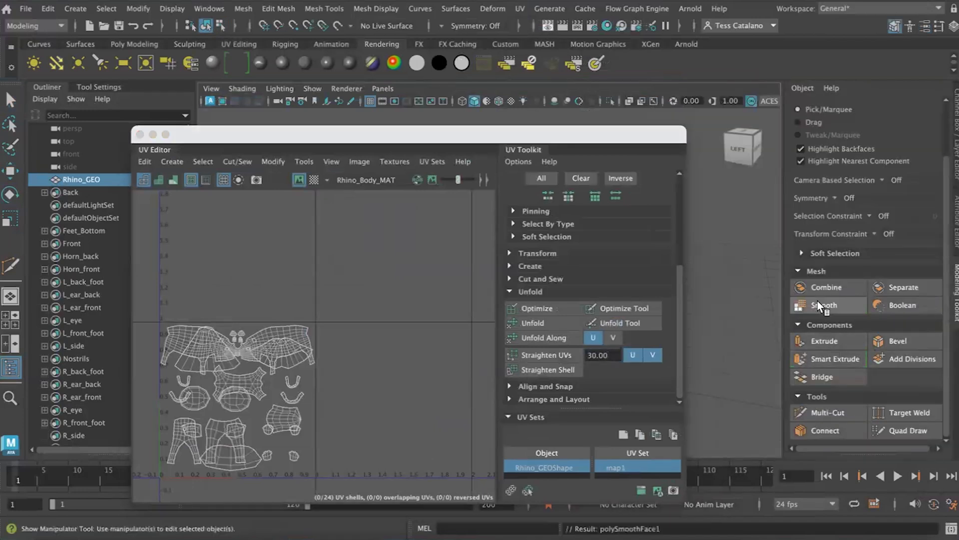
{"action": "scroll", "coordinate": [233, 397], "scroll_direction": "up", "scroll_amount": 5}
{"action": "middle_click_drag", "start_coordinate": [233, 391], "coordinate": [326, 375], "text": "alt"}
{"action": "middle_click_drag", "start_coordinate": [265, 277], "coordinate": [283, 279], "text": "alt"}
{"action": "left_click_drag", "start_coordinate": [284, 136], "coordinate": [712, 136]}
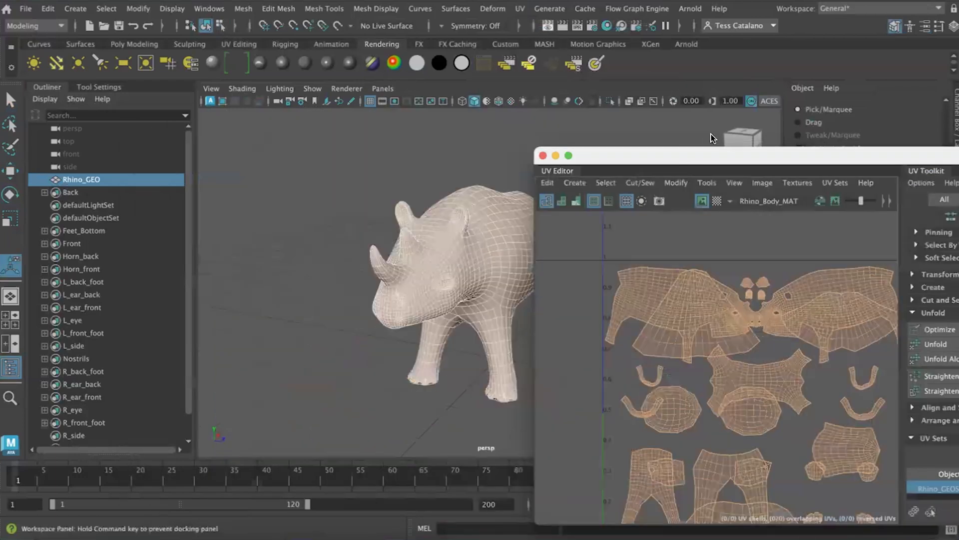
{"action": "left_click", "coordinate": [468, 329]}
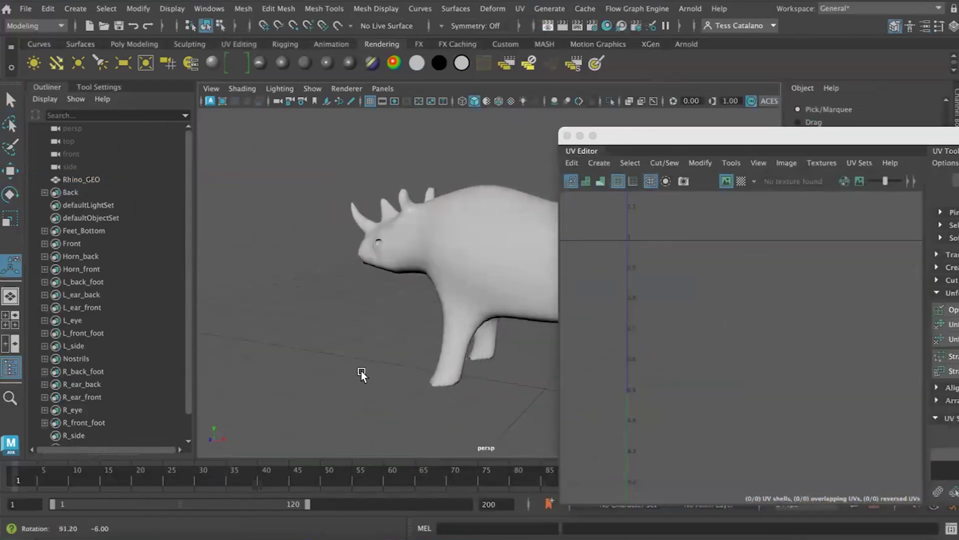